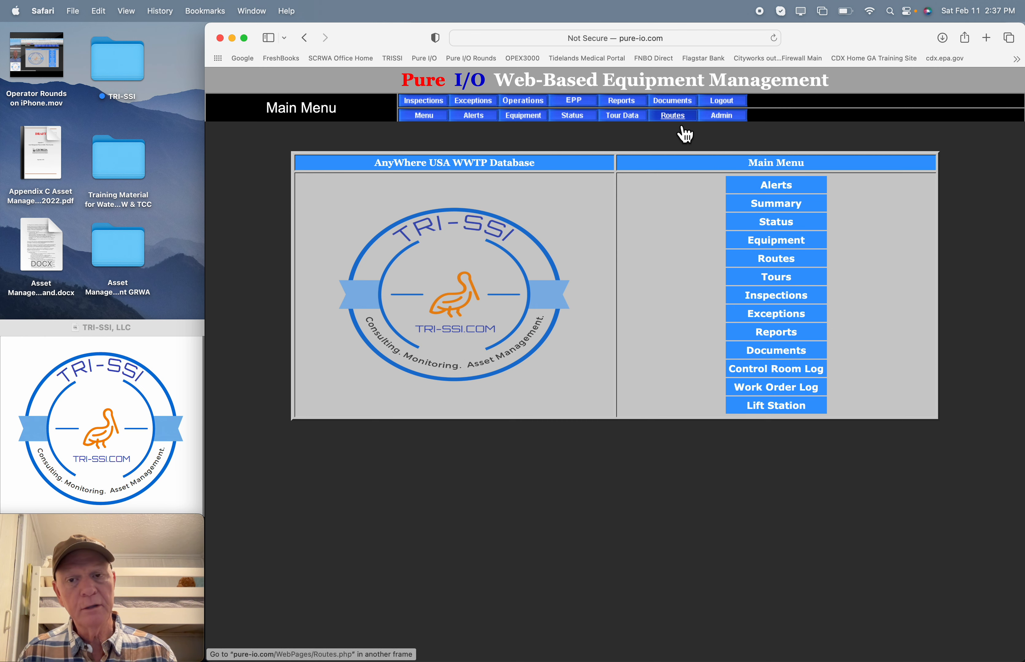
Open the Lift Station #1 operator's route to view its inspection questions, and return to the route list
click(675, 118)
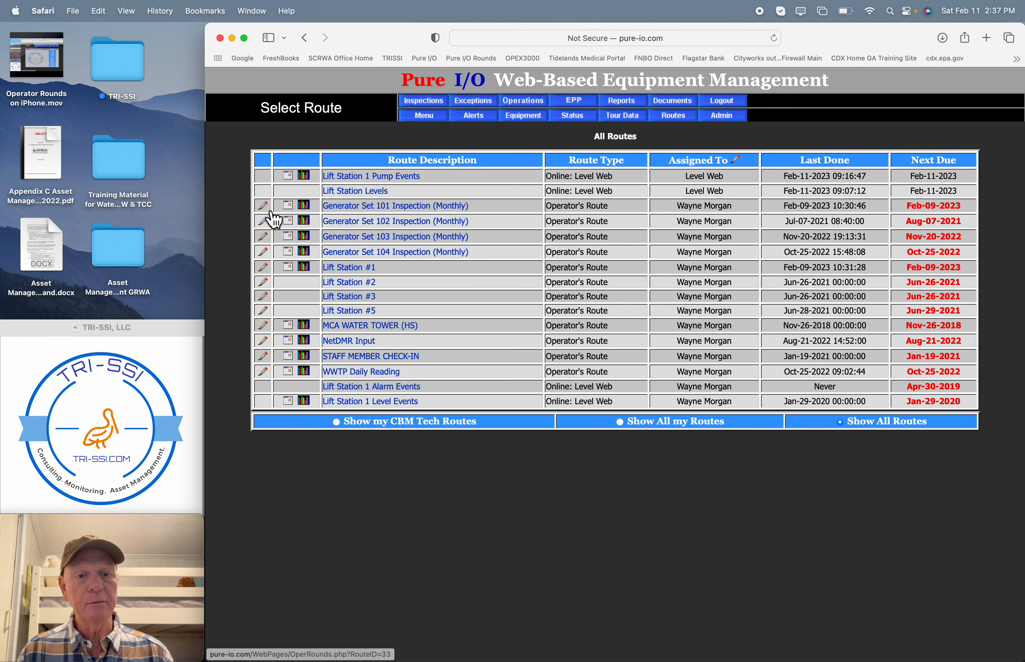
click(272, 276)
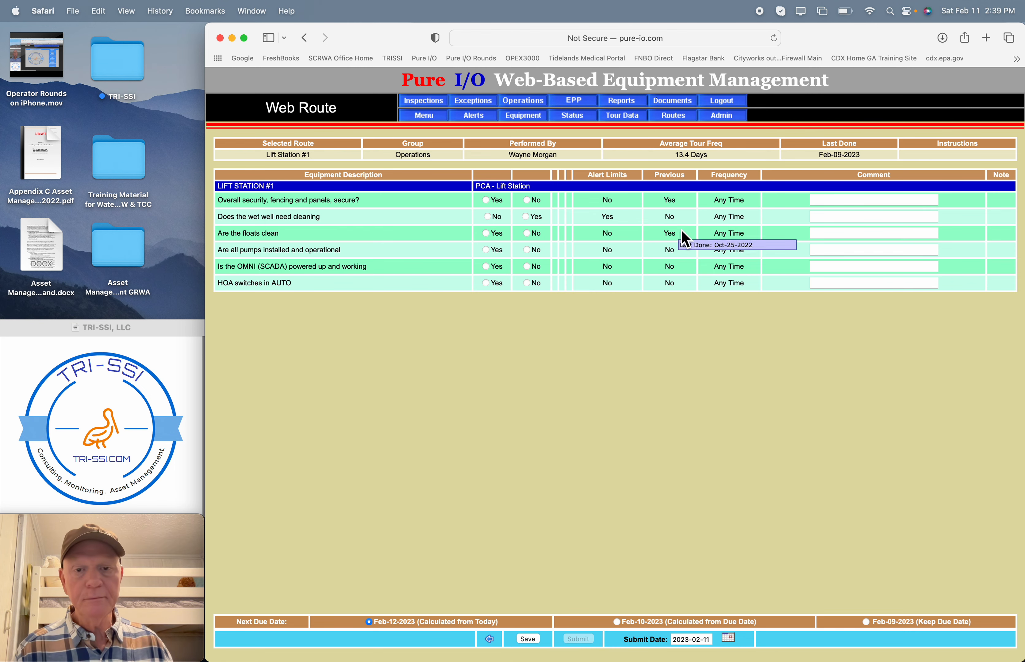
click(674, 116)
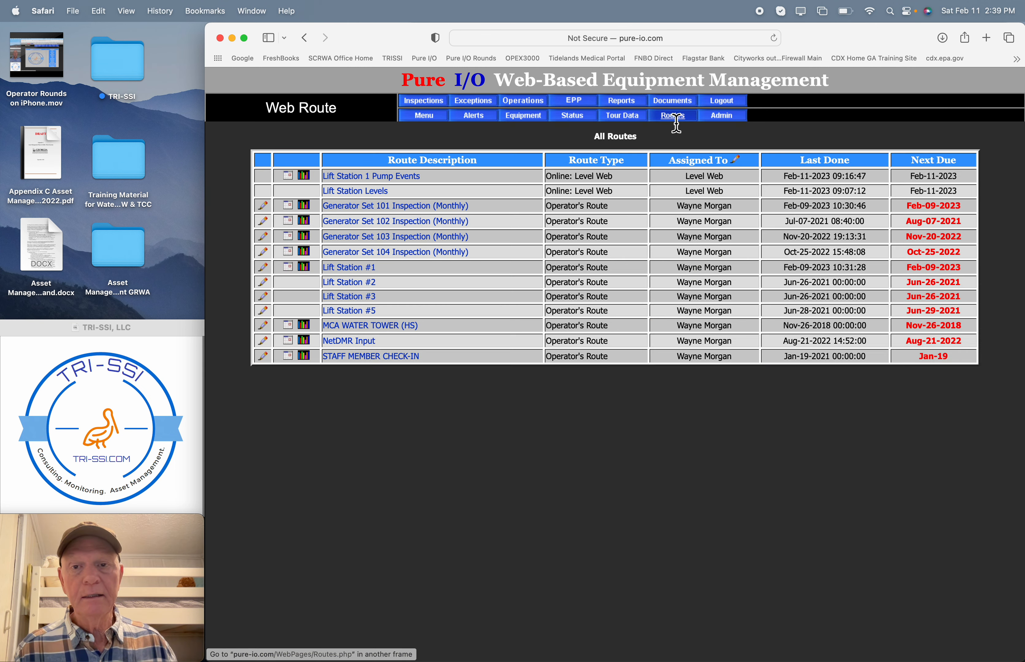
Open the Route Manager in the administration area
click(731, 118)
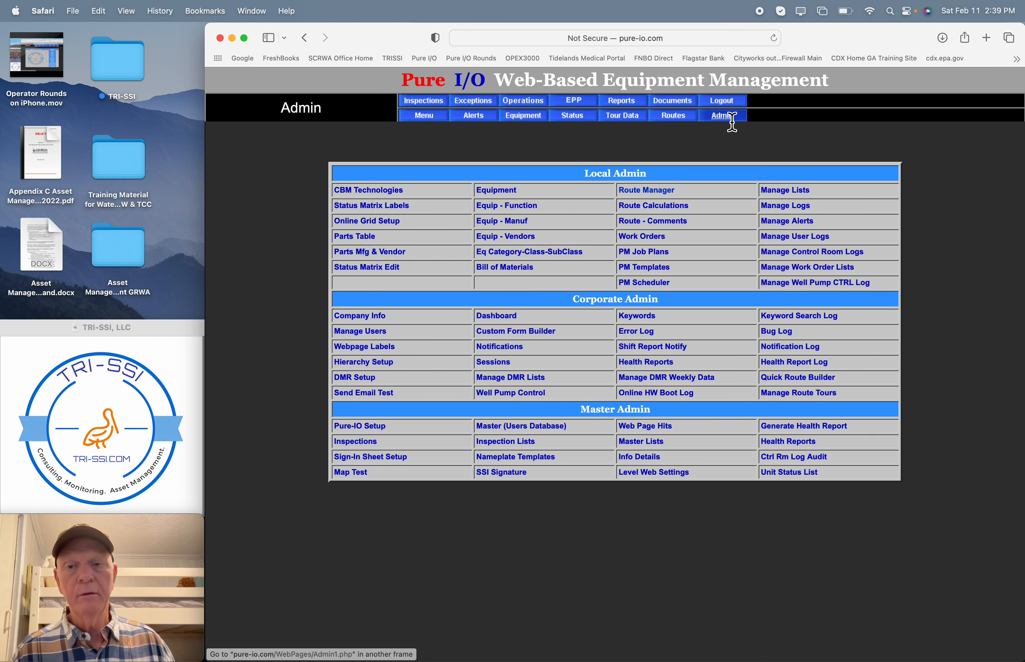
click(650, 192)
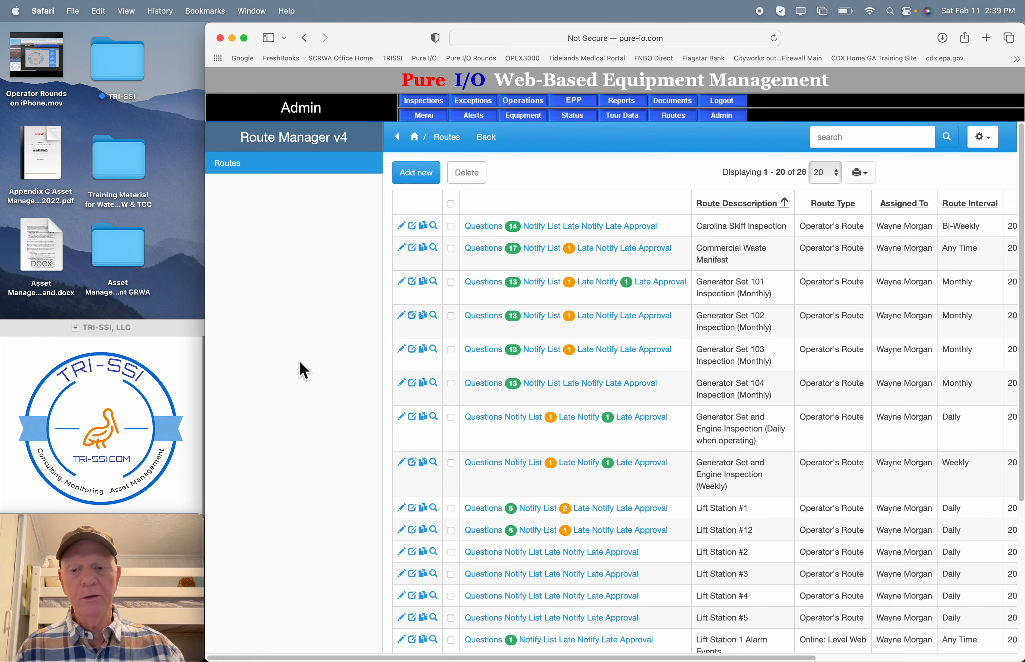
Examine the list of existing routes and the questions attached to the Lift Station #1 route
scroll(303, 371, down, 3)
scroll(303, 371, up, 4)
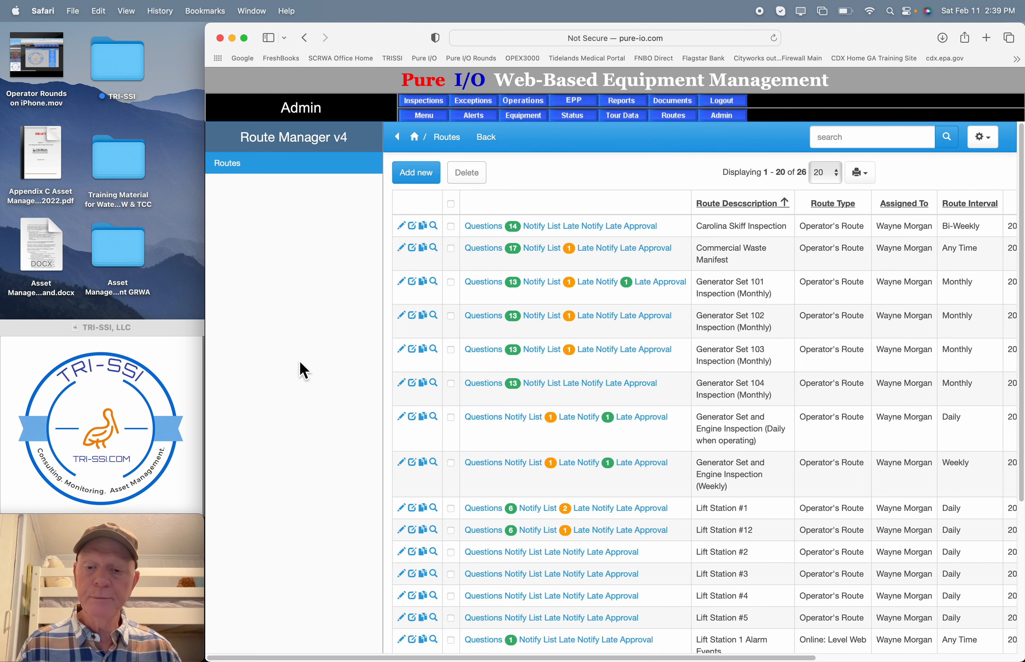
scroll(304, 371, down, 5)
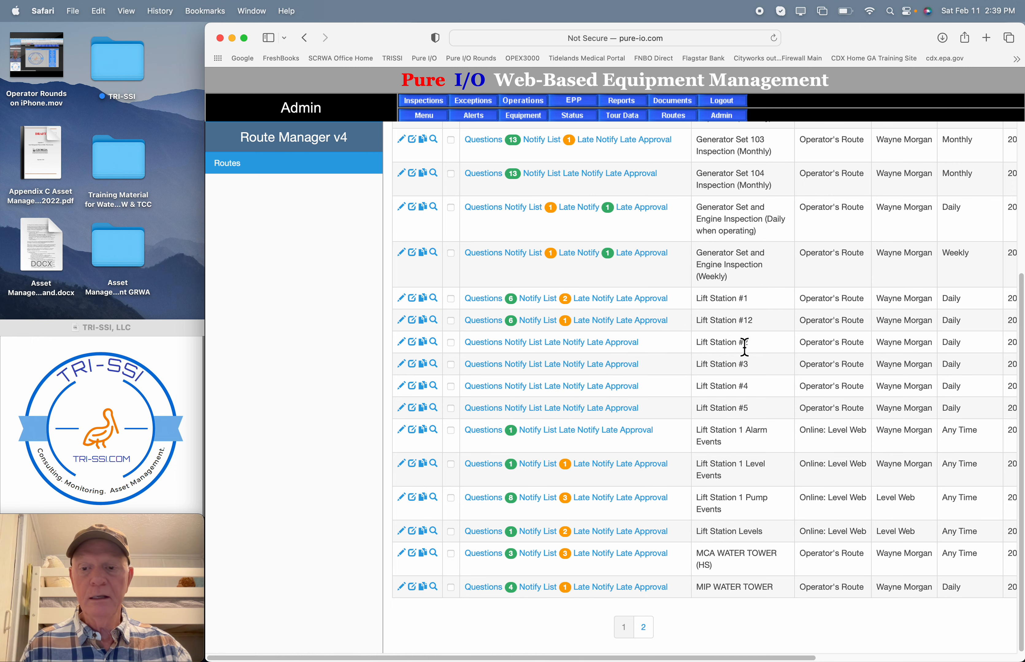
scroll(731, 328, up, 5)
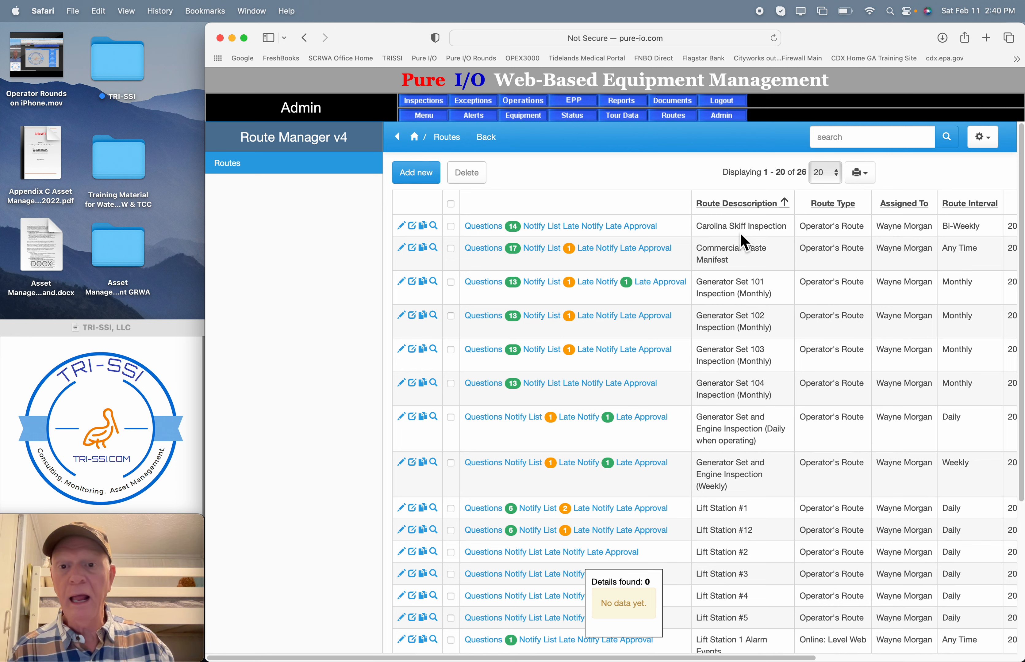
scroll(740, 235, down, 5)
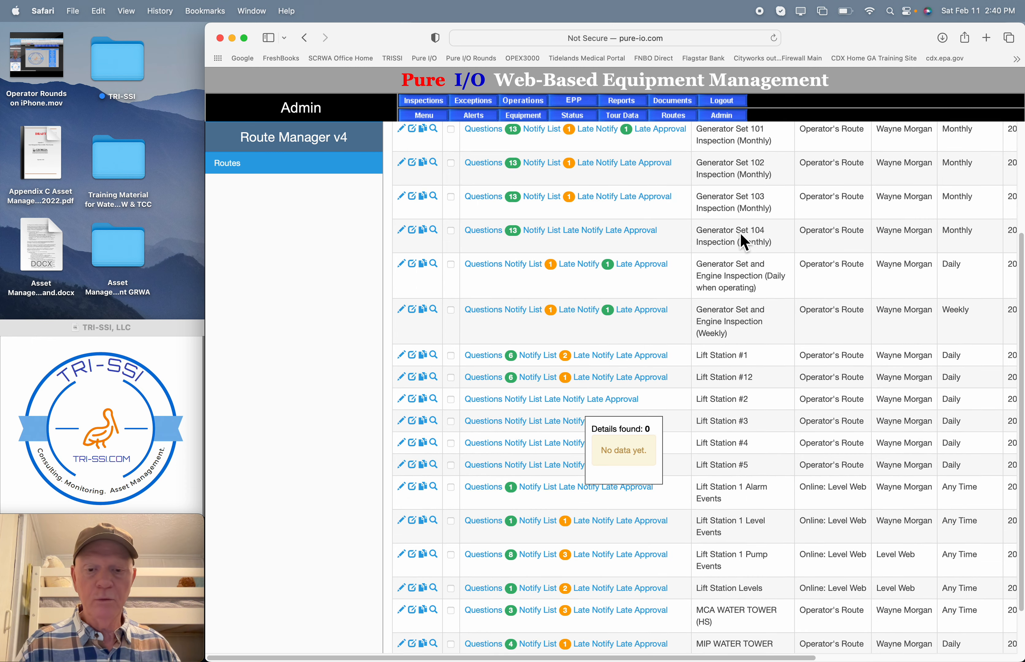
scroll(739, 236, up, 5)
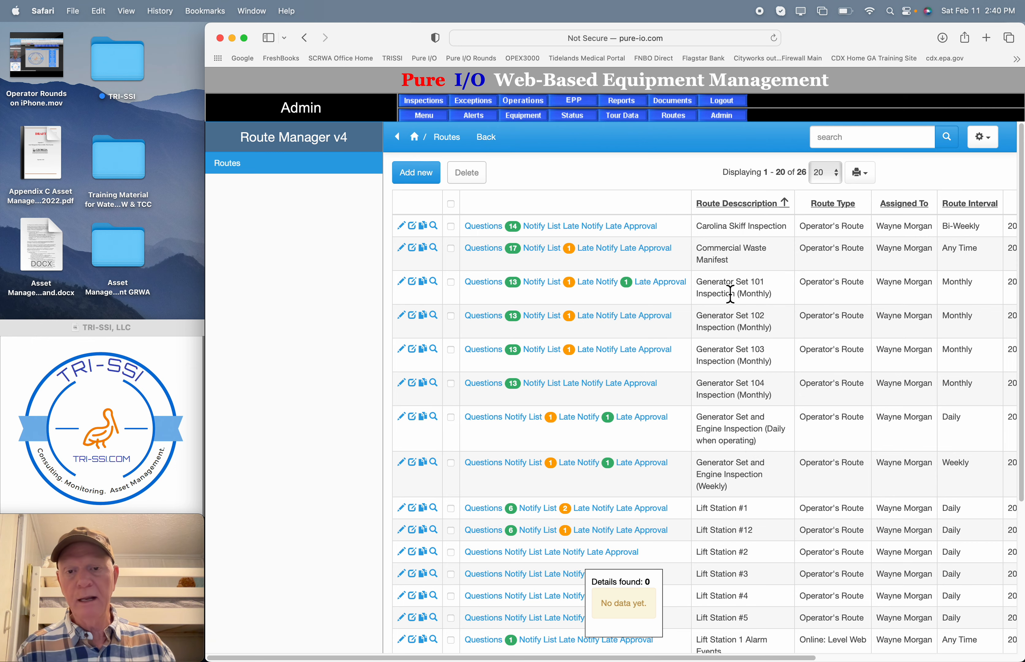
scroll(259, 371, down, 3)
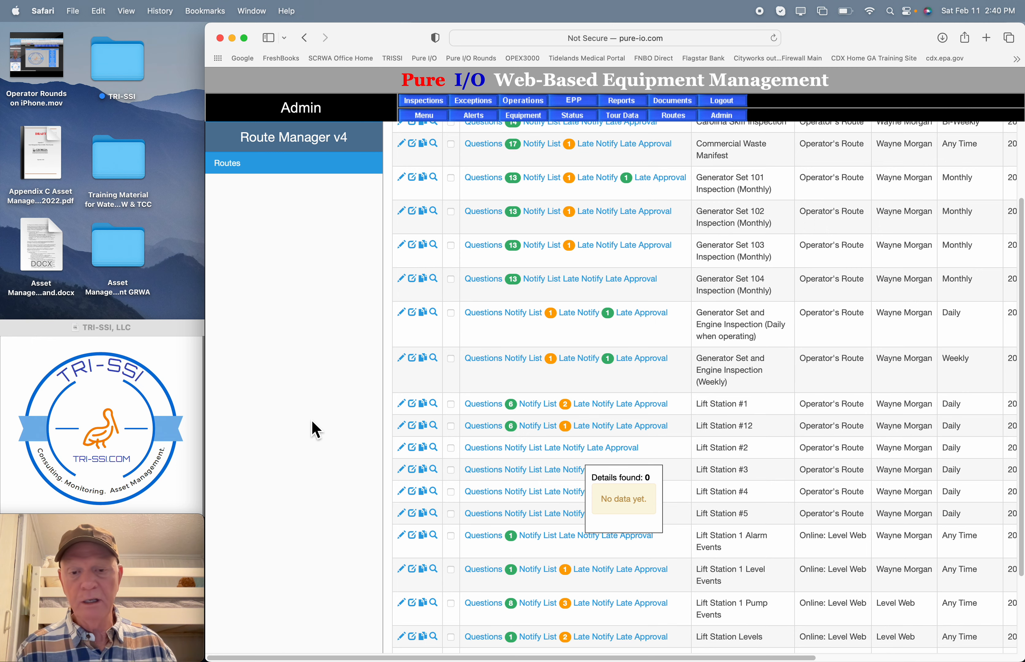
mouse_move(498, 413)
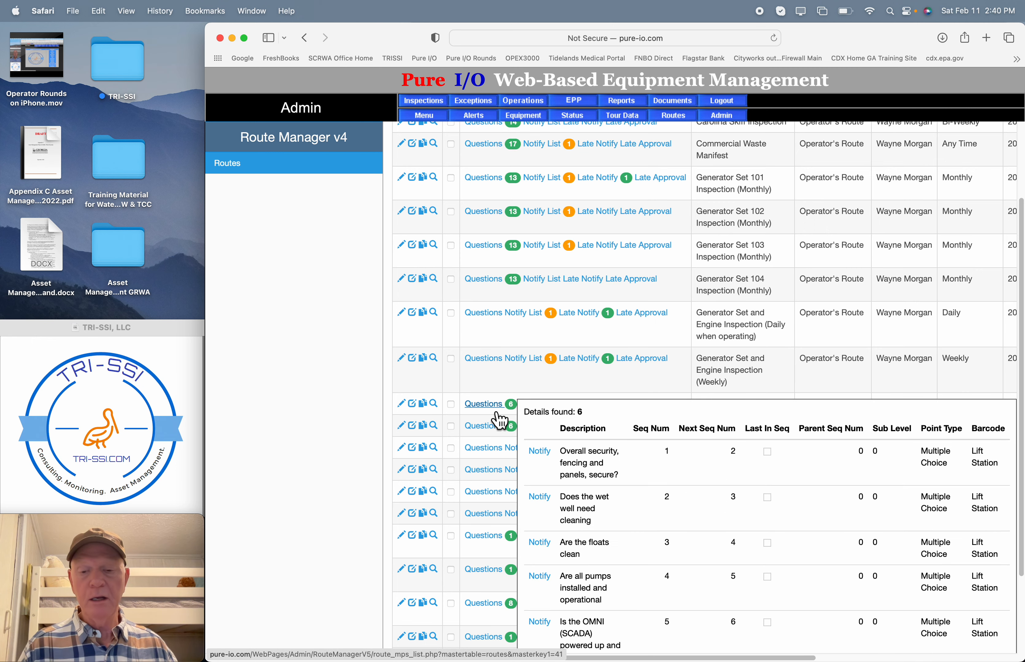
scroll(498, 415, down, 3)
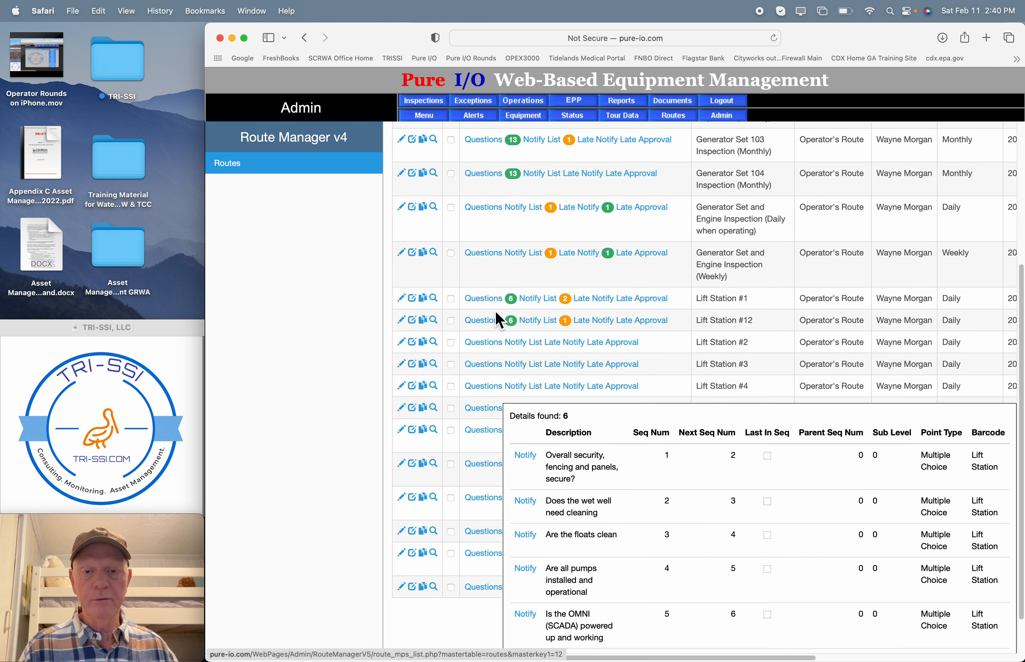
mouse_move(496, 308)
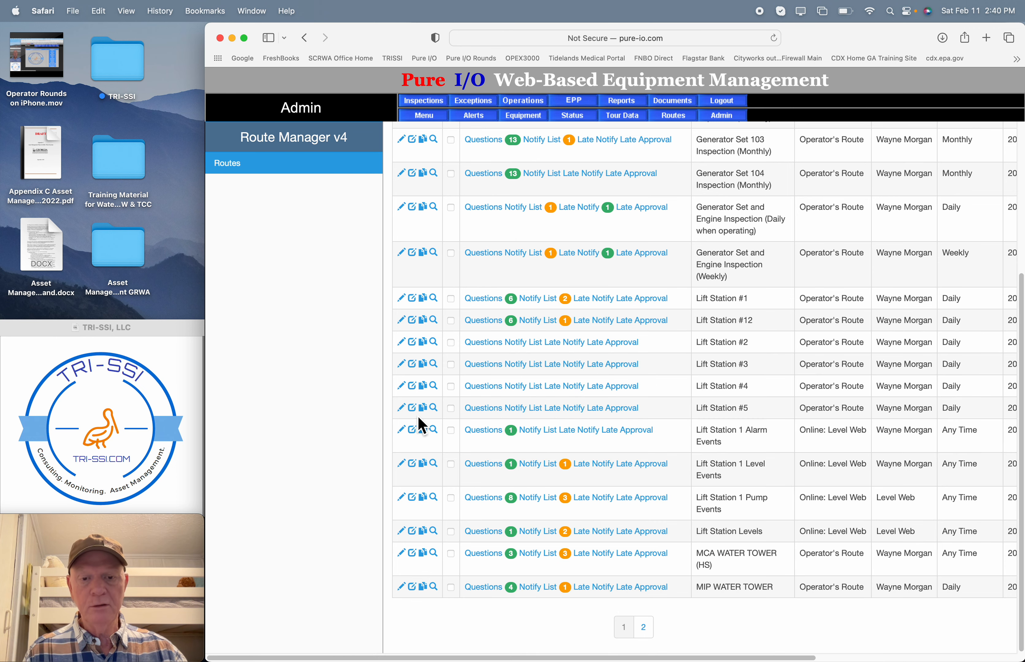
Delete the Lift Station #5 route and check the remaining entries in the route list
click(451, 410)
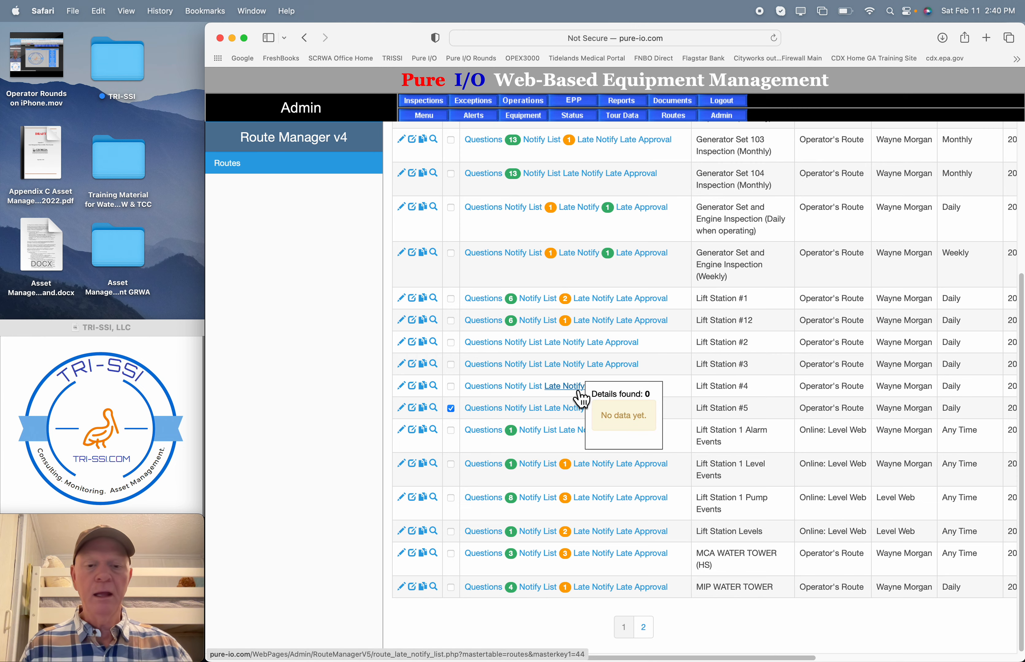
scroll(550, 361, up, 5)
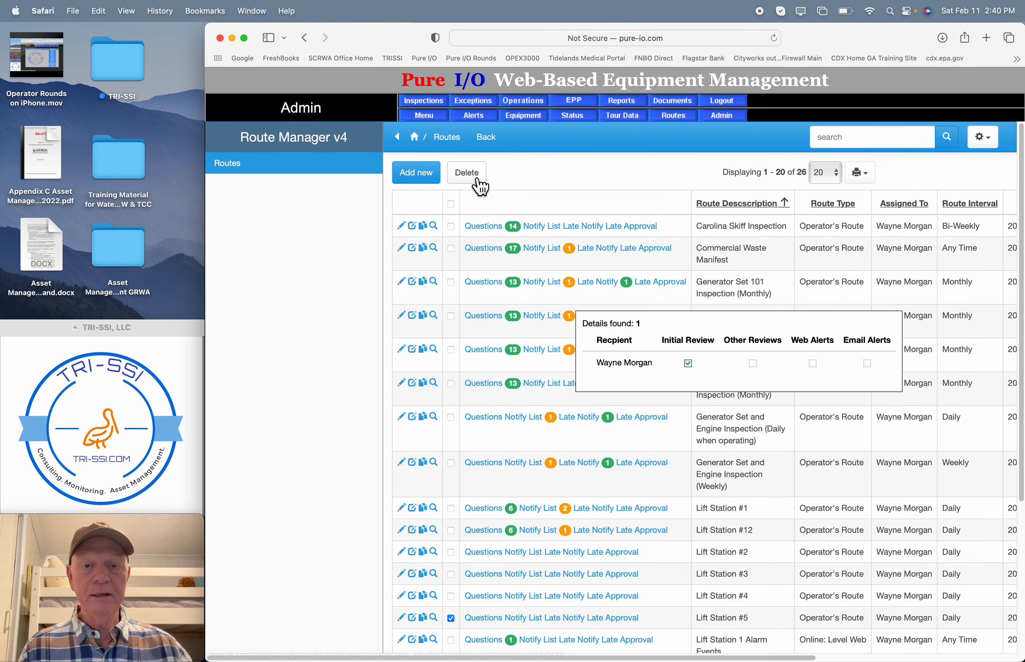
click(479, 185)
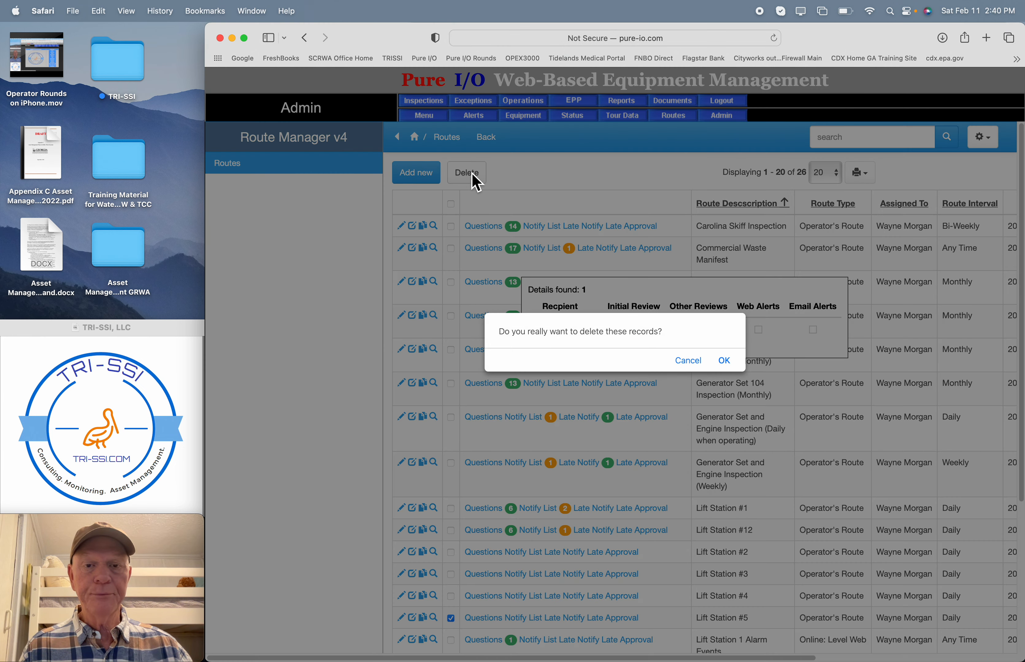
click(733, 367)
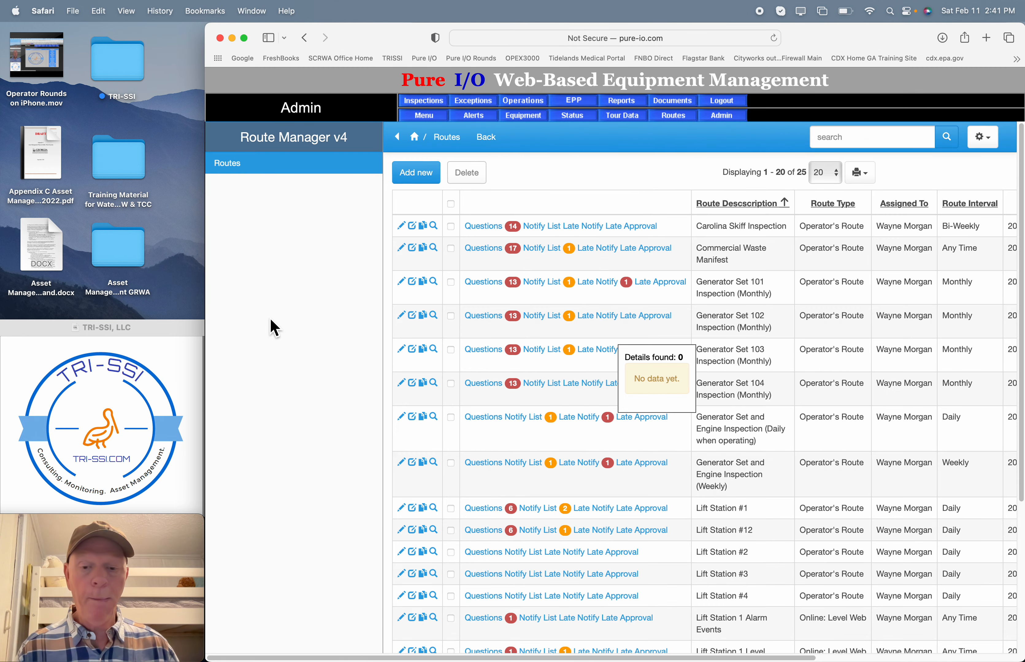
scroll(270, 318, down, 5)
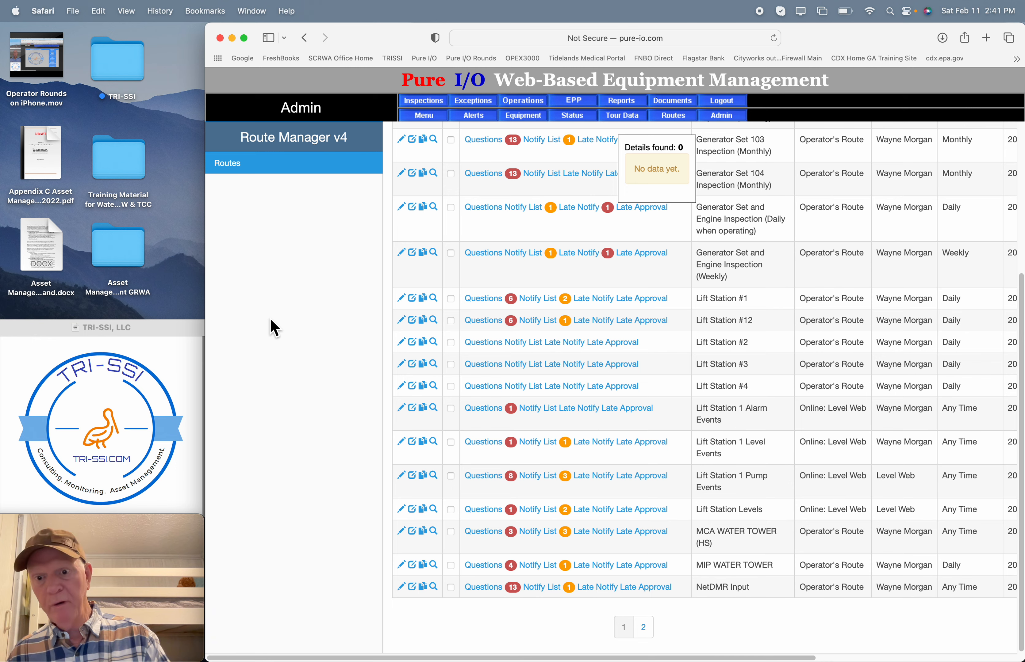
scroll(327, 401, up, 5)
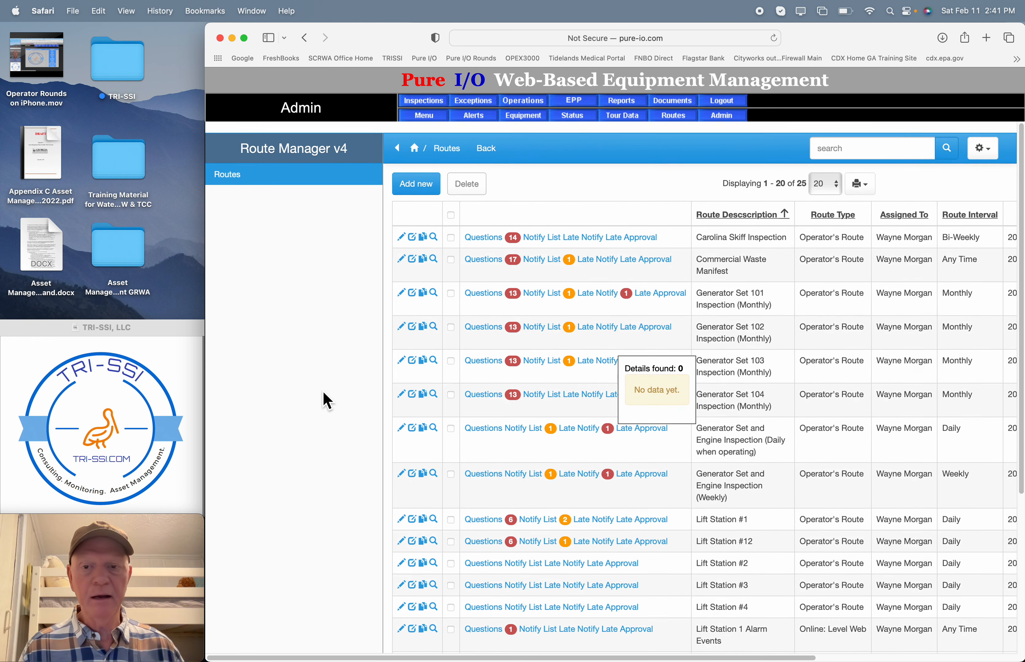
Start a new route record and enter "Lift Station #5" as its description
mouse_move(555, 365)
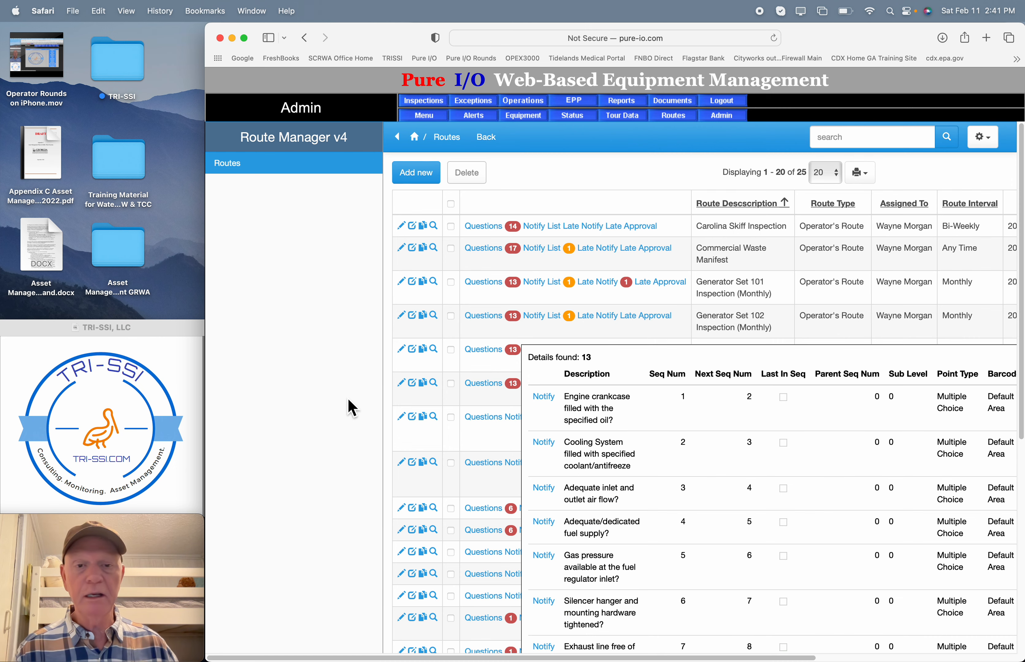
click(422, 180)
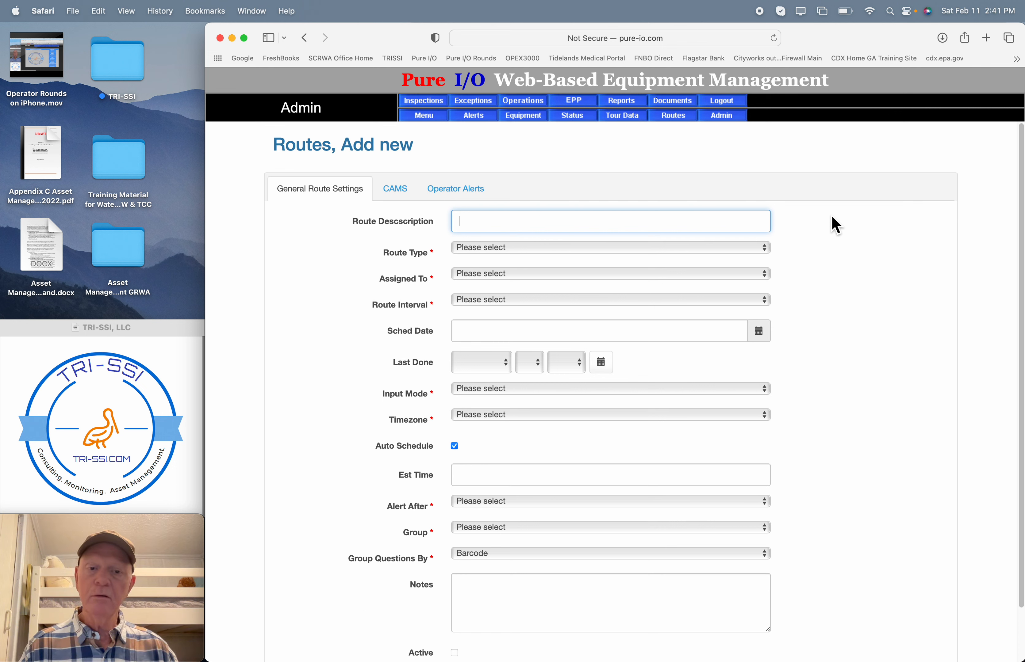
text(Lift St)
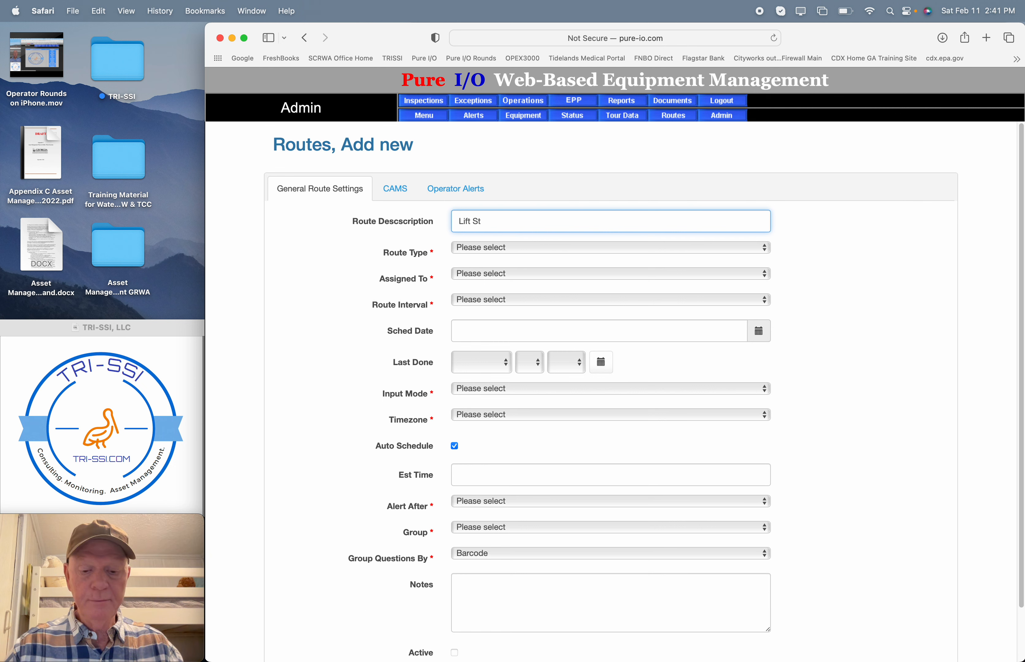
text(ation )
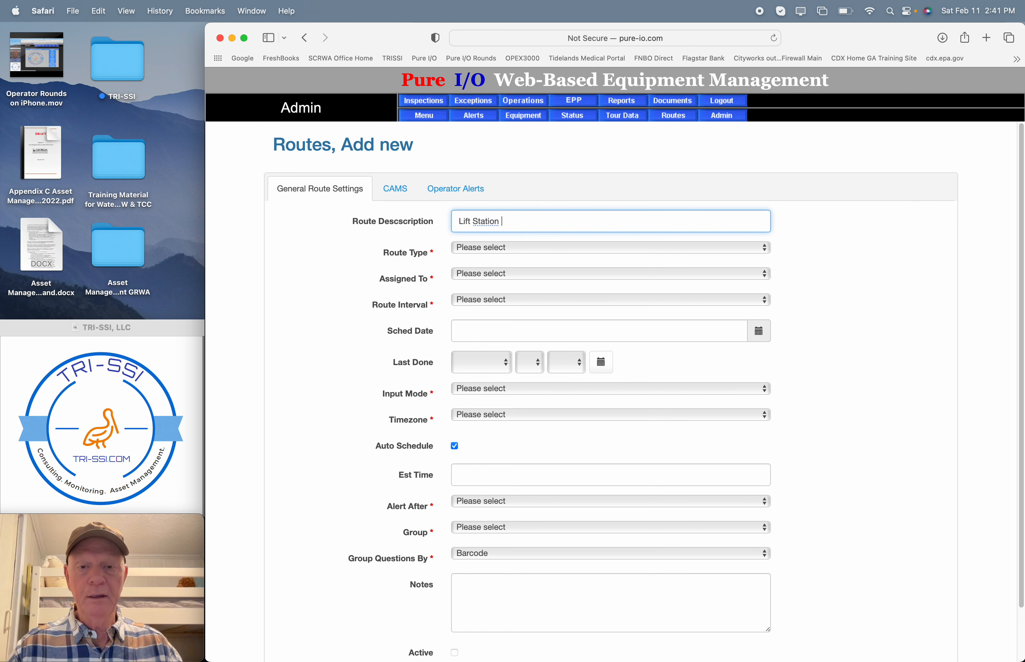
text(#5)
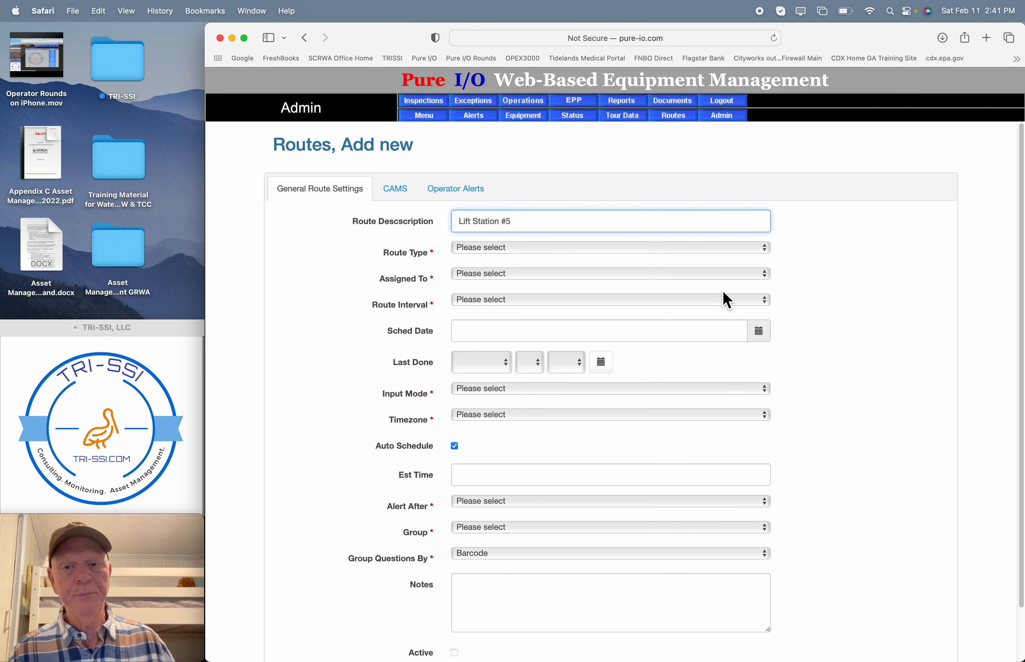
click(838, 273)
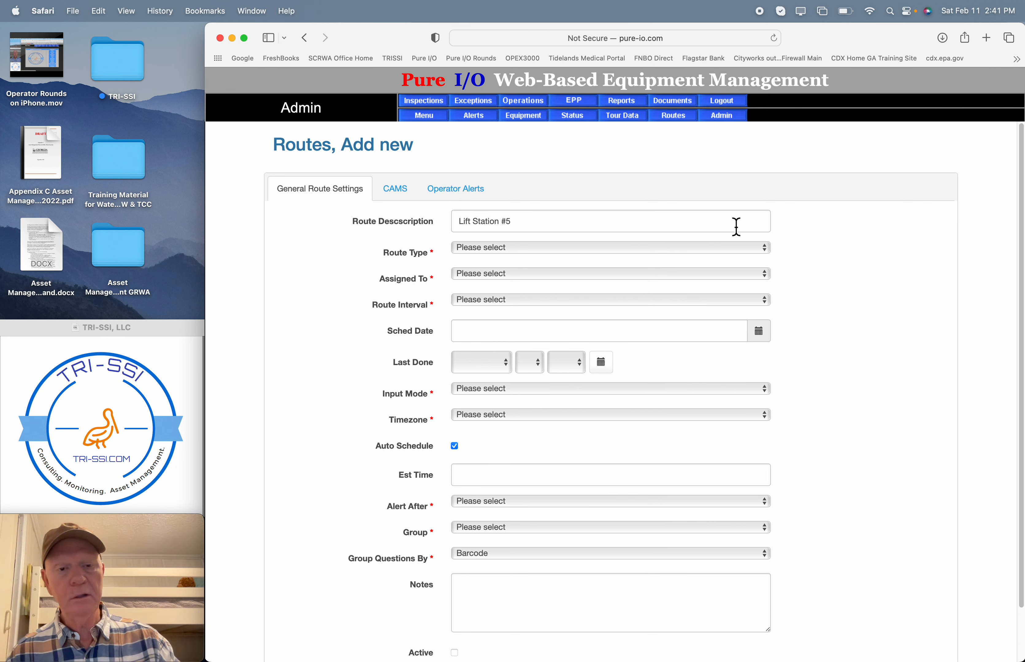
Set the new route's type to Operator's Route and choose the responsible person's name as its assignee
click(636, 249)
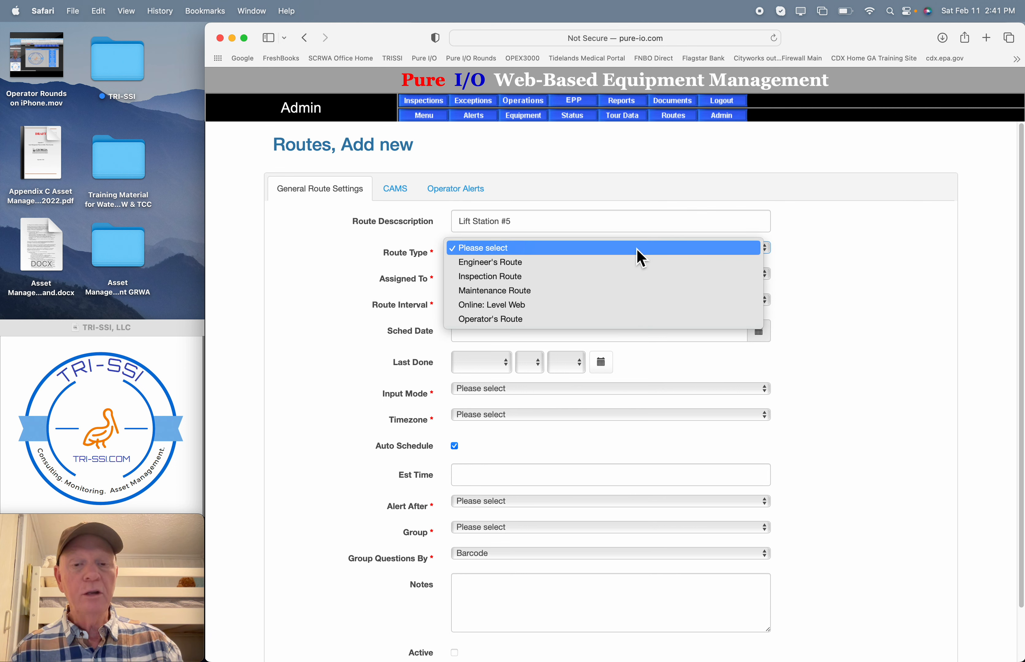
click(510, 321)
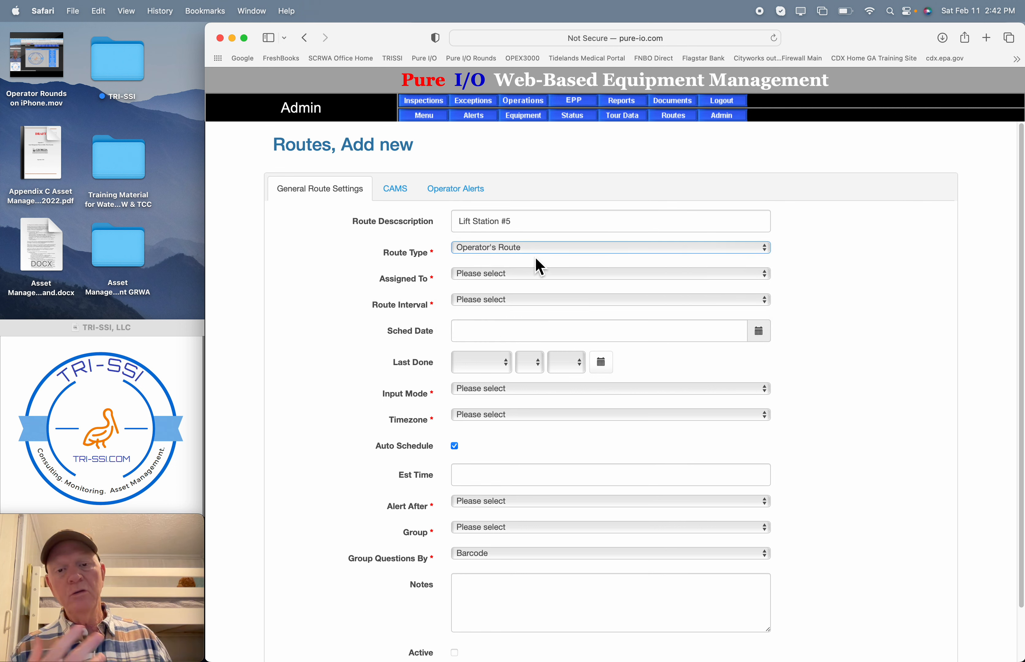
click(544, 276)
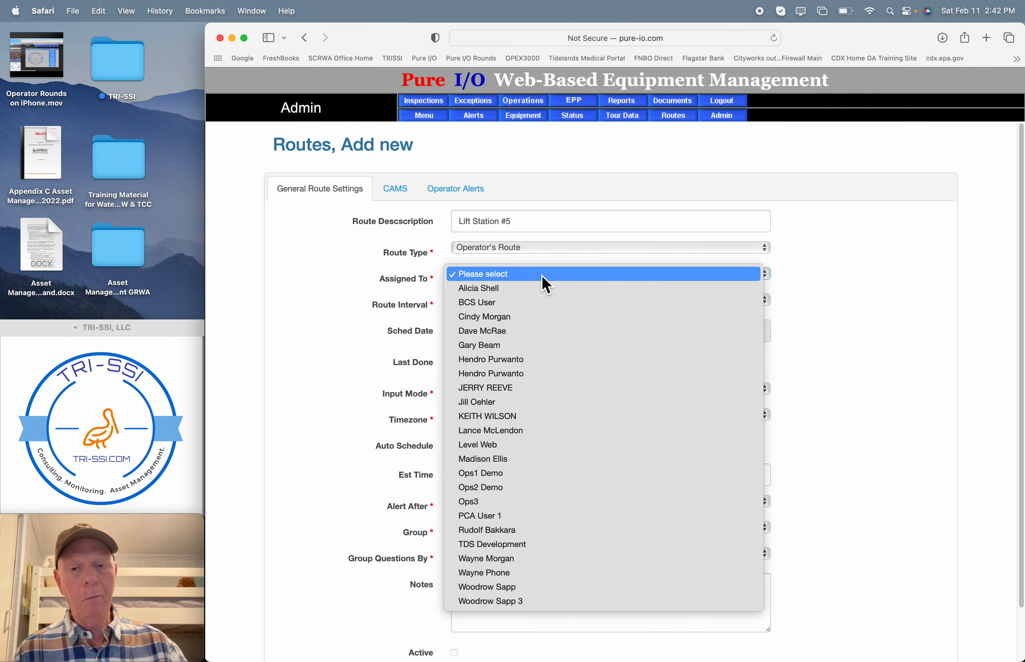
click(490, 559)
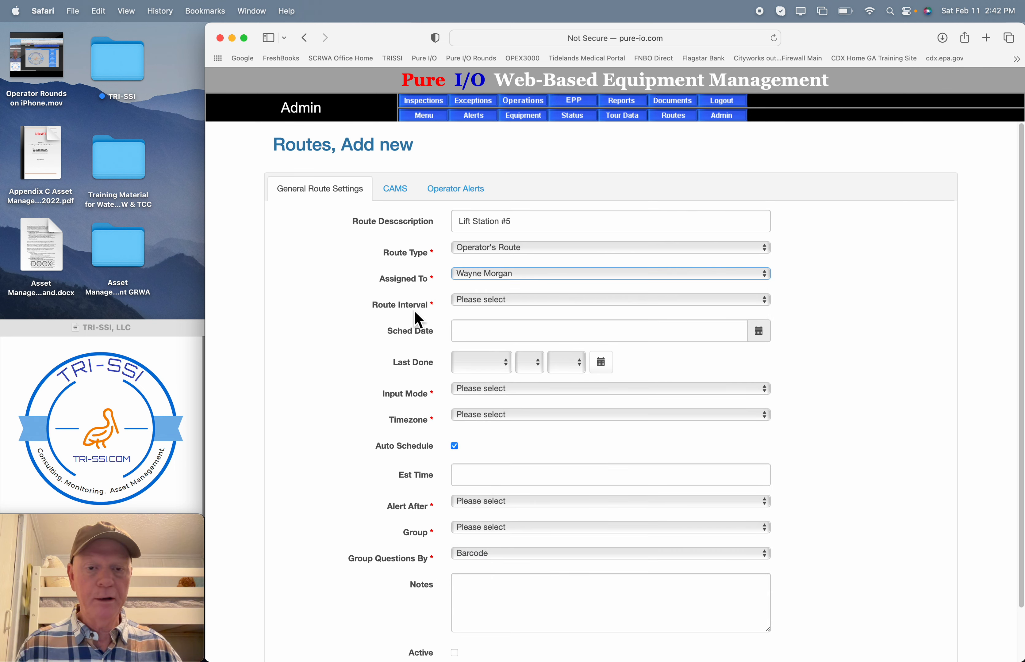
click(561, 302)
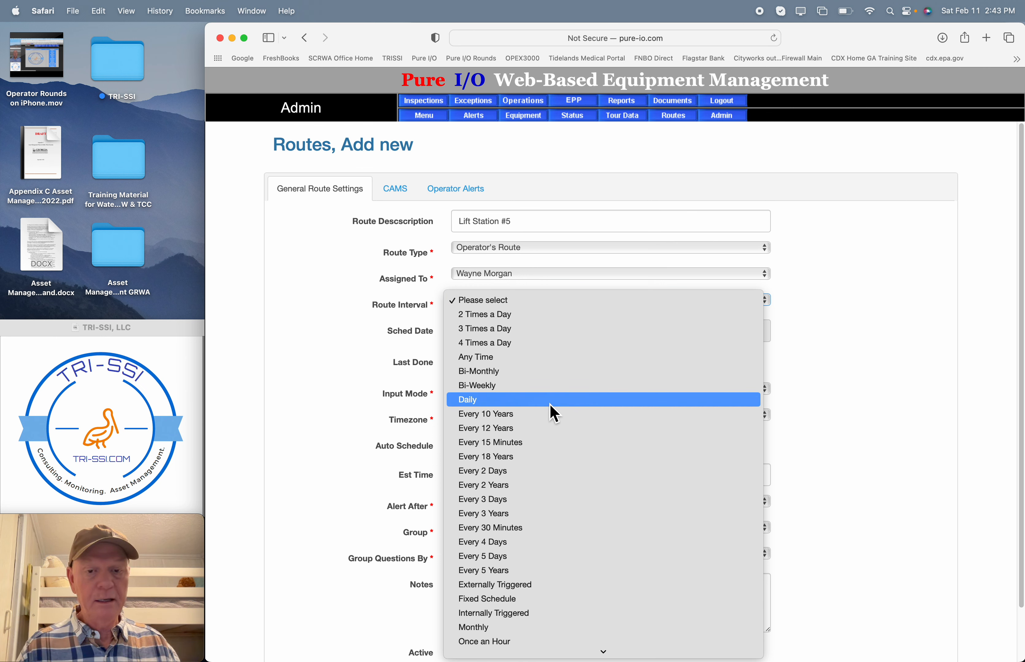
scroll(550, 403, down, 3)
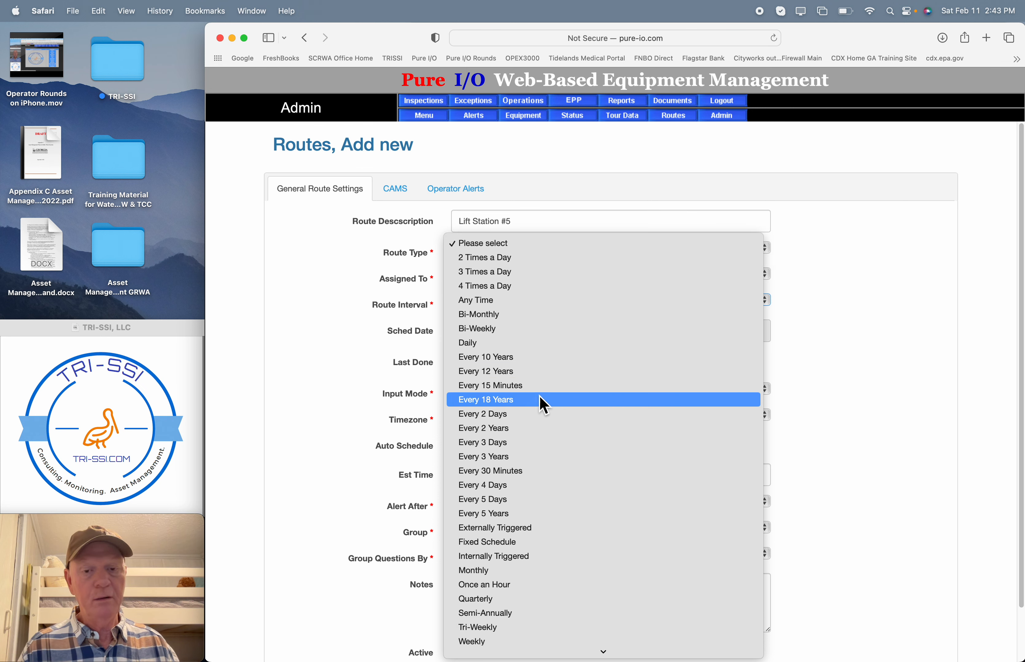
click(486, 344)
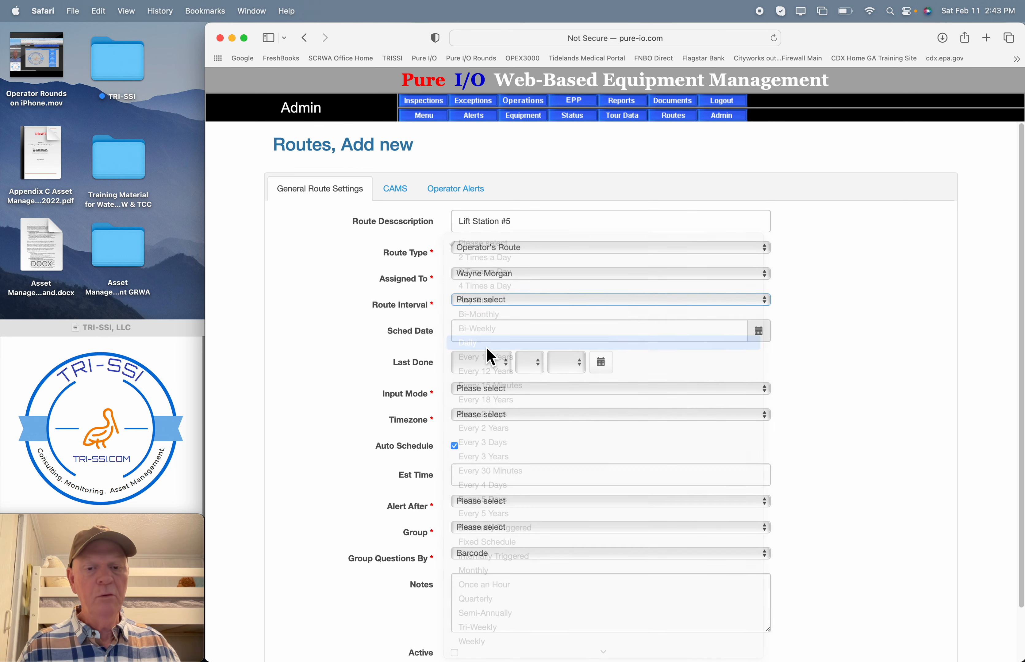
click(301, 355)
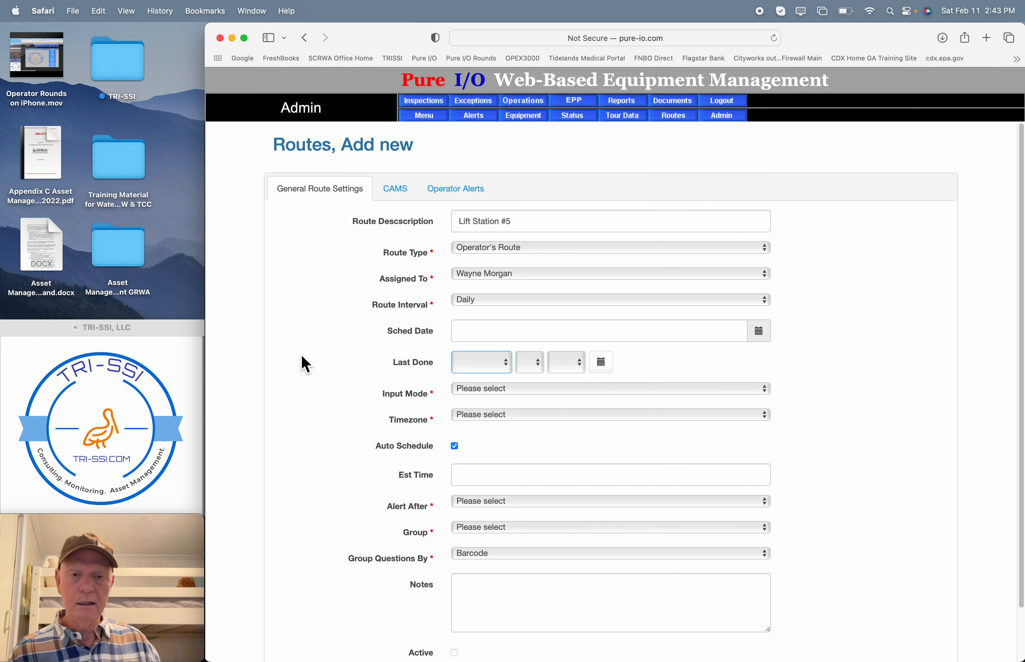
click(767, 341)
click(767, 340)
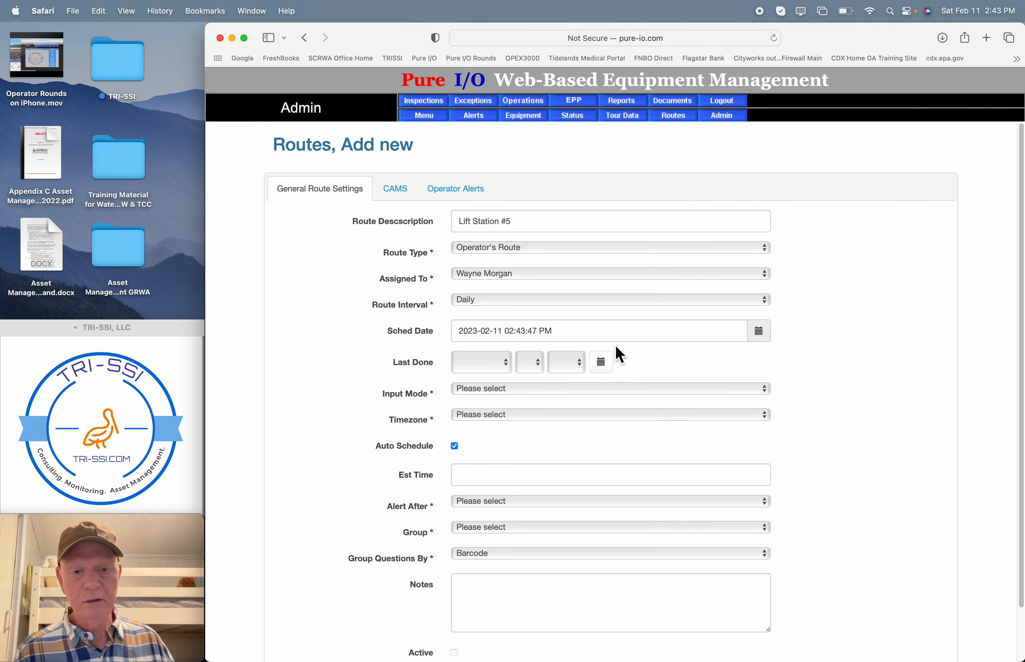
Fill the Last Done date with February 11, 2023 and set the route's input mode to Web Entry
click(610, 363)
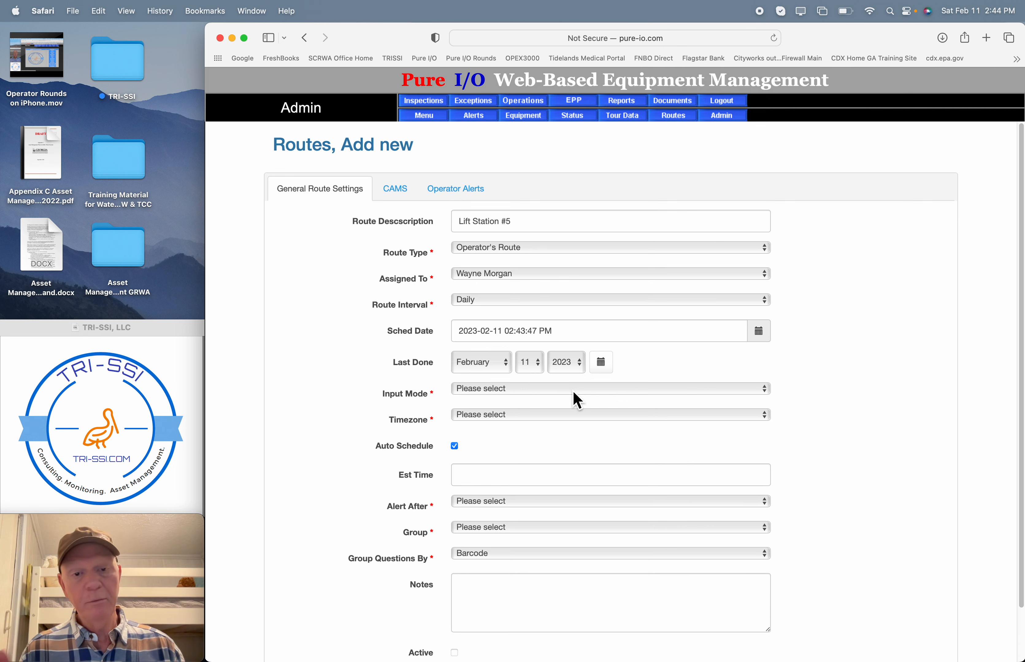
click(607, 389)
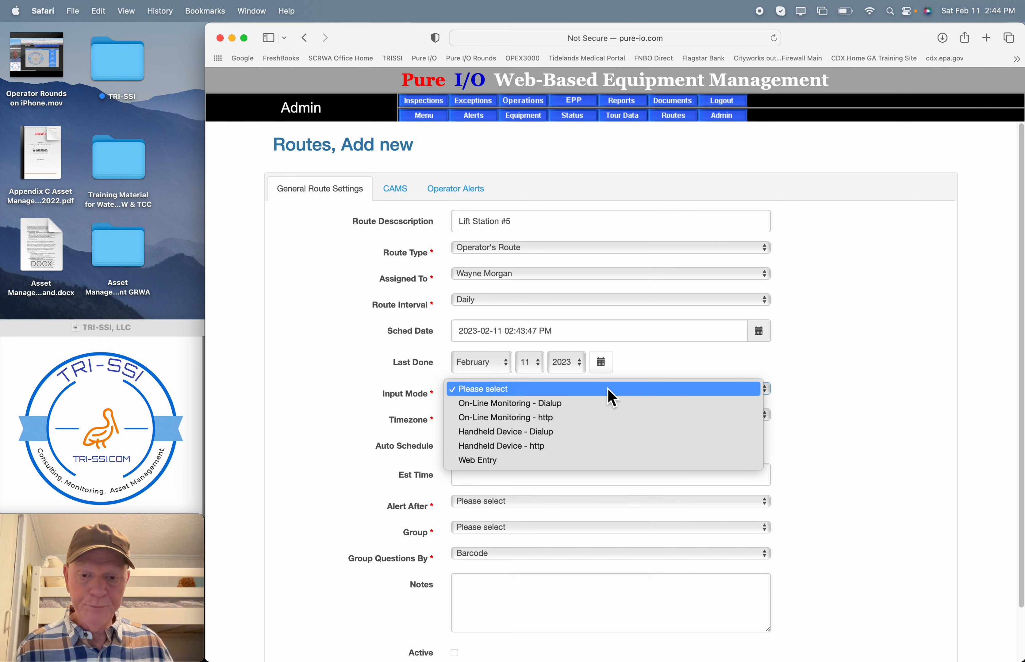
click(506, 465)
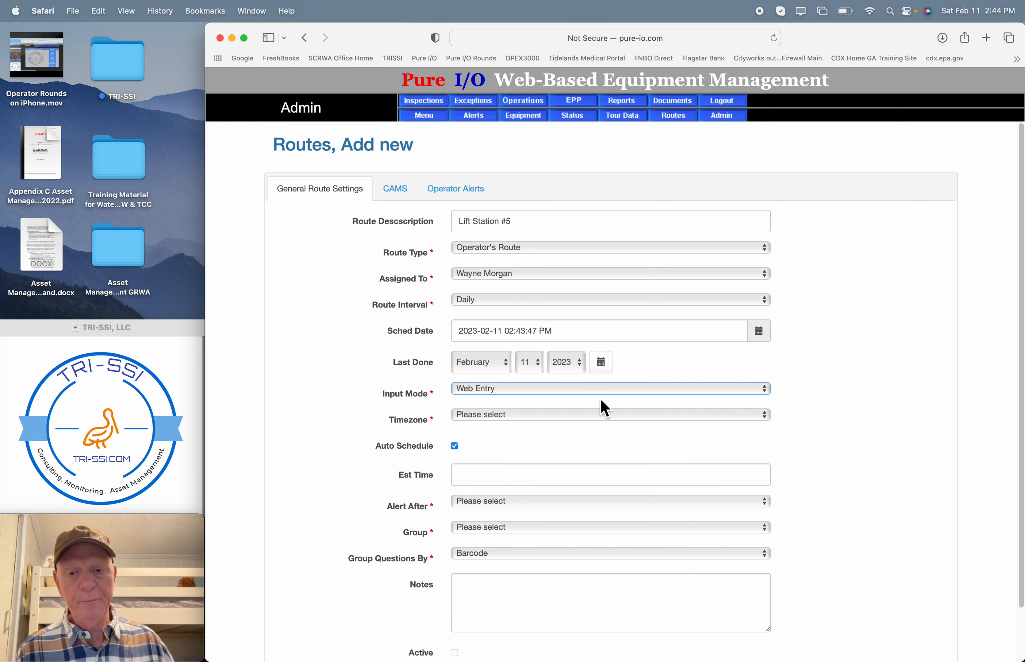
click(595, 392)
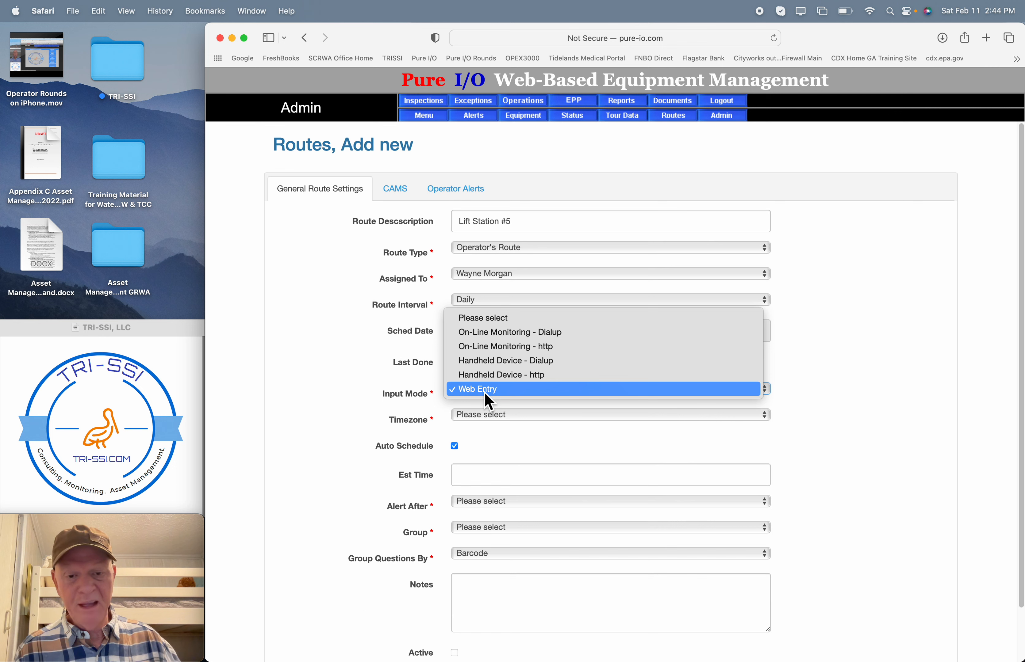
click(833, 385)
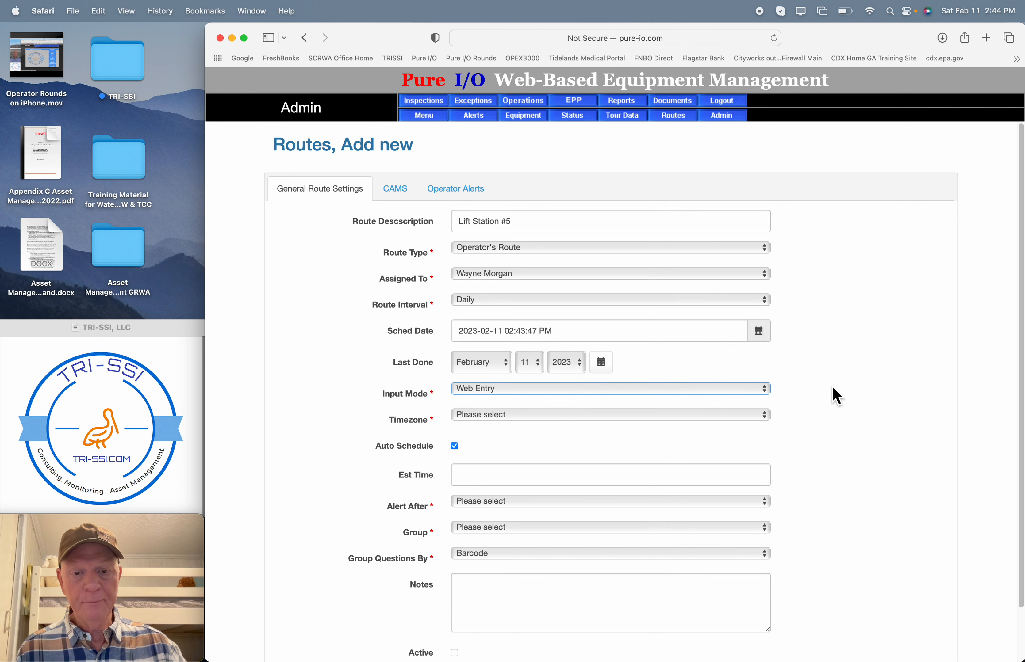
Set the route's timezone to Easten Standard Time and enter "15 minutes" as the estimated time
click(488, 415)
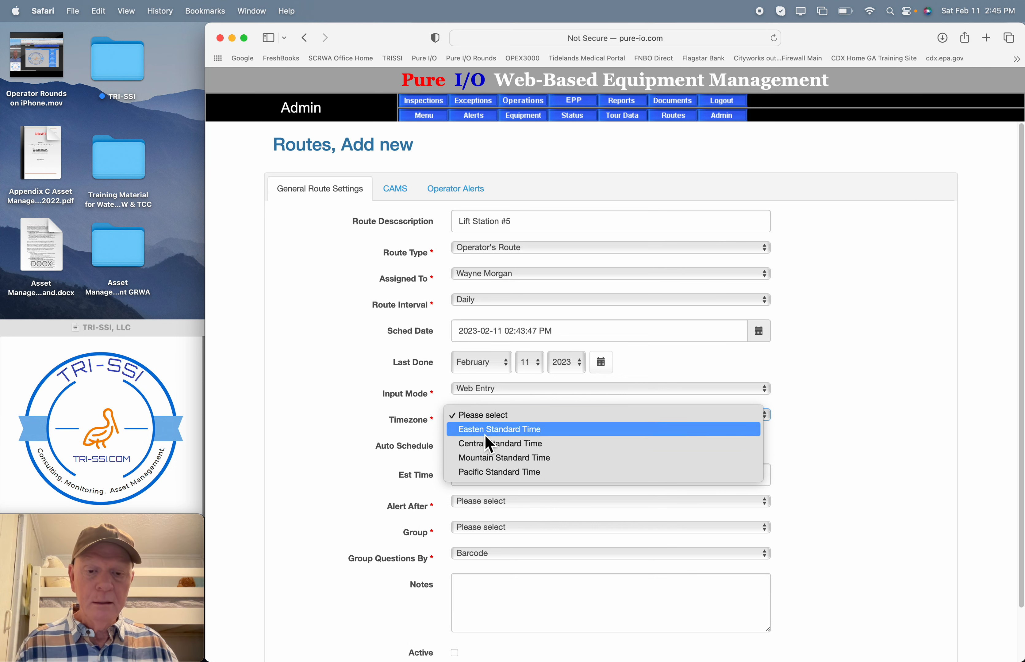
click(498, 429)
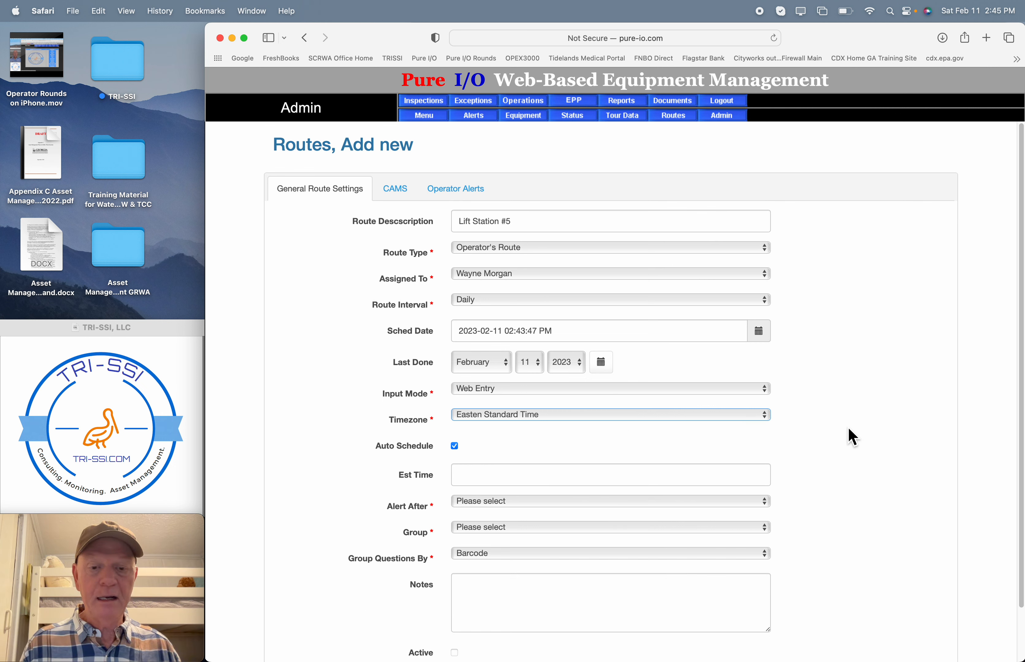
scroll(850, 435, down, 3)
click(487, 425)
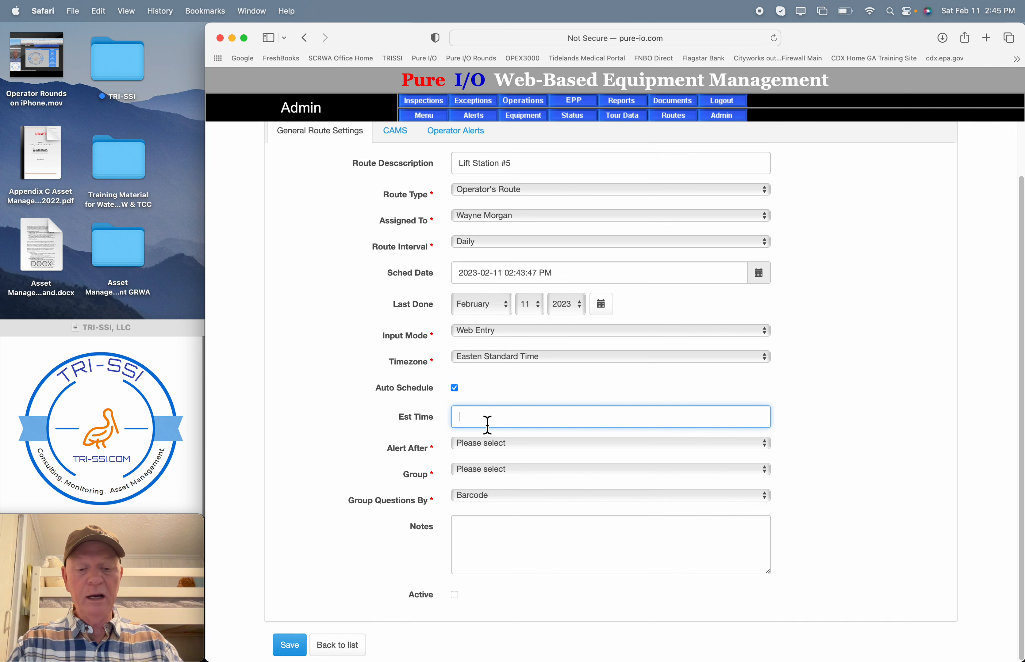
text(15 mi)
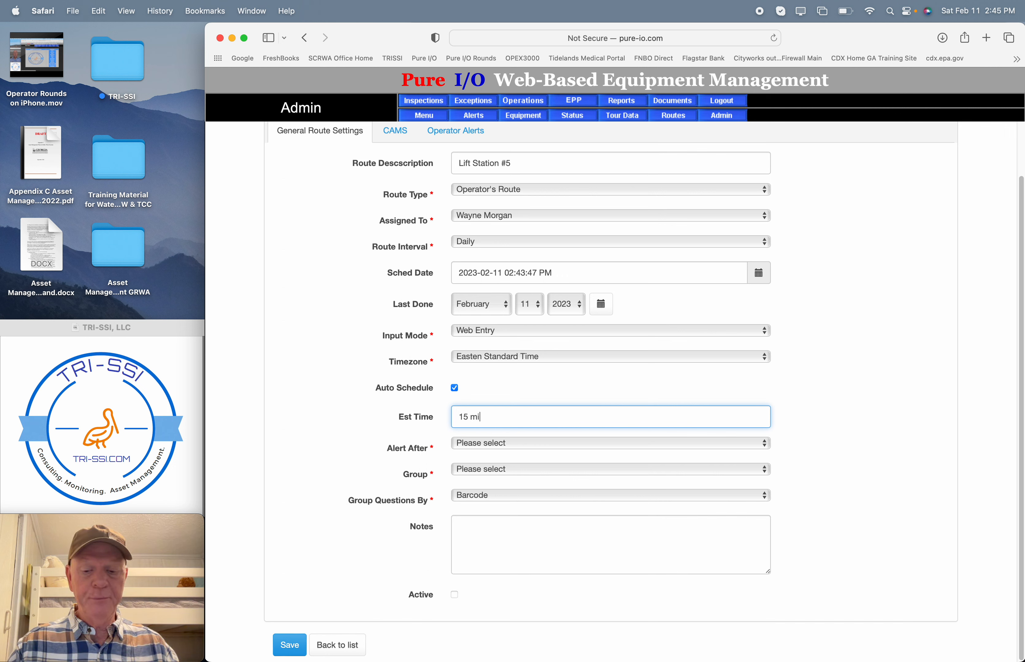
text(nutes)
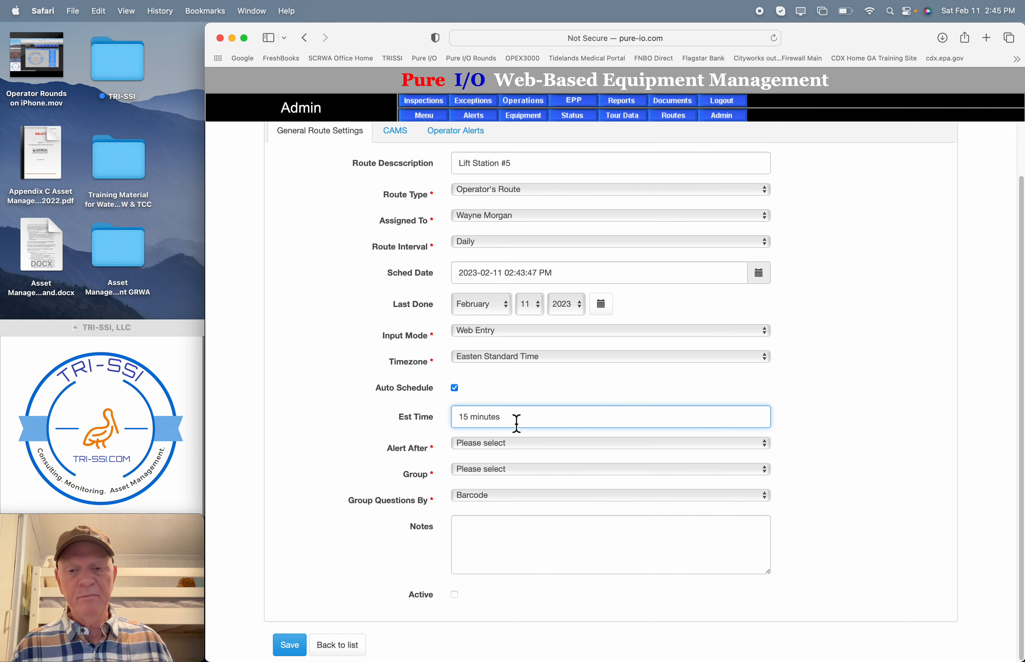
click(822, 425)
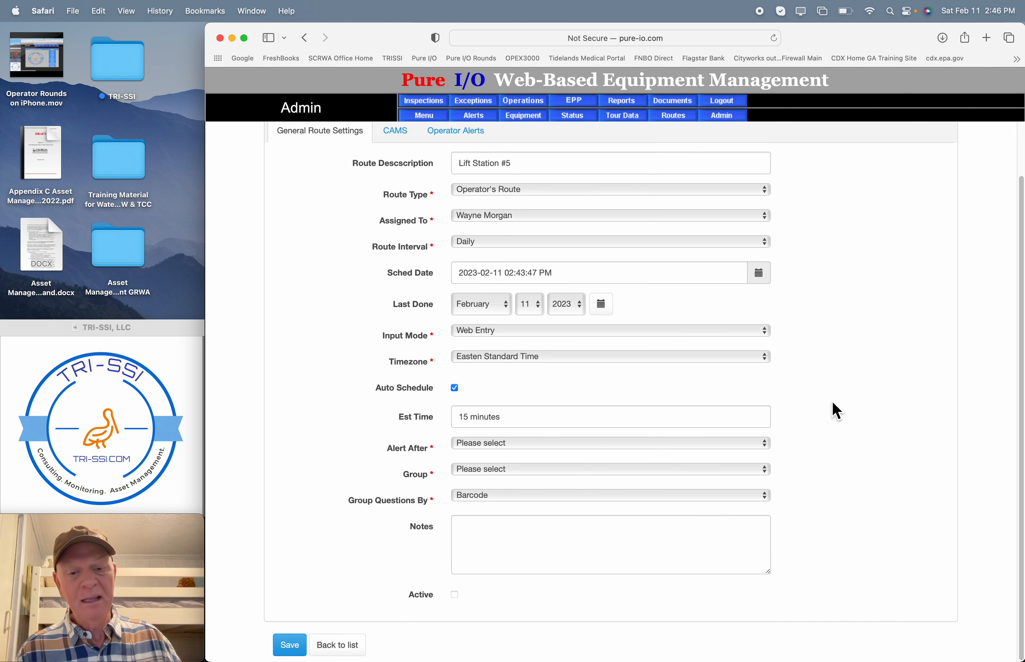
Set the route to alert after 24 Hours Late and assign it to the Operations group
click(617, 445)
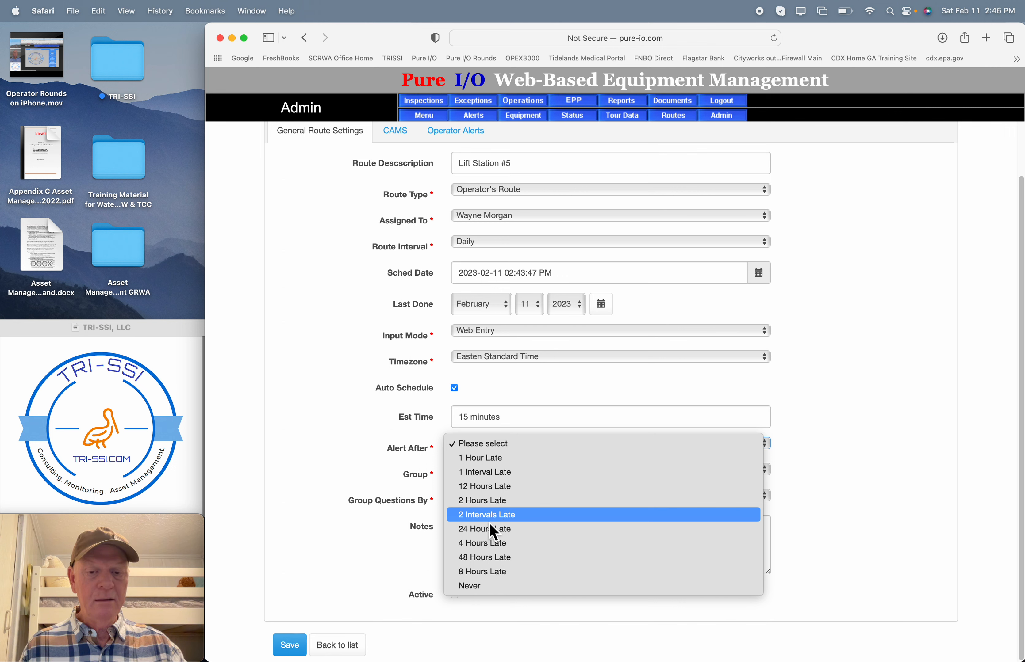
click(490, 533)
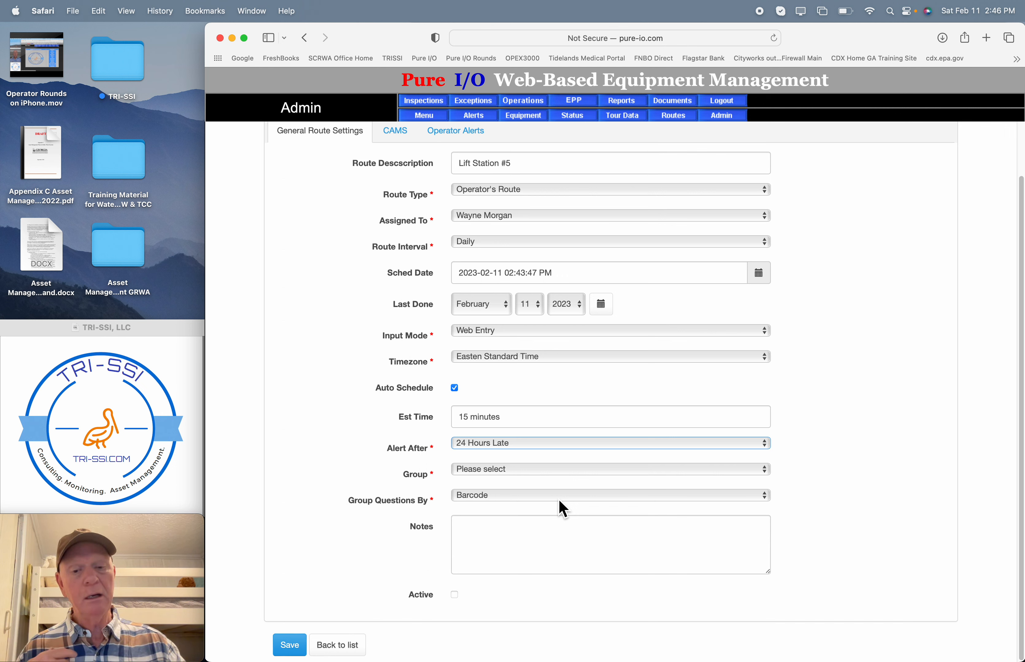
click(582, 468)
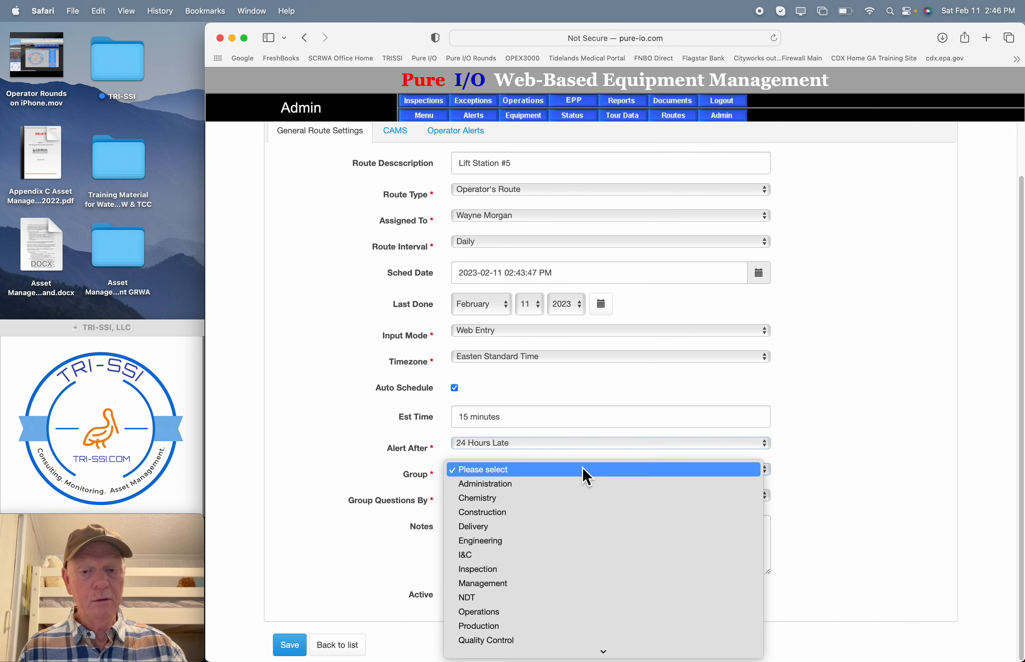
click(500, 617)
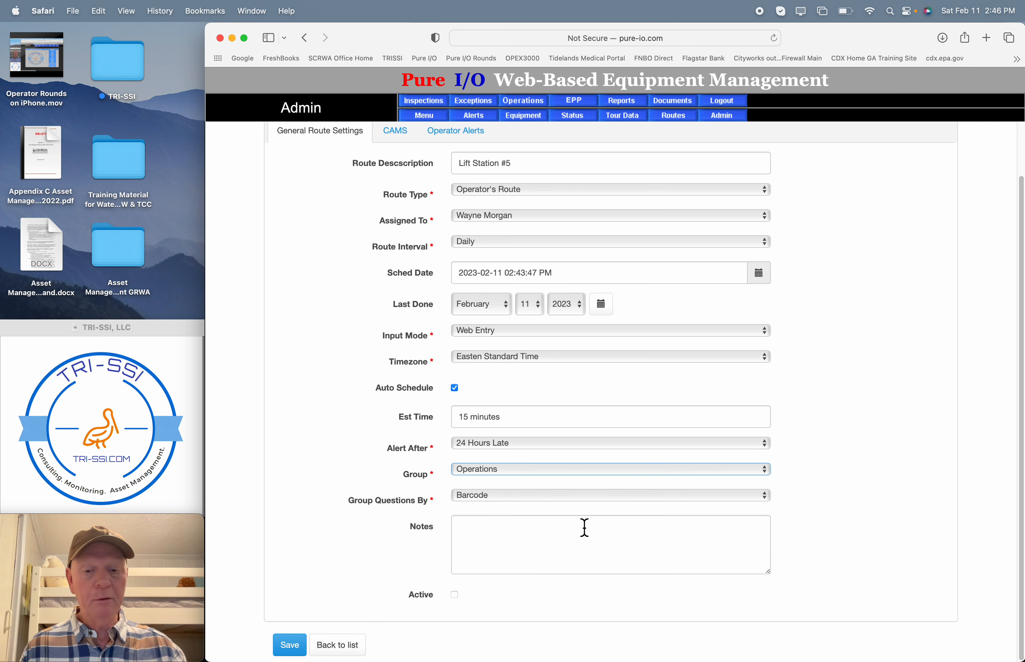
Check the question grouping options, keeping Barcode, and review the completed general route settings
click(520, 496)
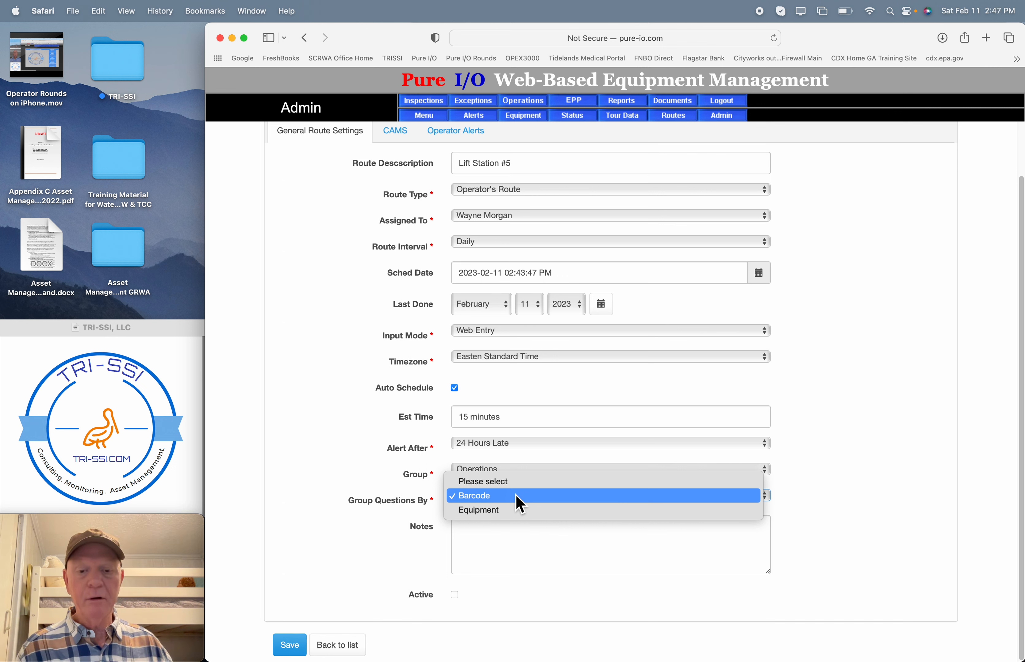
click(505, 499)
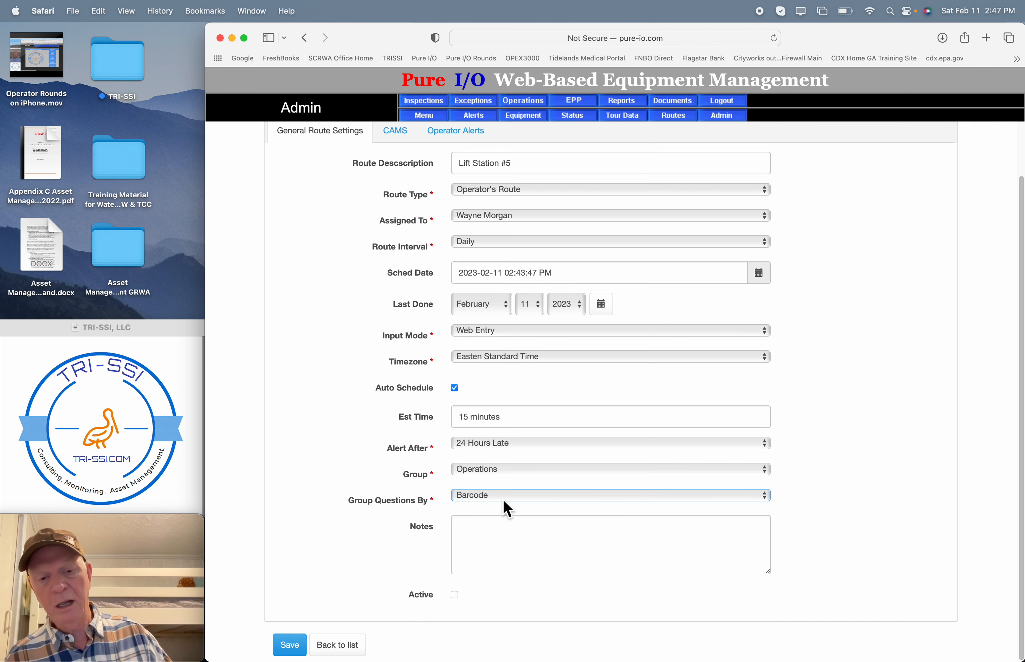
click(496, 529)
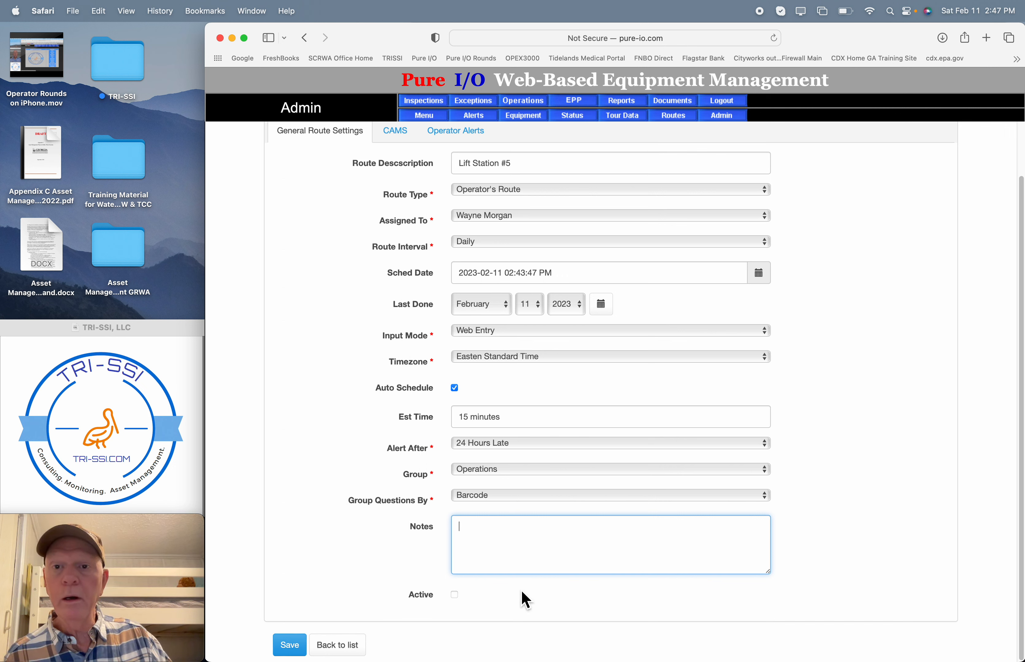
scroll(346, 408, up, 2)
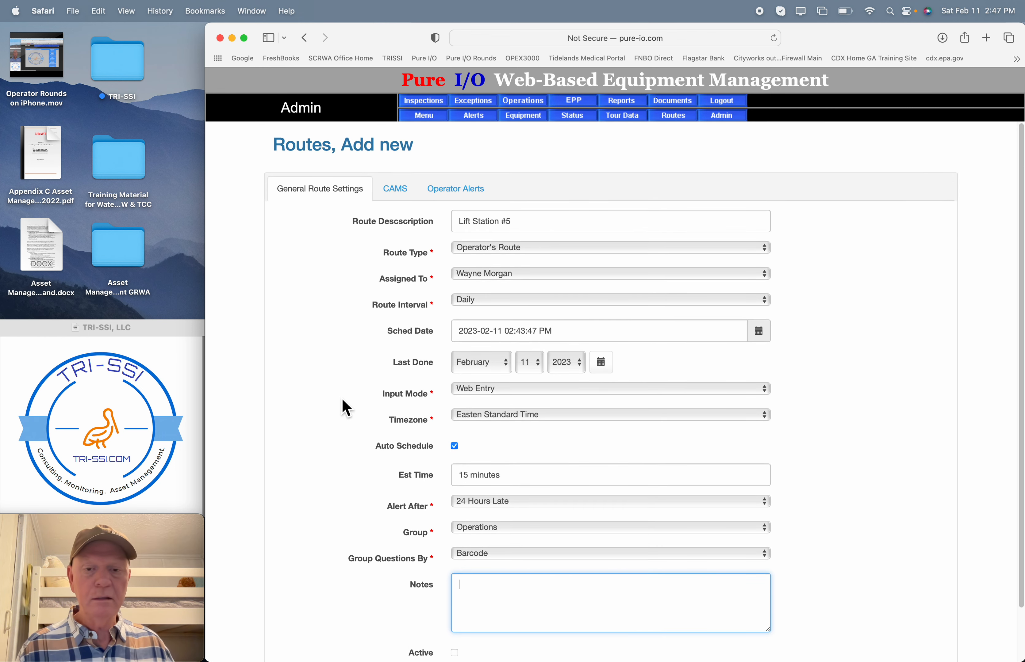
scroll(347, 408, down, 2)
scroll(345, 408, up, 2)
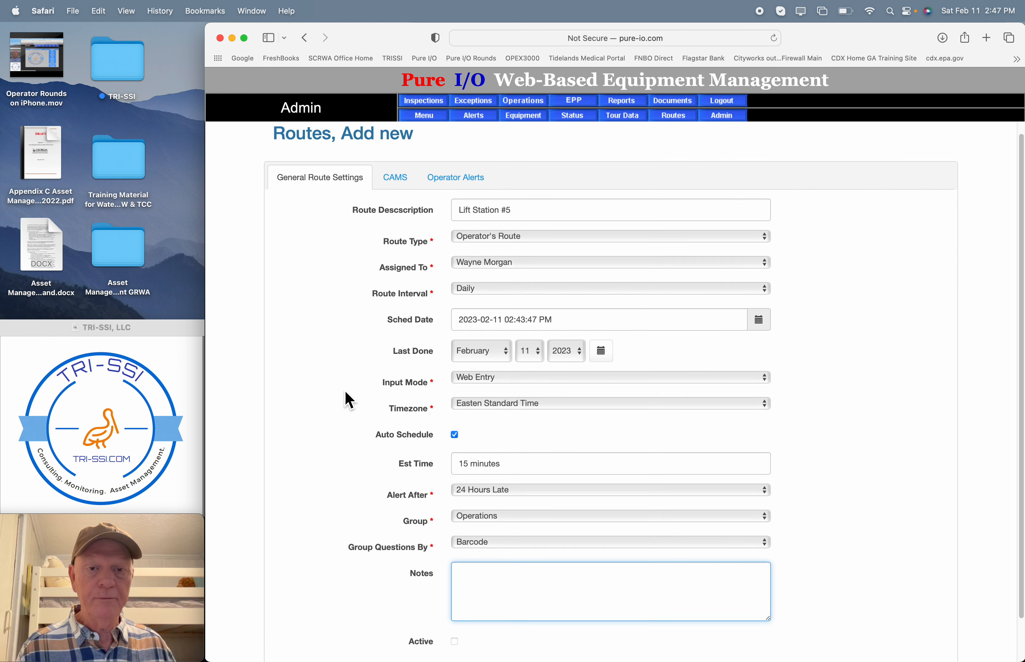
Check the new route's camera settings and set its number of operator alerts to 0
click(411, 190)
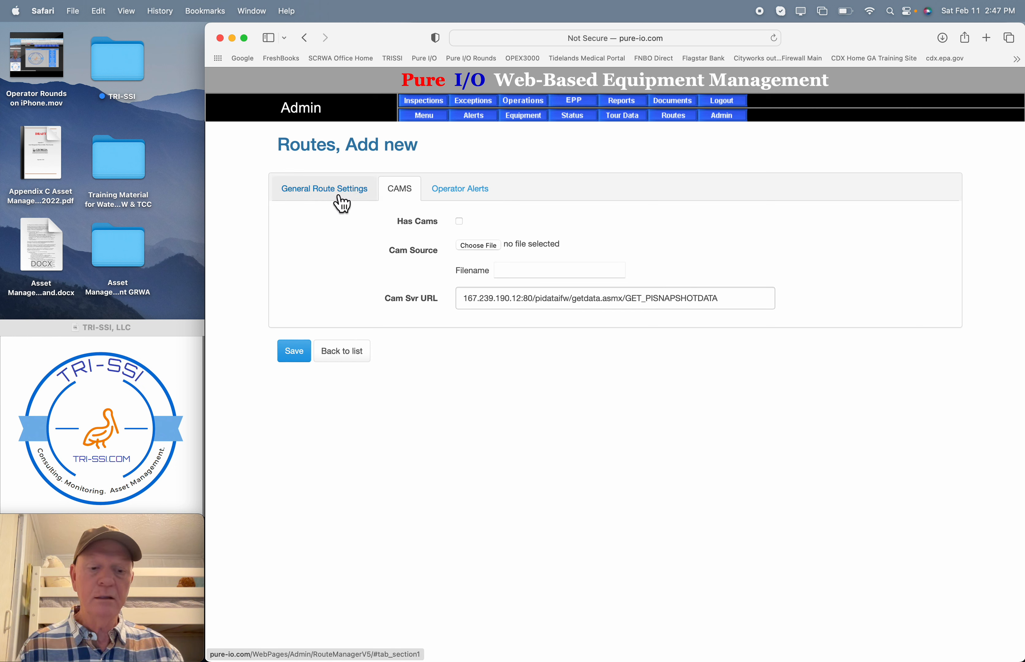
click(476, 199)
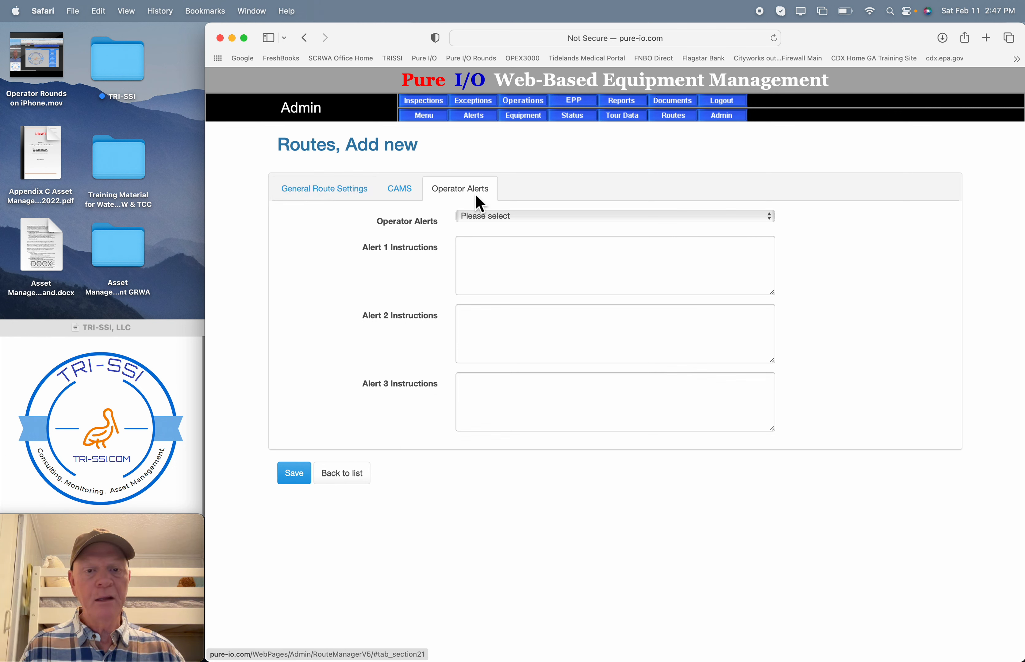
click(492, 218)
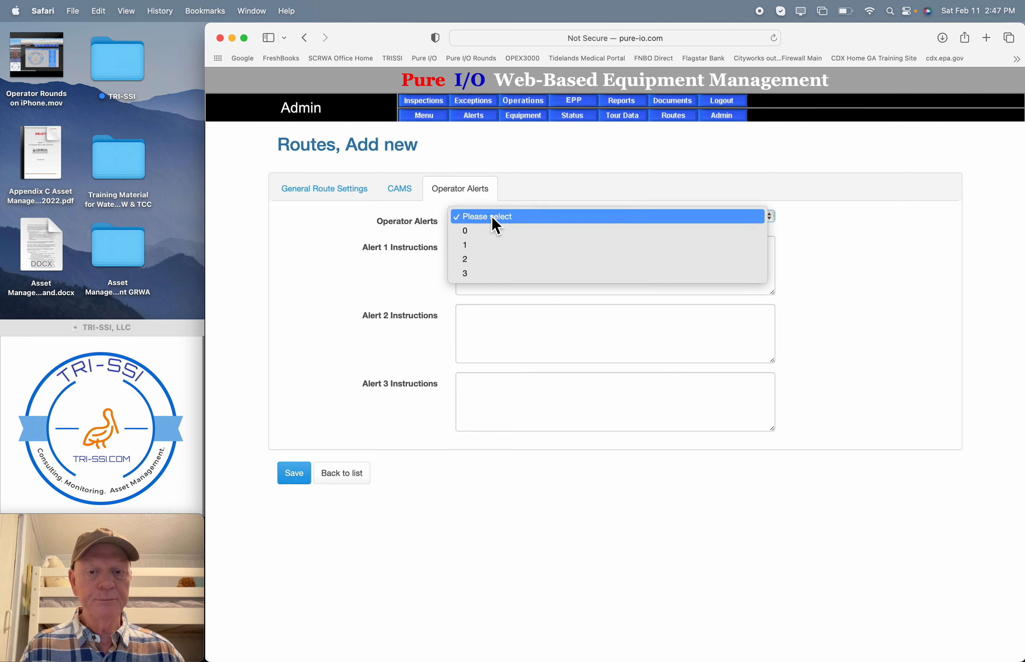
click(481, 233)
Save the new route from its general settings and return to the route list to check the Lift Station #5 entry
click(335, 191)
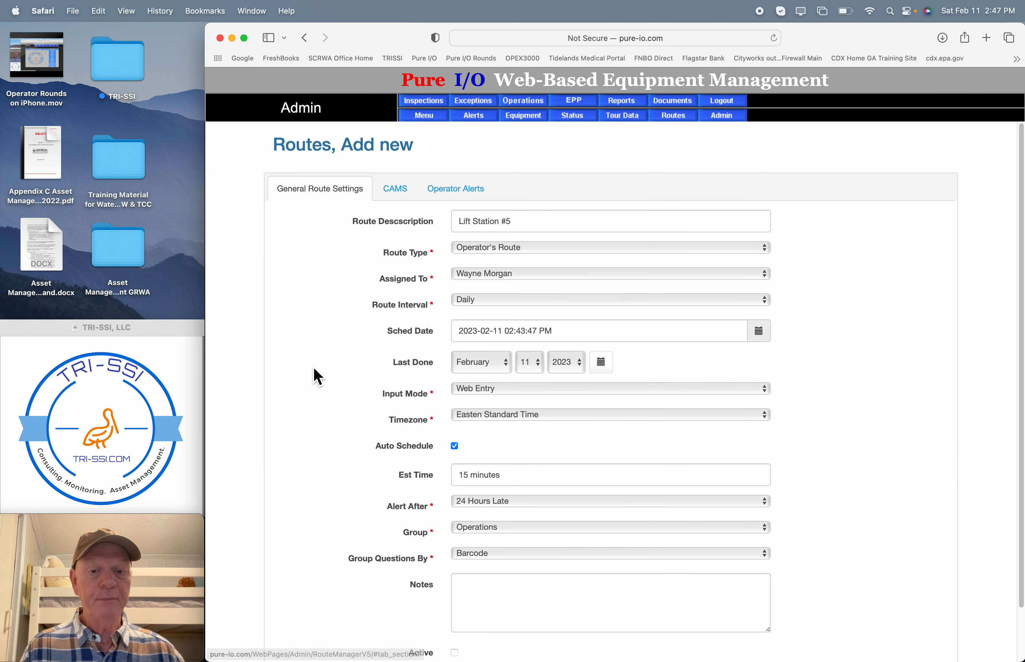
scroll(319, 378, down, 3)
click(302, 646)
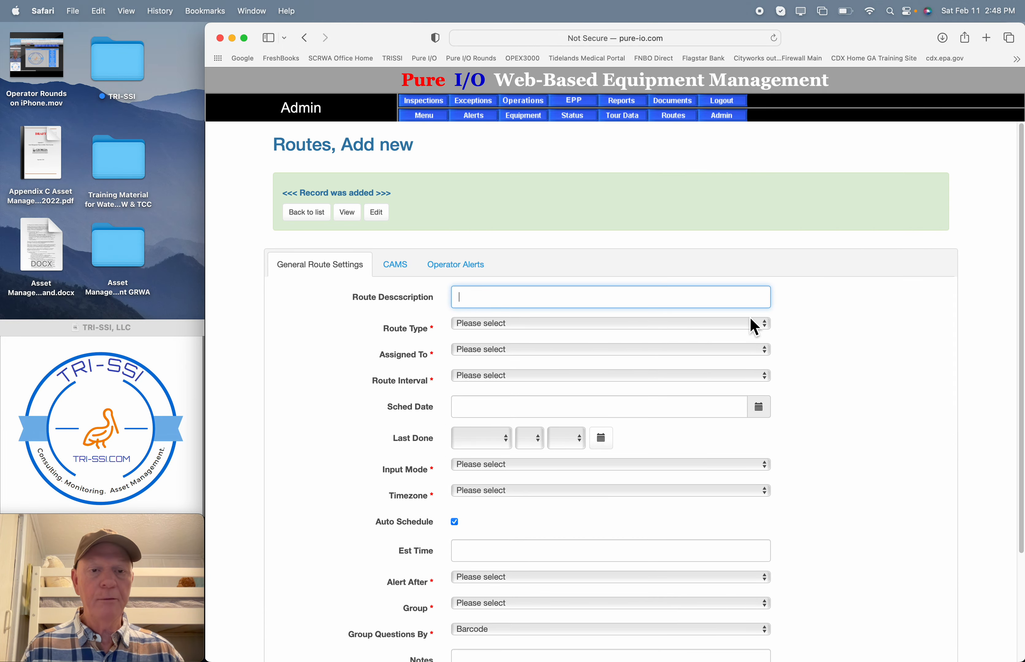
click(326, 217)
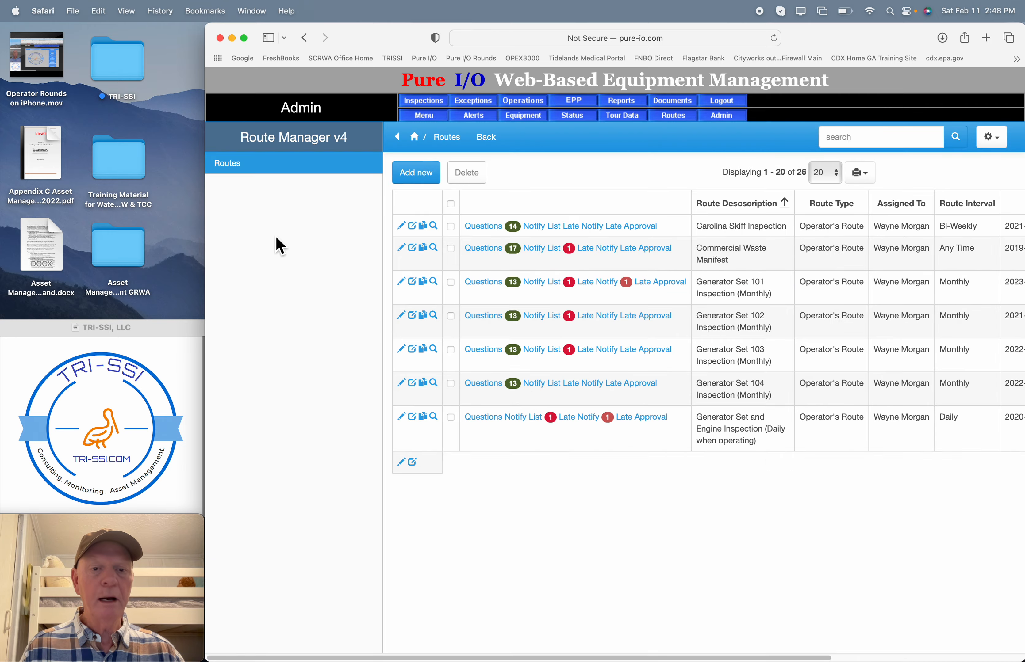
scroll(282, 274, down, 10)
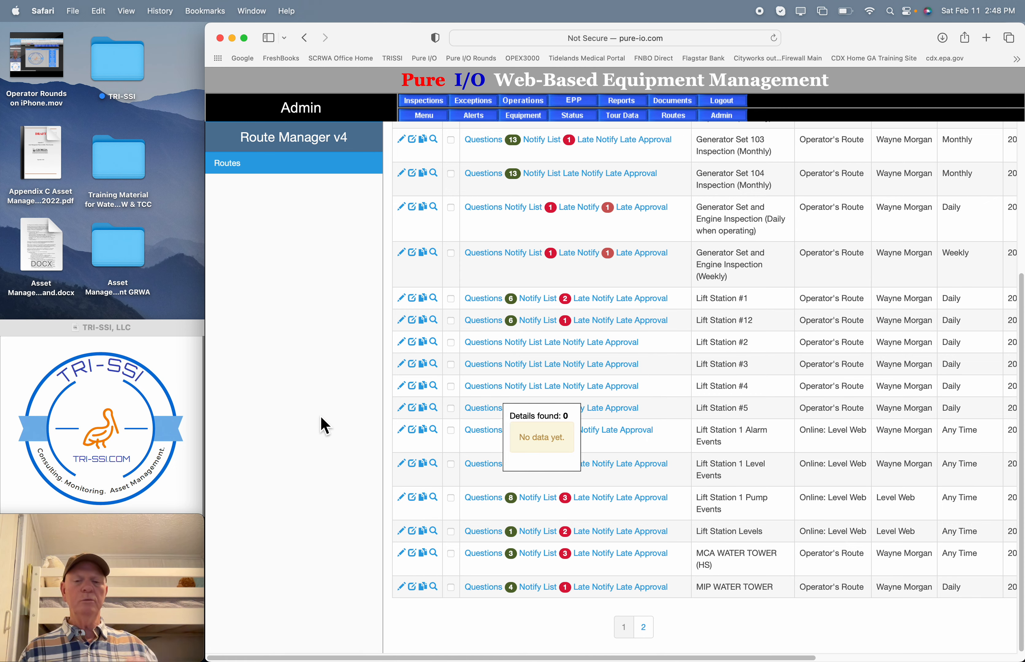
mouse_move(479, 323)
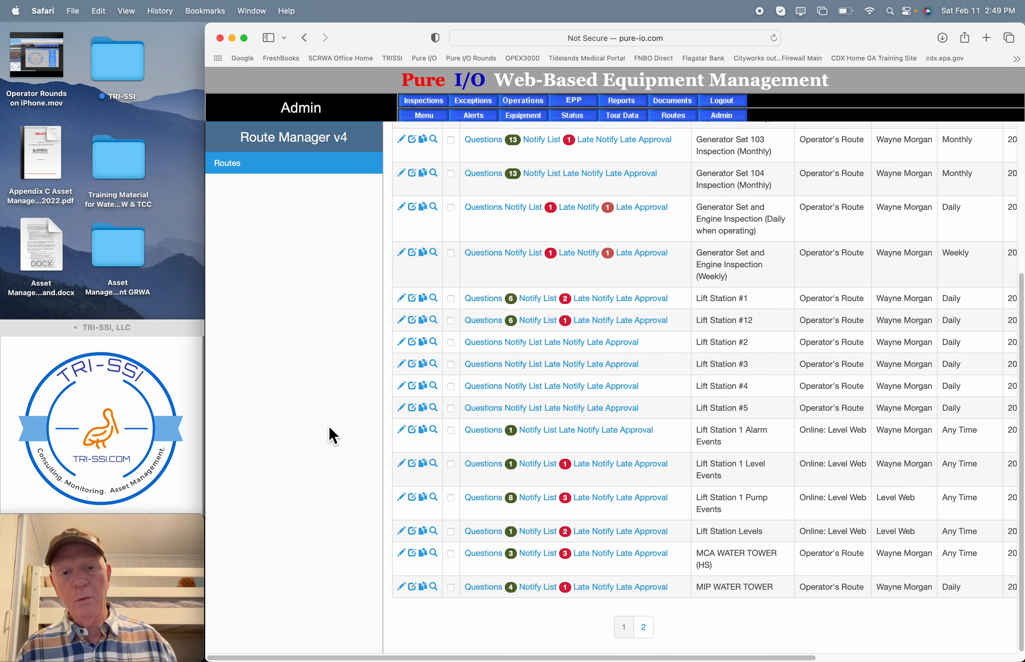
Start a copy of the Lift Station #5 route from the route list
scroll(333, 434, up, 5)
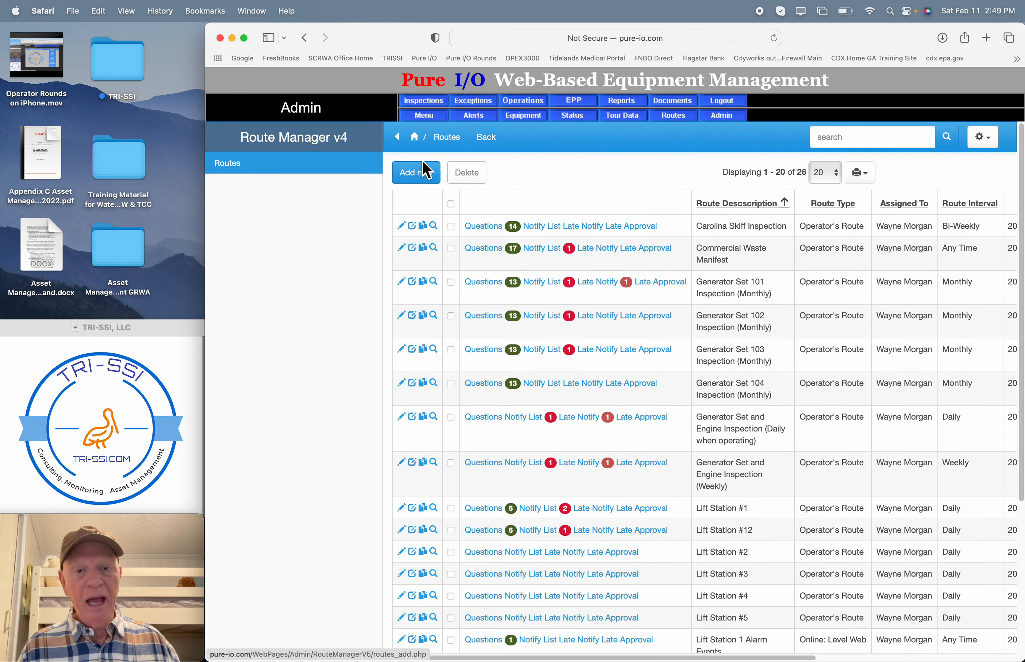
scroll(315, 420, down, 5)
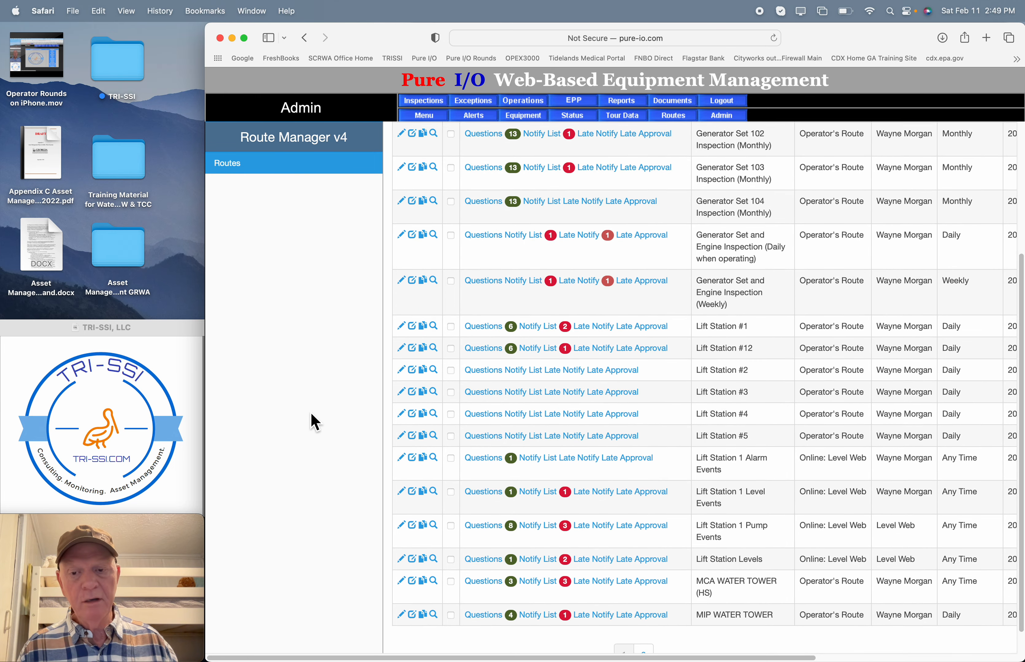
scroll(313, 420, down, 1)
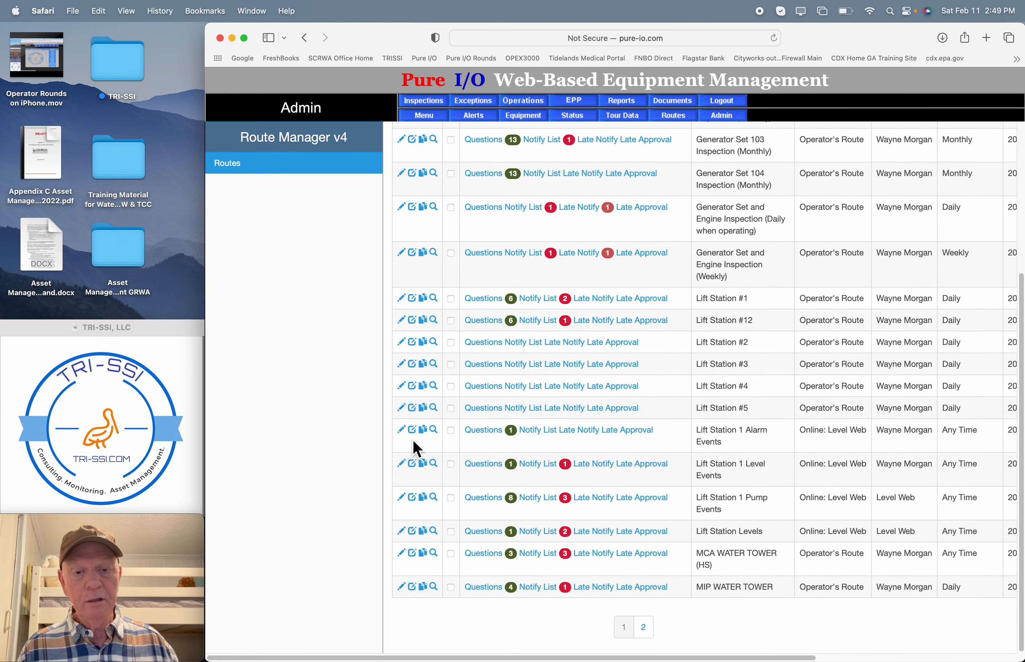
click(427, 412)
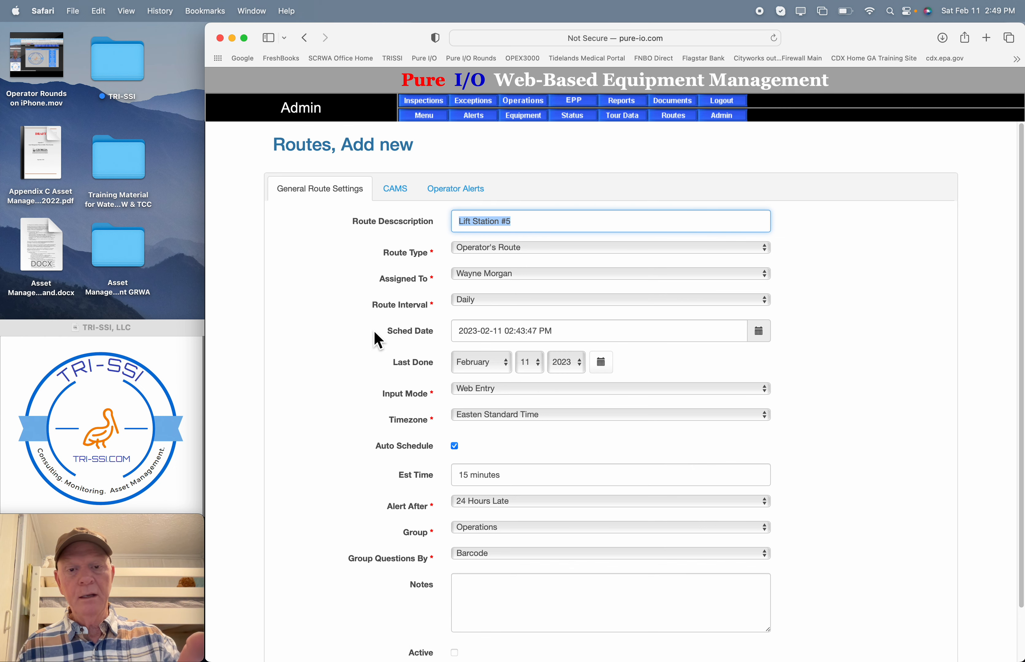
Review the copied route's settings and change its description to "Lift Station #6"
scroll(377, 297, down, 3)
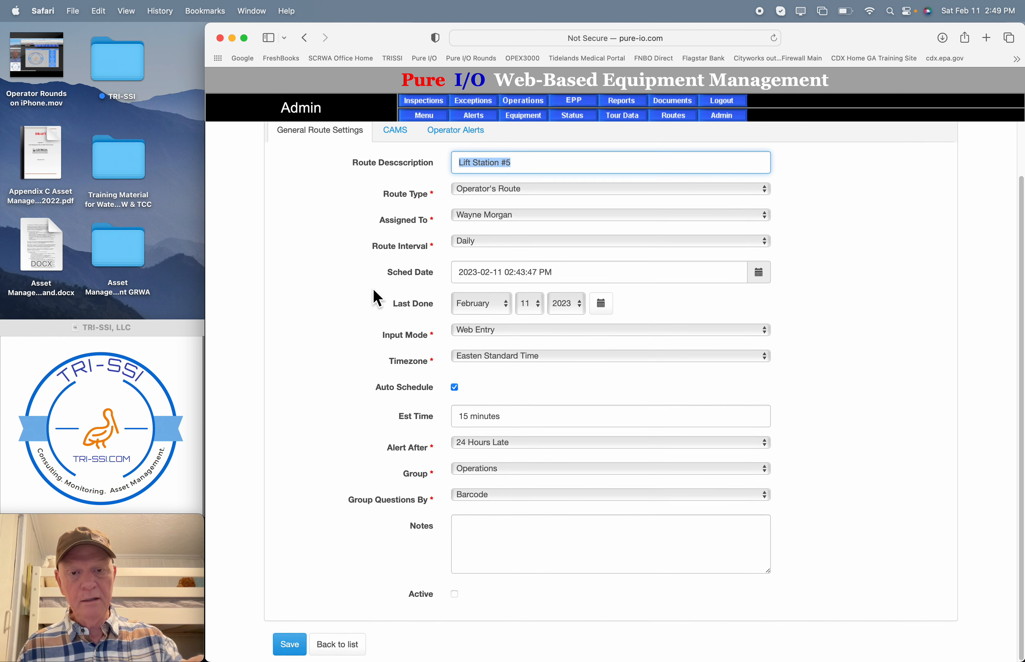
scroll(377, 297, up, 3)
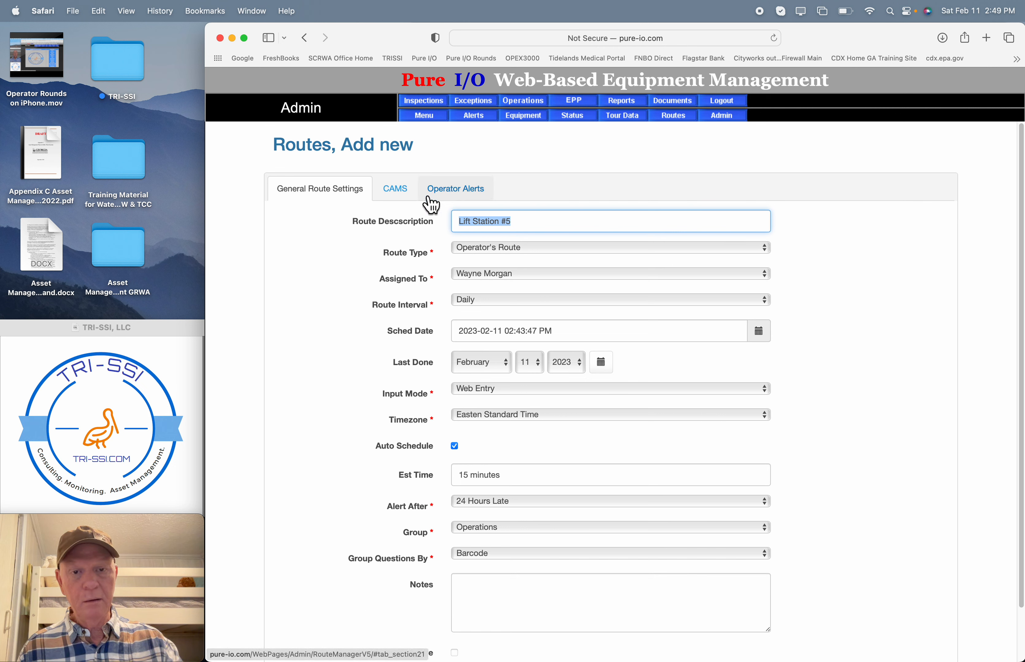
click(515, 221)
key(BackSpace)
text(6)
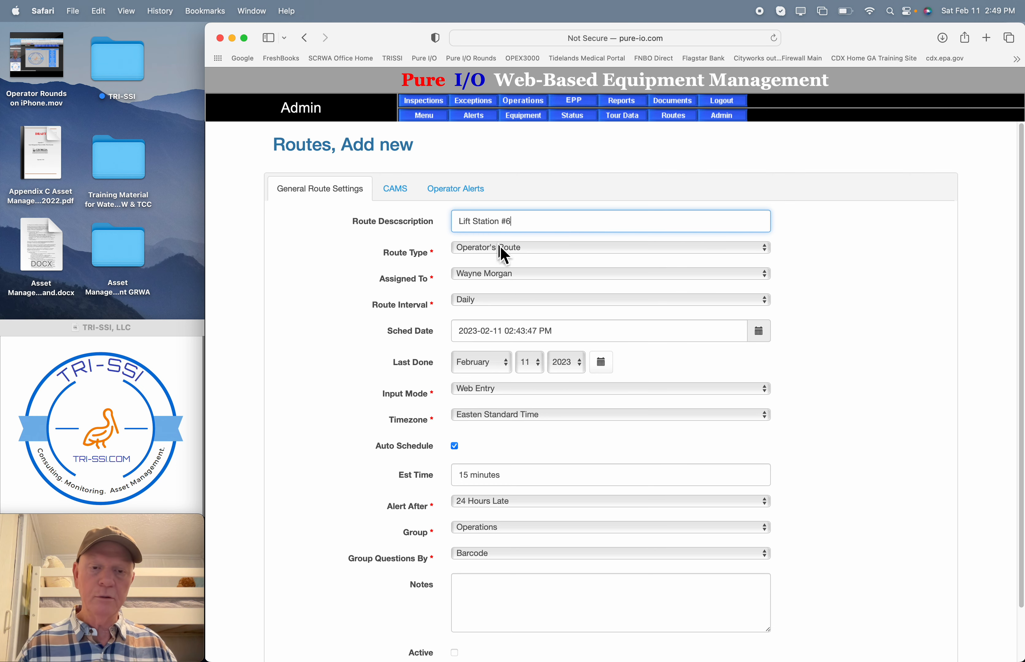
Save the Lift Station #6 route and return to the route list to check its entry
scroll(284, 335, down, 3)
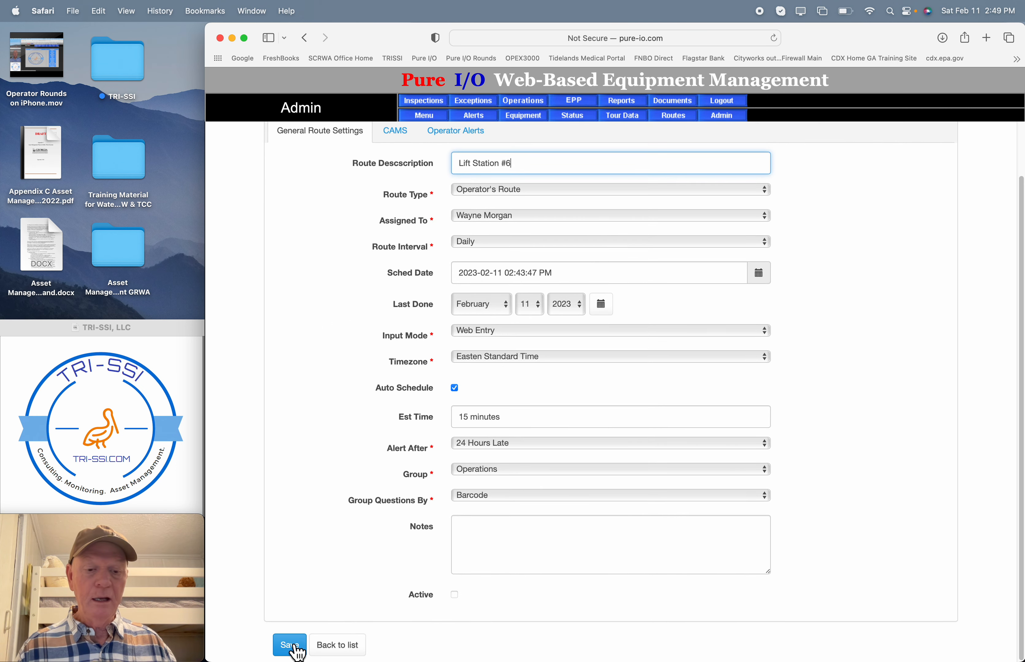
click(291, 644)
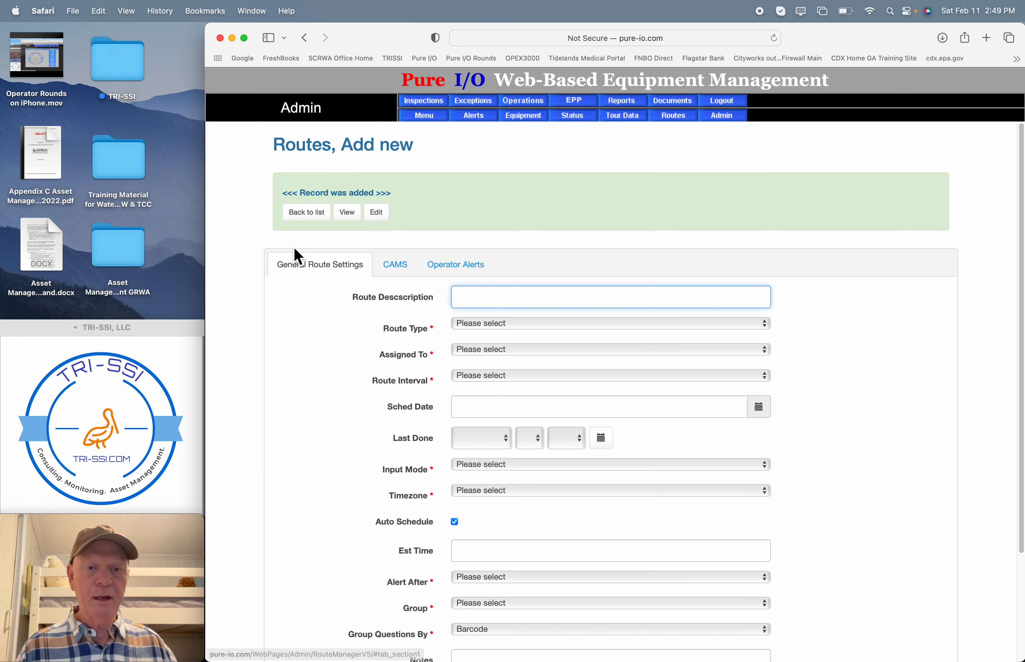
click(305, 215)
scroll(254, 371, down, 5)
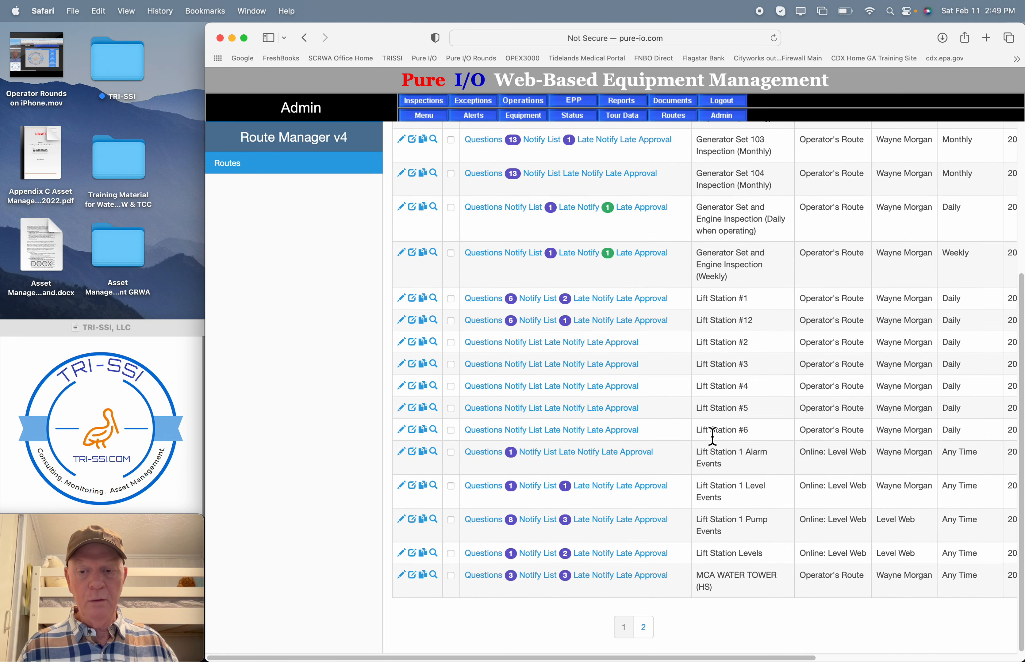
drag(758, 430, 696, 436)
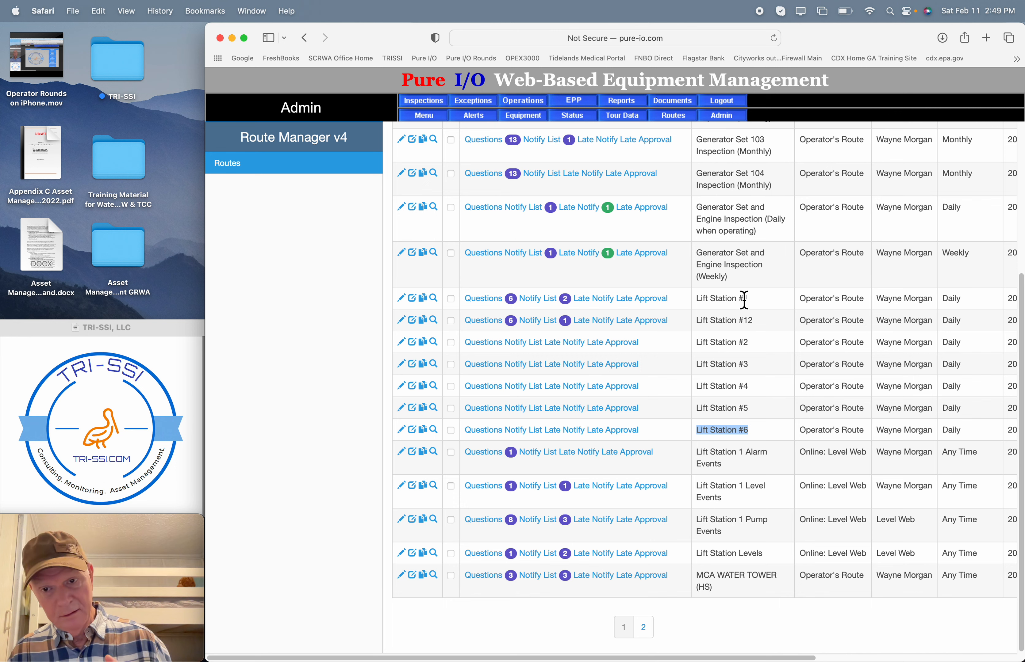
click(259, 373)
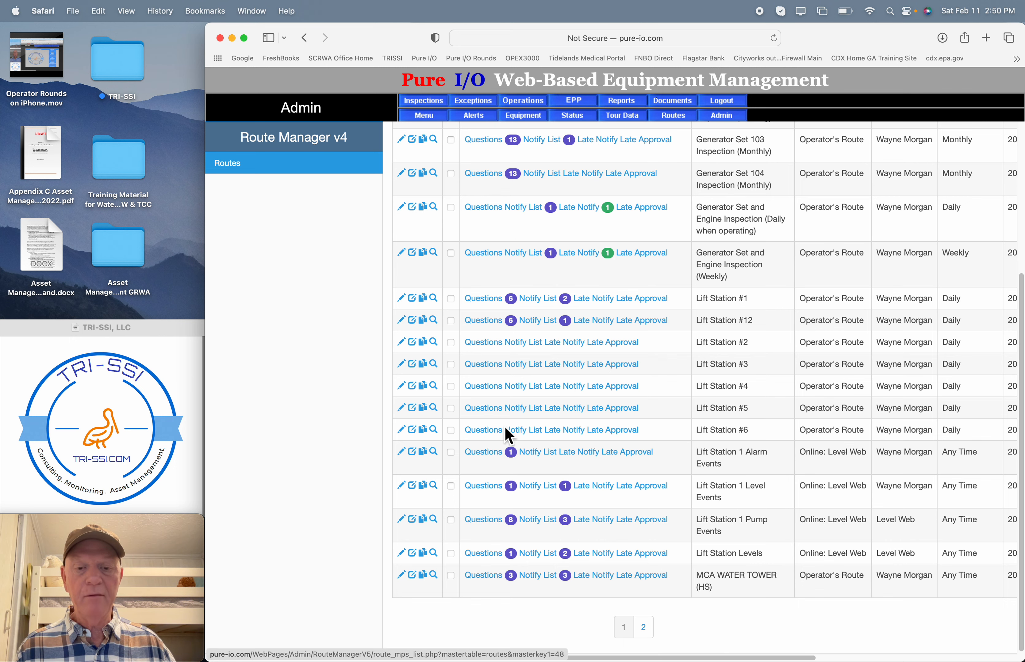
Open the questions of the Lift Station #5 route from the route list and start adding a new question
mouse_move(498, 415)
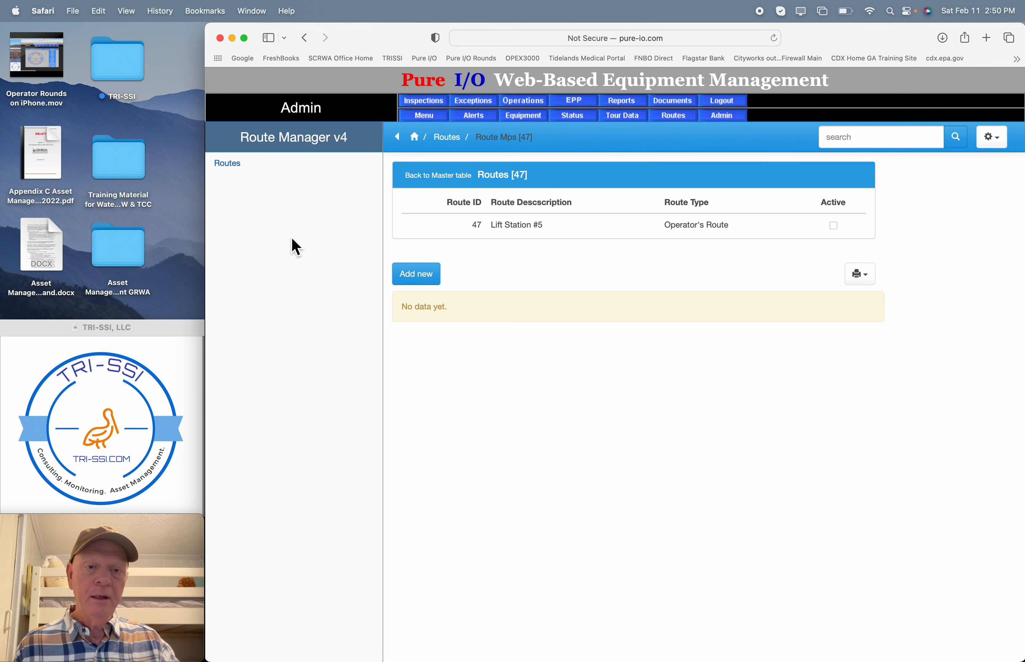
click(237, 173)
scroll(278, 354, down, 5)
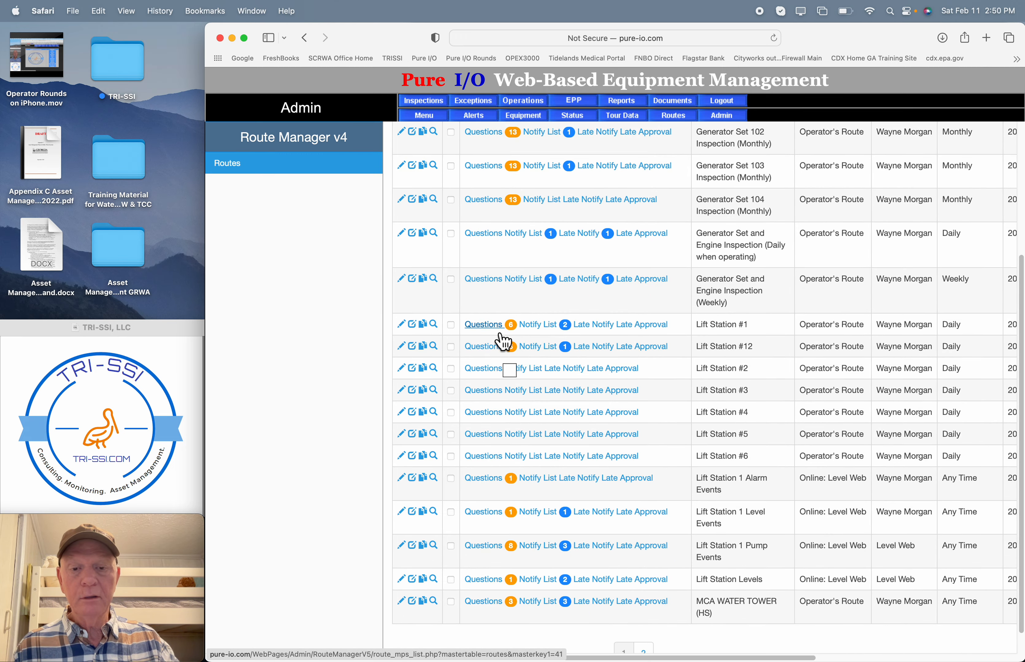
mouse_move(501, 338)
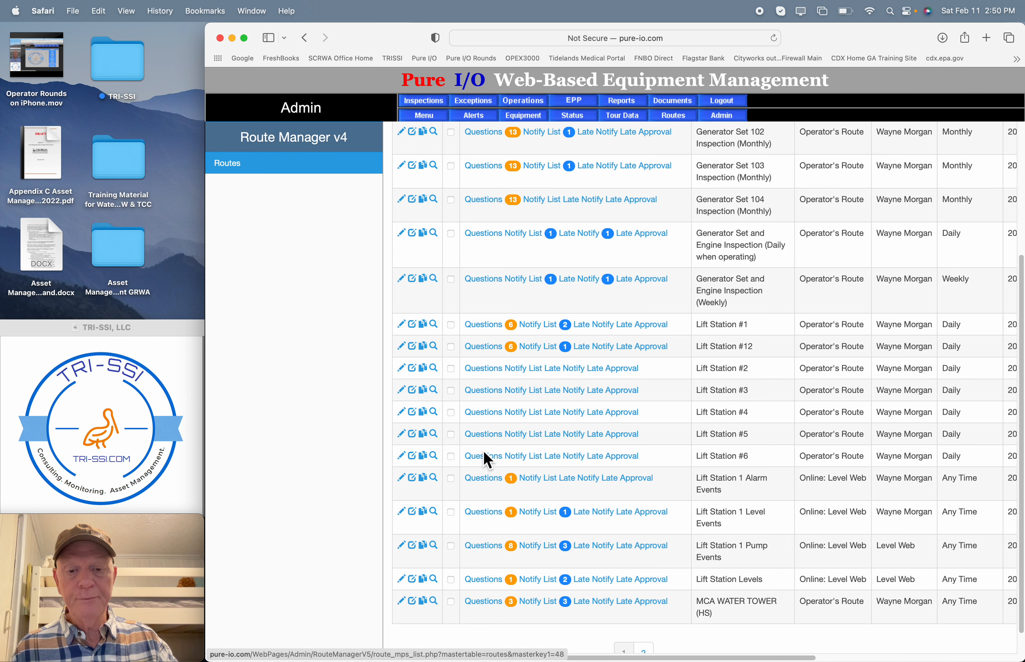
click(484, 435)
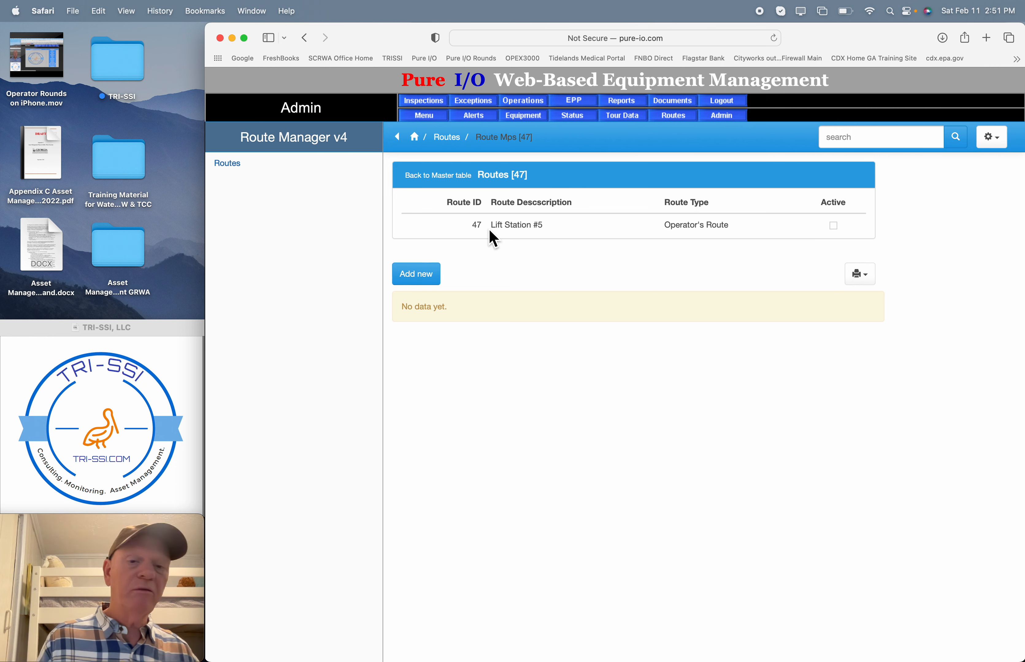
click(432, 291)
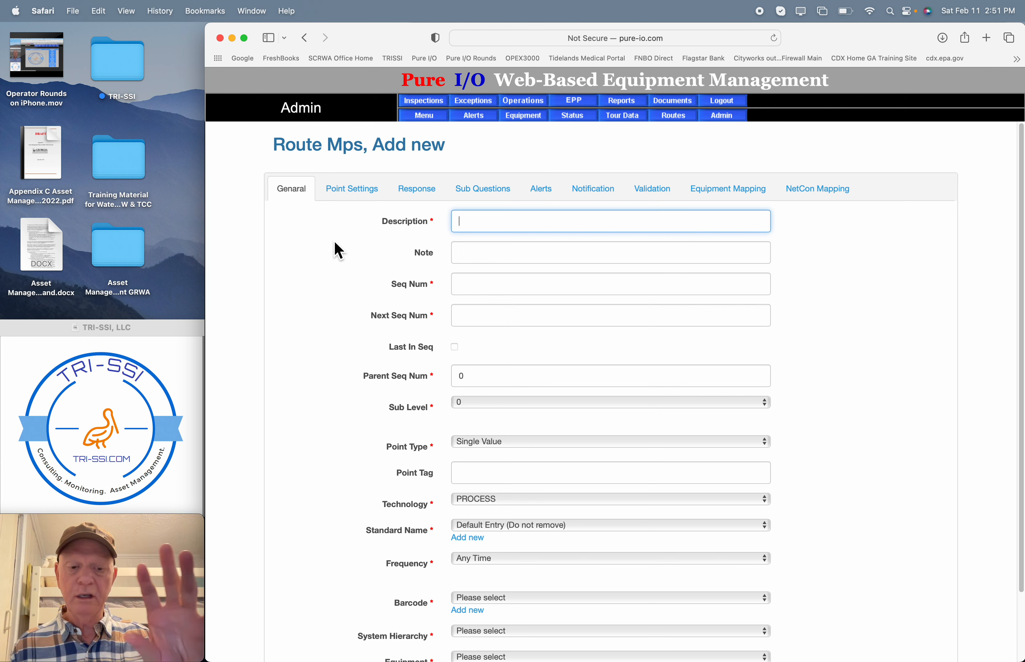
Copy the intrusions and security breaches question from Lift Station Route Mps.pdf in Acrobat Reader into the new question's description in Safari
key(super+Tab)
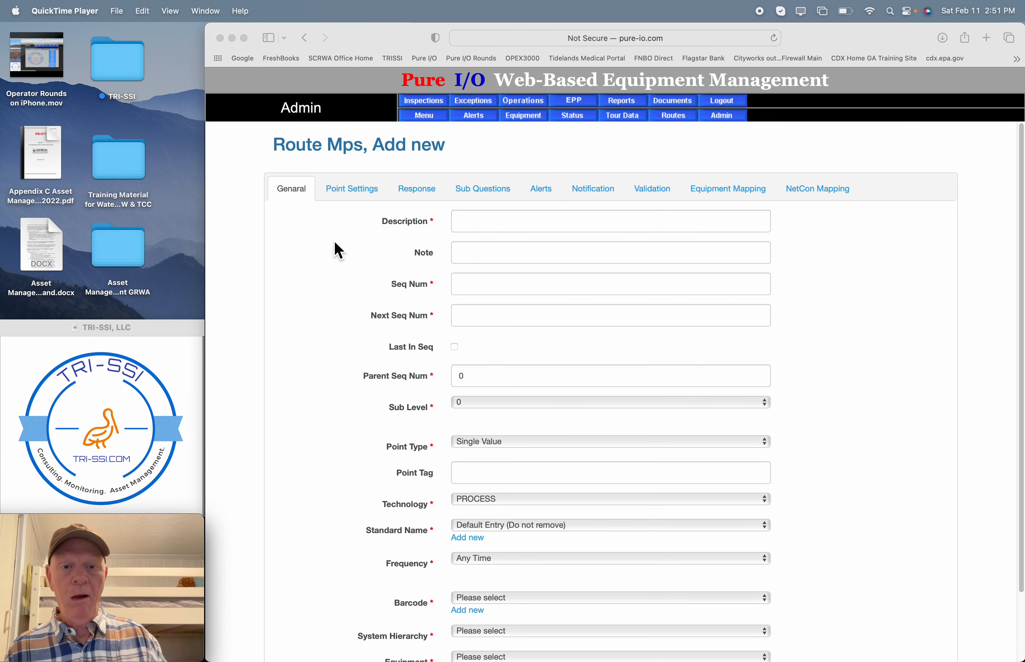
key(super+Tab)
key(super+Tab)
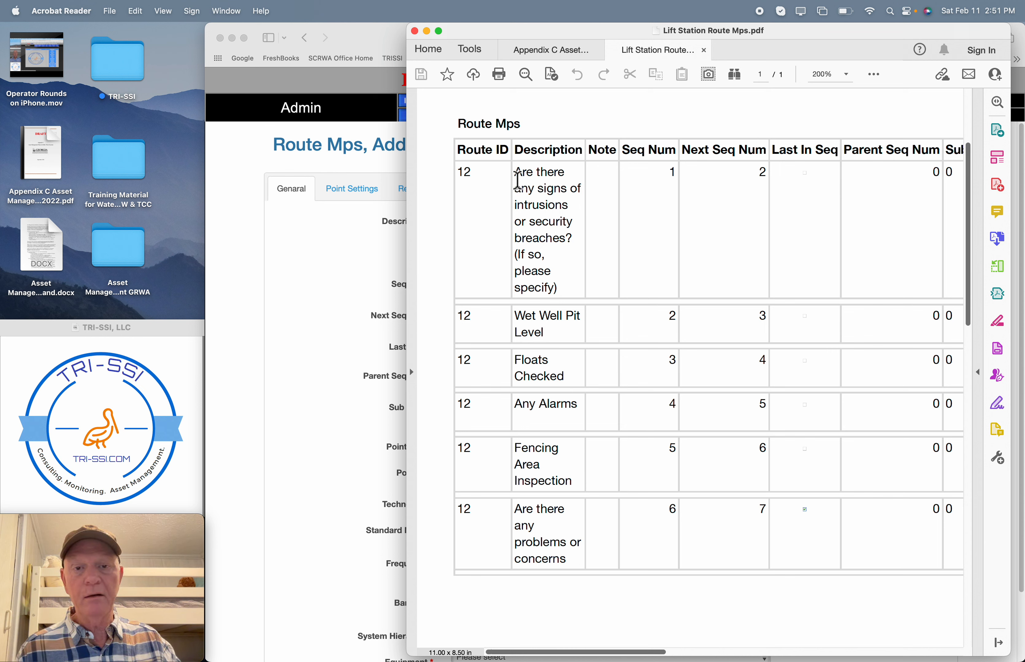
drag(518, 180, 566, 285)
key(super+c)
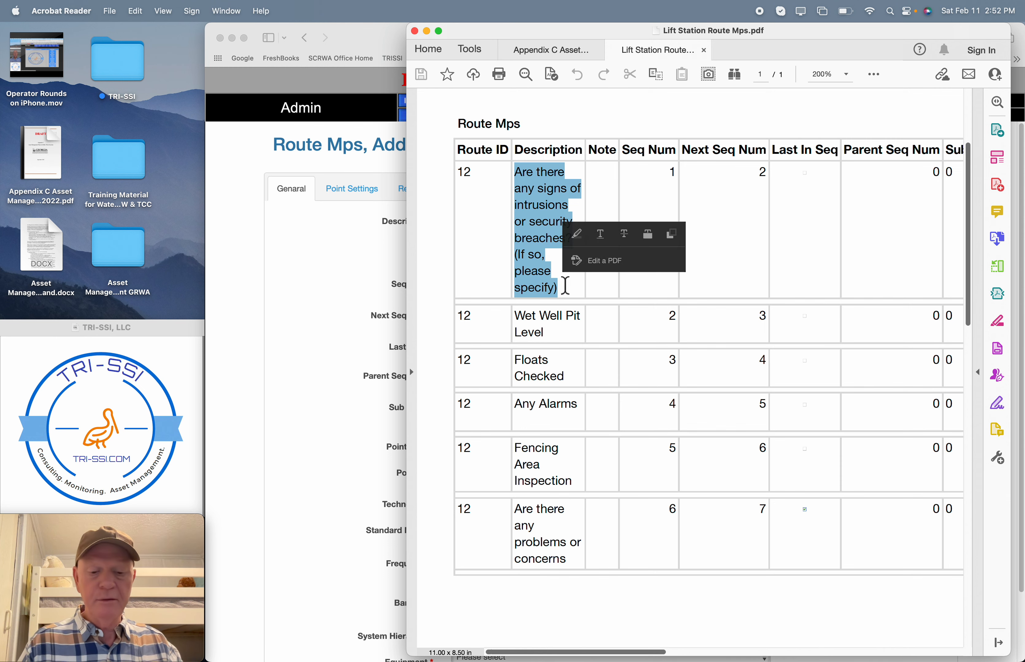
click(290, 279)
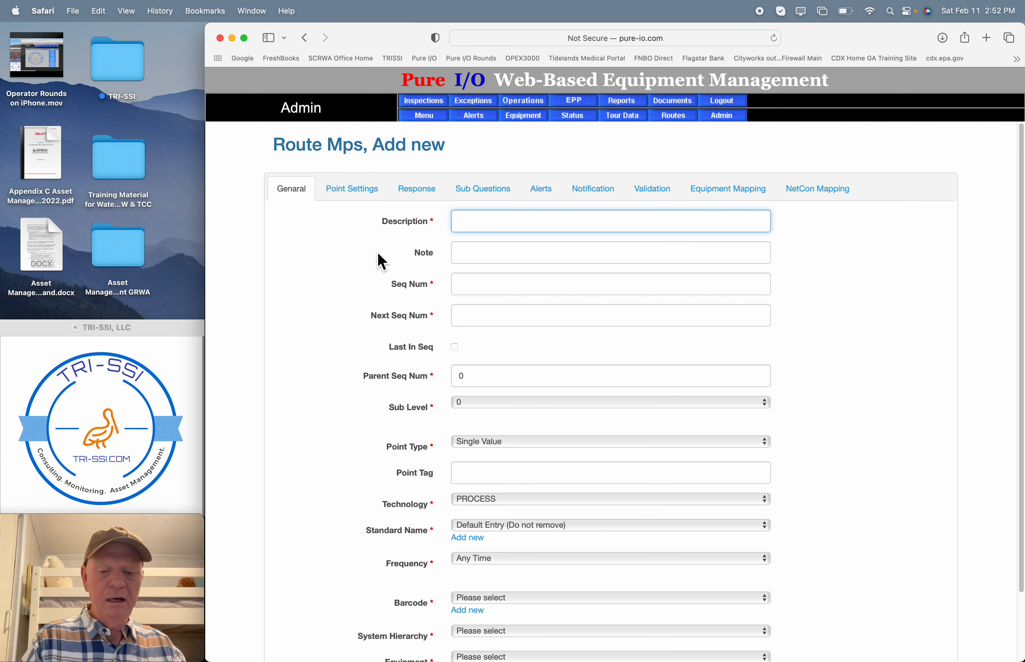
key(super+v)
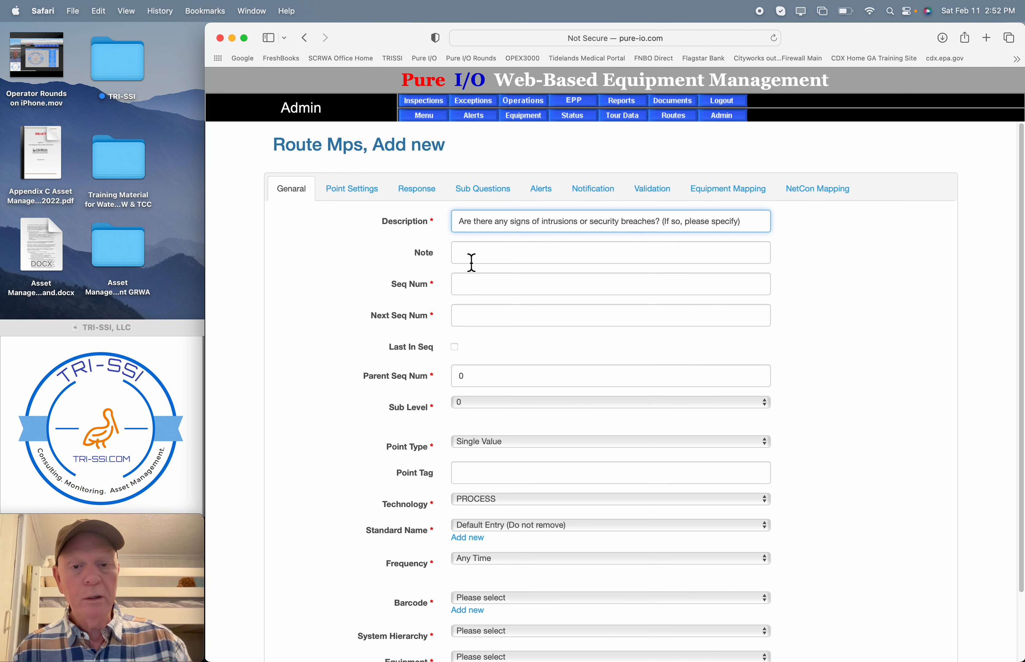
Set the new question's sequence number to 1 and its next sequence number to 2
click(471, 288)
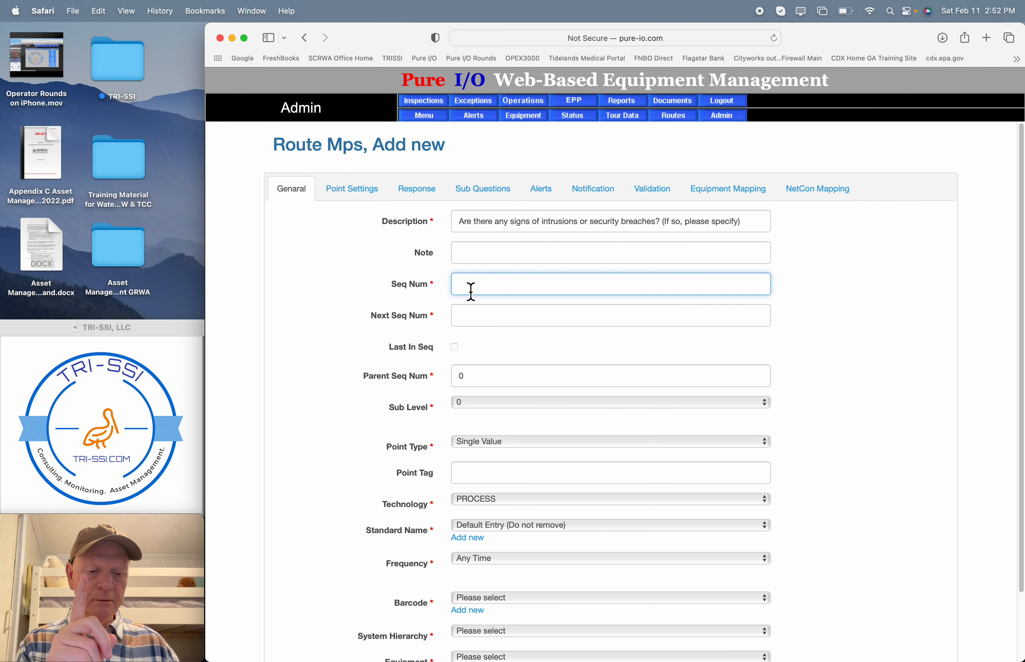
text(1)
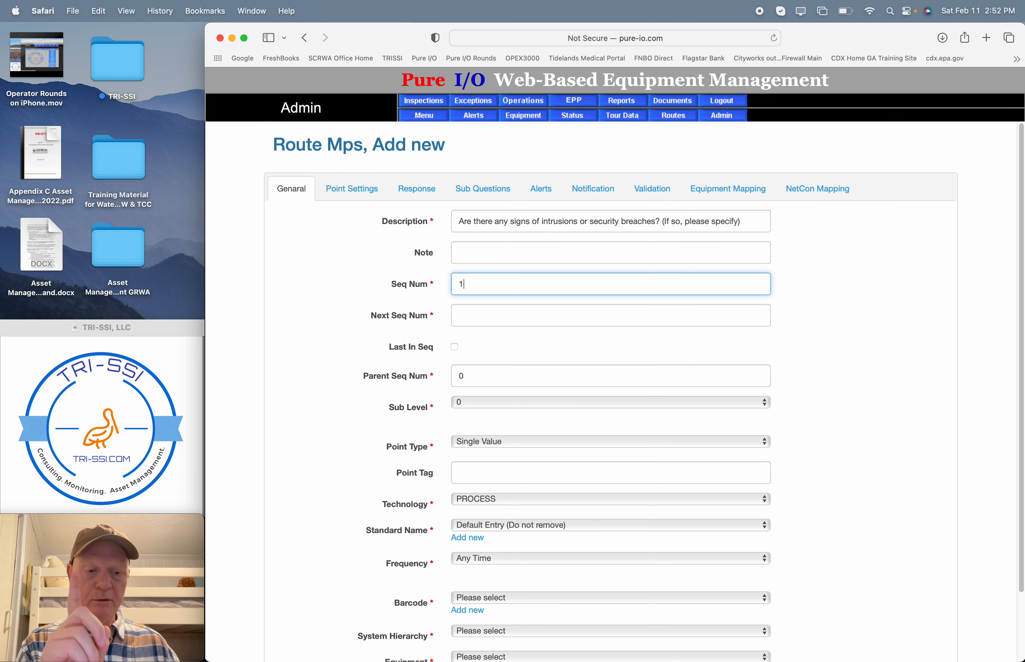
key(Tab)
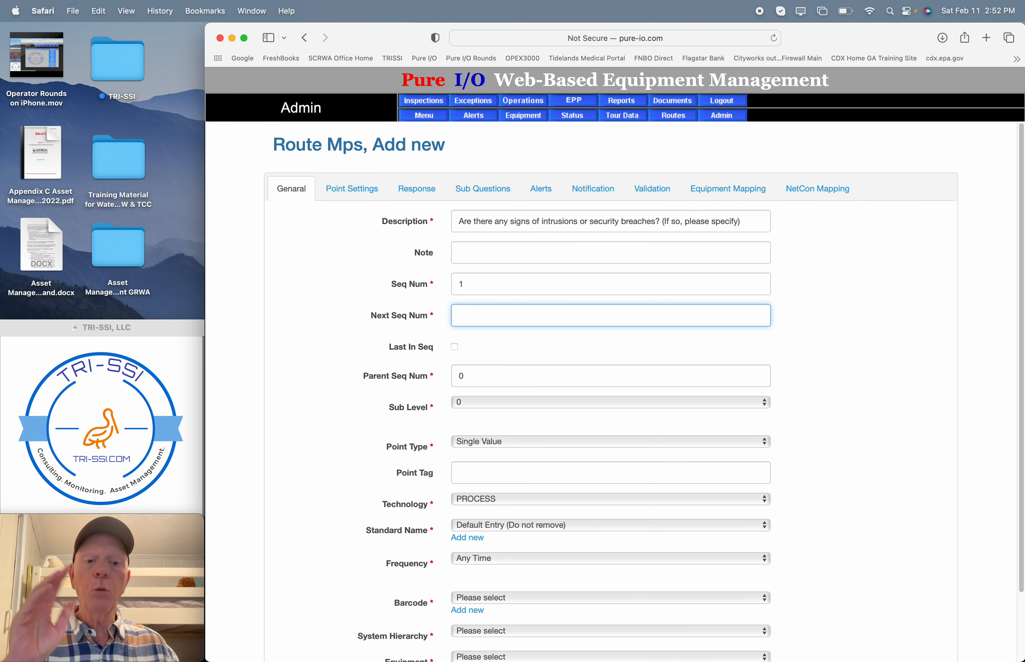
text(2)
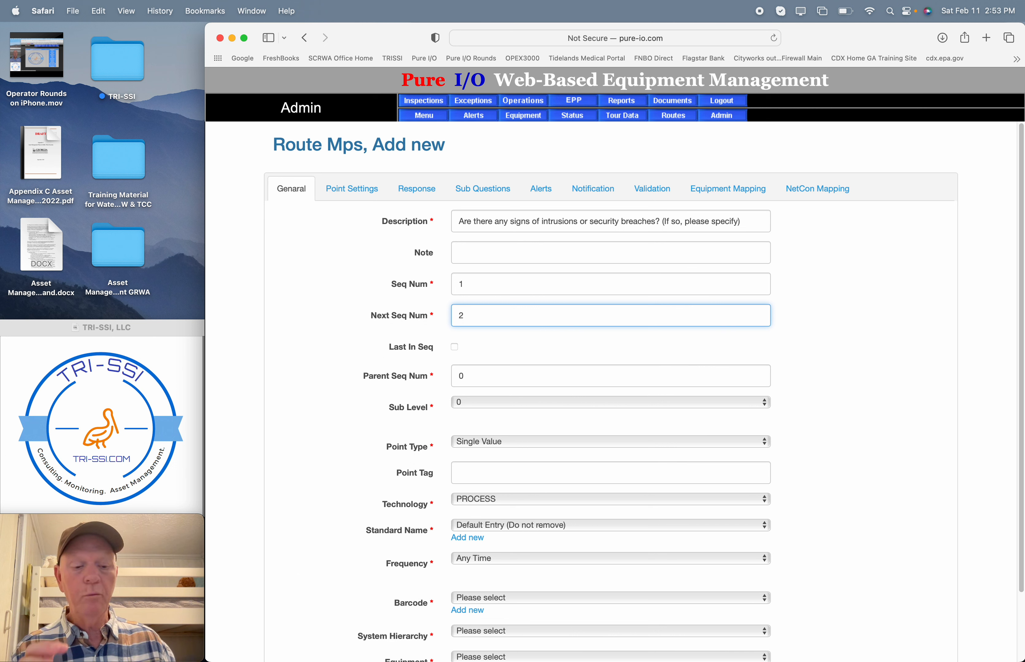
key(Tab)
key(Tab)
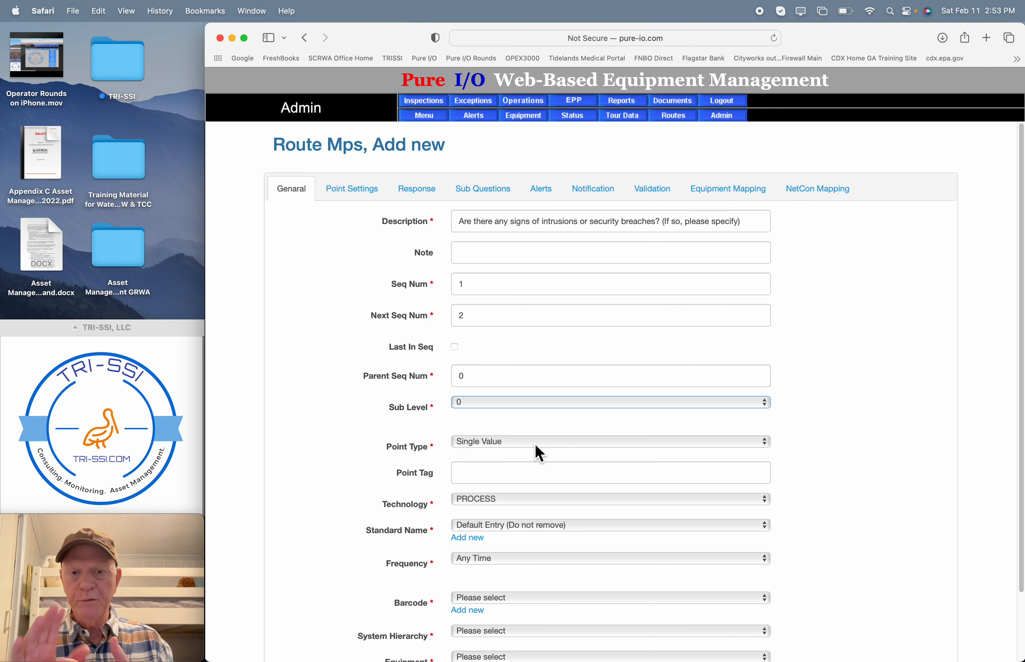
Set the question's point type to Multiple Choice and its technology to COMPLIENCE
click(539, 453)
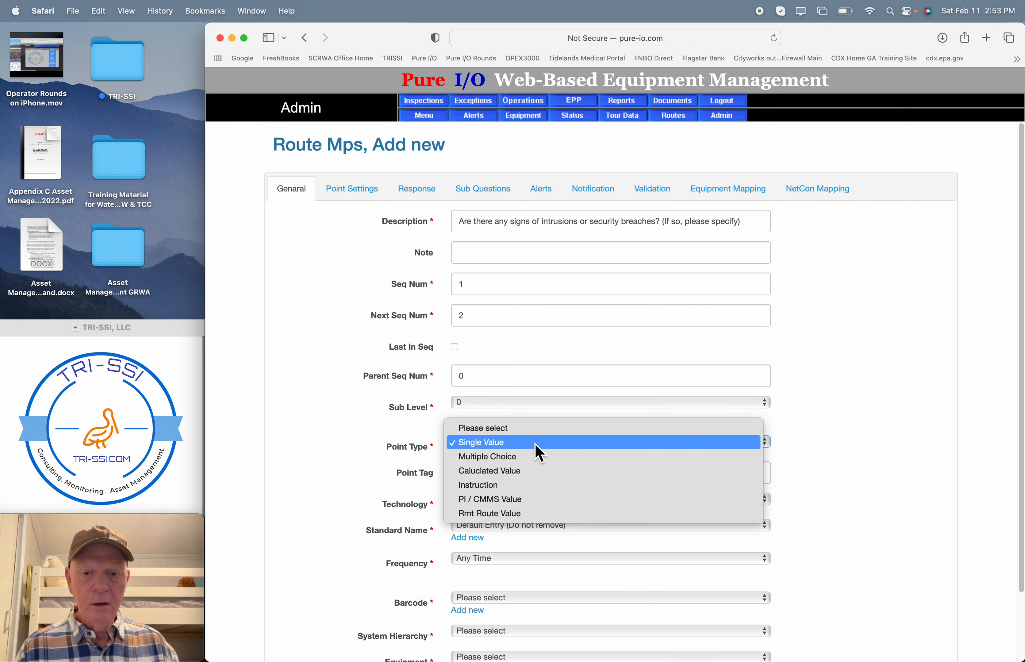
click(516, 457)
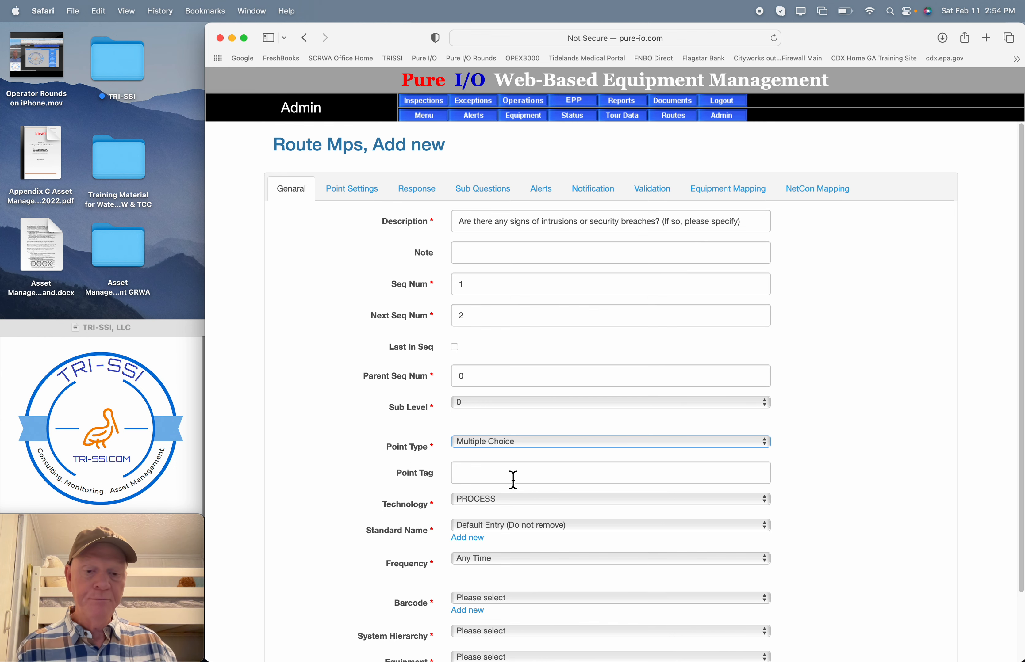
scroll(343, 475, down, 3)
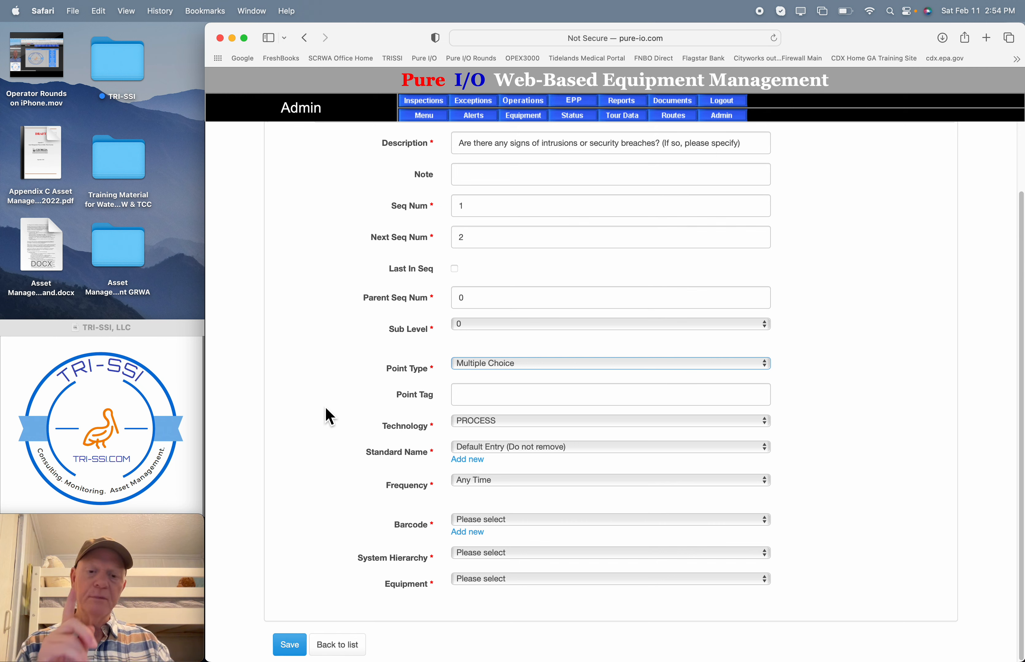
click(503, 426)
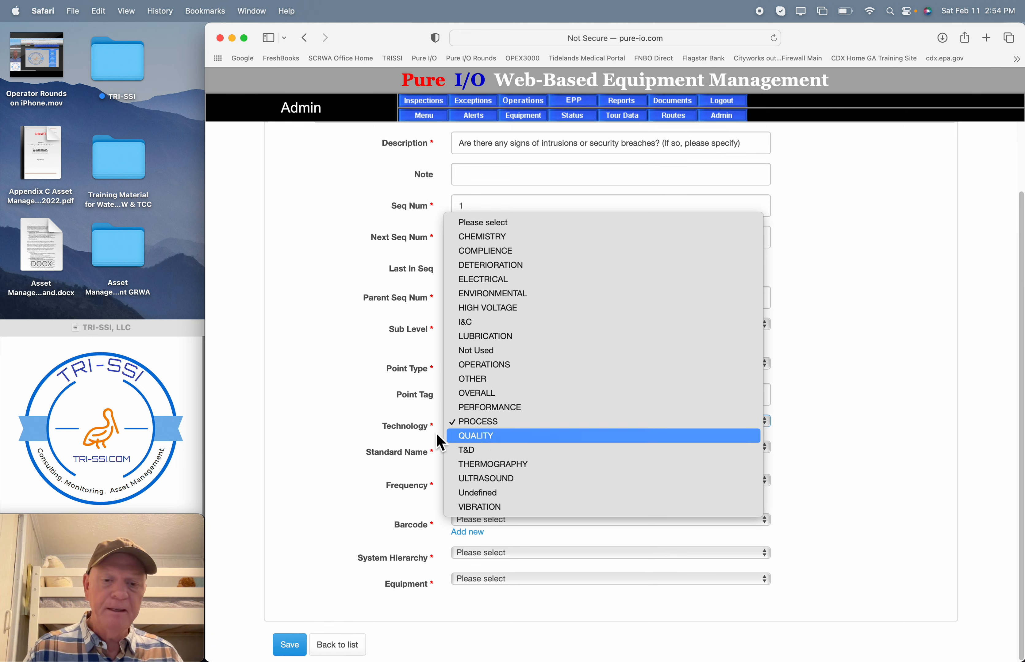
click(344, 428)
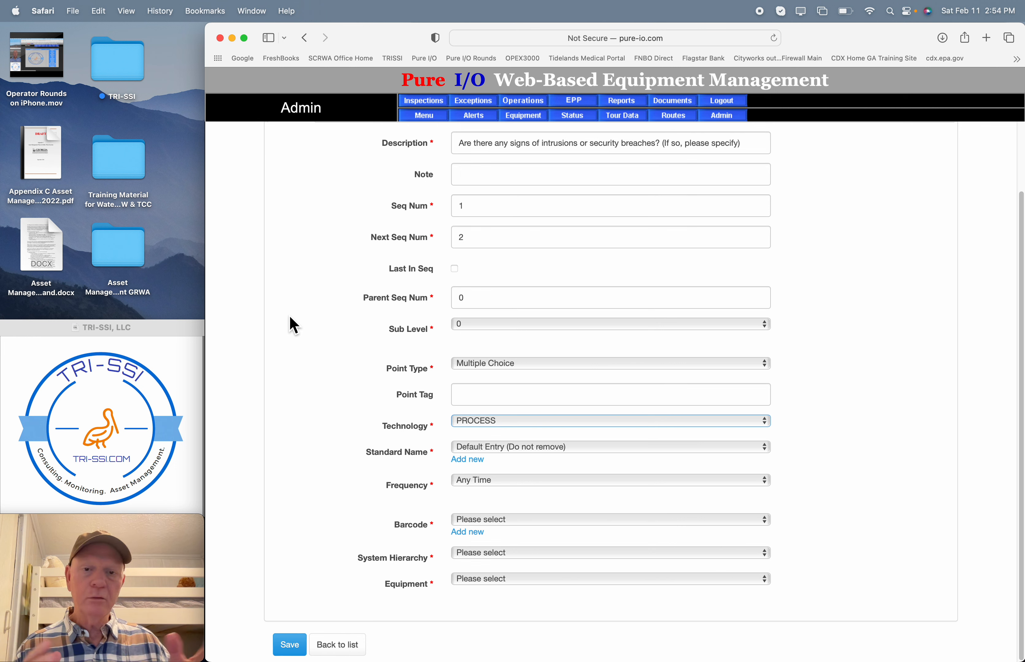
click(498, 424)
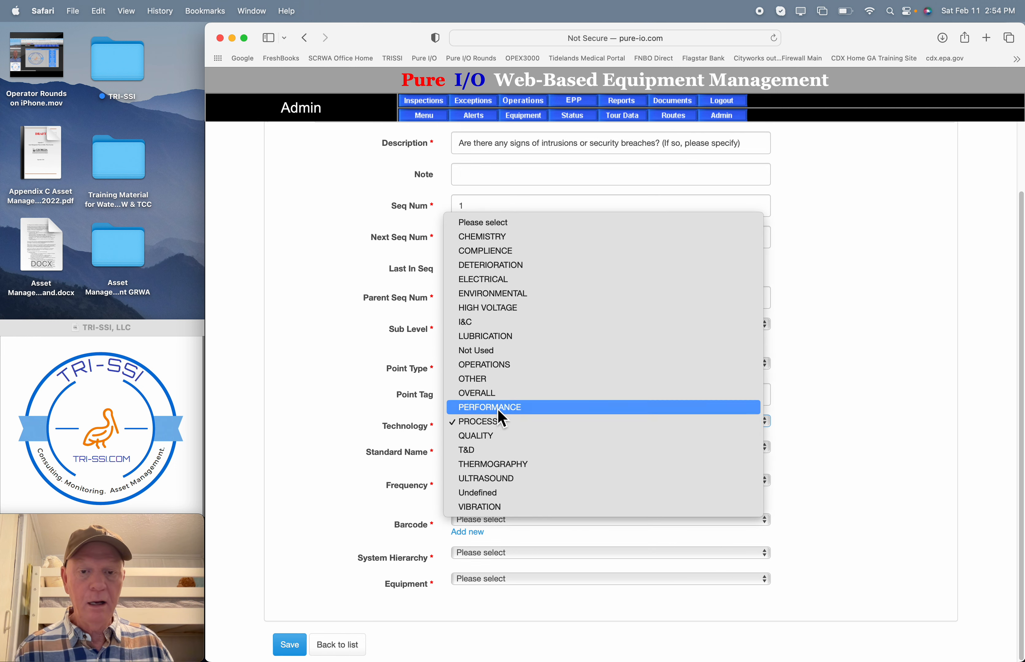
click(495, 255)
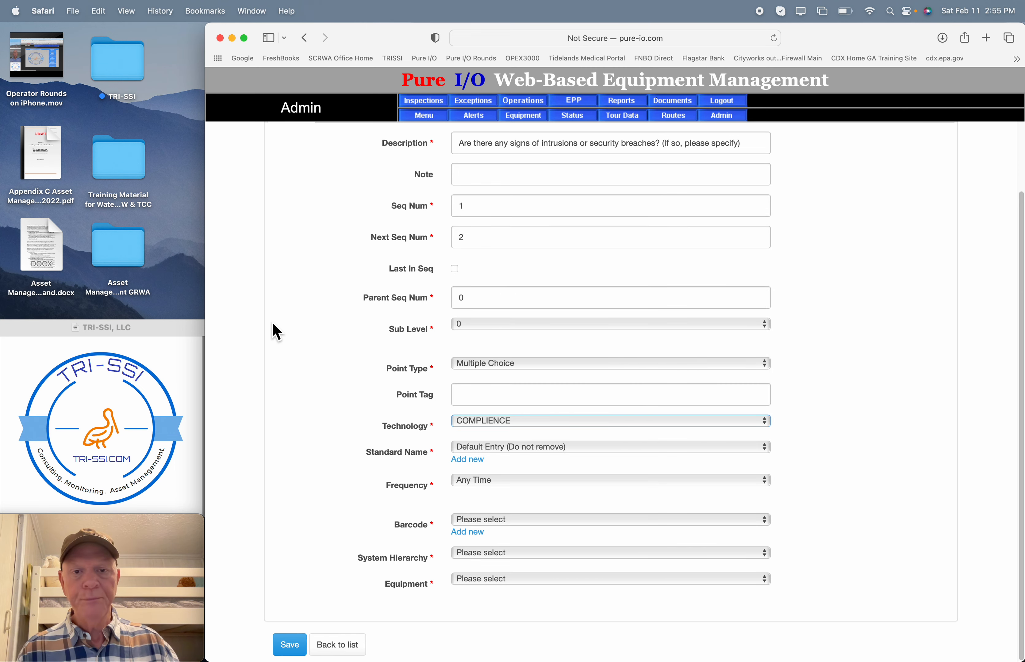
Review the question's standard name options and select Any Time as its frequency
scroll(277, 331, up, 3)
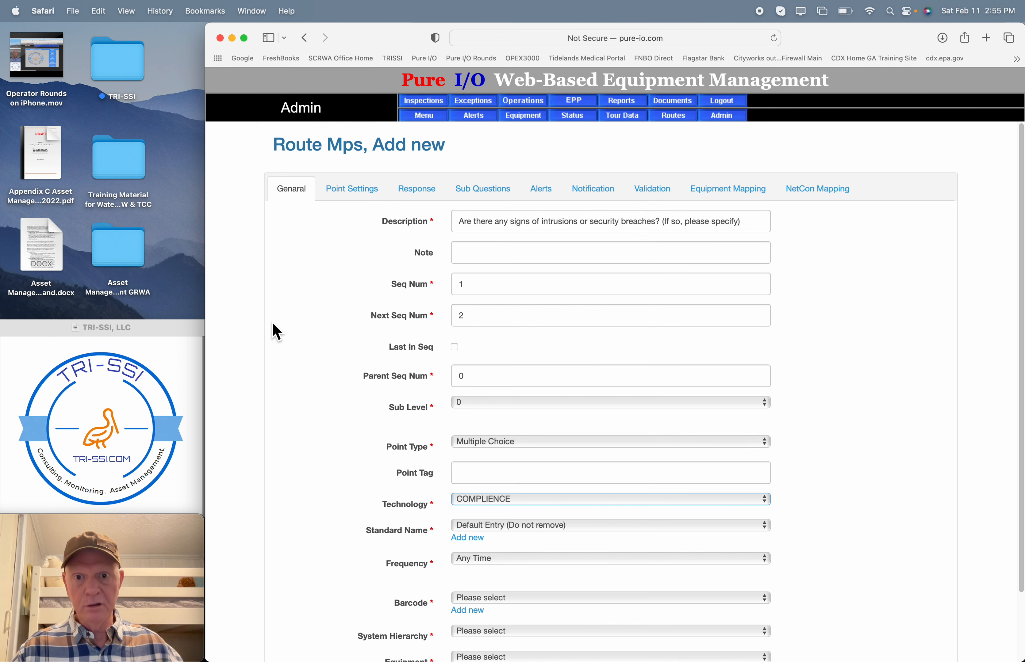
scroll(277, 331, down, 3)
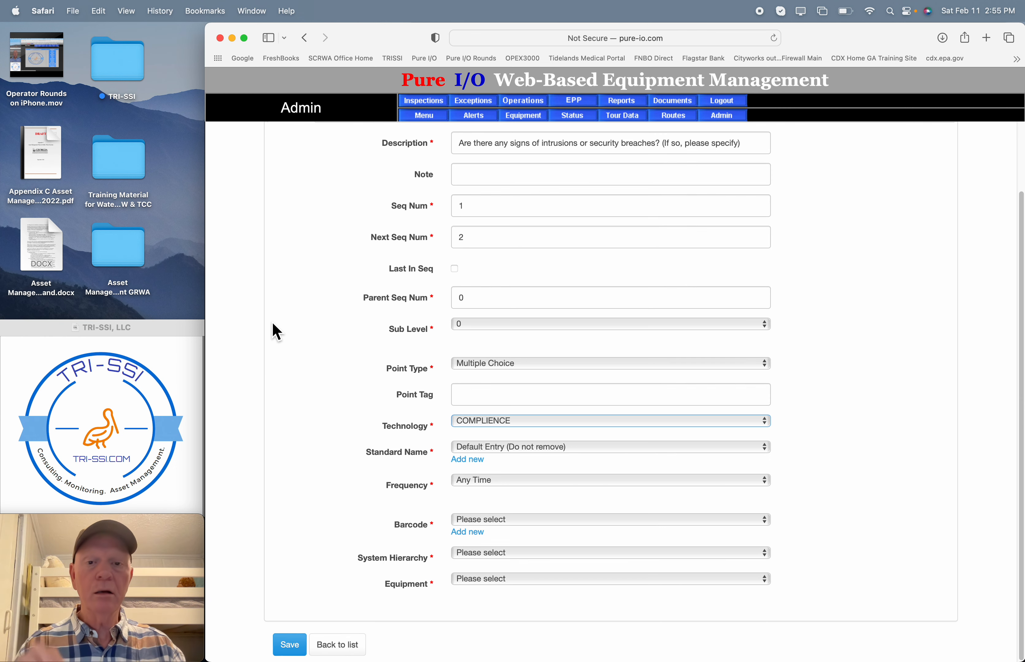
scroll(276, 331, up, 1)
scroll(276, 331, down, 1)
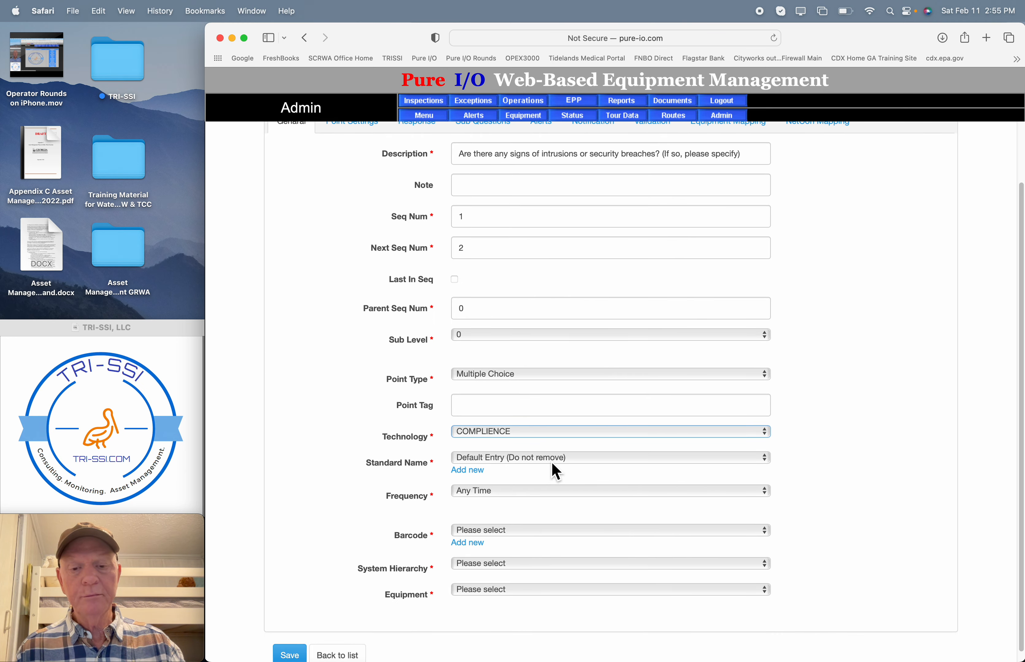
click(609, 460)
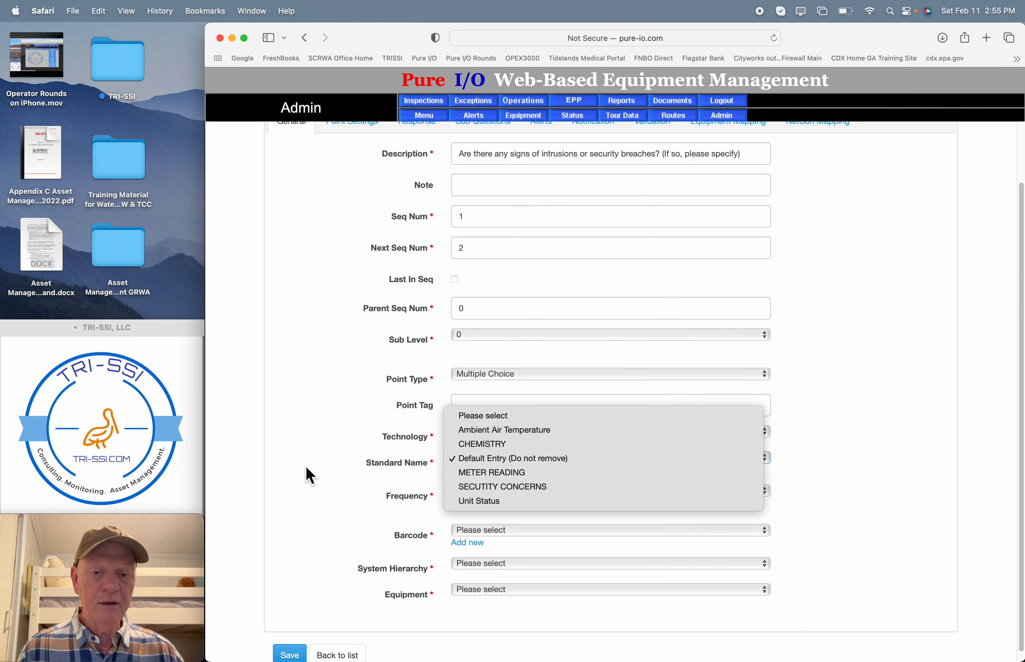
click(310, 476)
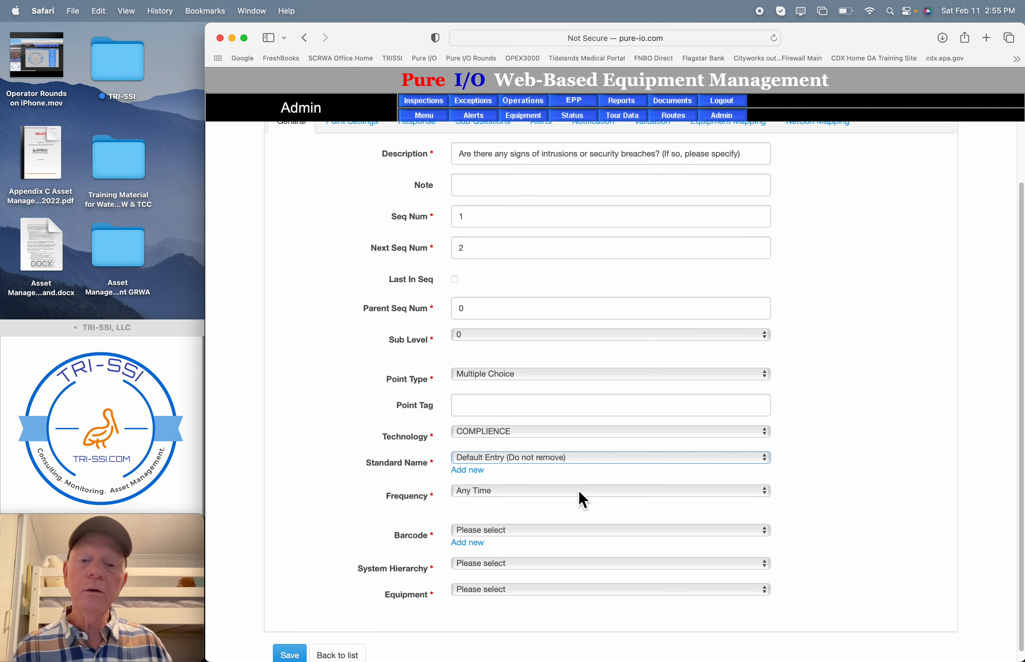
click(532, 491)
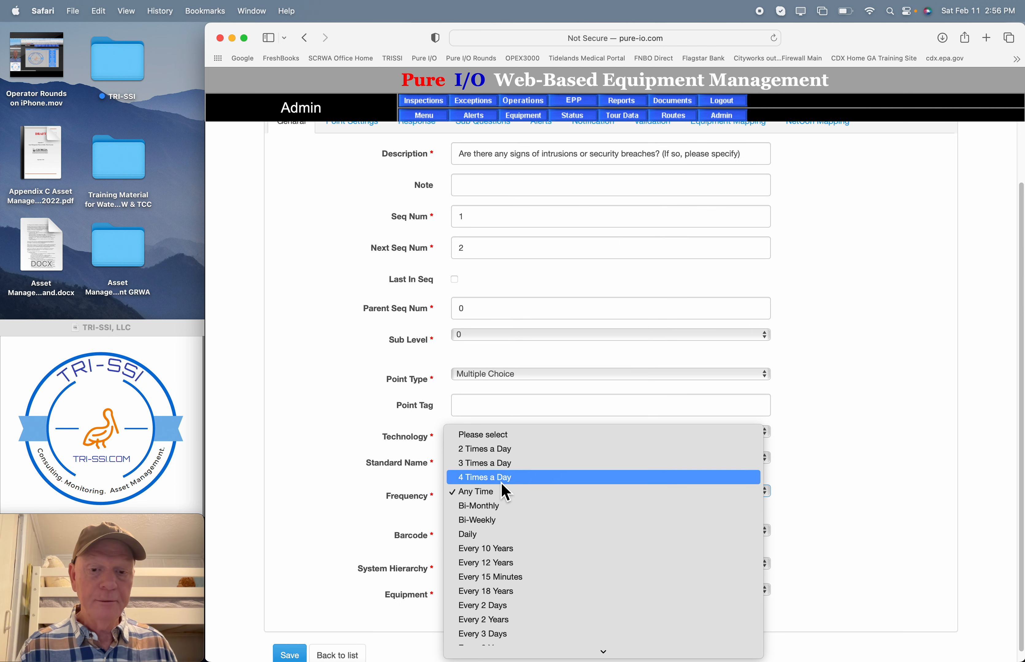
click(495, 495)
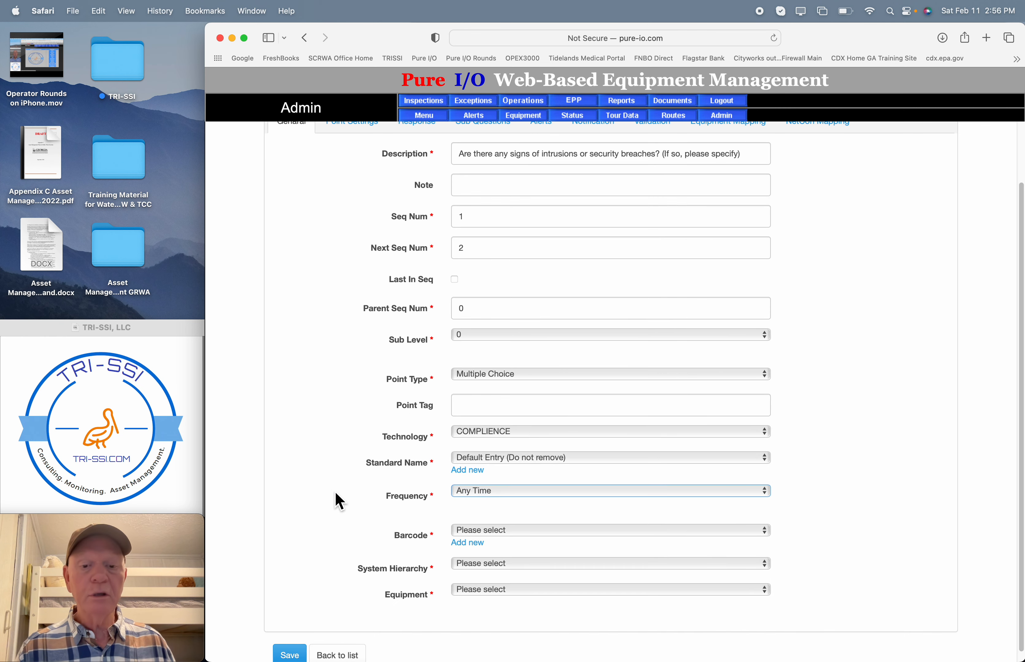
scroll(334, 495, down, 1)
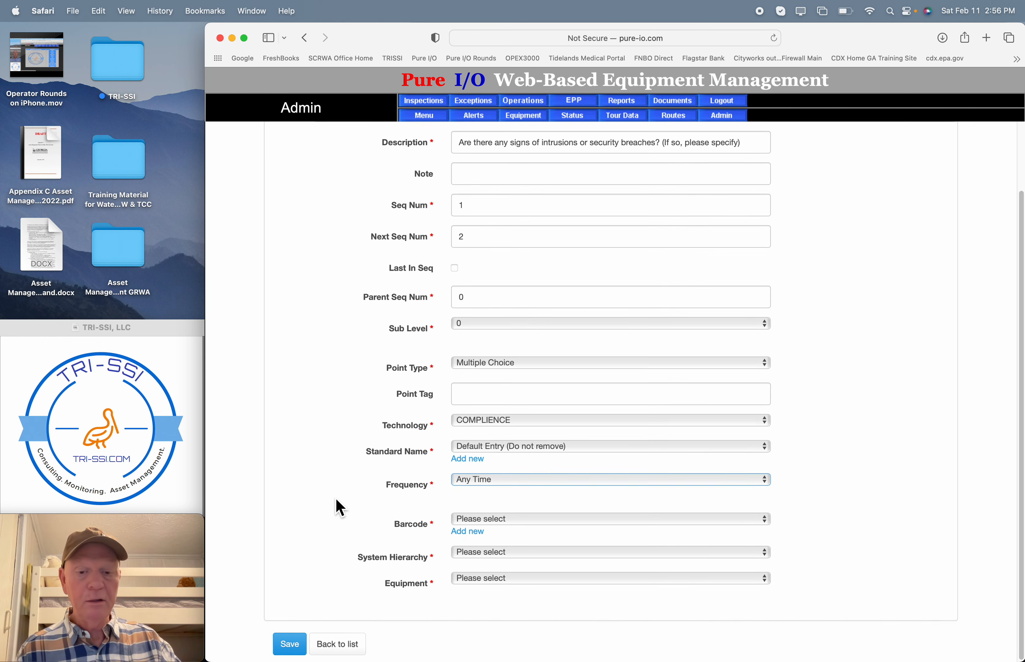
Set the new question's barcode to Lift Station and its system hierarchy to PCA - Lift Station
click(525, 521)
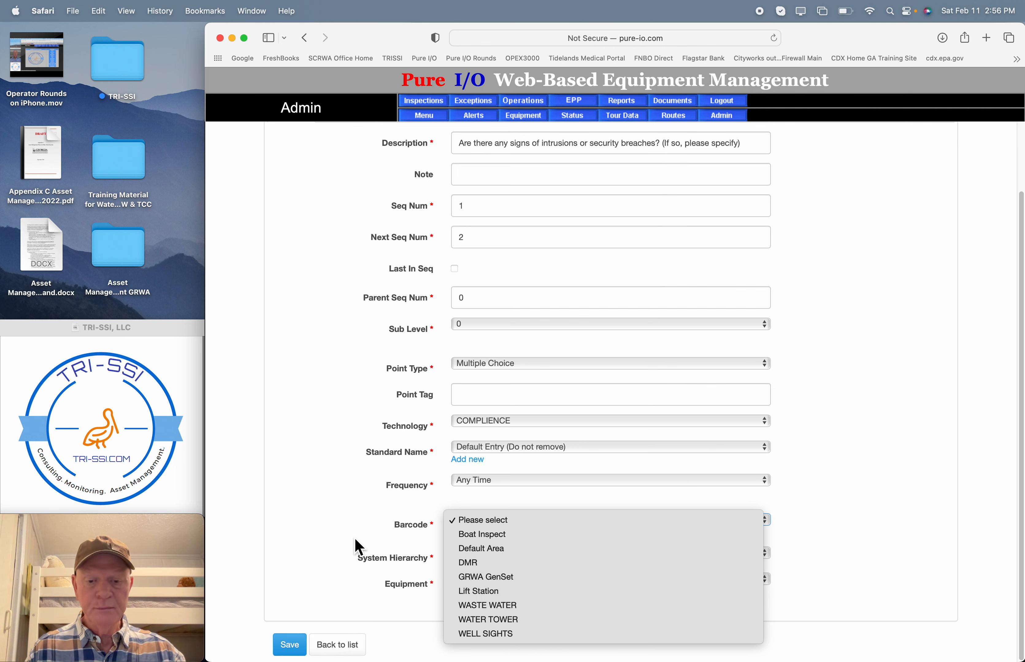
click(496, 592)
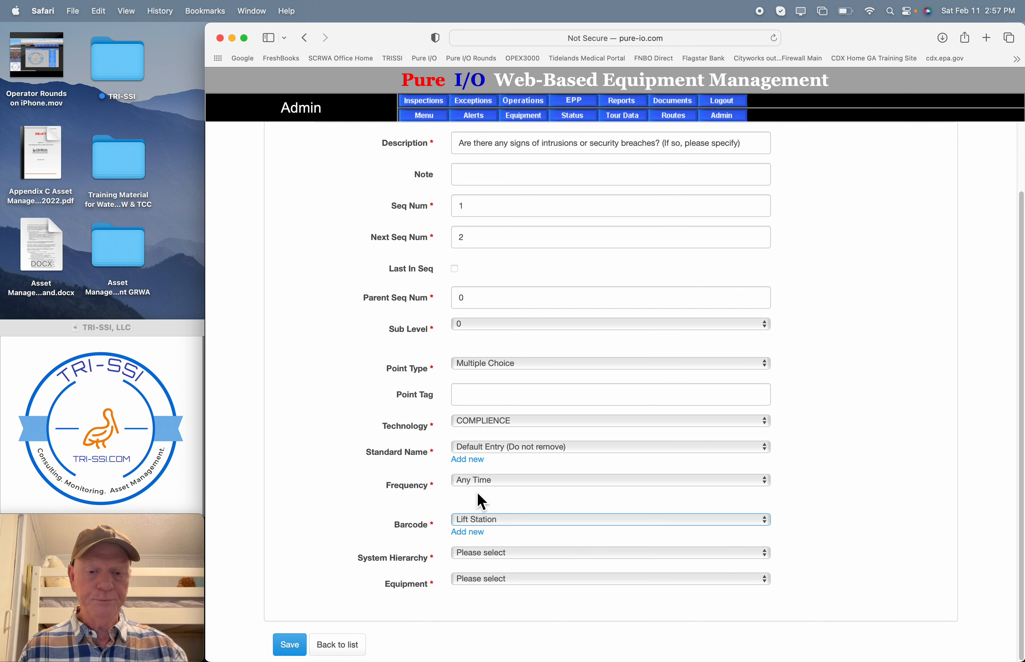
click(549, 553)
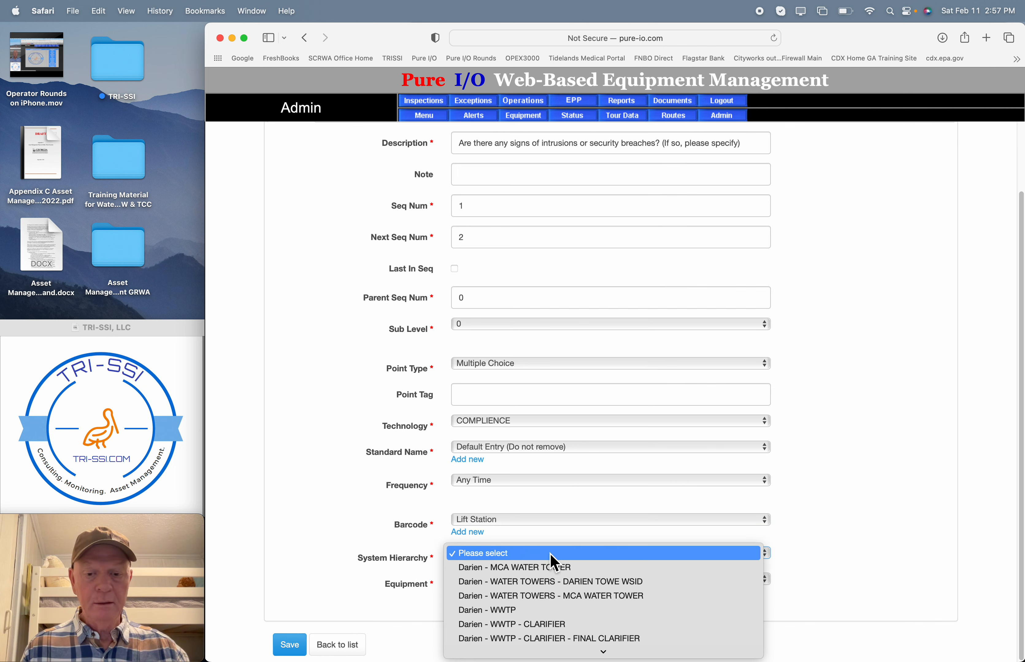
scroll(554, 562, down, 5)
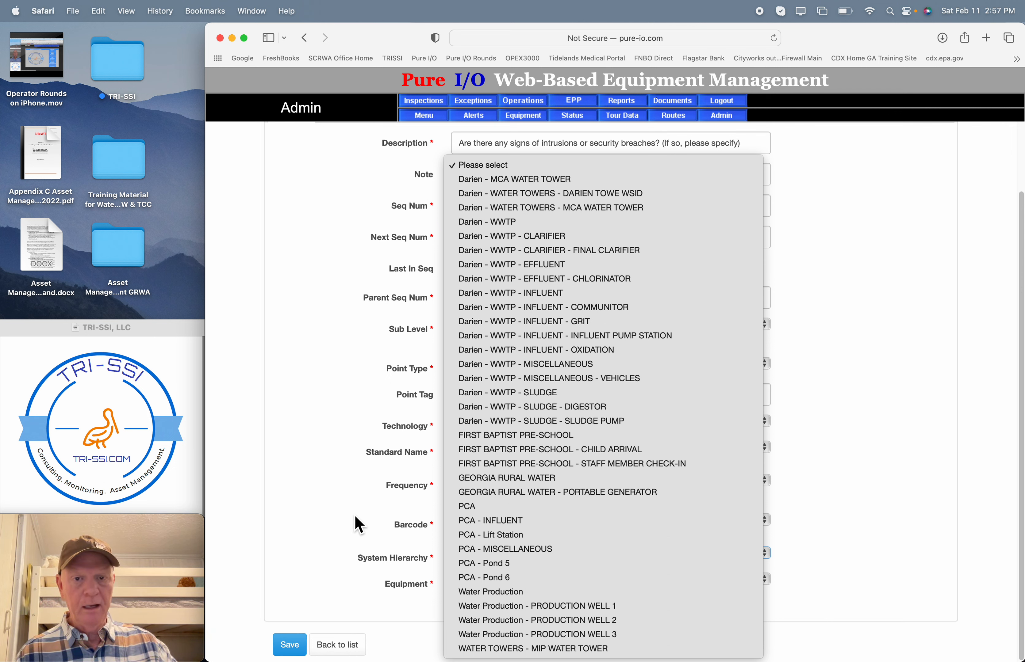
click(517, 539)
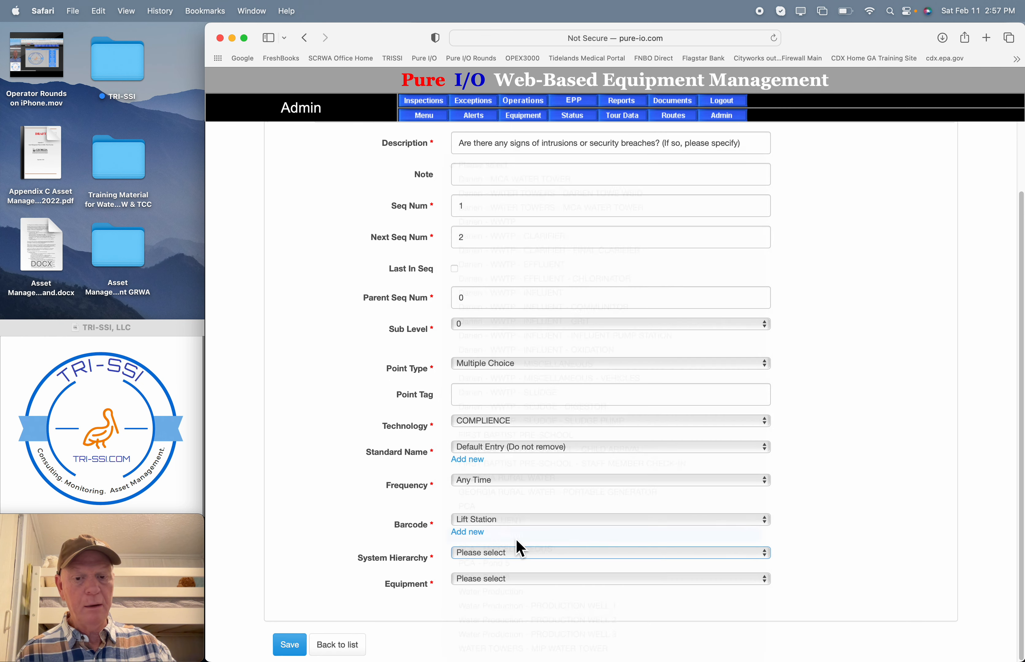
Recheck the PCA - Lift Station hierarchy selection and assign LIFT STATION #5 as the question's equipment
click(506, 579)
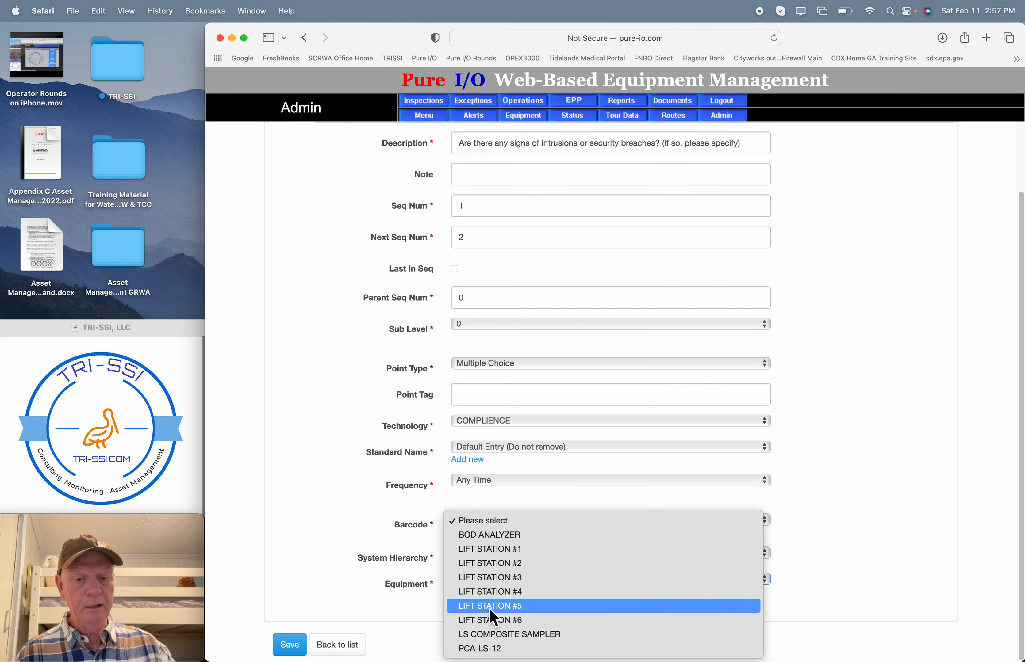
click(239, 531)
click(497, 555)
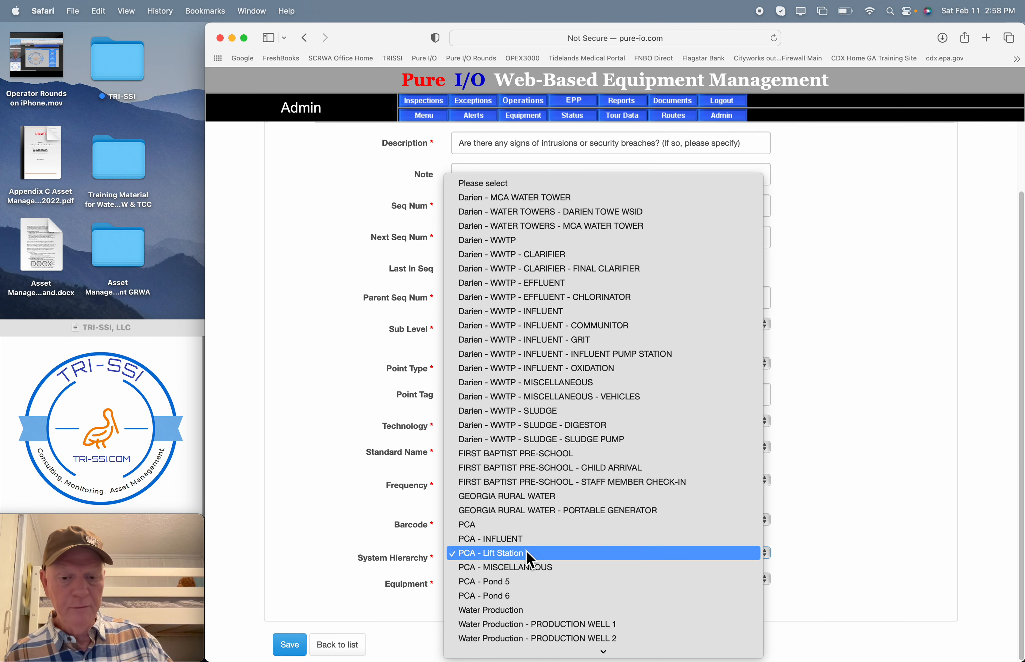
click(509, 559)
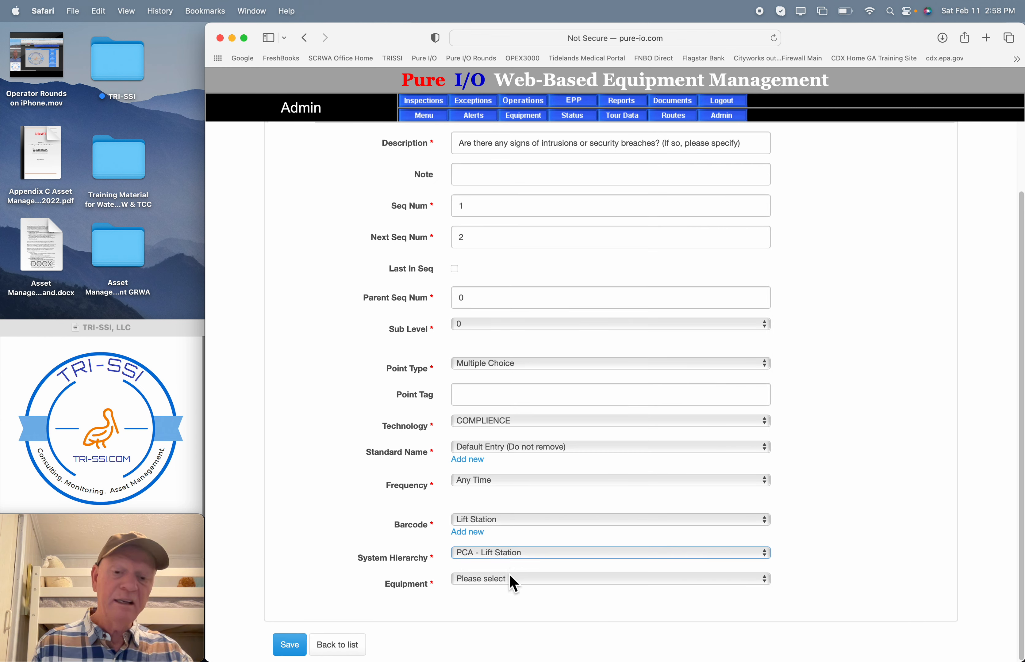
click(509, 576)
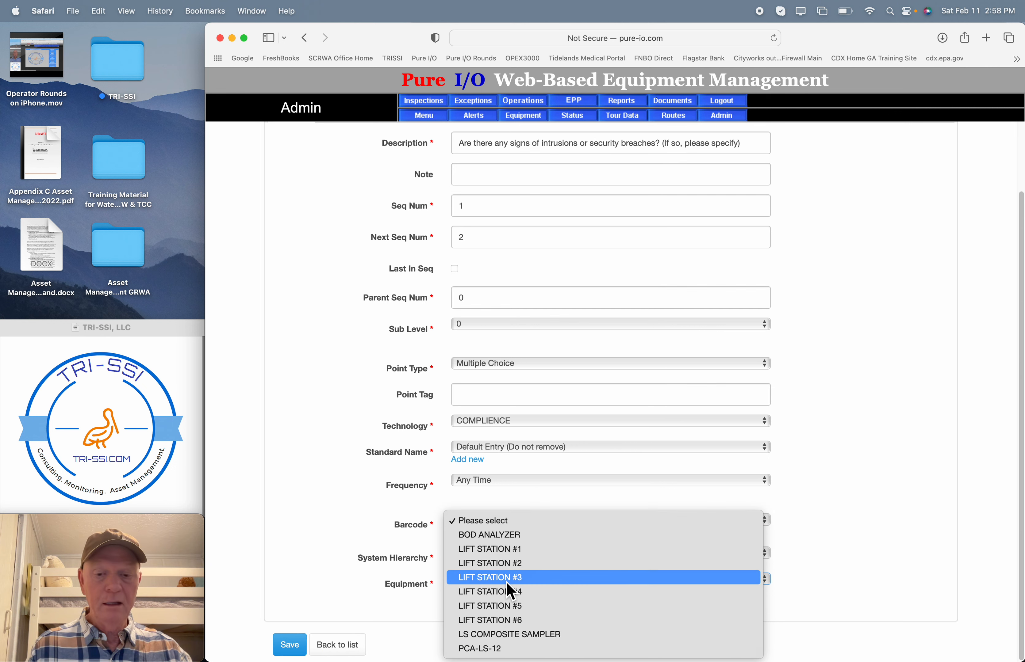
click(506, 613)
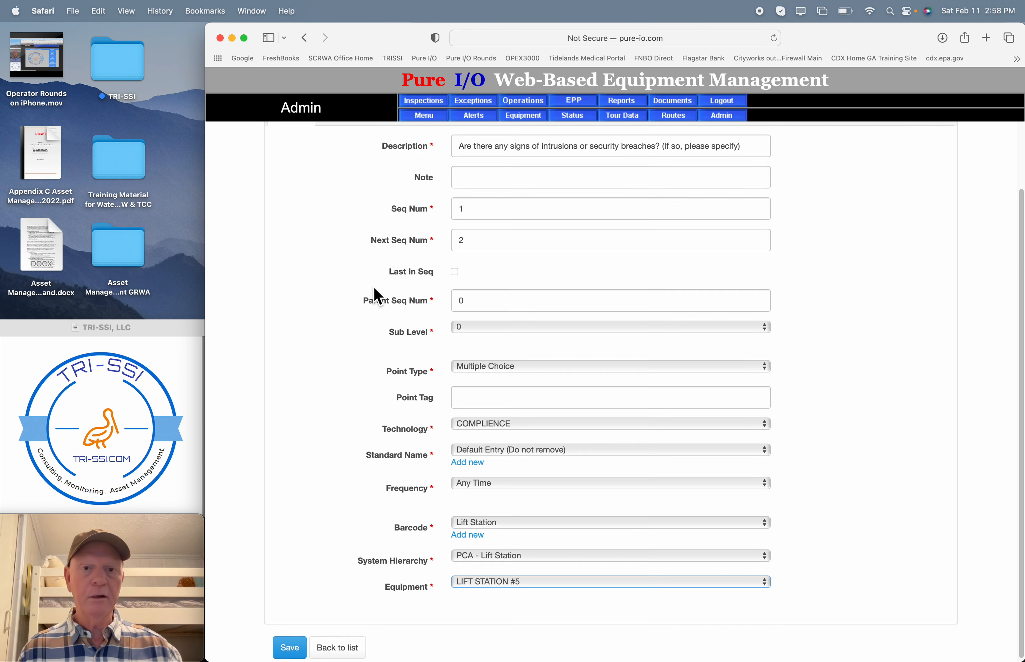
Review the question's completed general settings and look over its point settings
scroll(375, 295, up, 2)
scroll(377, 297, down, 2)
scroll(370, 288, up, 1)
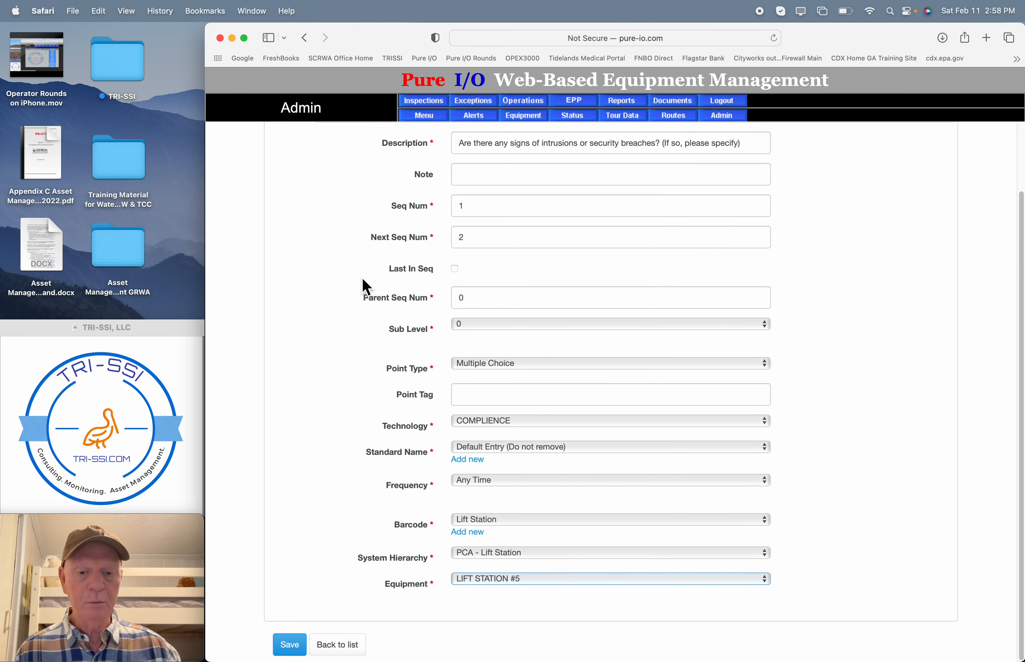
scroll(366, 278, up, 3)
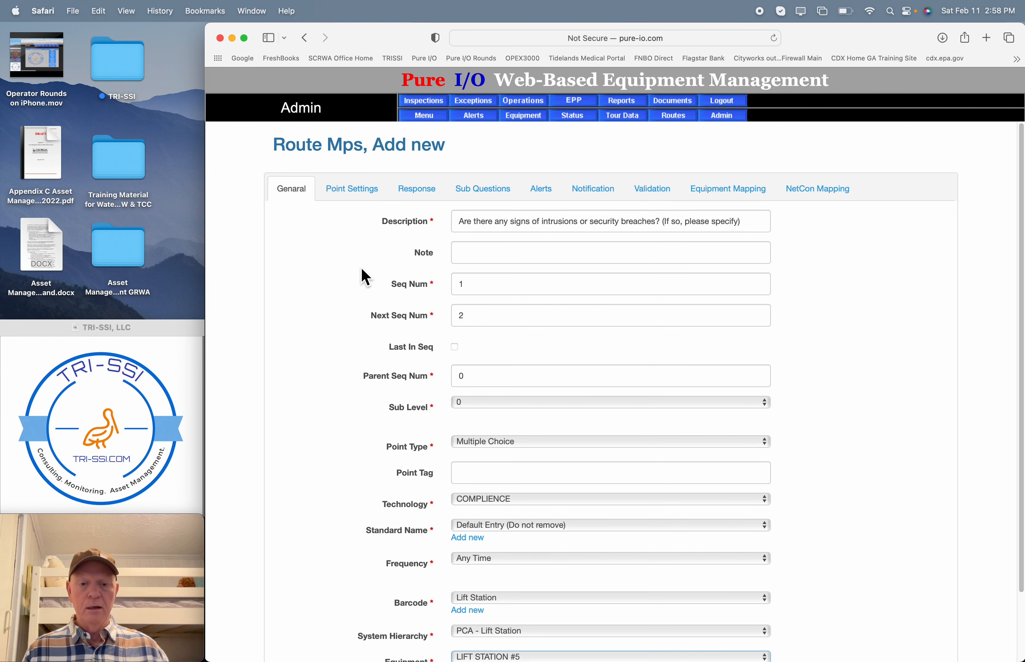
scroll(366, 278, down, 3)
scroll(364, 276, up, 3)
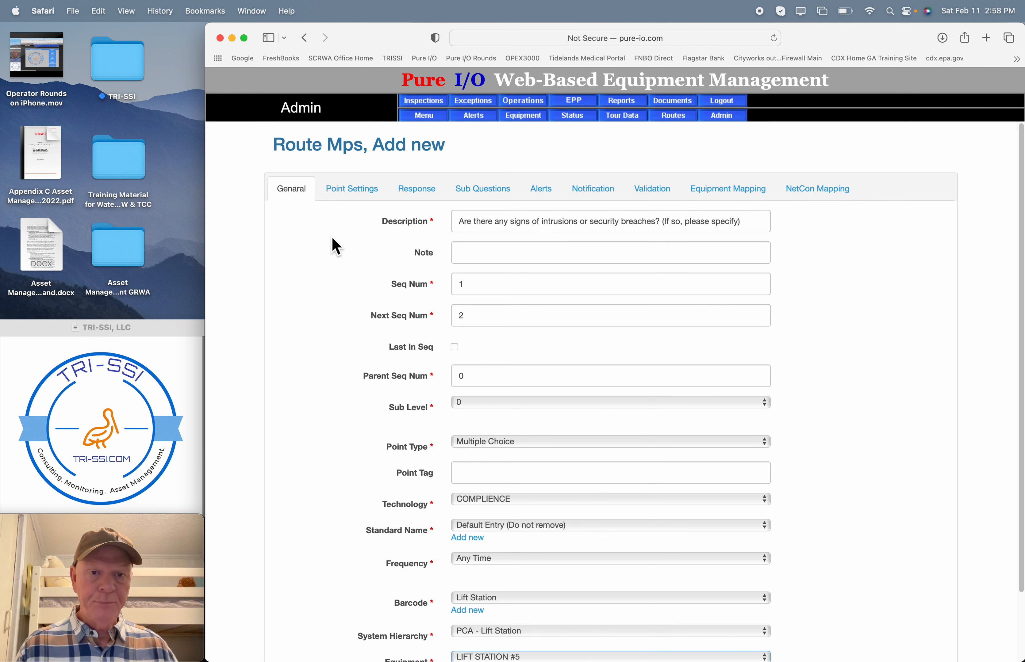
click(356, 199)
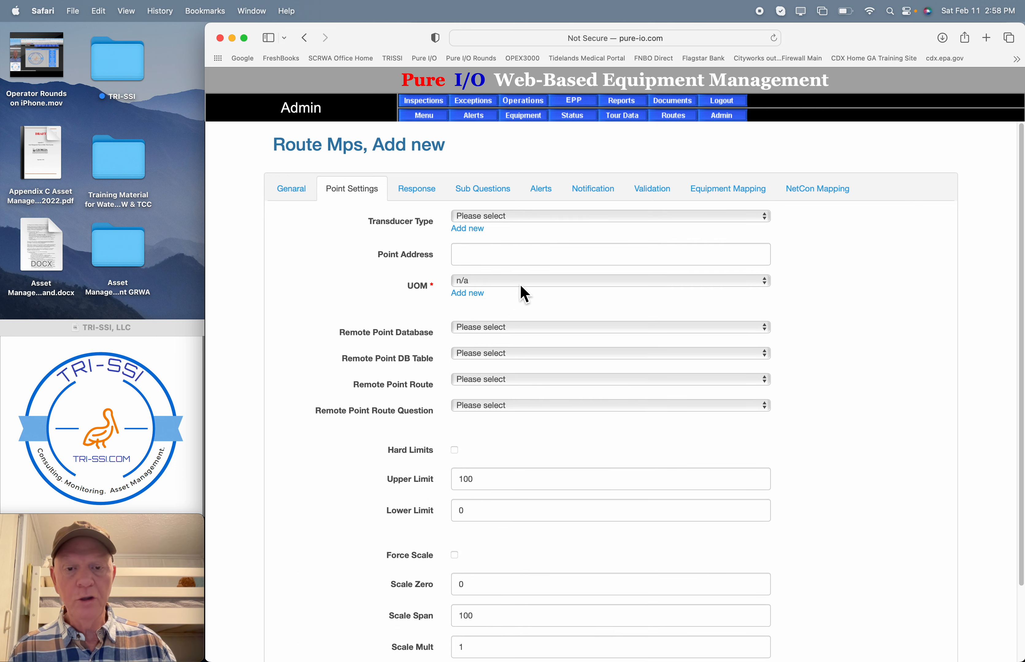
scroll(503, 404, down, 1)
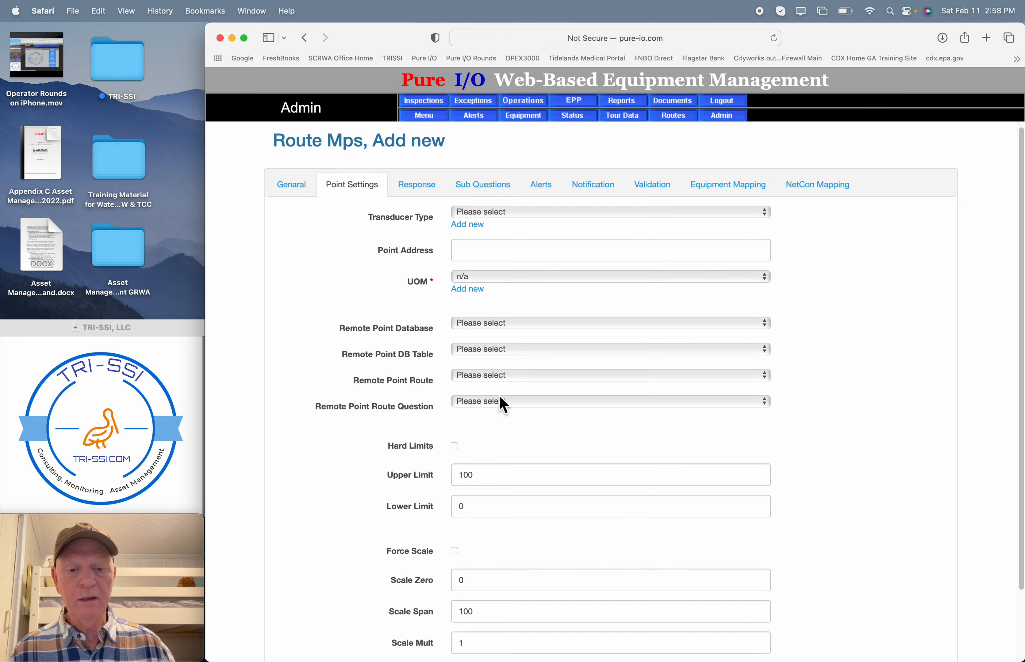
scroll(499, 395, down, 2)
scroll(499, 402, up, 2)
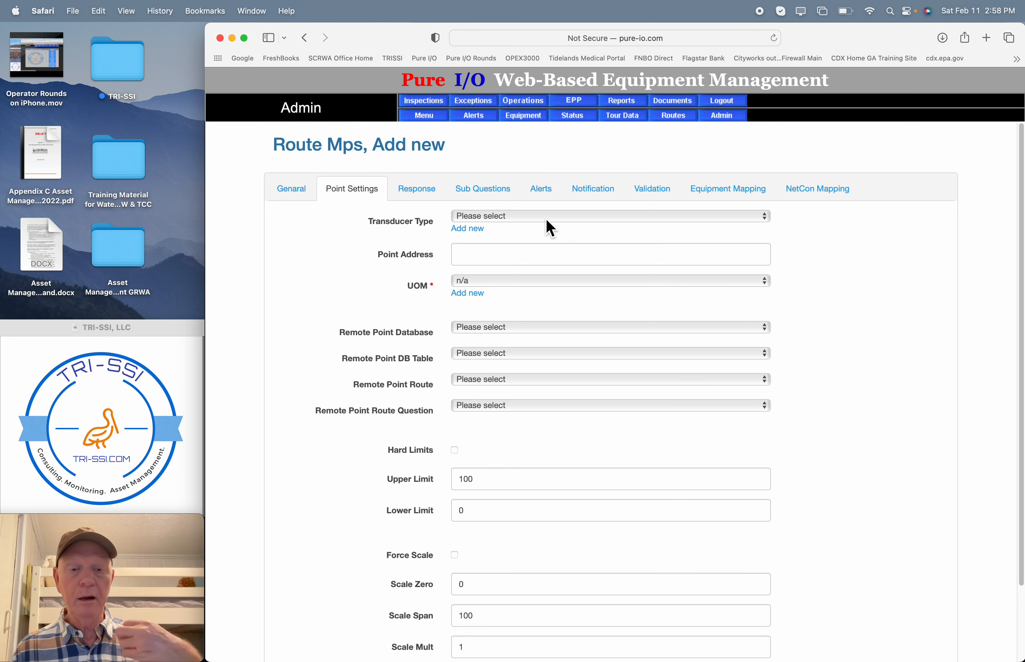
Examine the available units of measure and the form for adding a new unit
click(510, 283)
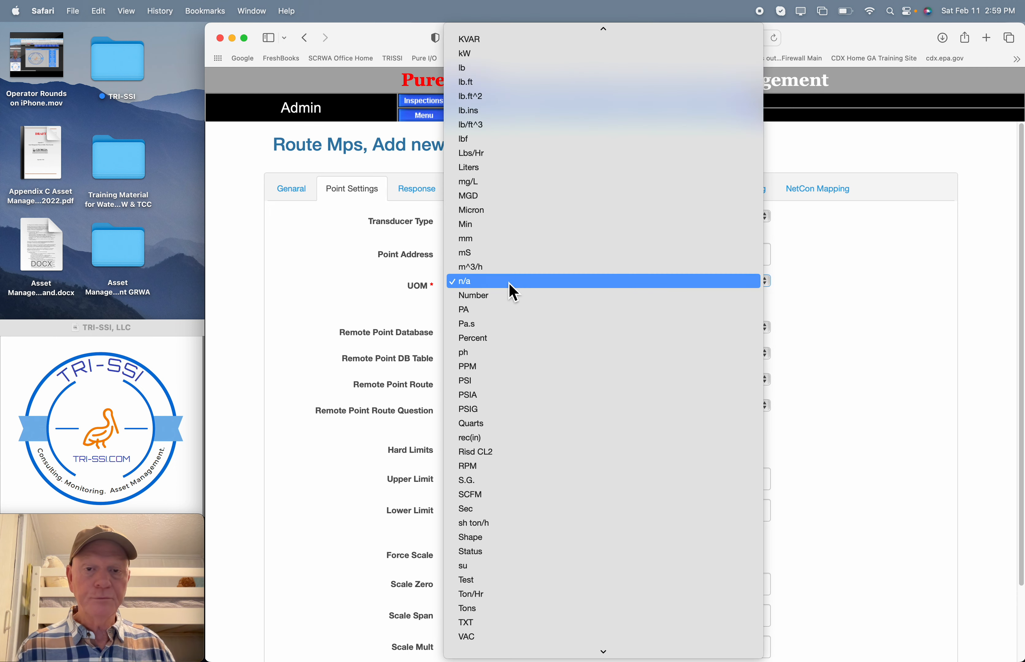
scroll(513, 292, up, 10)
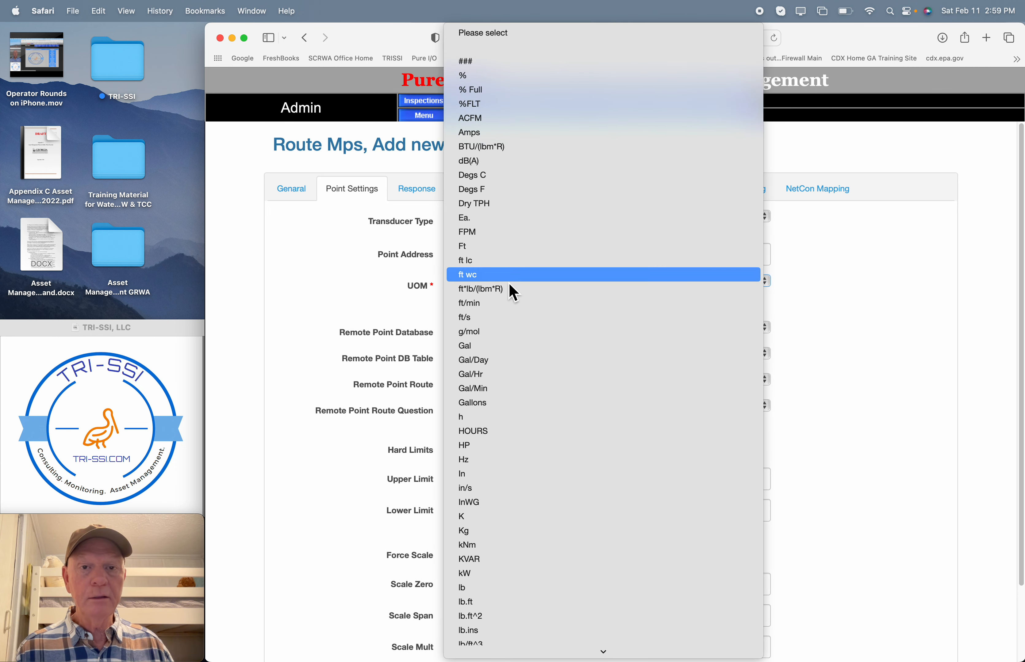
scroll(513, 292, down, 10)
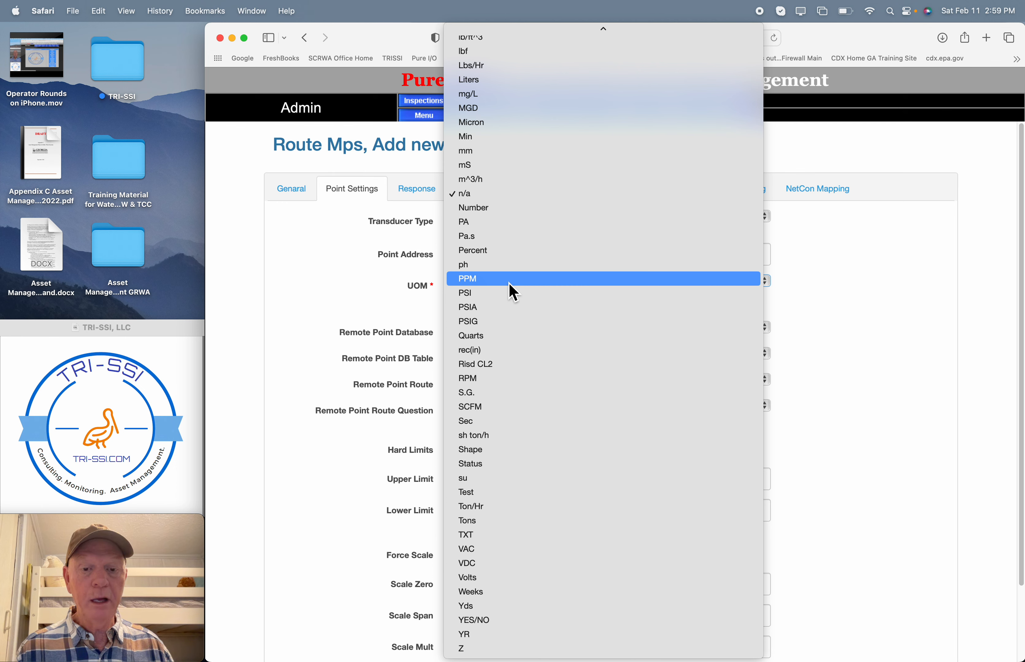
scroll(513, 293, up, 5)
scroll(513, 293, up, 8)
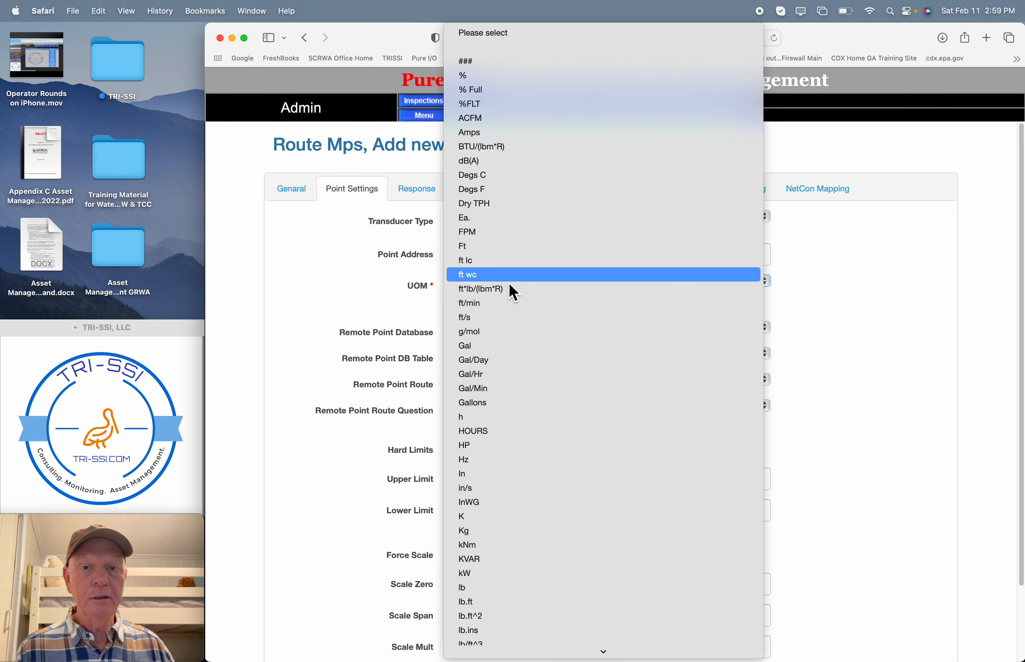
scroll(513, 293, down, 3)
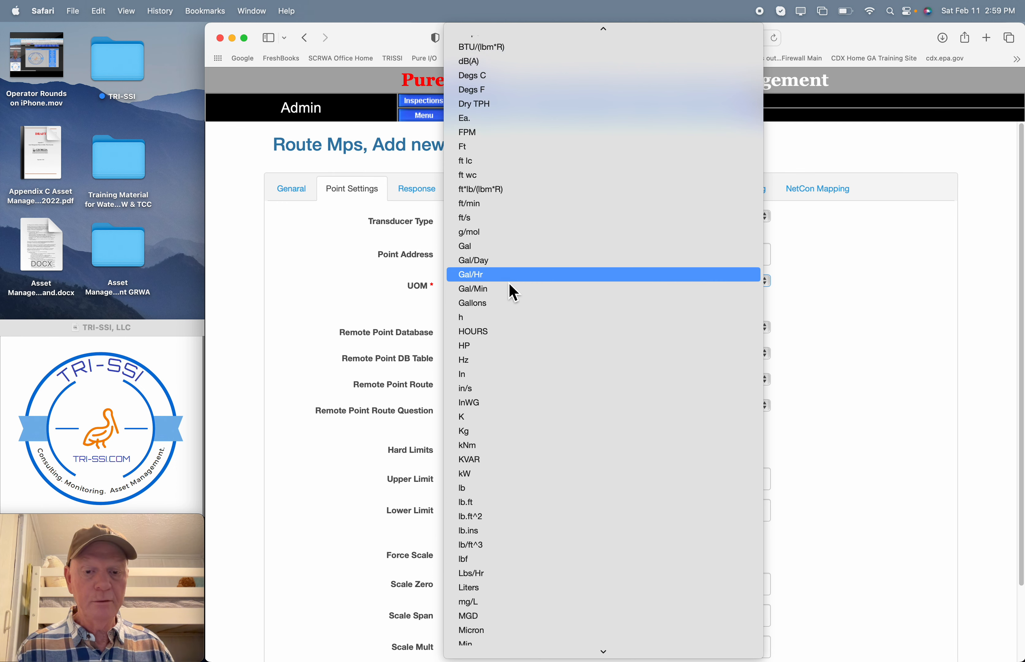
scroll(514, 293, up, 3)
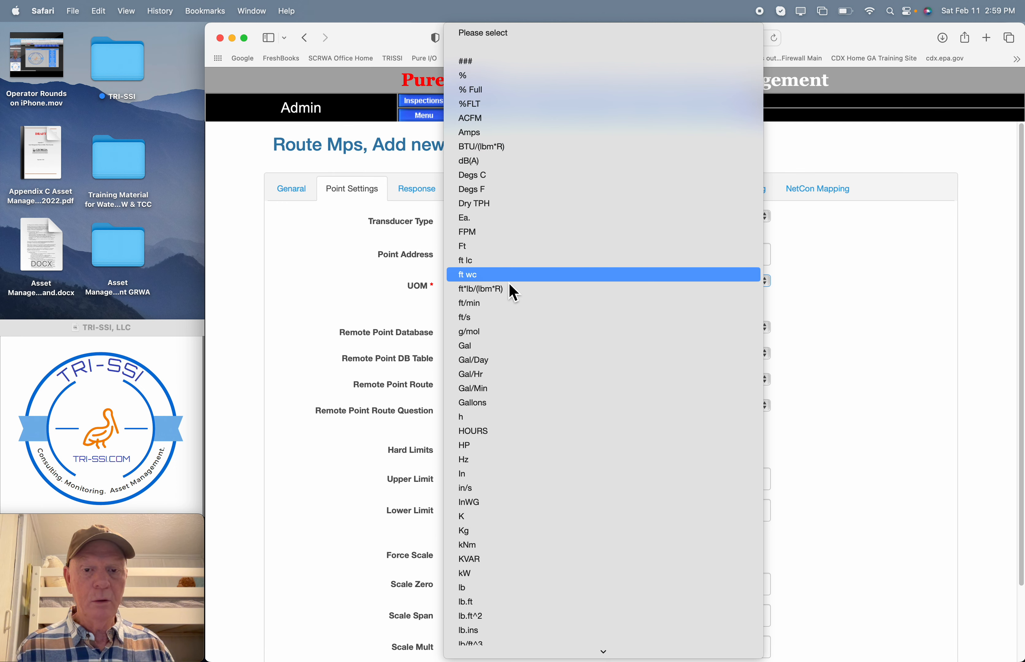
scroll(546, 292, down, 10)
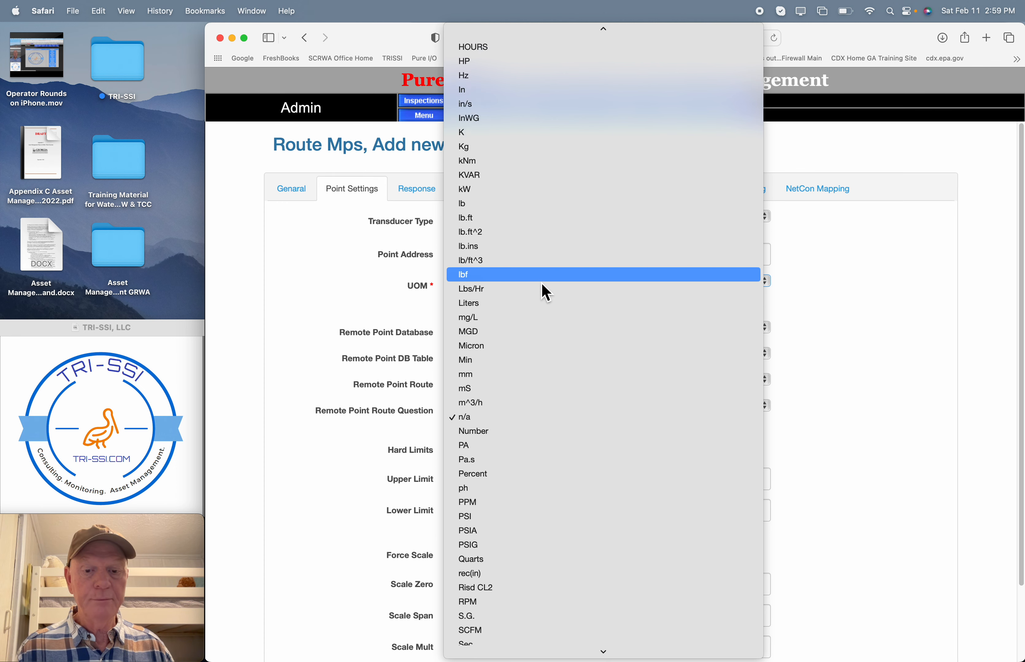
scroll(546, 292, down, 6)
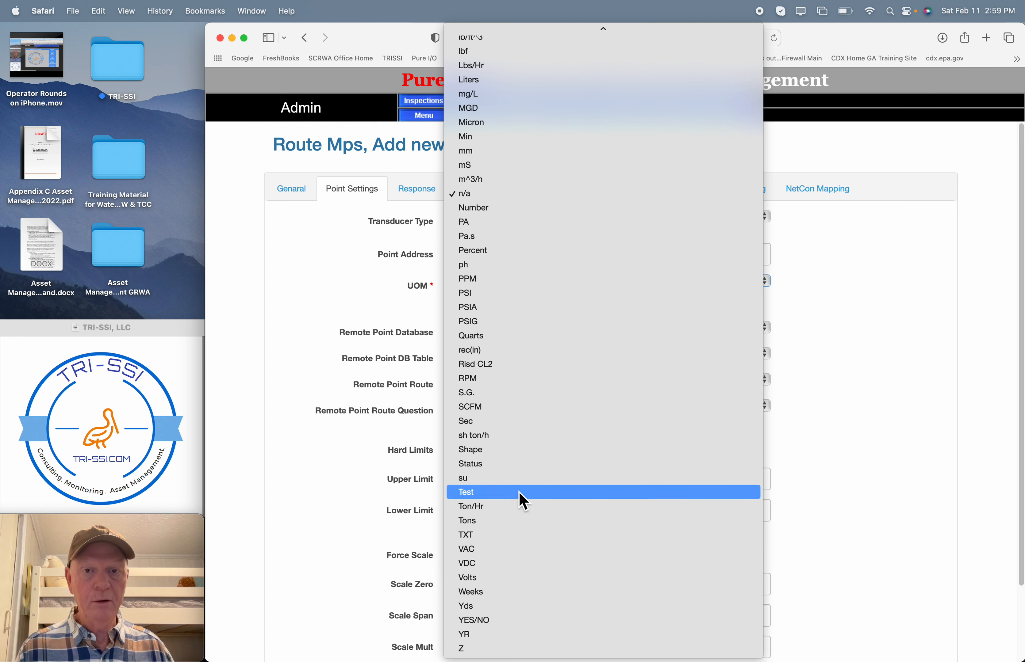
scroll(512, 286, up, 15)
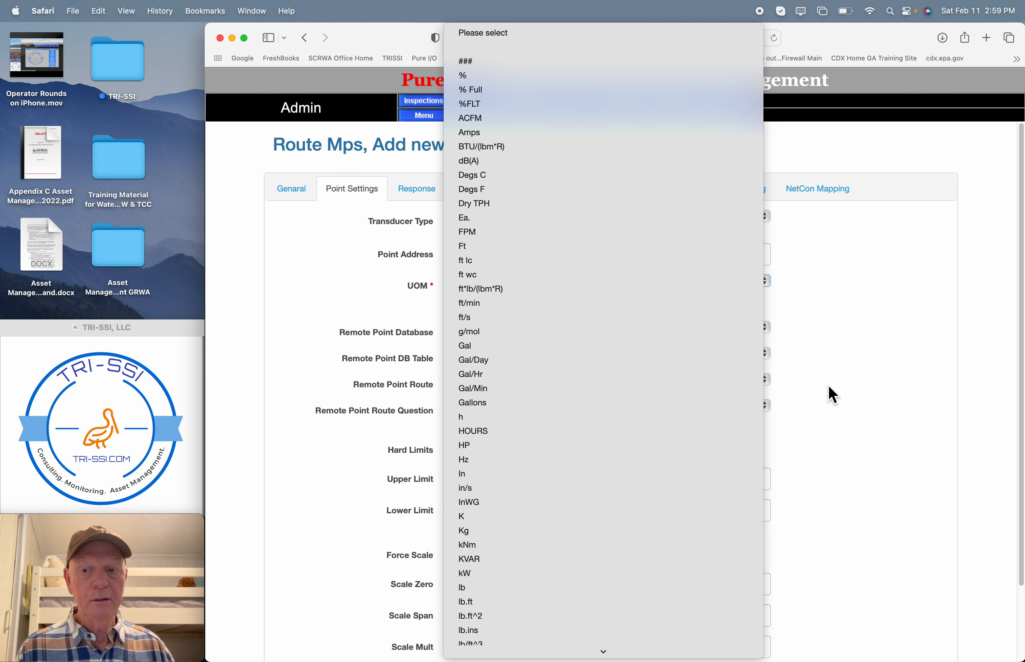
click(866, 368)
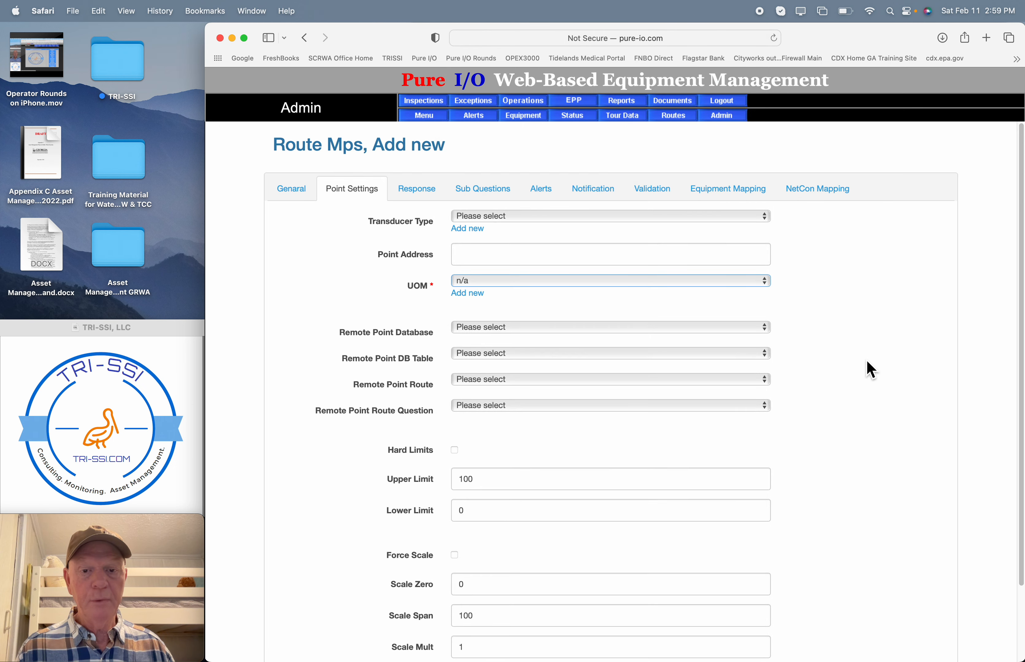
click(472, 297)
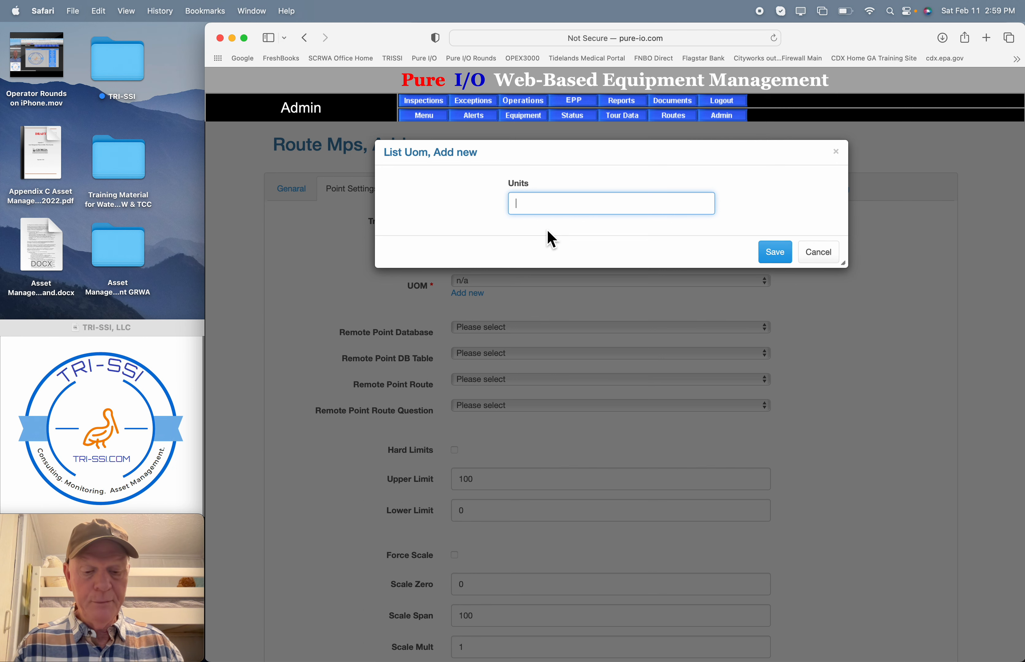
click(827, 258)
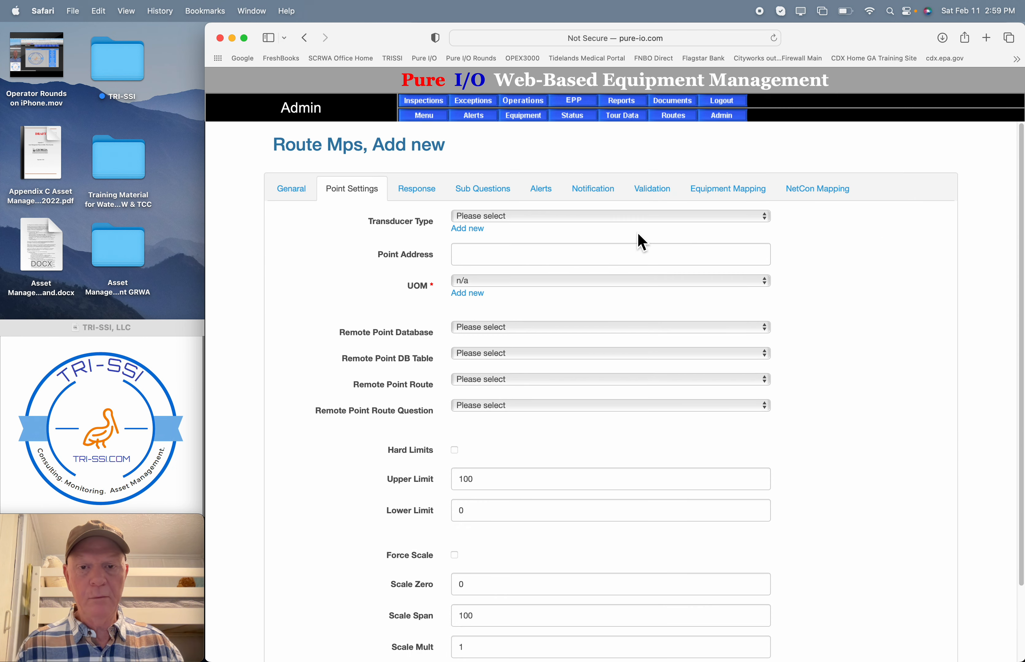
Set the question's unit of measure to YES/NO
click(503, 284)
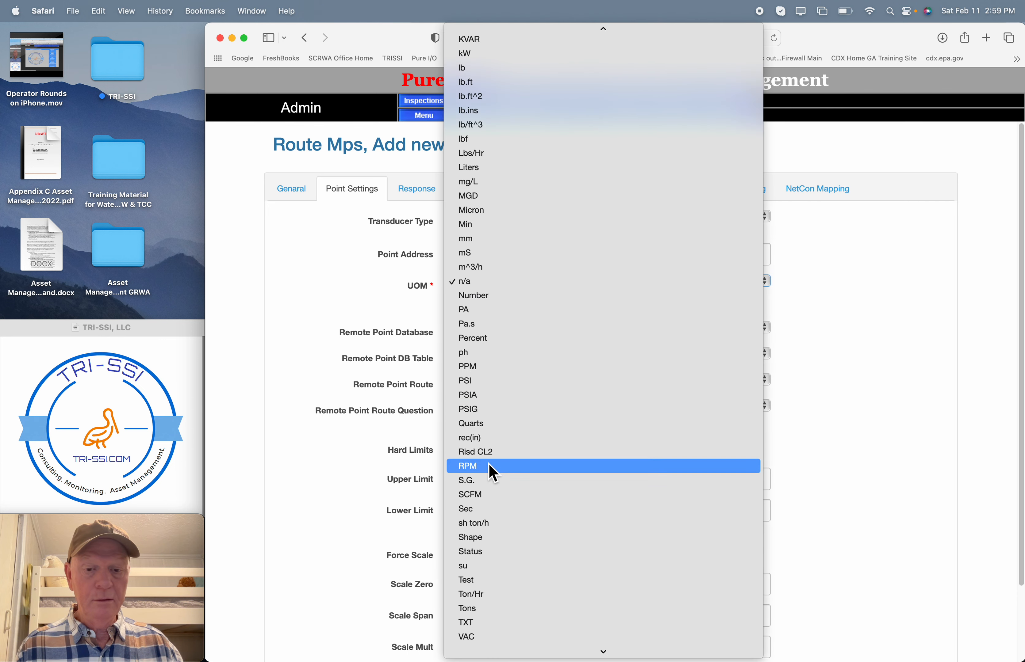
scroll(493, 474, down, 3)
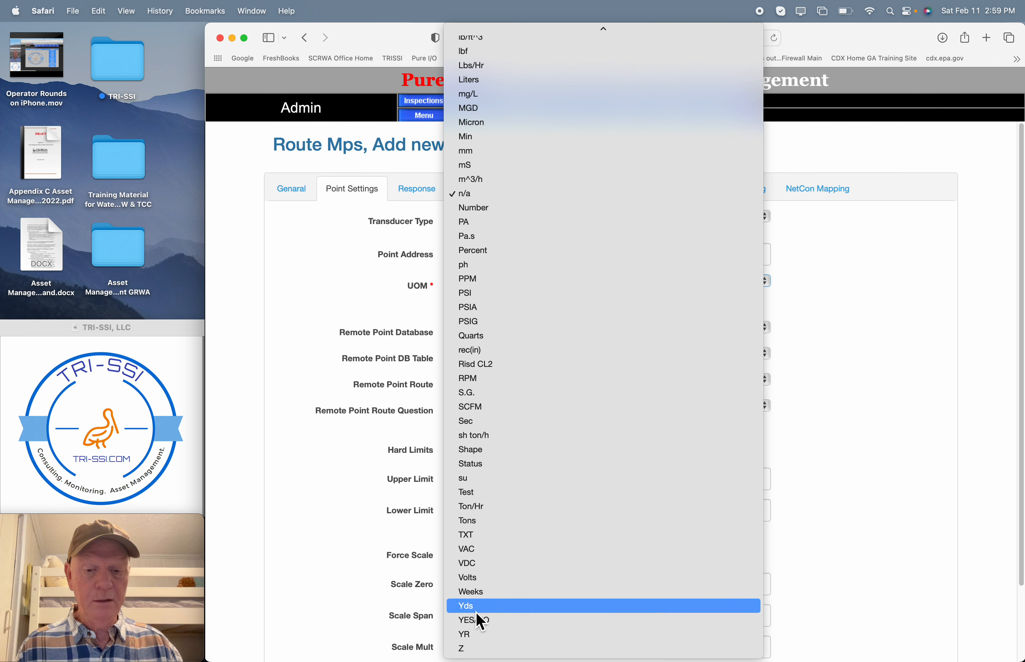
click(478, 621)
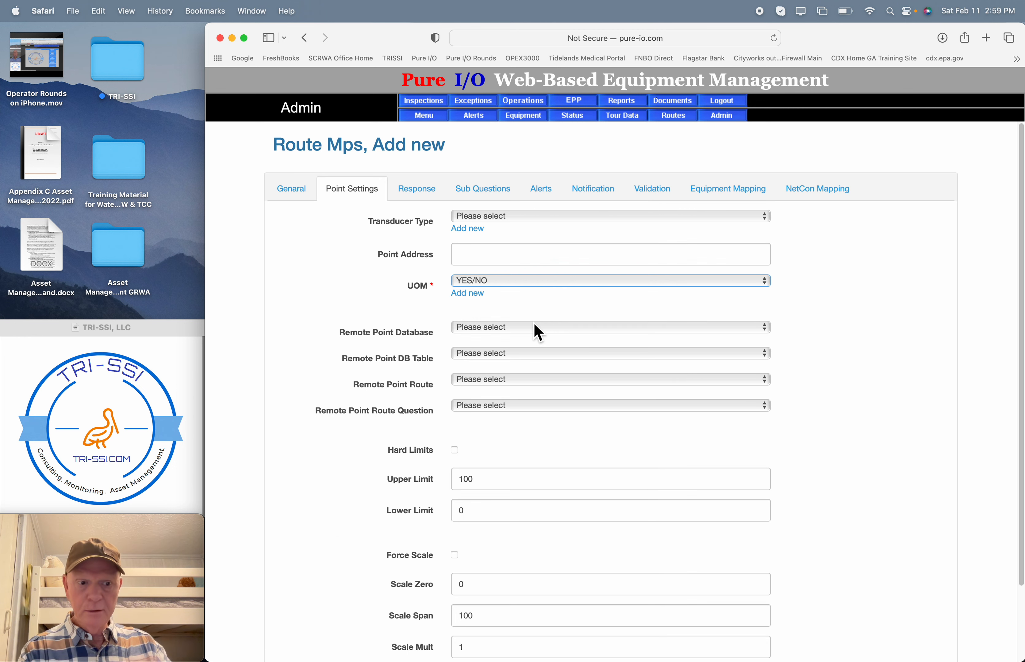
Set the question's response type to Multiple Choice: 2 State
click(433, 198)
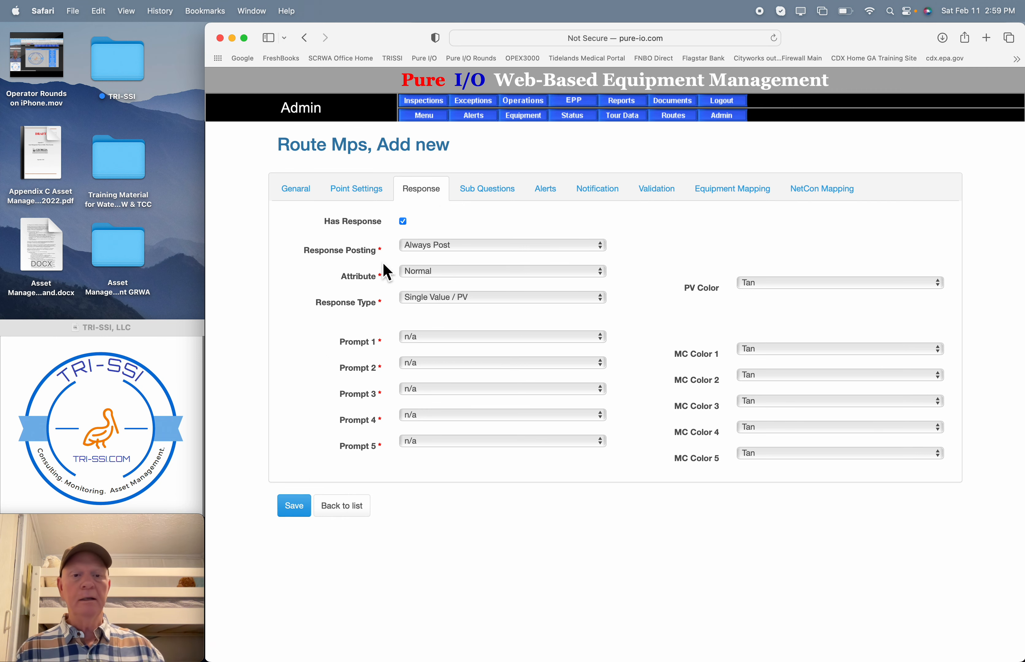
click(303, 204)
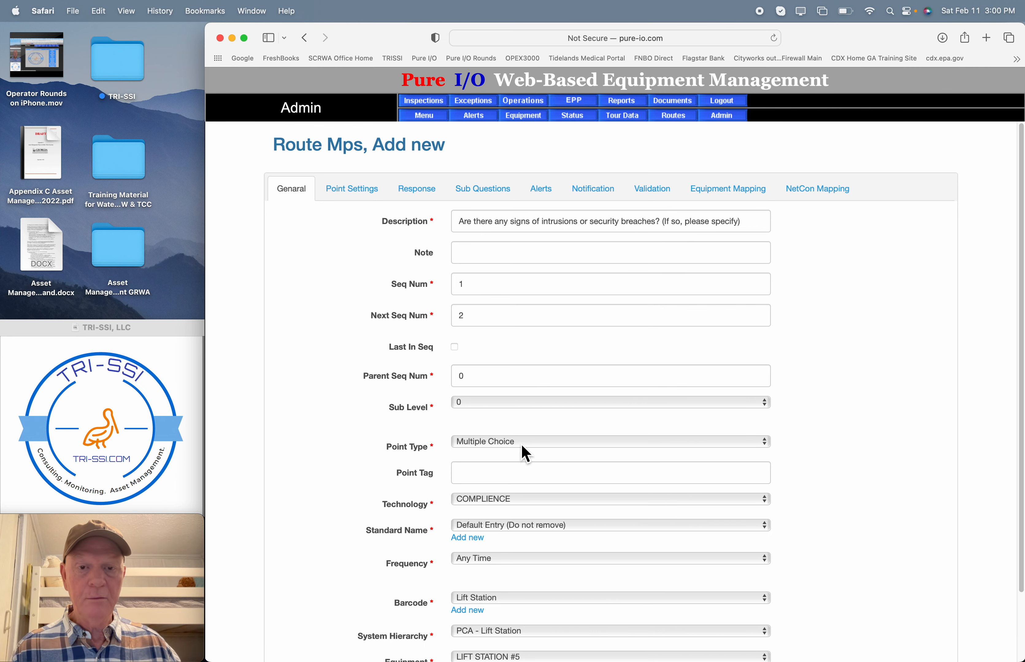
click(426, 205)
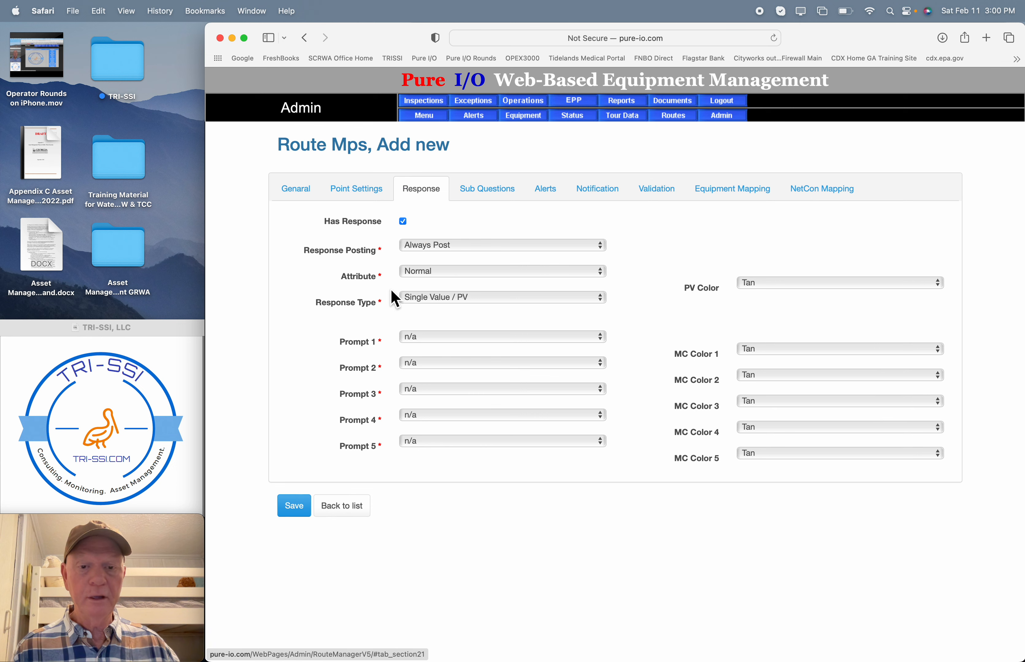
click(449, 307)
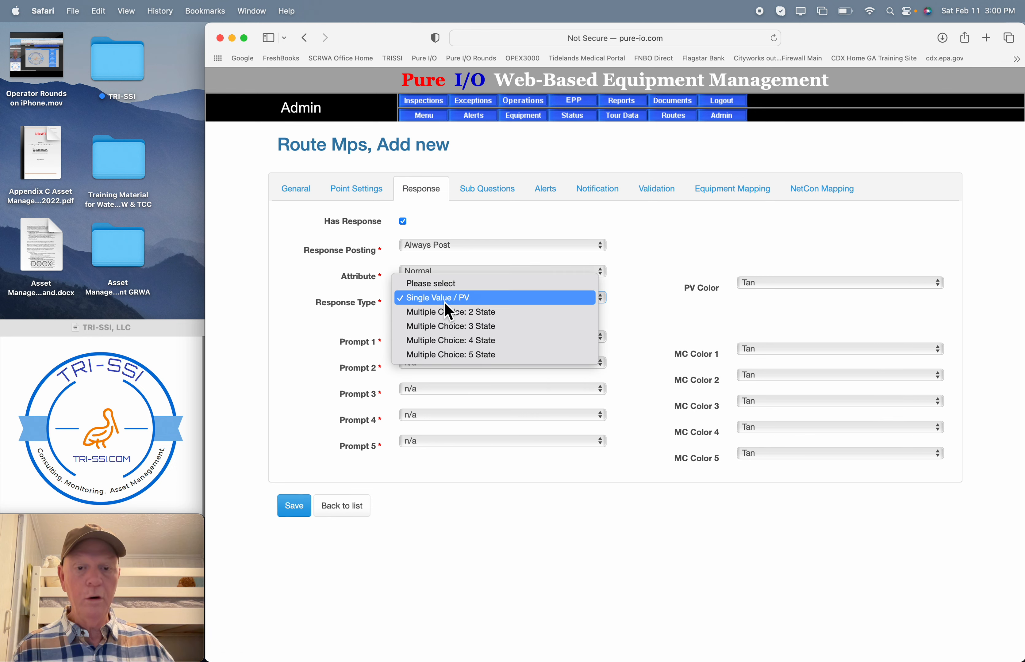
click(446, 313)
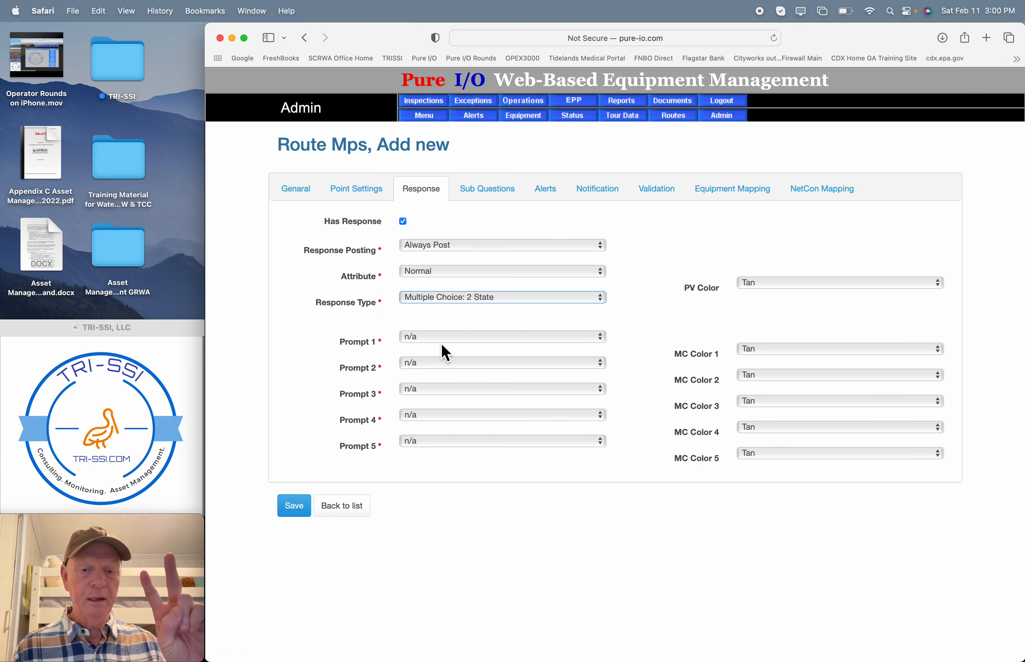
Set the response's Prompt 1 to Yes and Prompt 2 to No
click(442, 340)
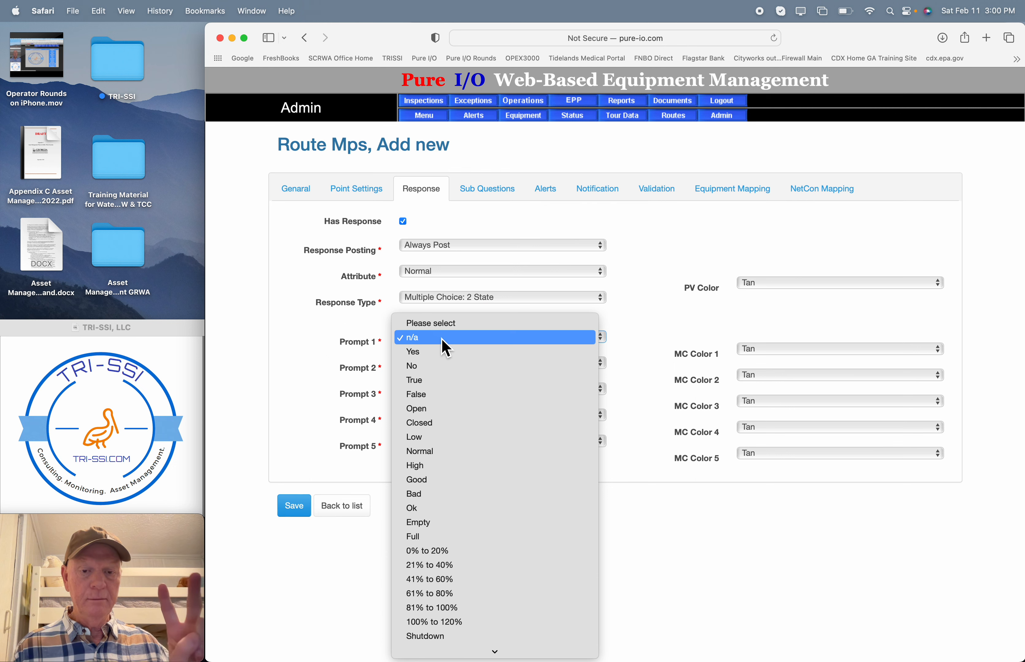
click(434, 357)
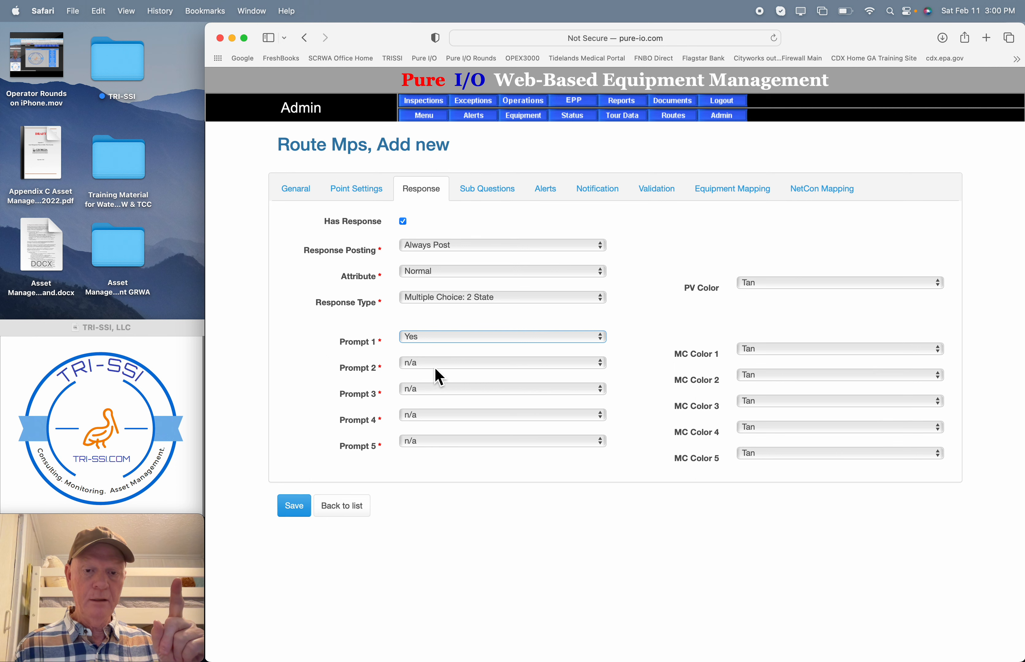
click(436, 366)
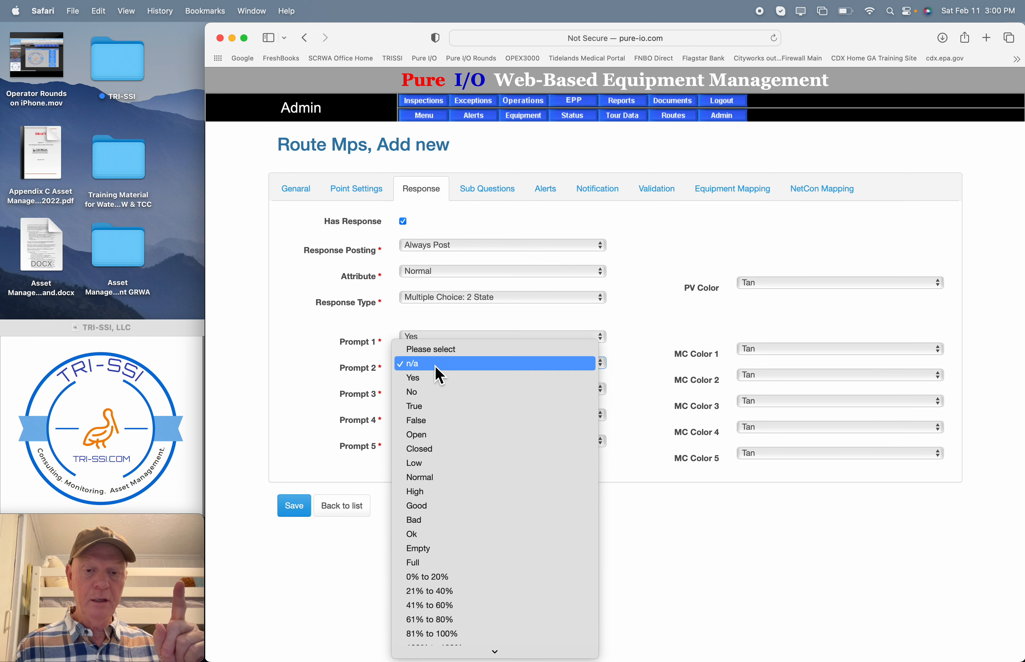
click(435, 396)
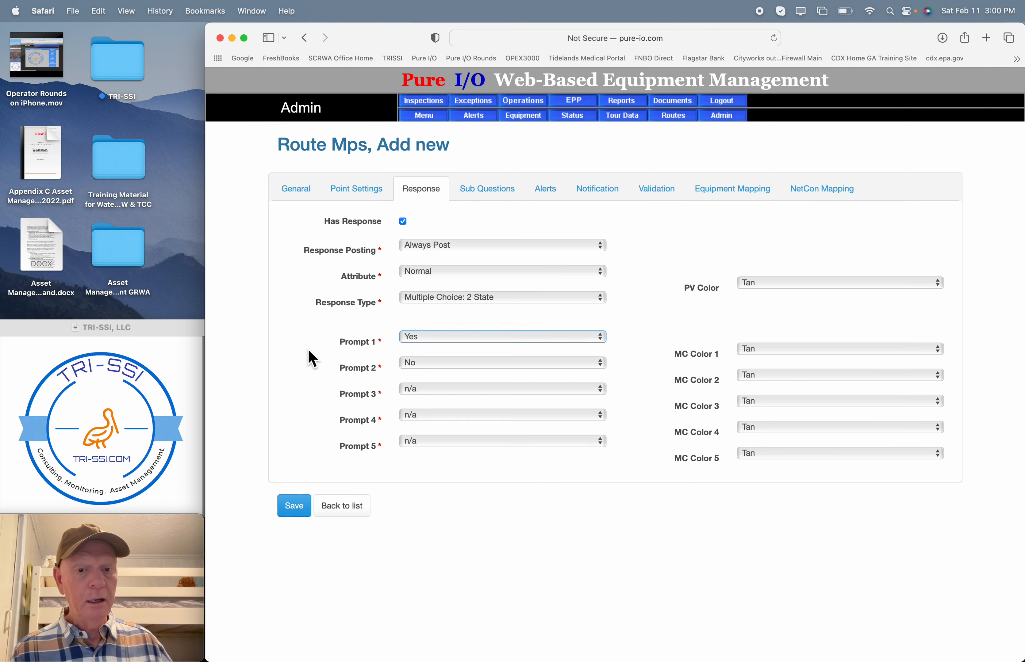
Recheck the question's description and response settings, and look over its sub-question options
click(297, 193)
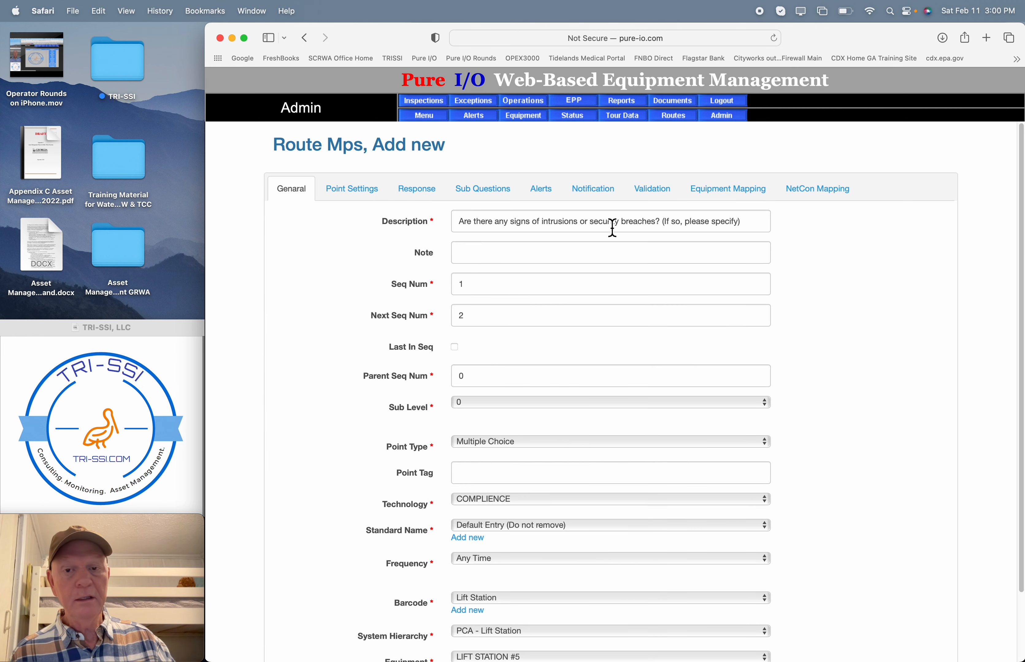
click(424, 199)
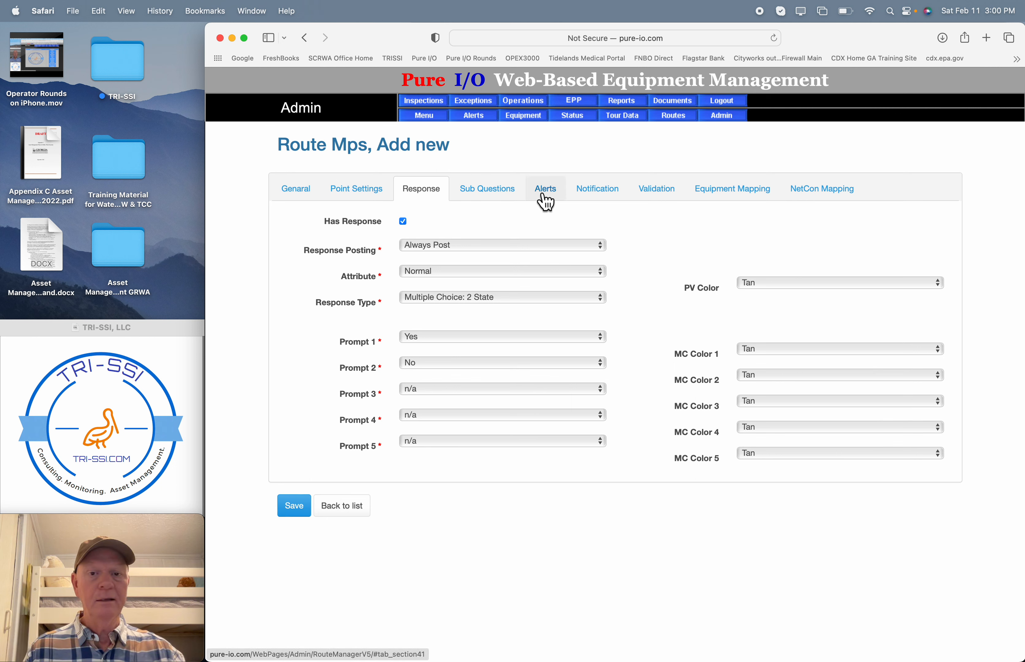
click(500, 203)
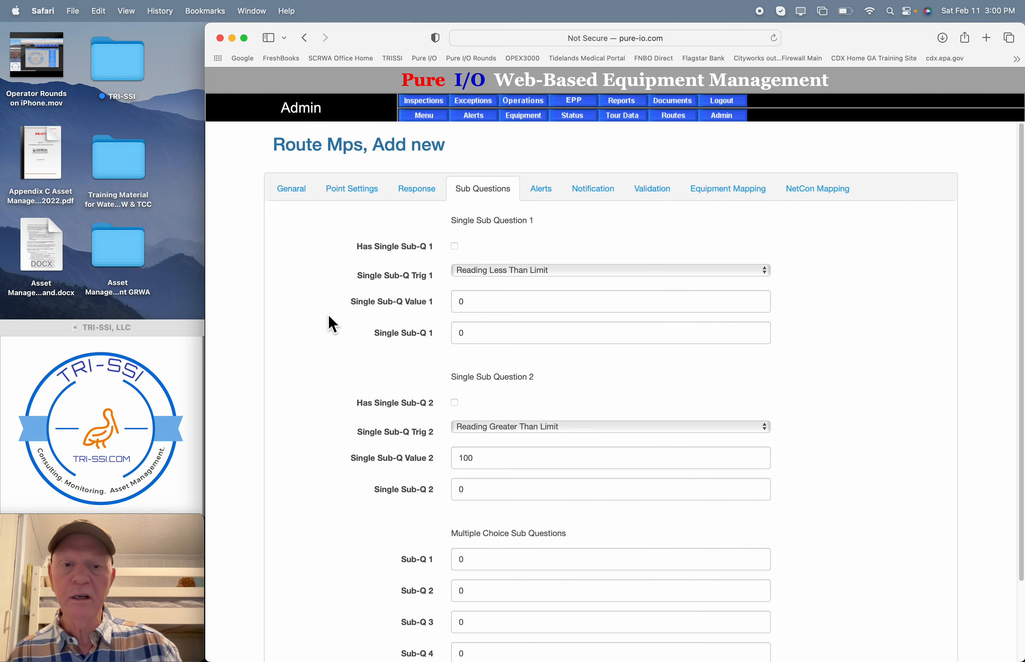
Enable the question's low alert with a value of 1 and the alert type Reading Equal To Limit
click(545, 196)
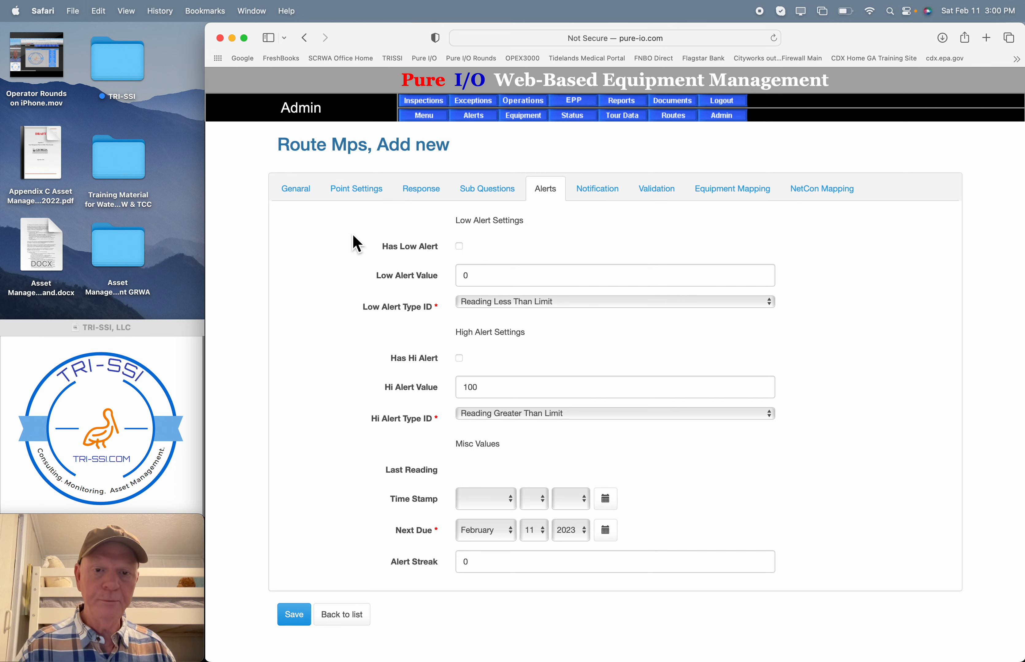
click(460, 248)
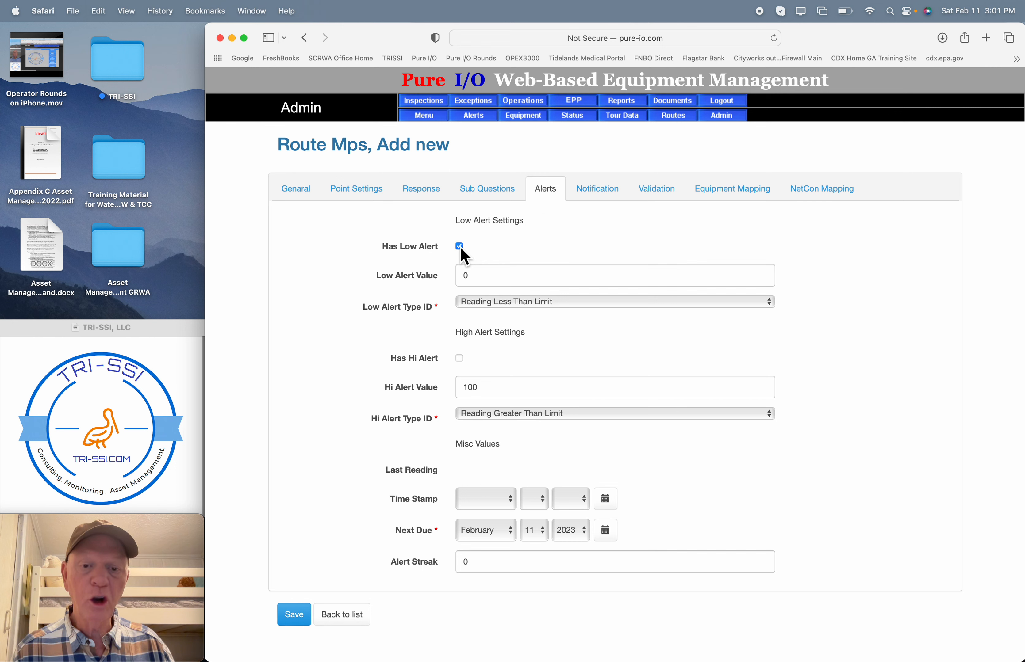
click(487, 283)
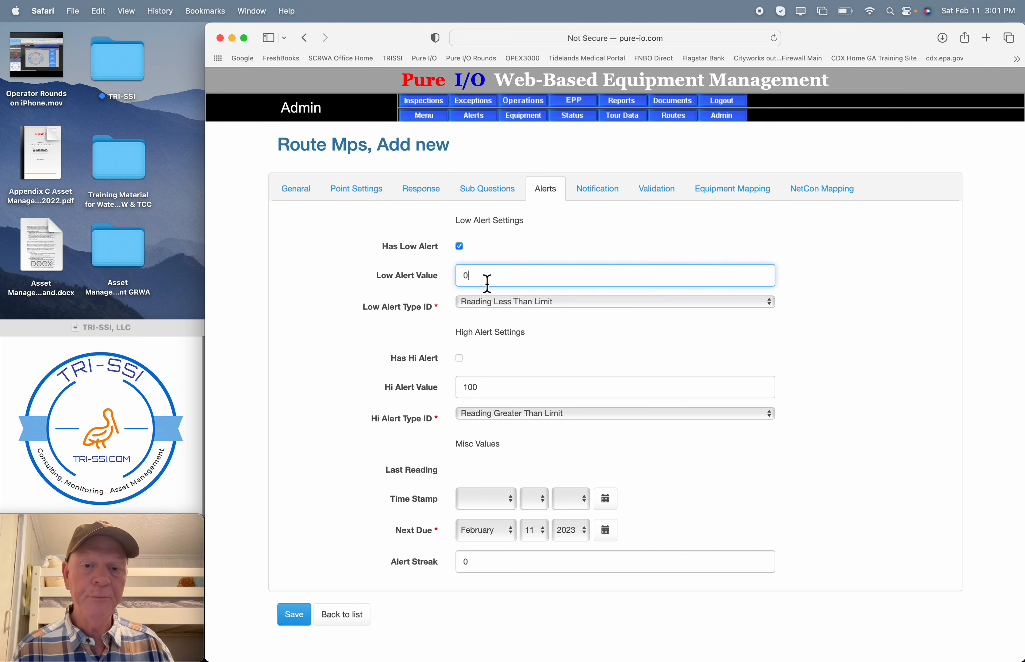
key(BackSpace)
text(1)
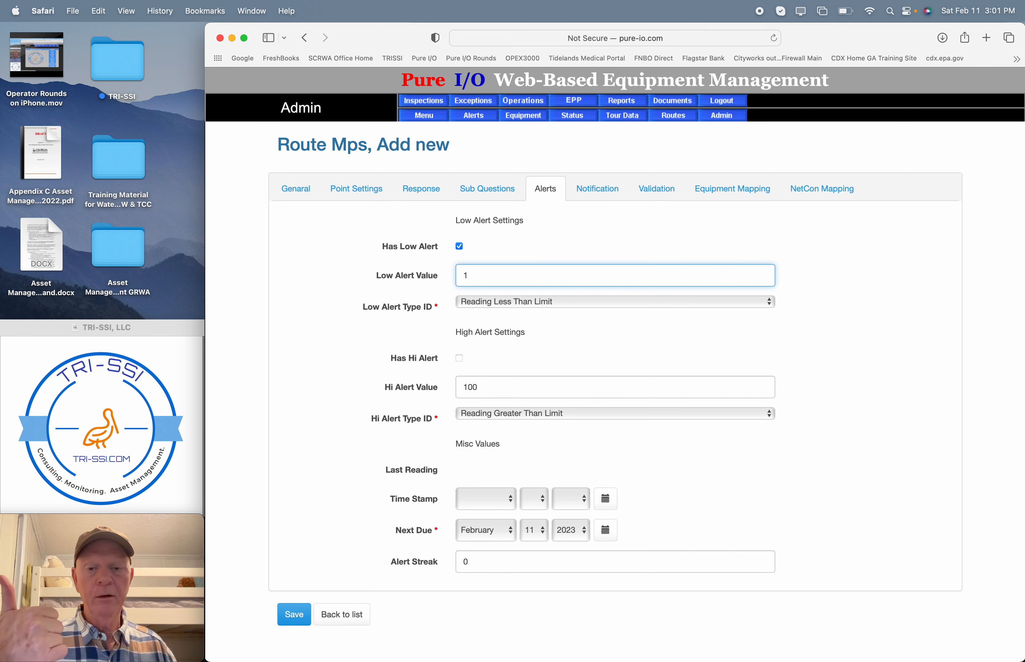
click(604, 302)
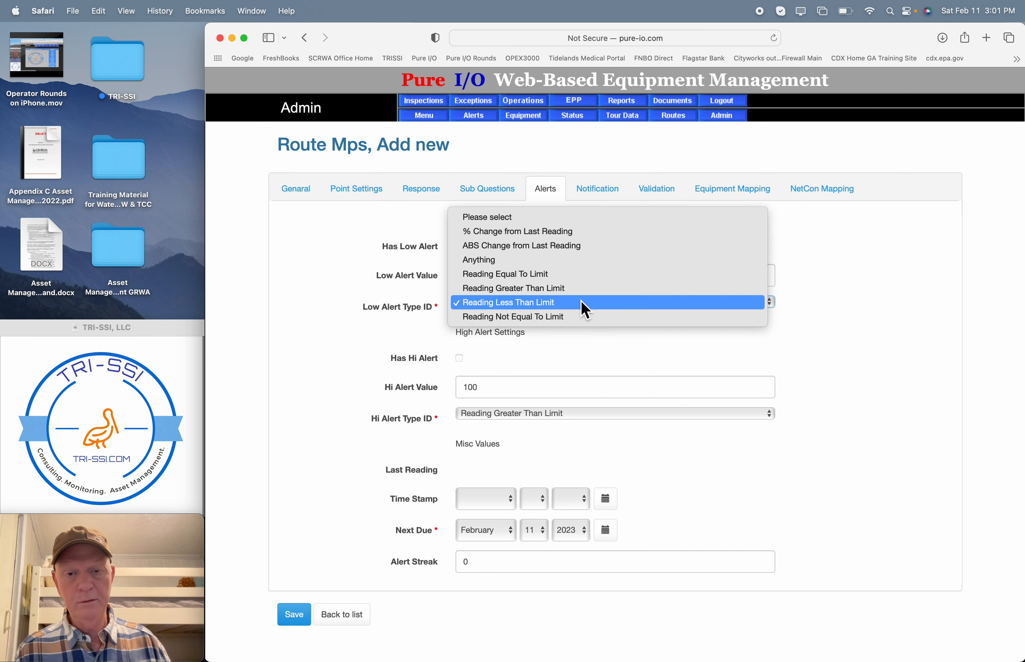
click(520, 276)
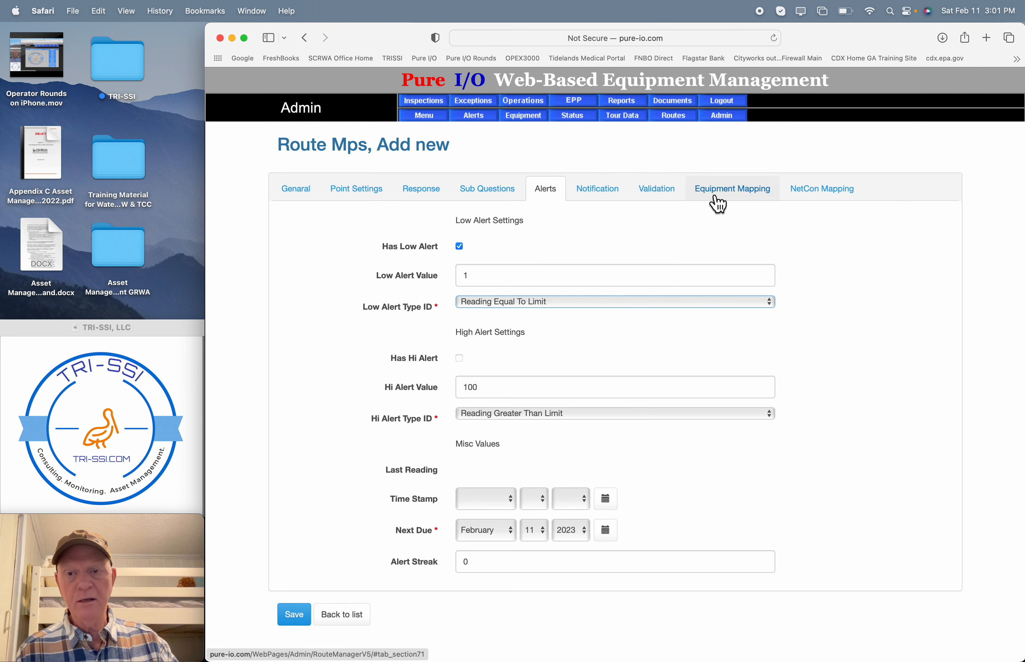
Recheck the question's general, point, response and alert settings, save it, and return to the route's question list
click(305, 197)
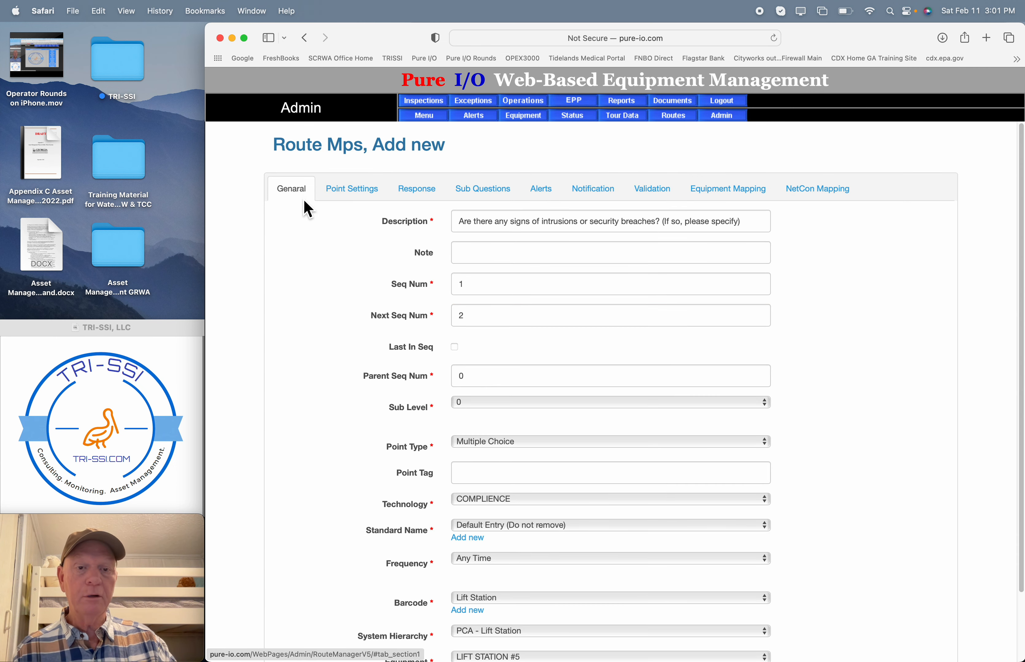
click(357, 203)
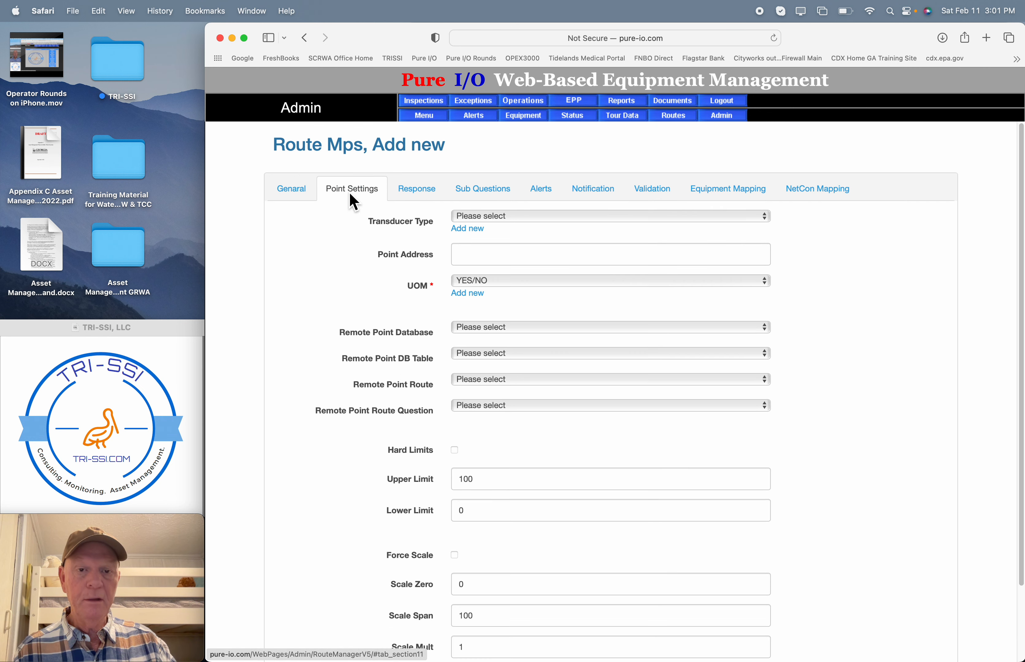
click(419, 202)
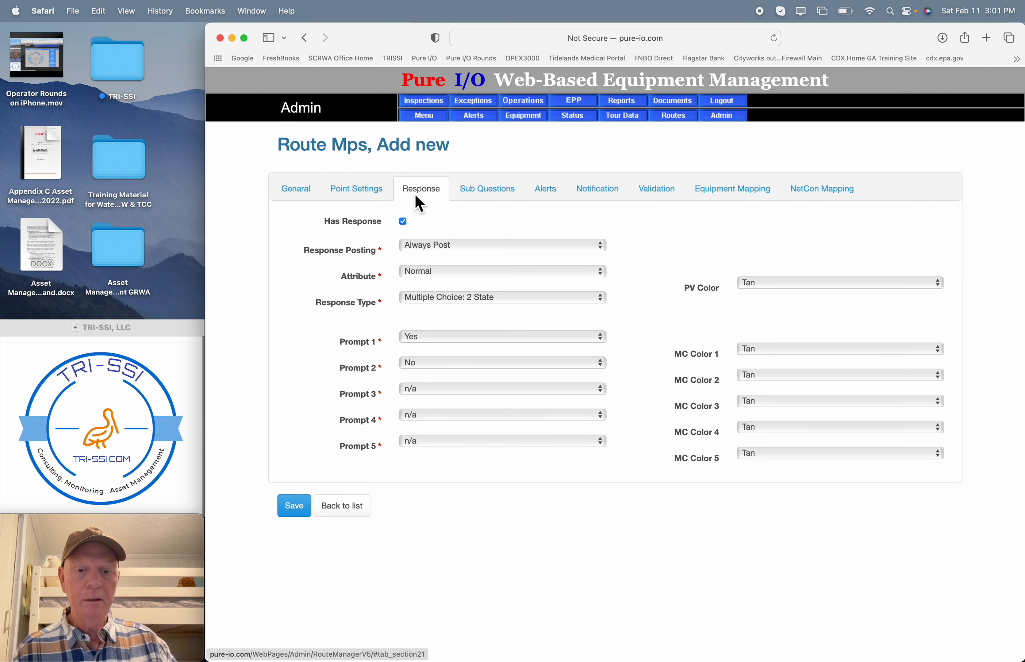
click(551, 198)
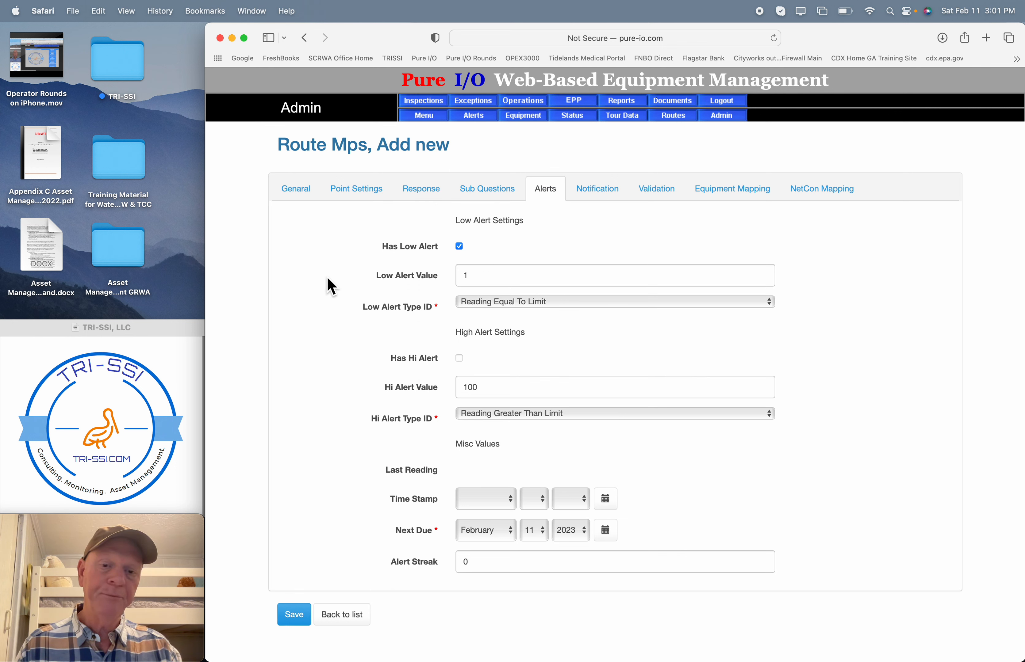
click(294, 614)
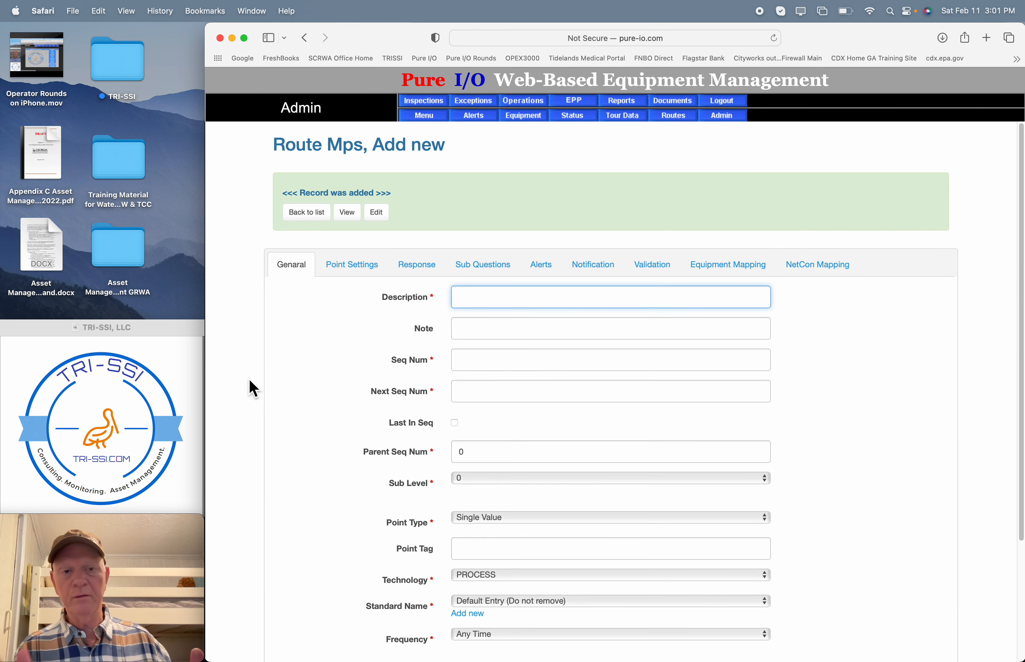
click(305, 214)
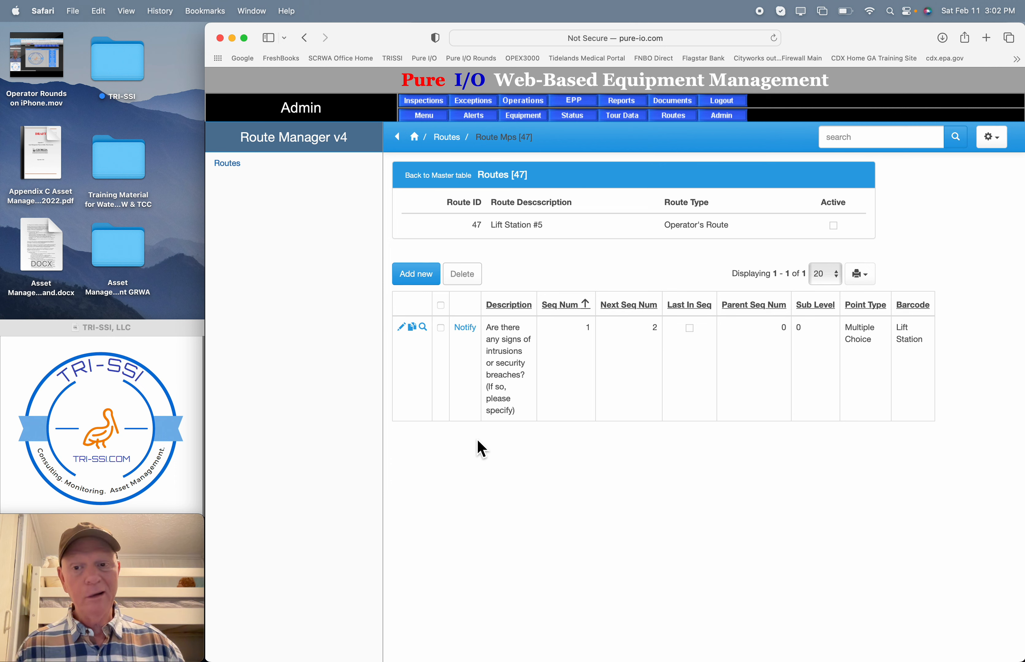
Open the saved intrusion question for editing, review its general settings, and return to the question list
click(404, 330)
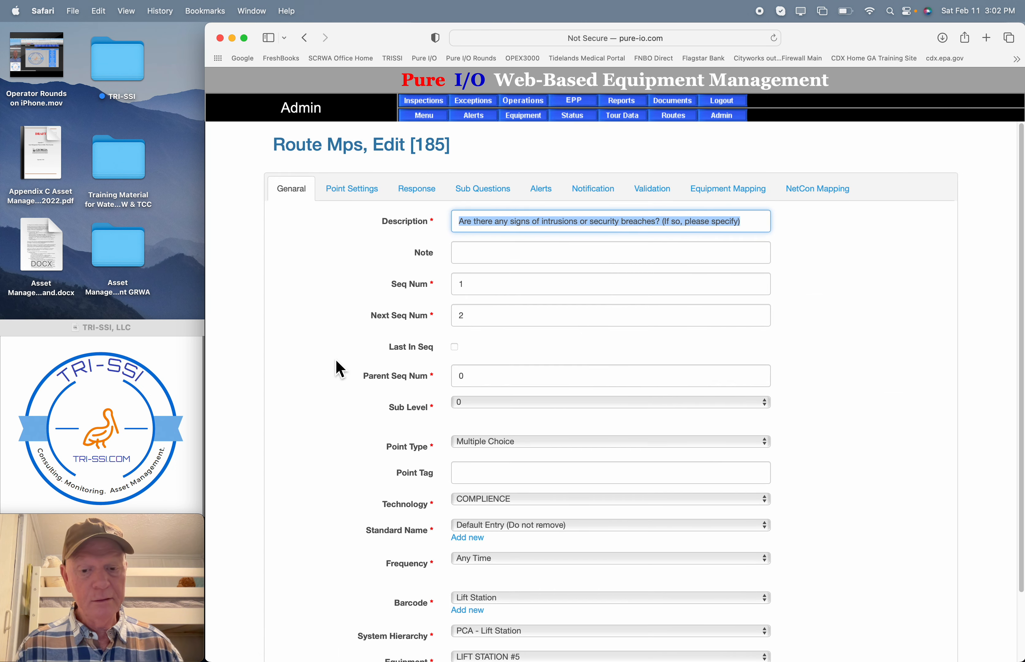
scroll(342, 362, down, 3)
scroll(335, 335, up, 1)
scroll(334, 333, down, 1)
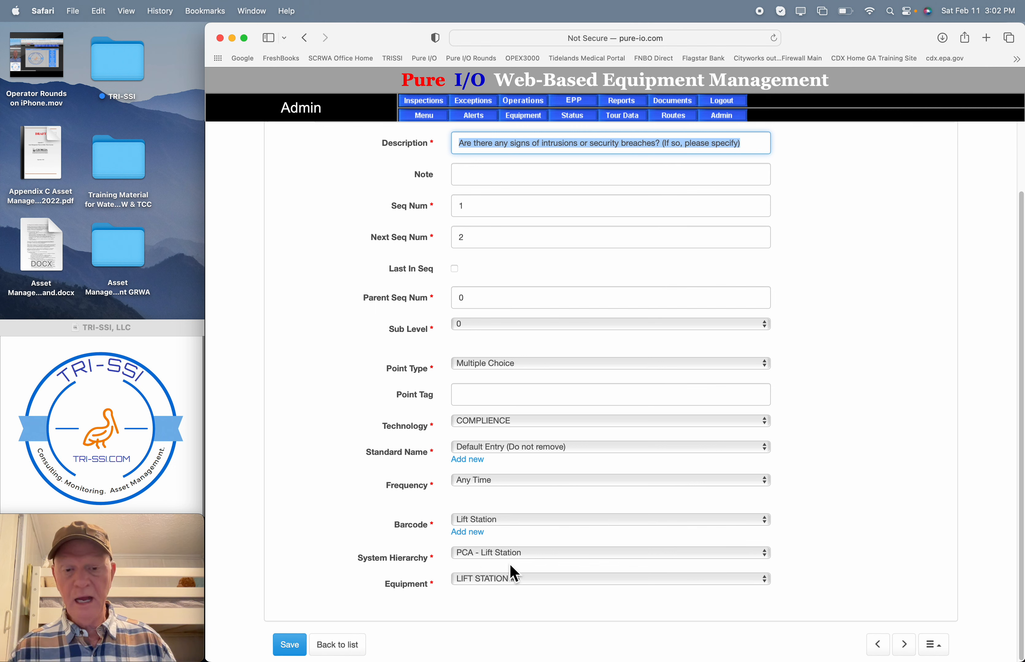
scroll(514, 574, up, 3)
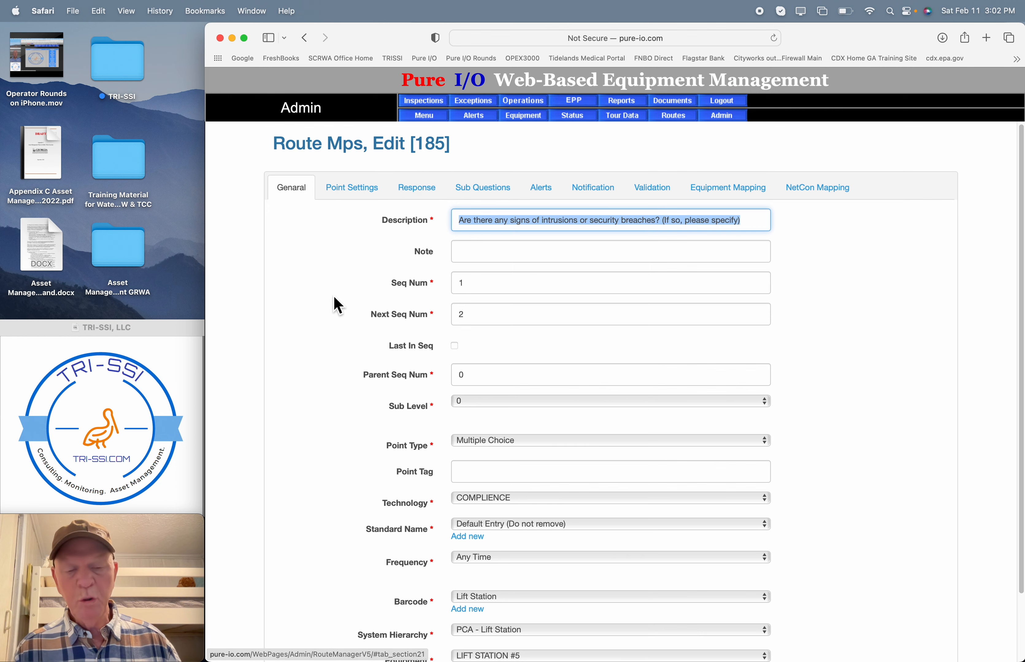
scroll(333, 303, down, 3)
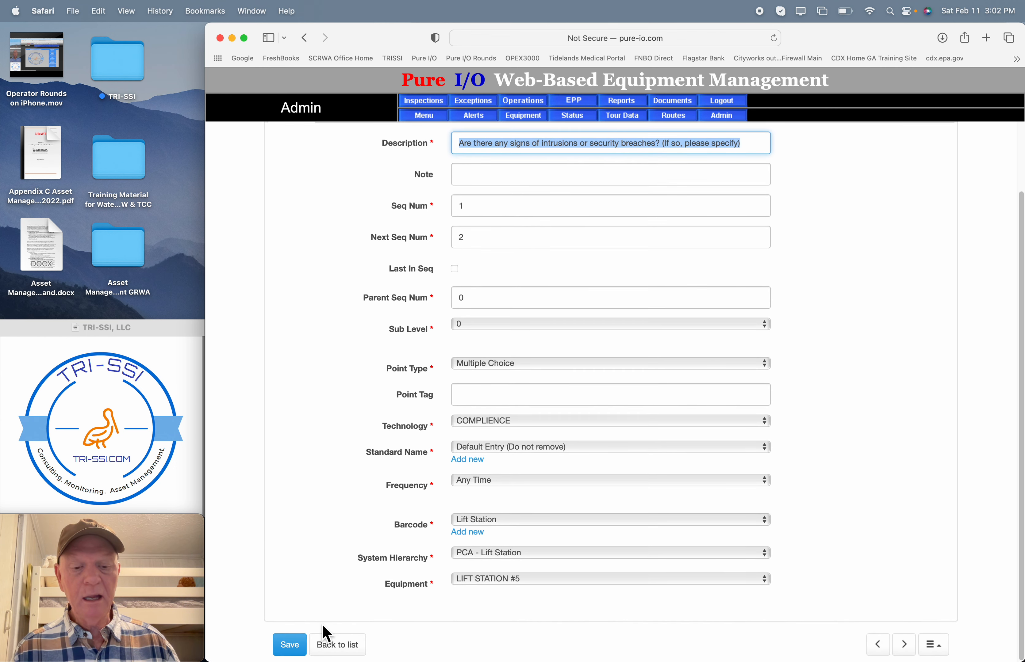
click(337, 649)
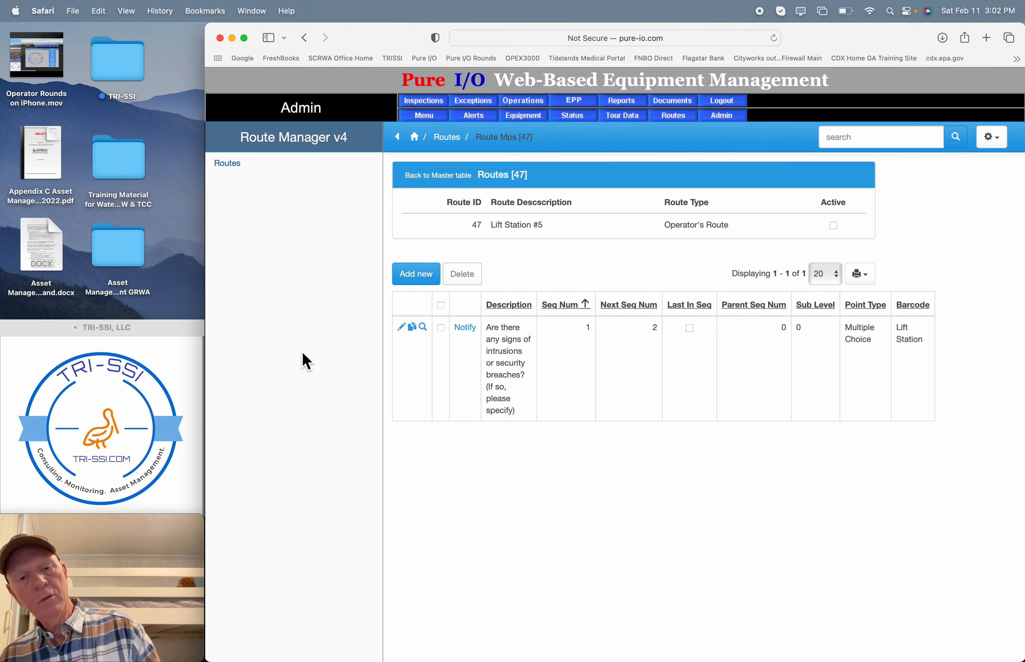
Look over the blank form for adding a question from scratch and return to the question list
click(419, 282)
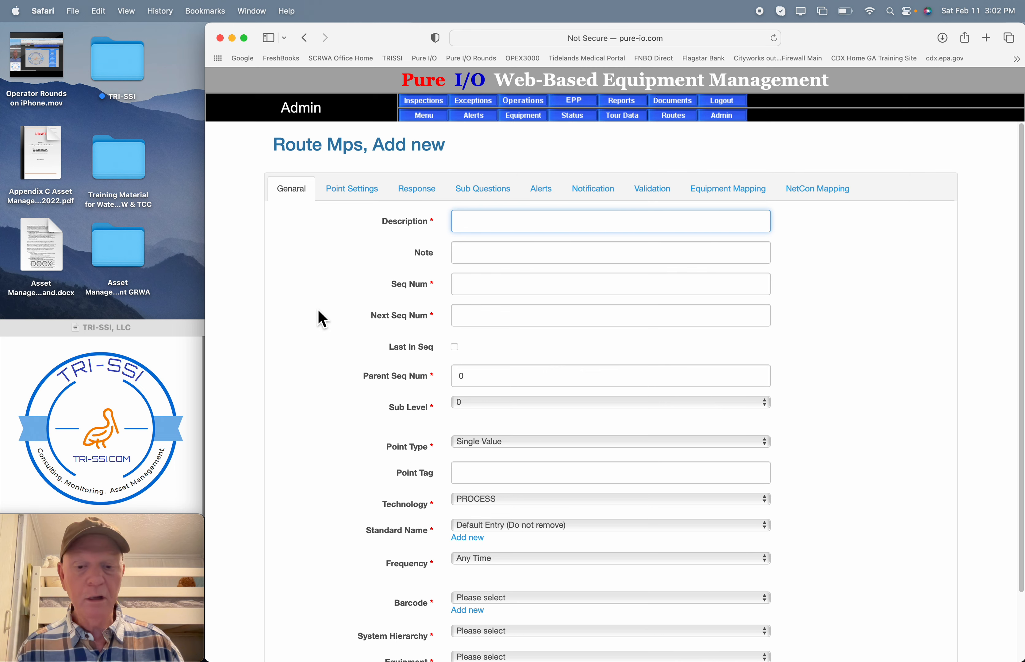
scroll(322, 318, down, 3)
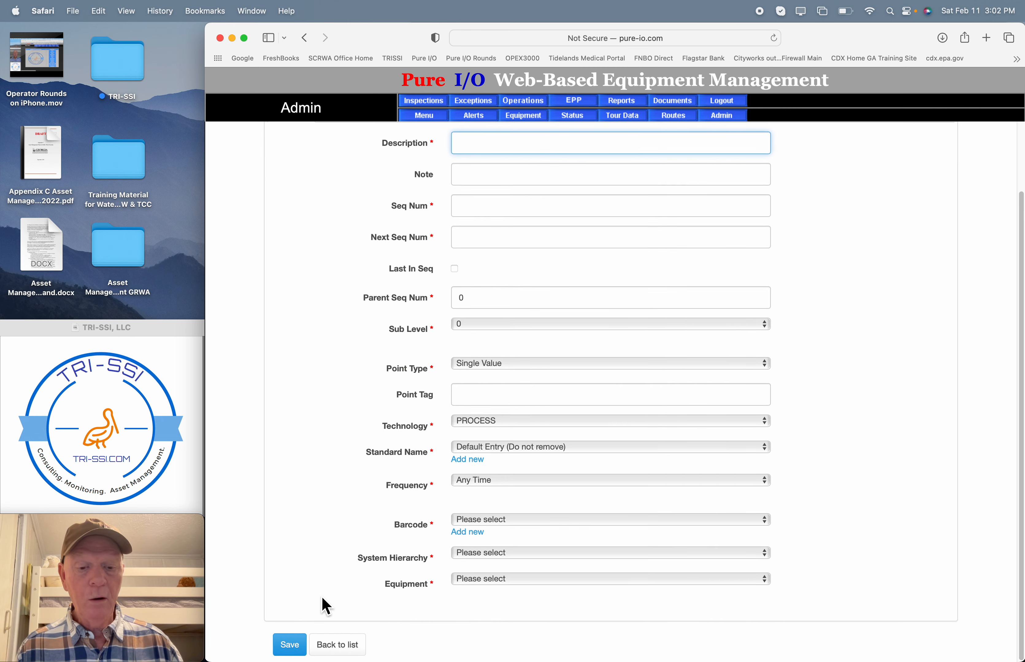
click(345, 646)
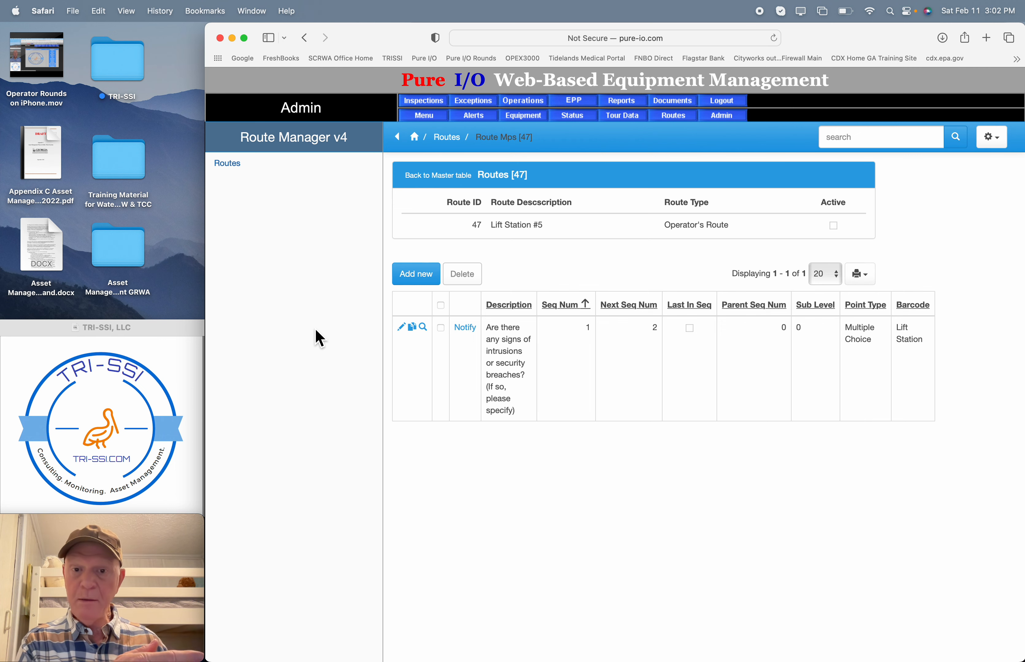
Copy the intrusion question as a new one and replace its description with "Wet Well Pit Level" copied from Lift Station Route Mps.pdf in Acrobat Reader
click(418, 335)
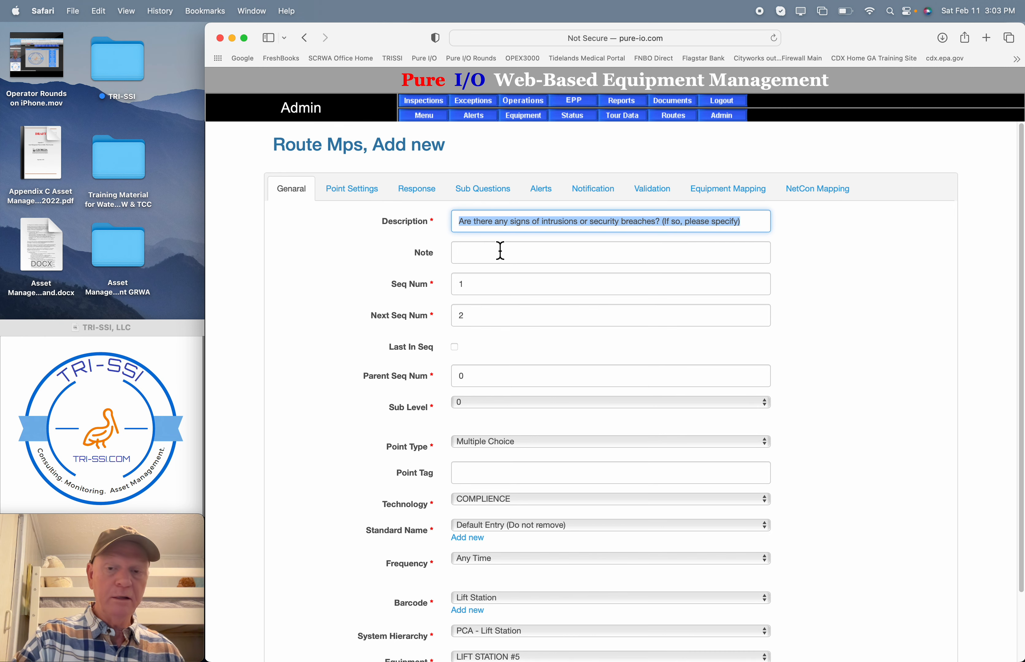
key(super+Tab)
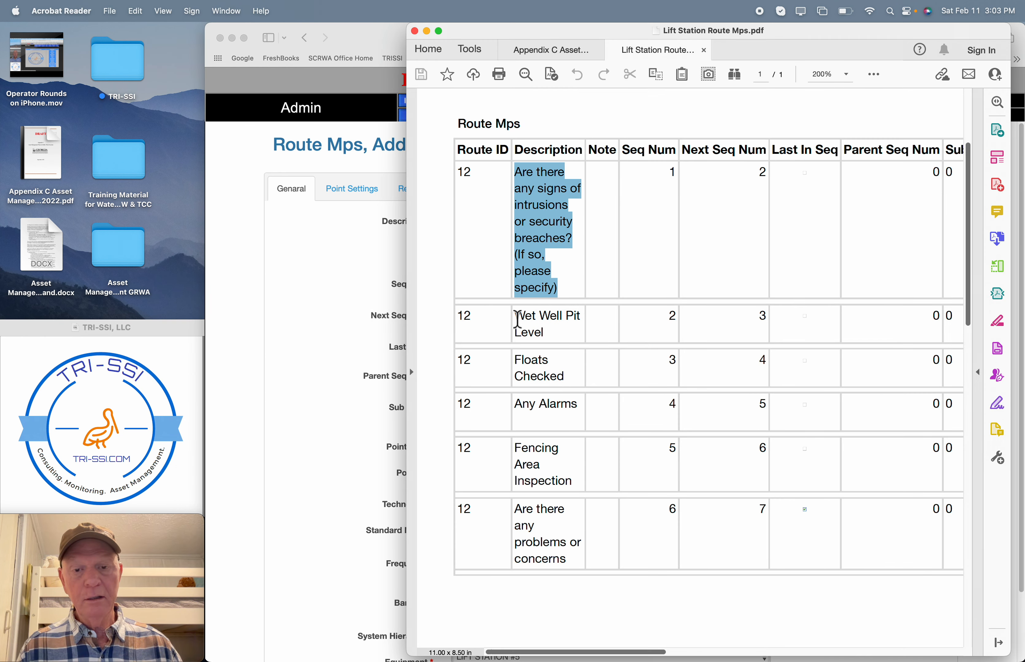
drag(517, 319, 552, 346)
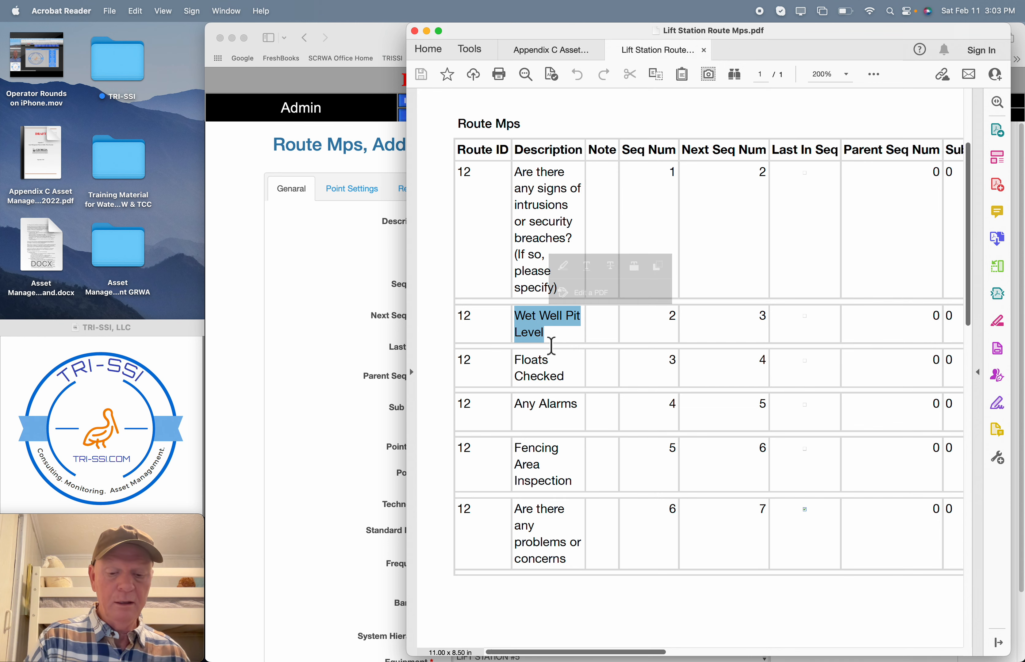
click(360, 317)
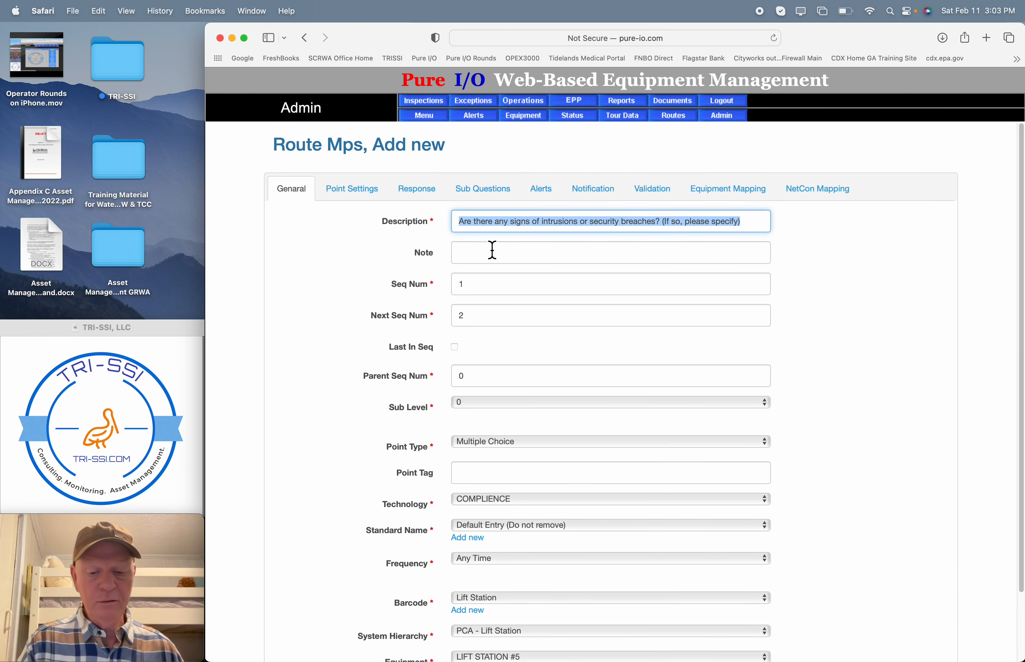
key(super+v)
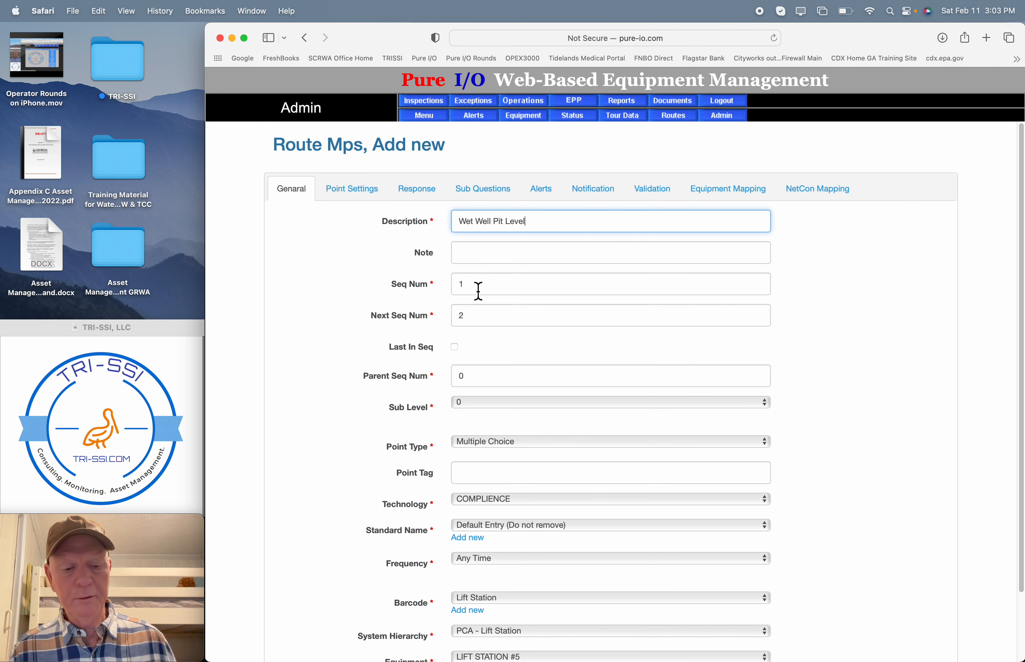
Set the Wet Well Pit Level question's sequence number to 2 and its next sequence number to 3
key(Tab)
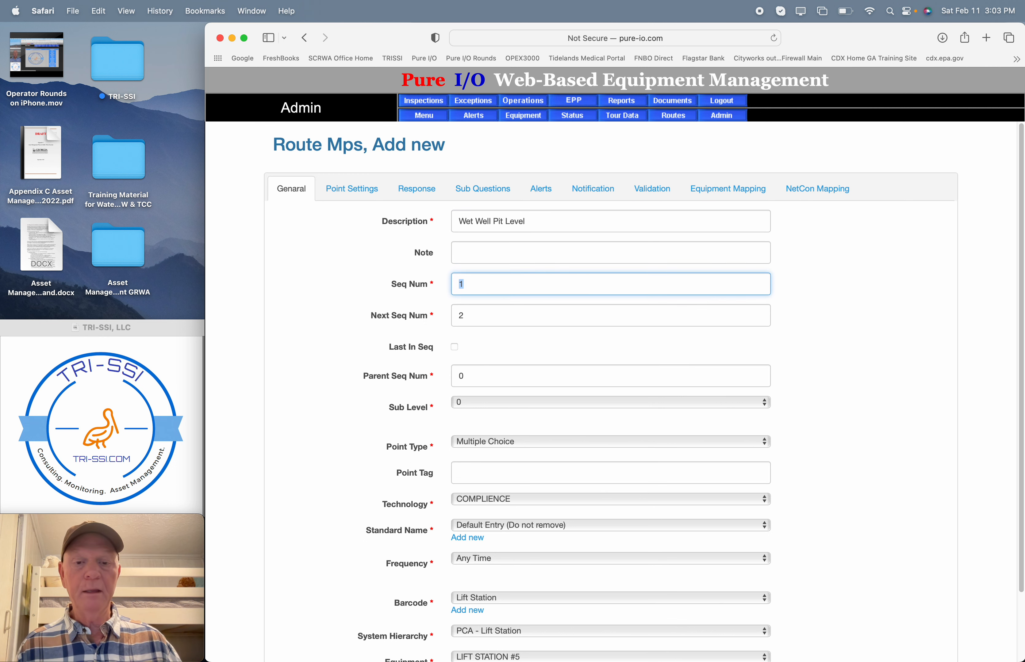
text(2)
key(Tab)
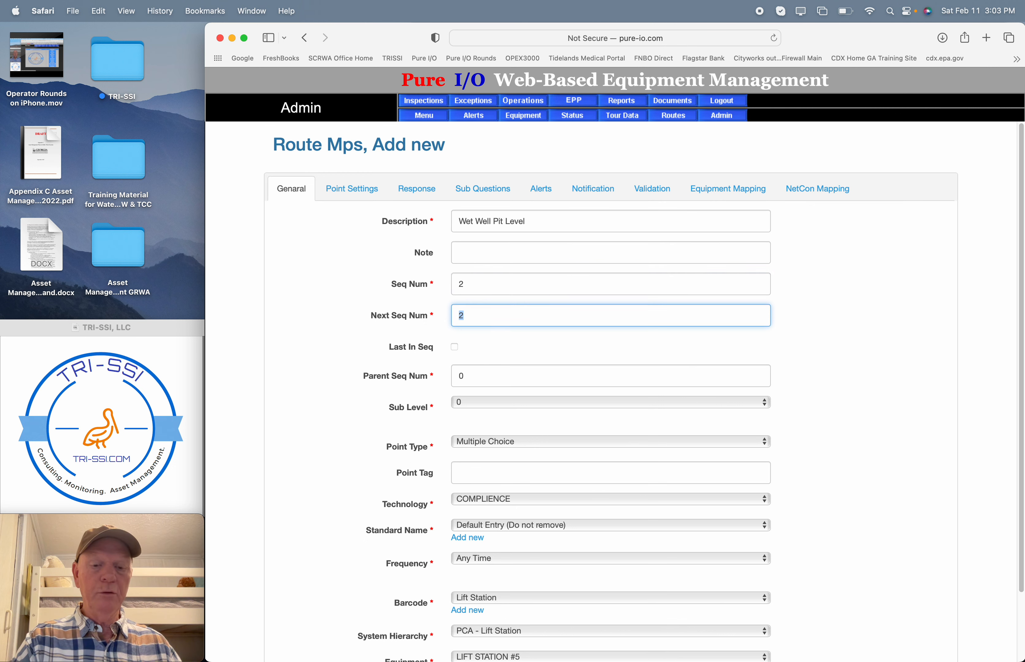
text(3)
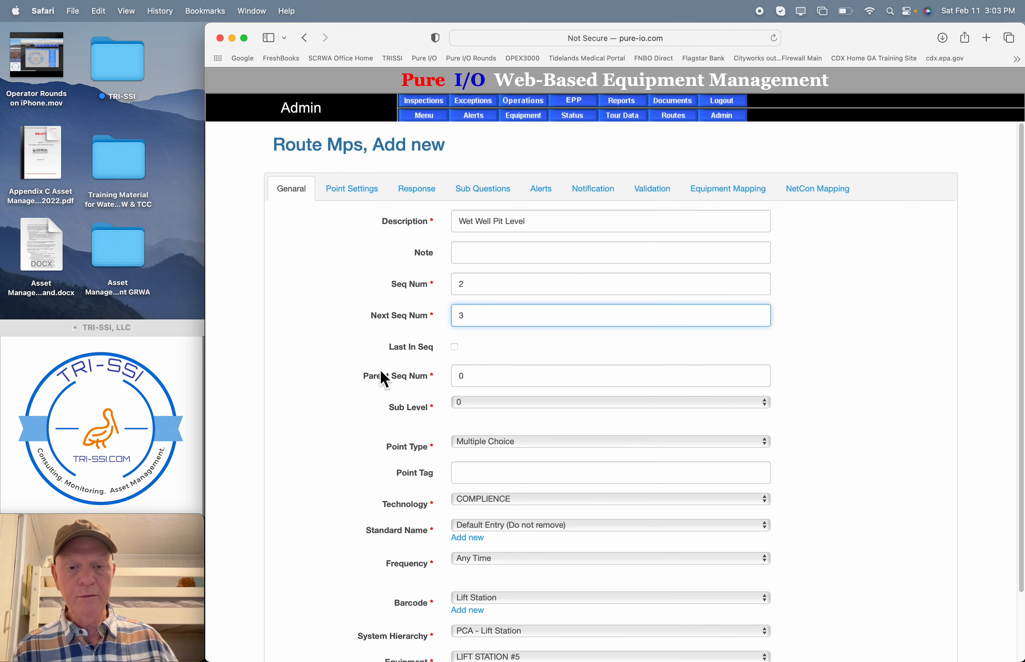
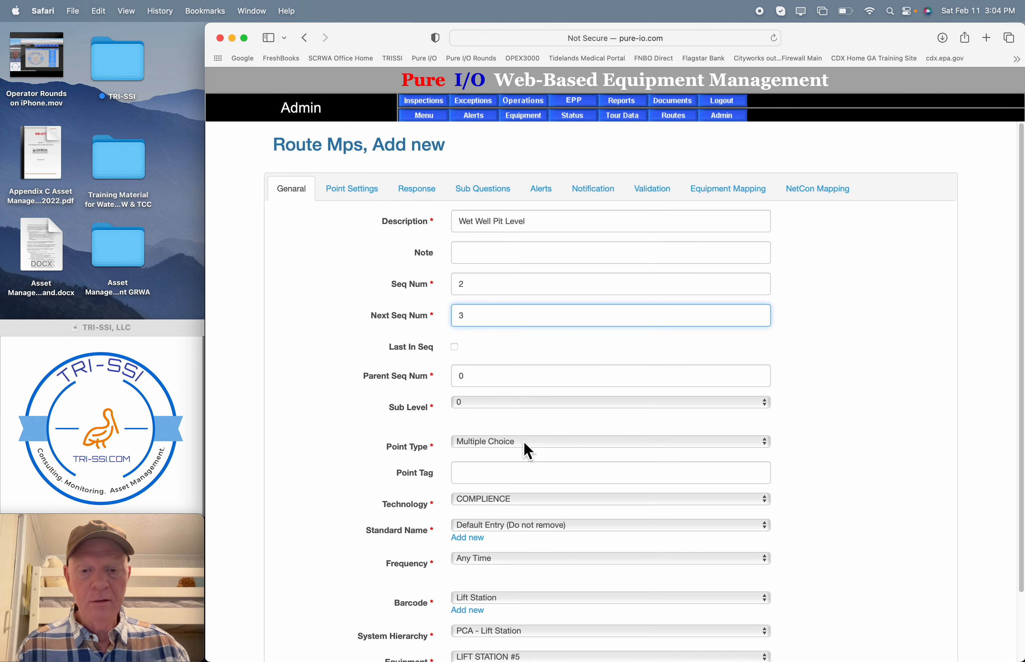
Change the technology of the Wet Well Pit Level question to OPERATIONS
scroll(522, 442, down, 3)
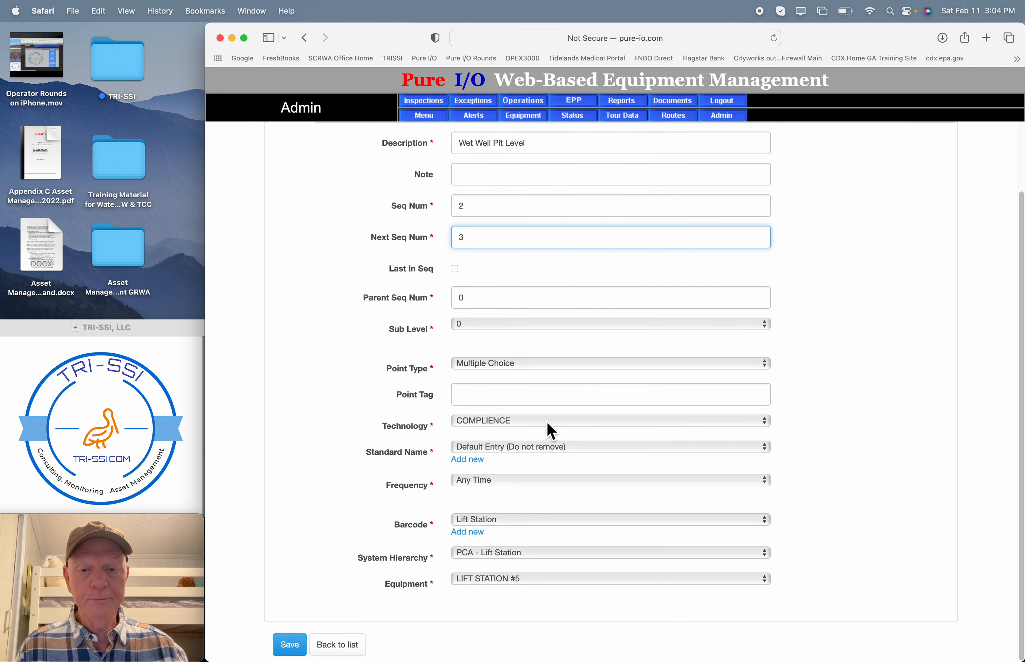
click(551, 422)
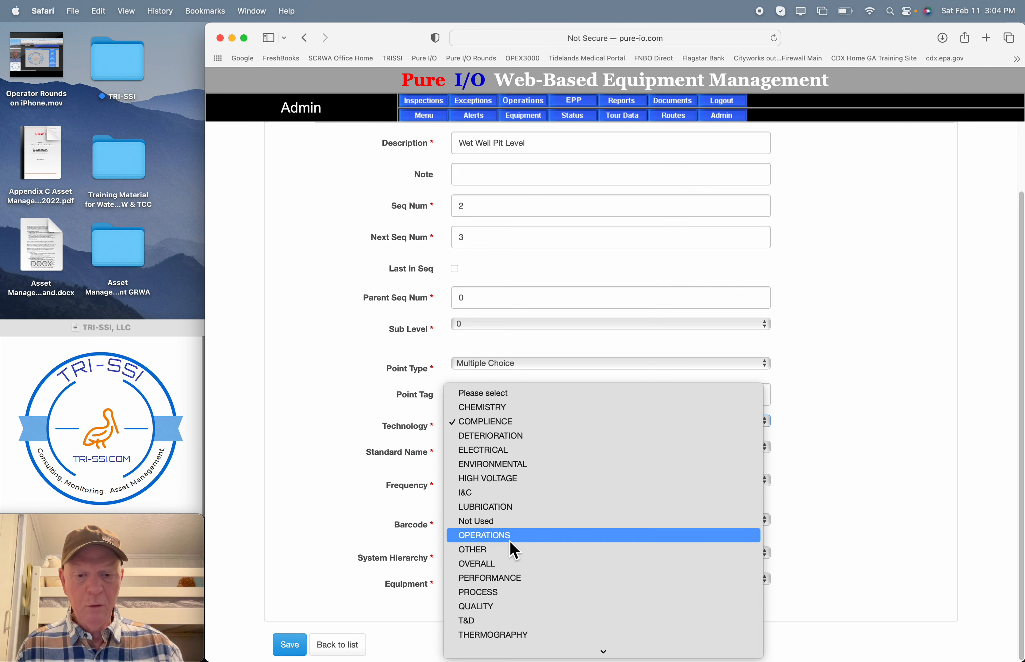
click(501, 538)
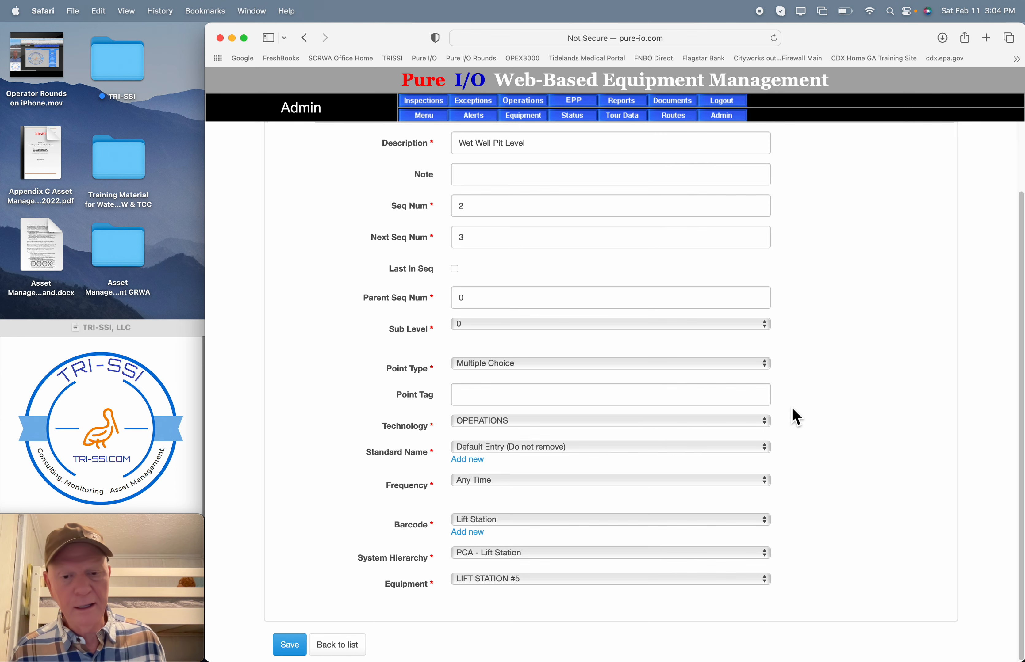
Set the unit of measure in the Wet Well Pit Level question's point settings to Percent
scroll(796, 417, up, 4)
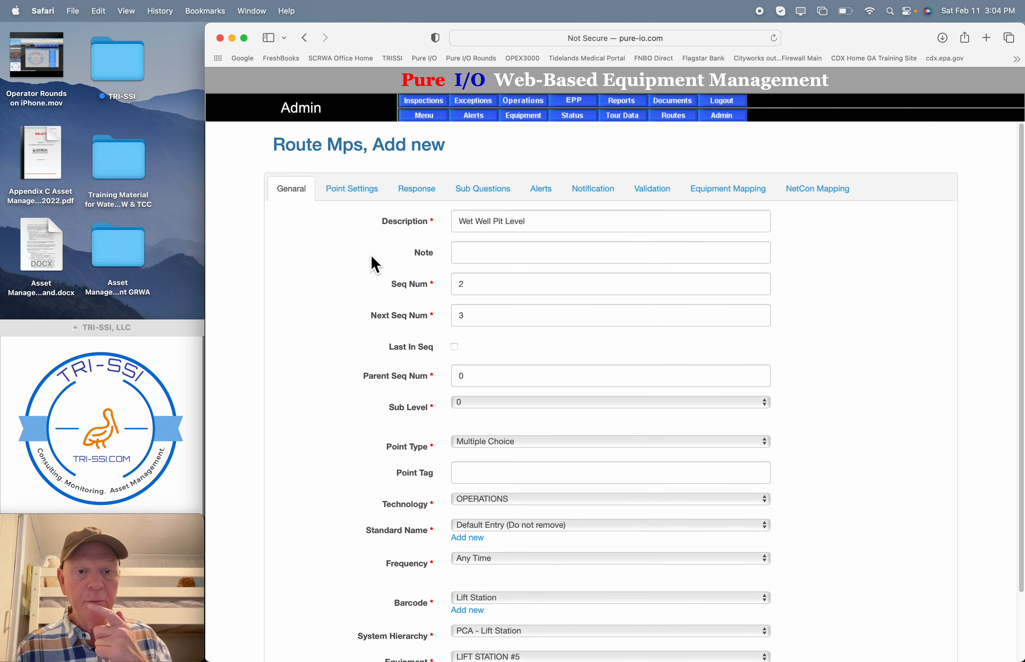
click(423, 200)
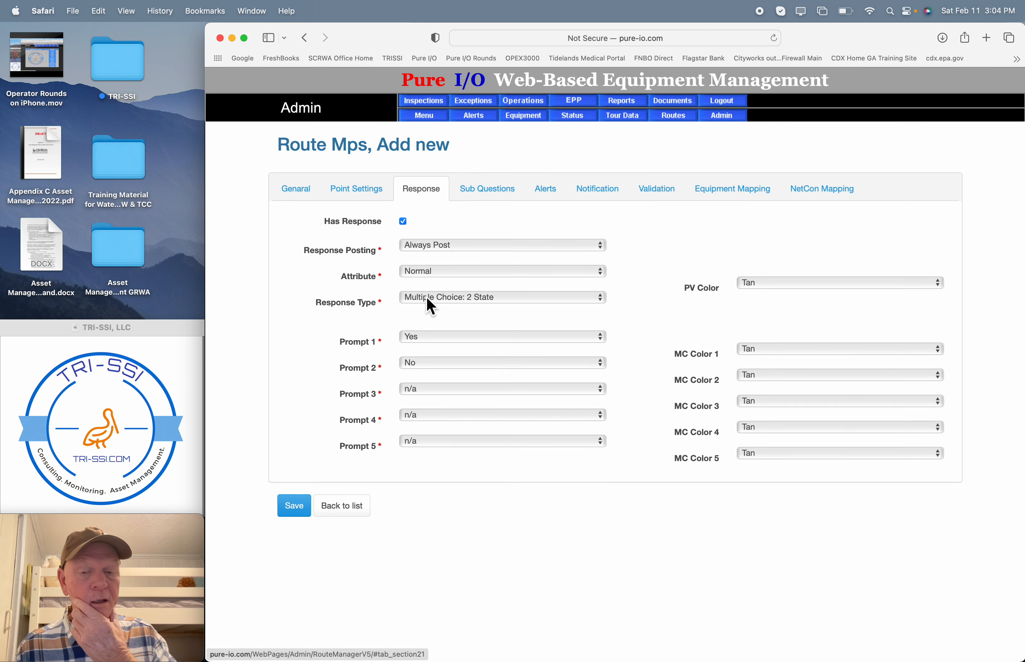
click(362, 196)
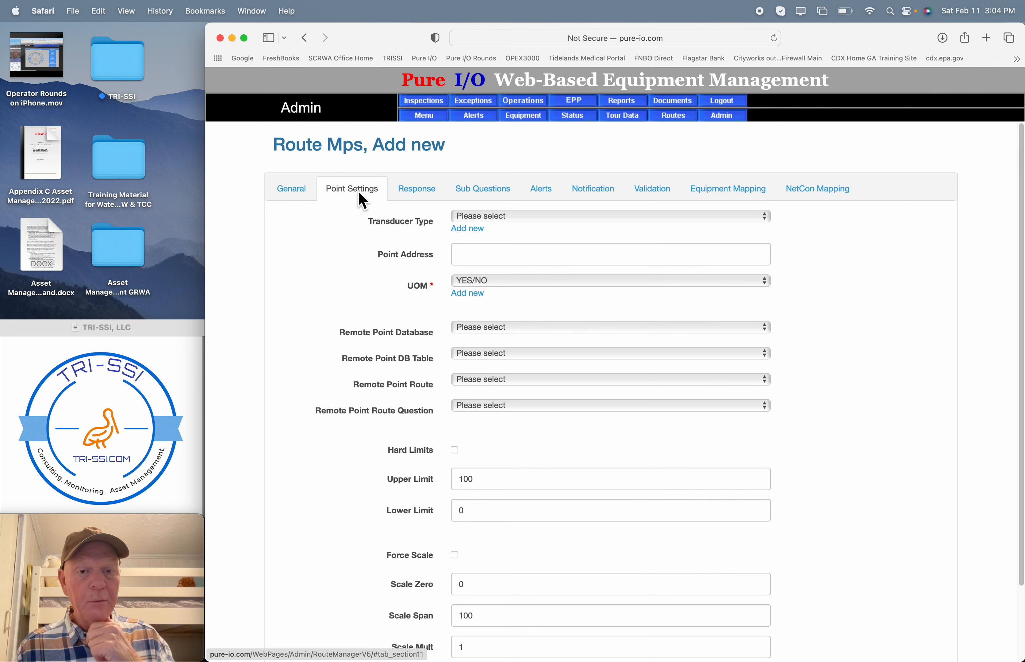
click(551, 284)
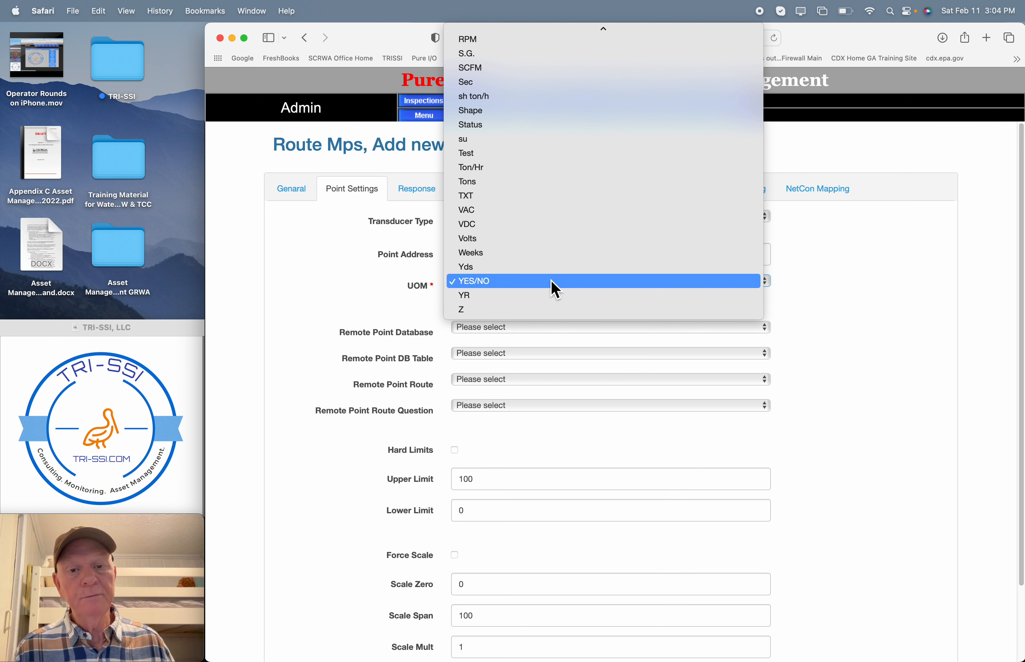
scroll(555, 290, up, 6)
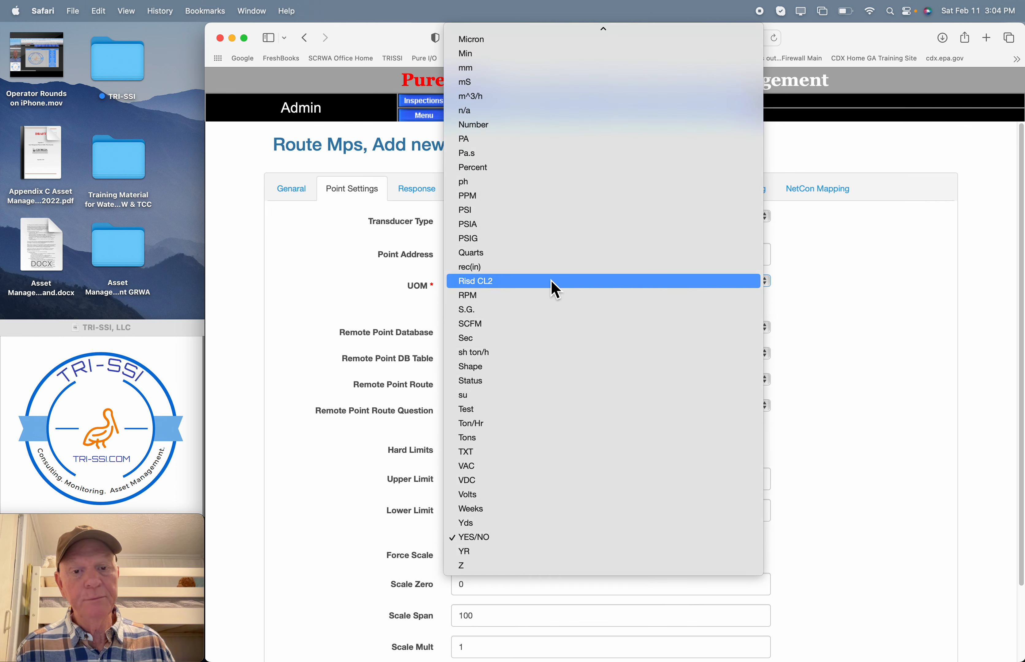
scroll(555, 289, up, 3)
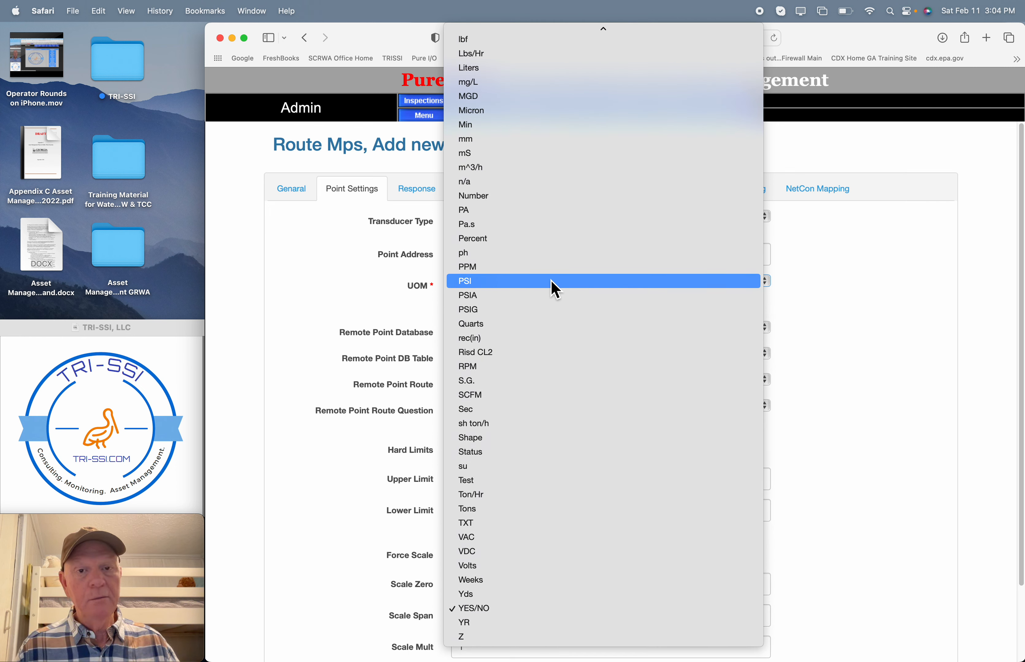
scroll(555, 290, up, 5)
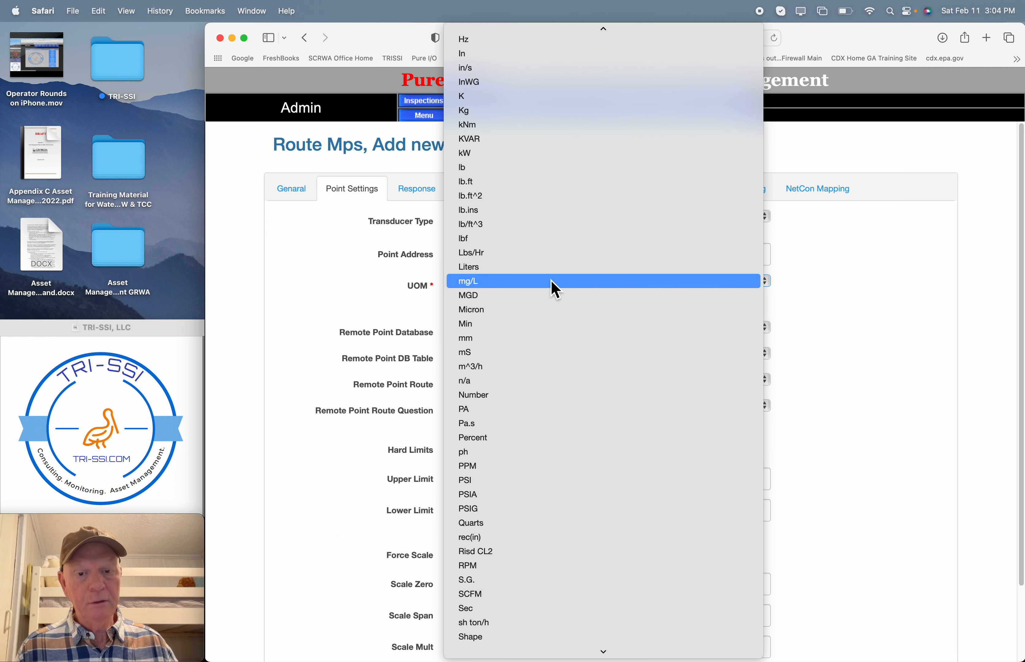
scroll(556, 290, up, 6)
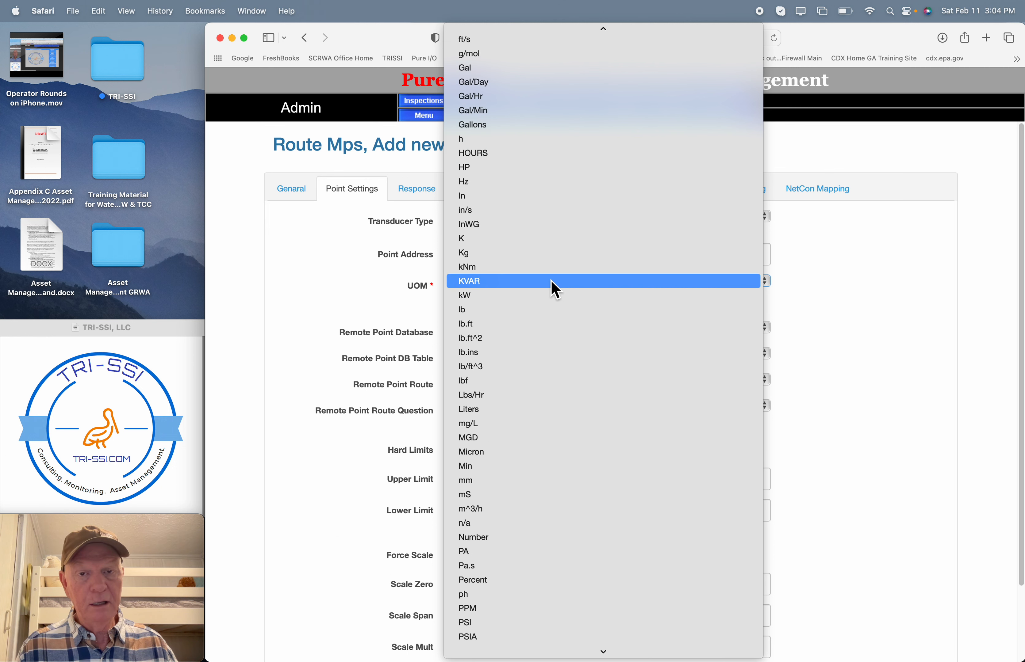
scroll(556, 289, up, 4)
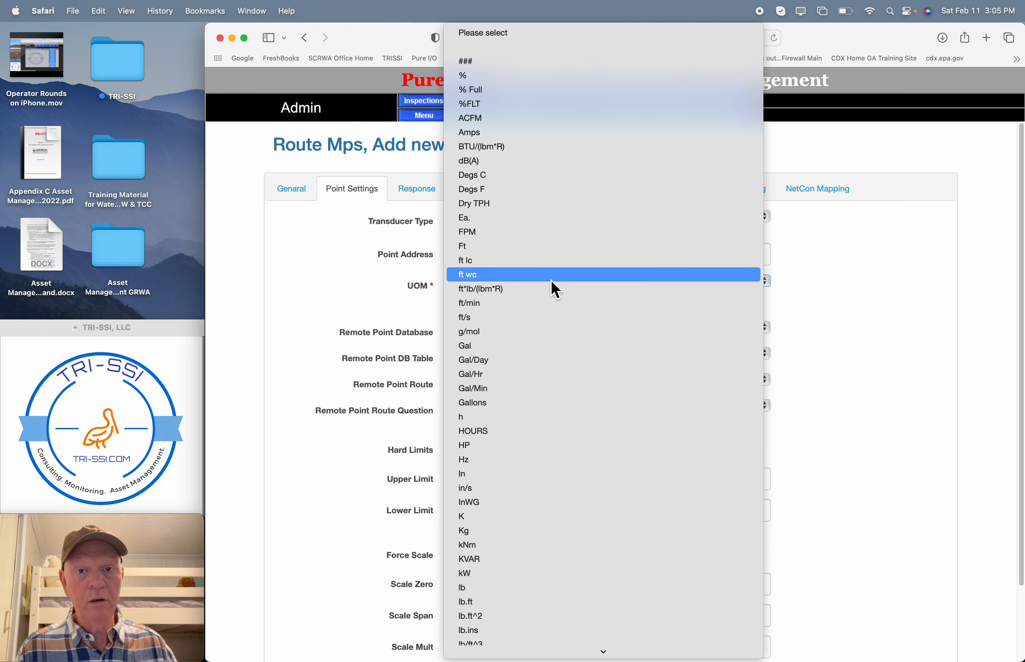
scroll(555, 289, down, 4)
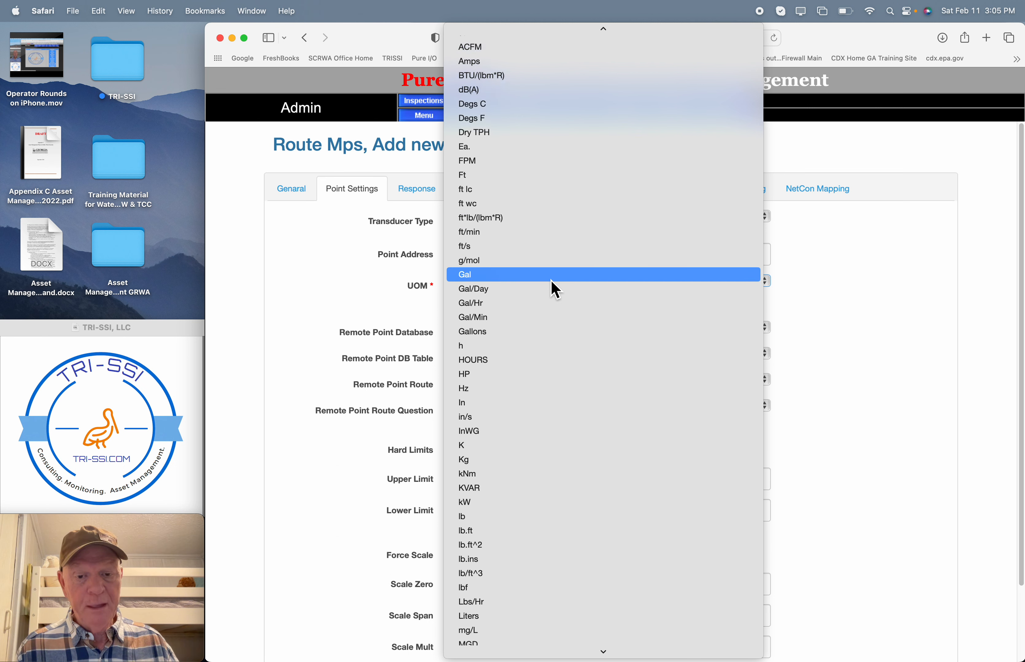
scroll(555, 290, down, 6)
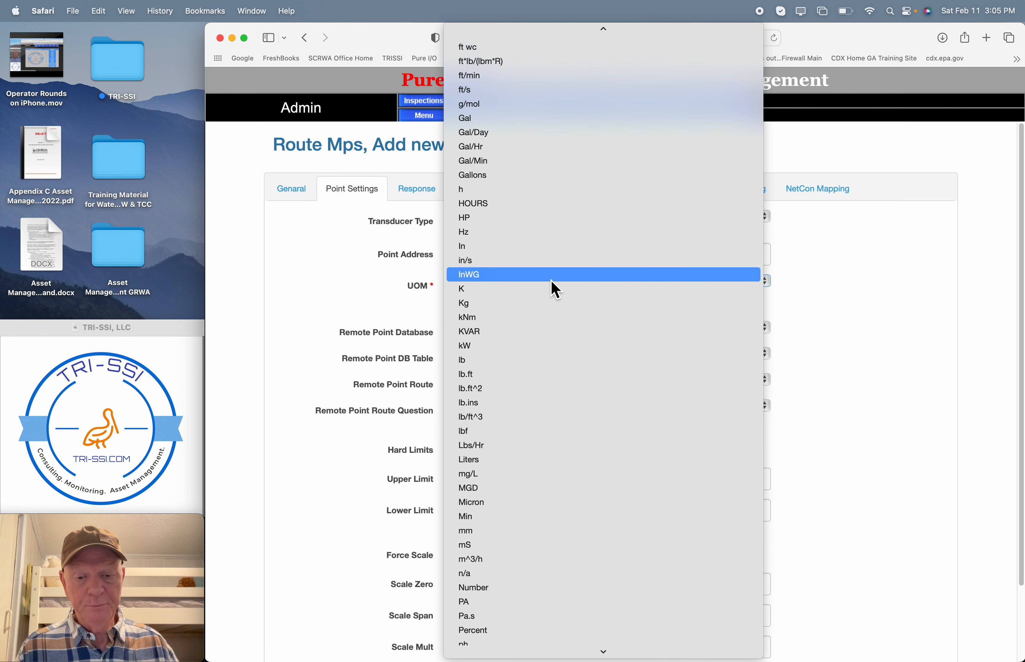
scroll(555, 289, down, 3)
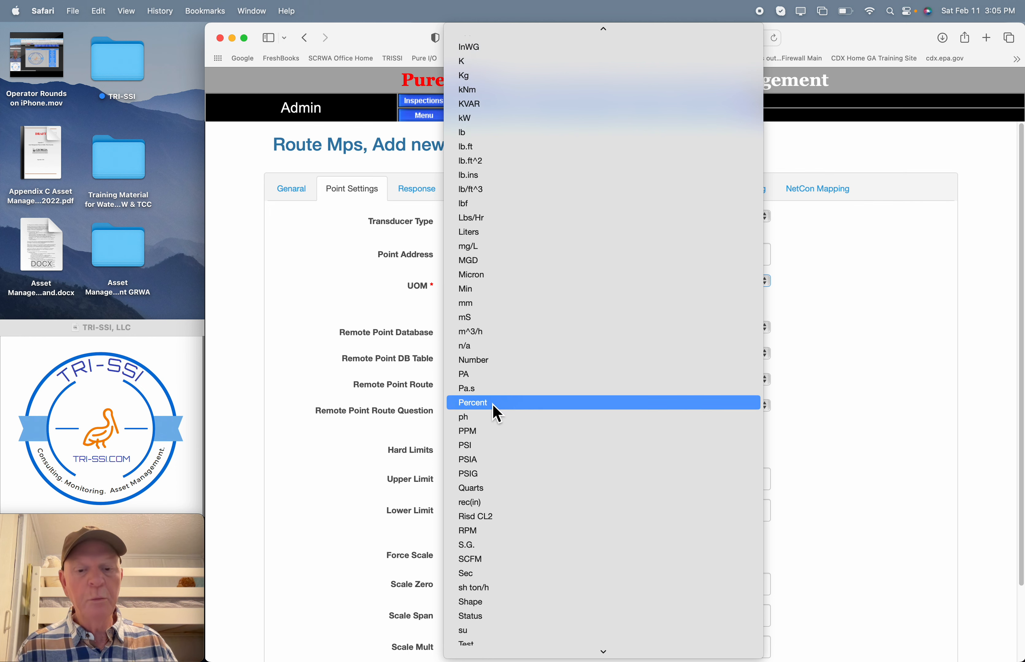
click(493, 404)
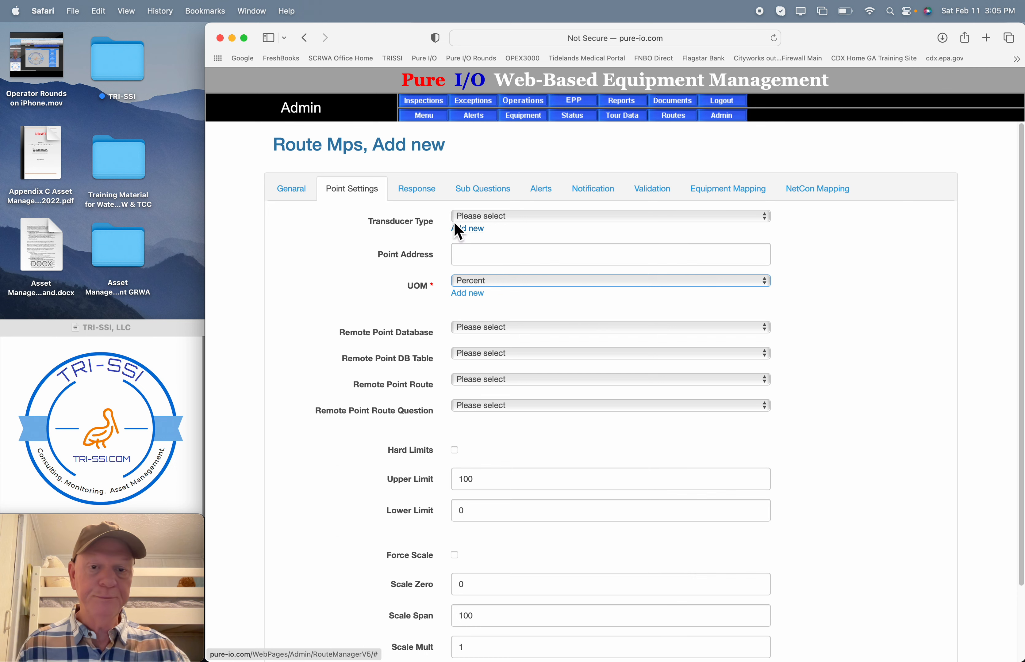
Change the question's response type to Multiple Choice: 4 State
click(418, 194)
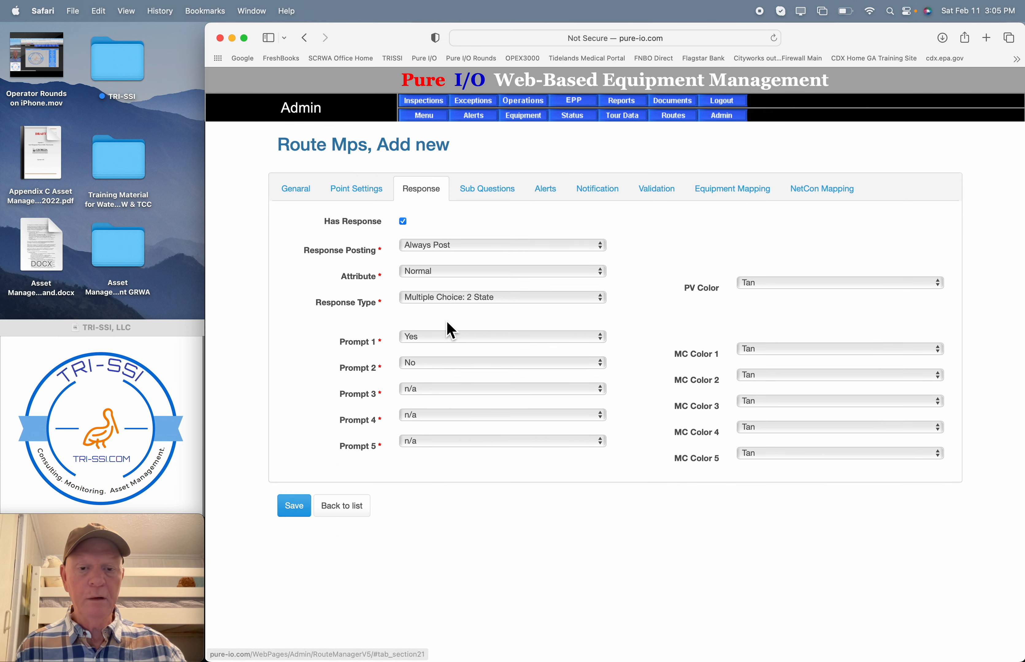
click(474, 309)
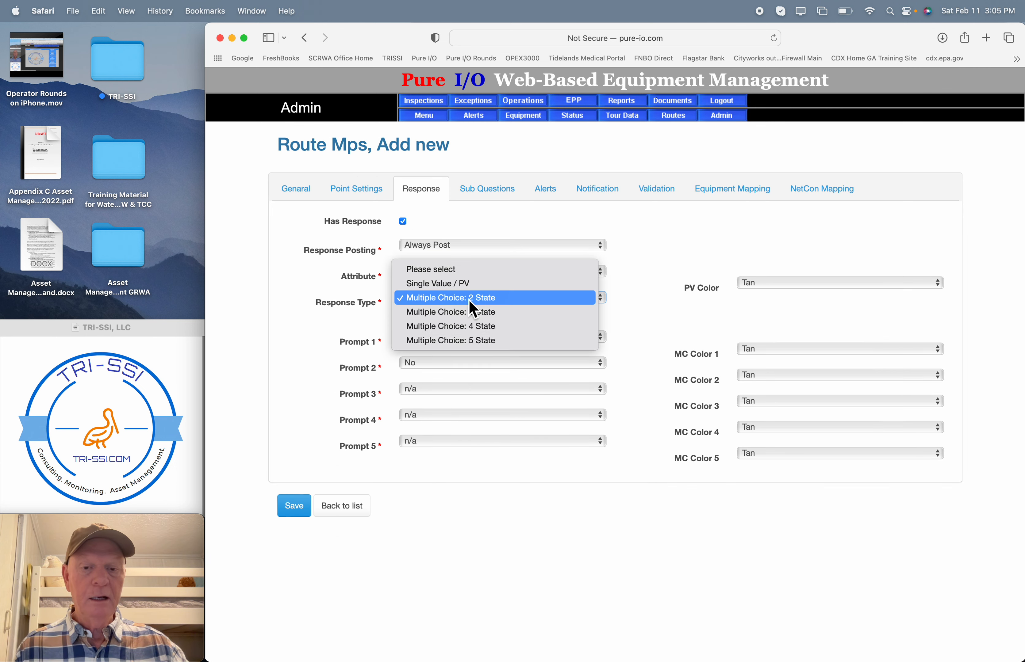
click(471, 332)
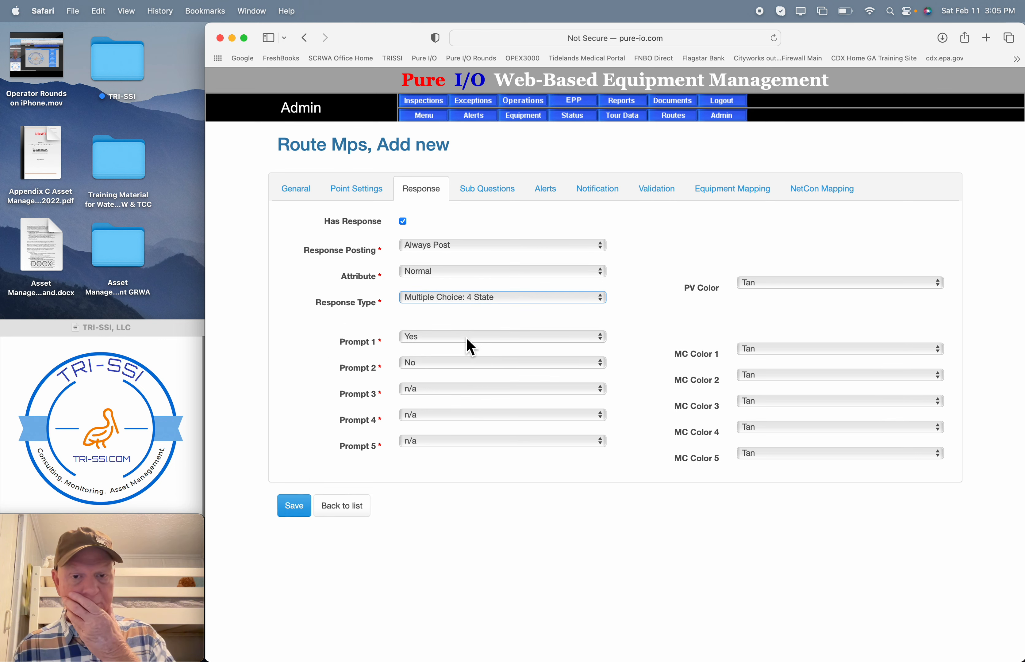
Set the question's first three response prompts to Low, Normal and High
click(468, 338)
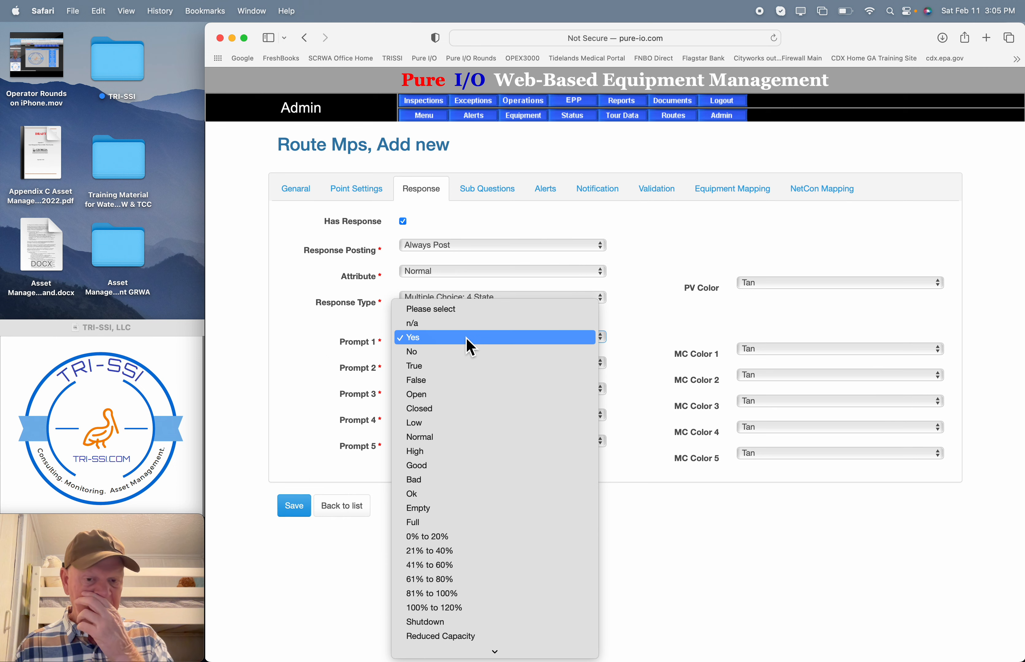
click(431, 438)
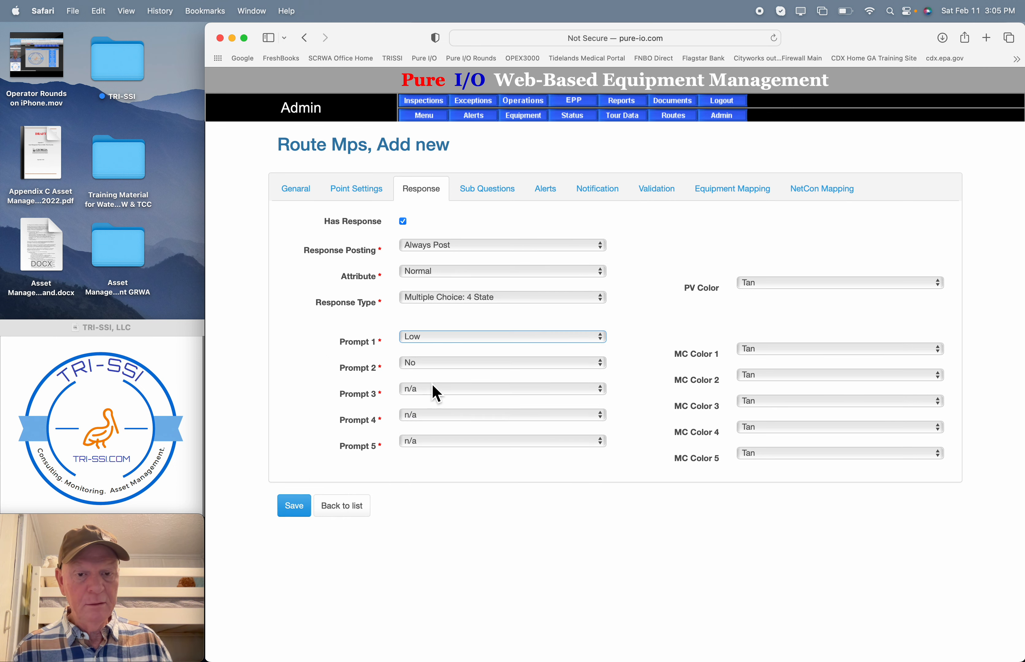
click(436, 367)
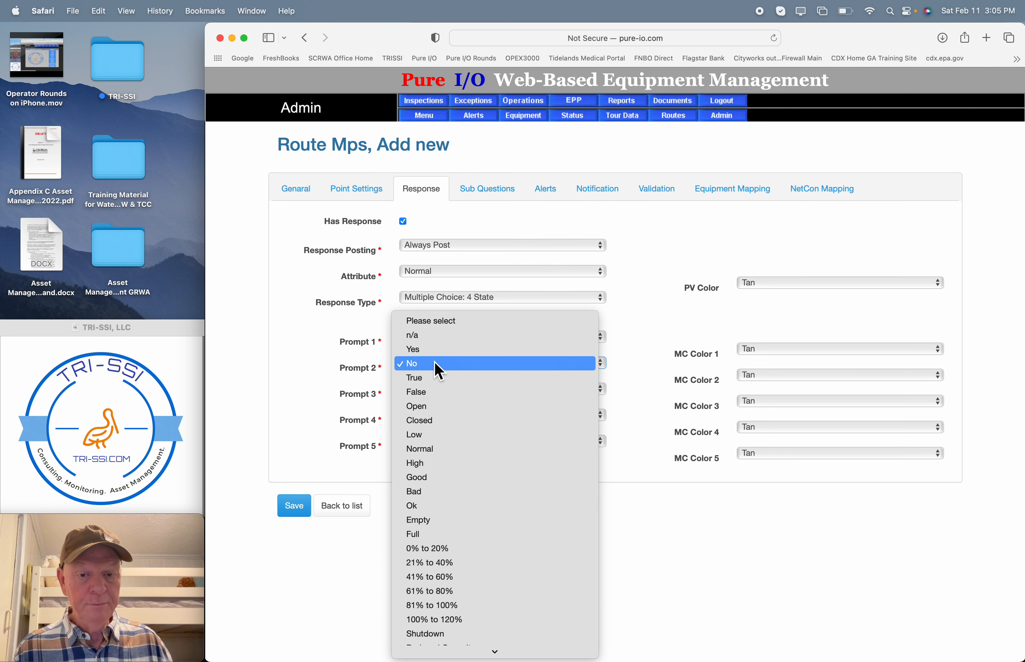
click(430, 450)
click(436, 389)
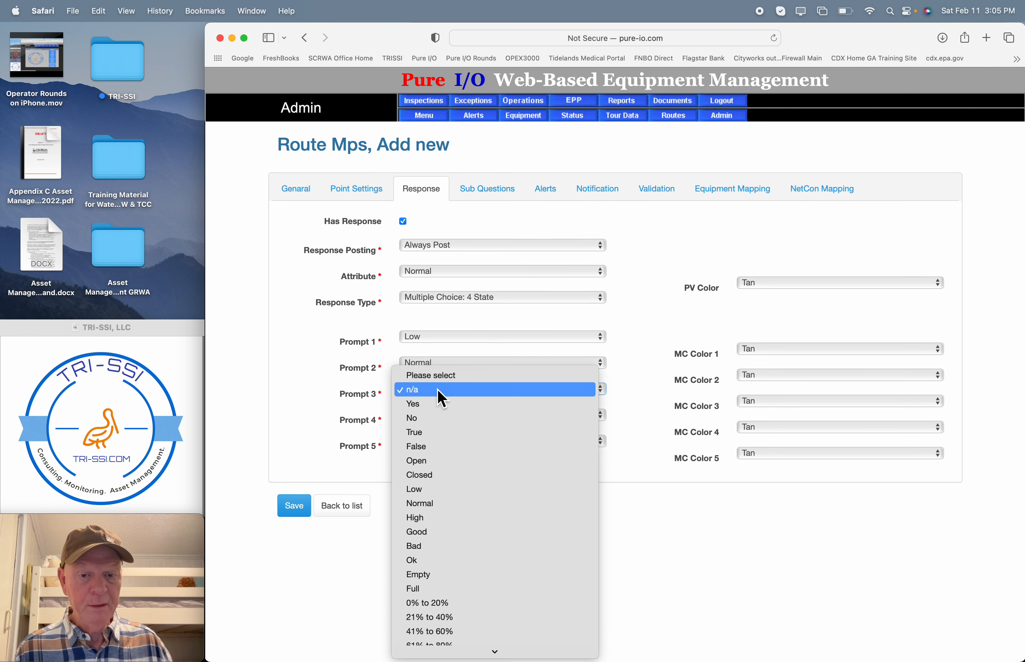
click(432, 517)
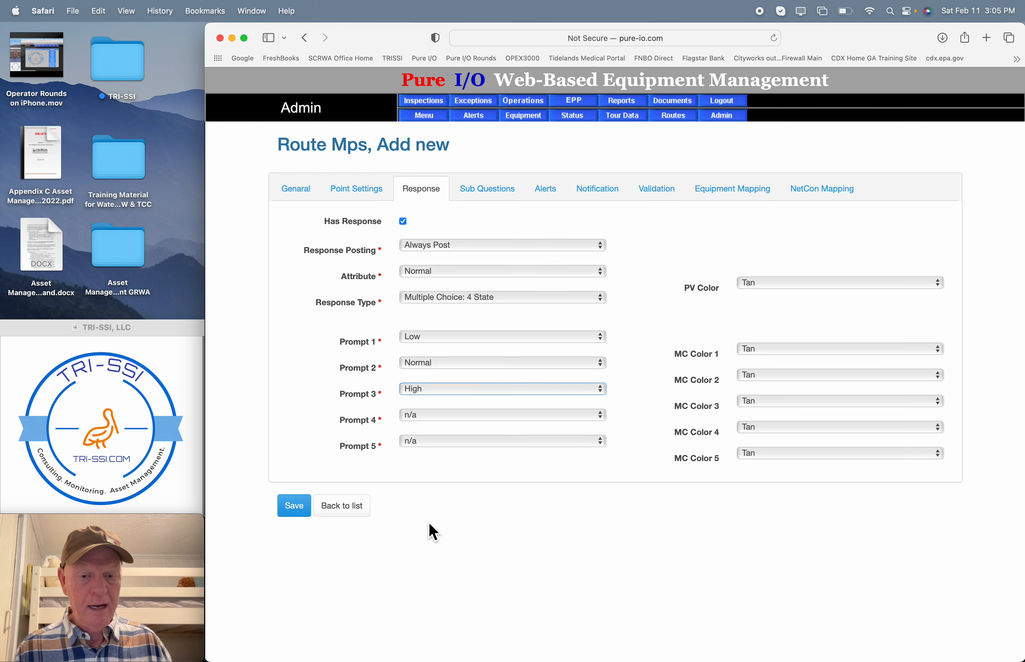
Set Prompt 4 to 100% to 120%, Prompt 3 to 81% to 100% and Prompt 2 to 41% to 60%
click(450, 414)
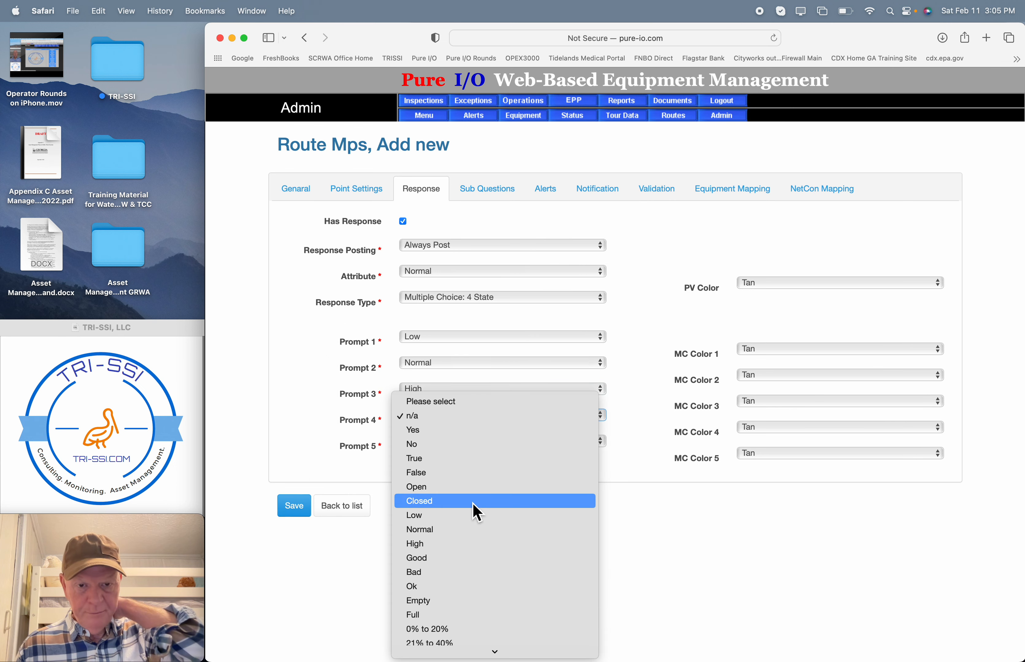
scroll(476, 513, down, 2)
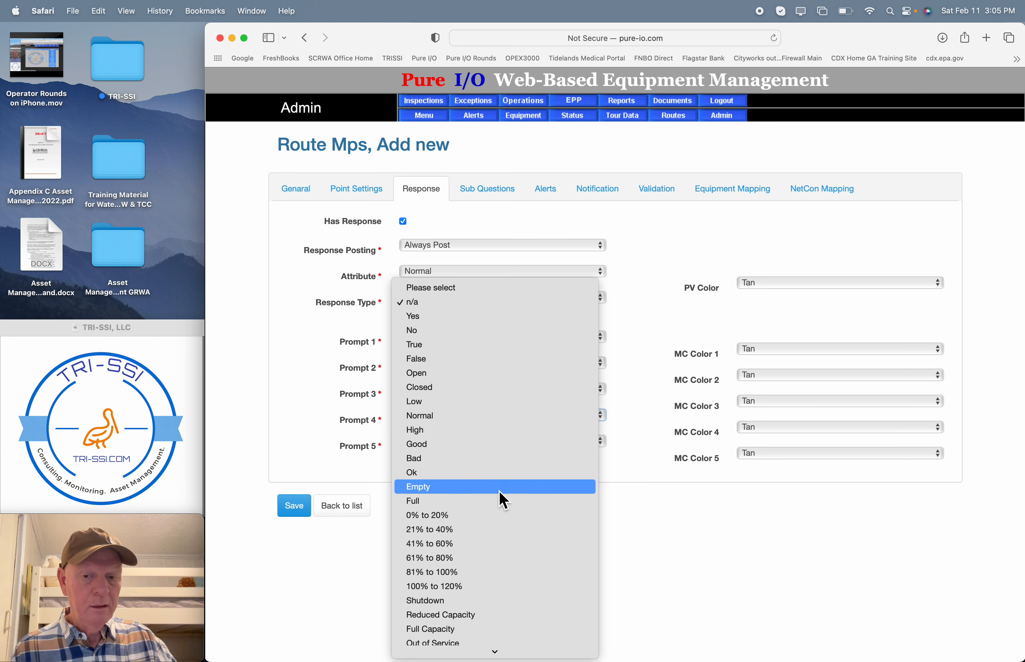
click(443, 591)
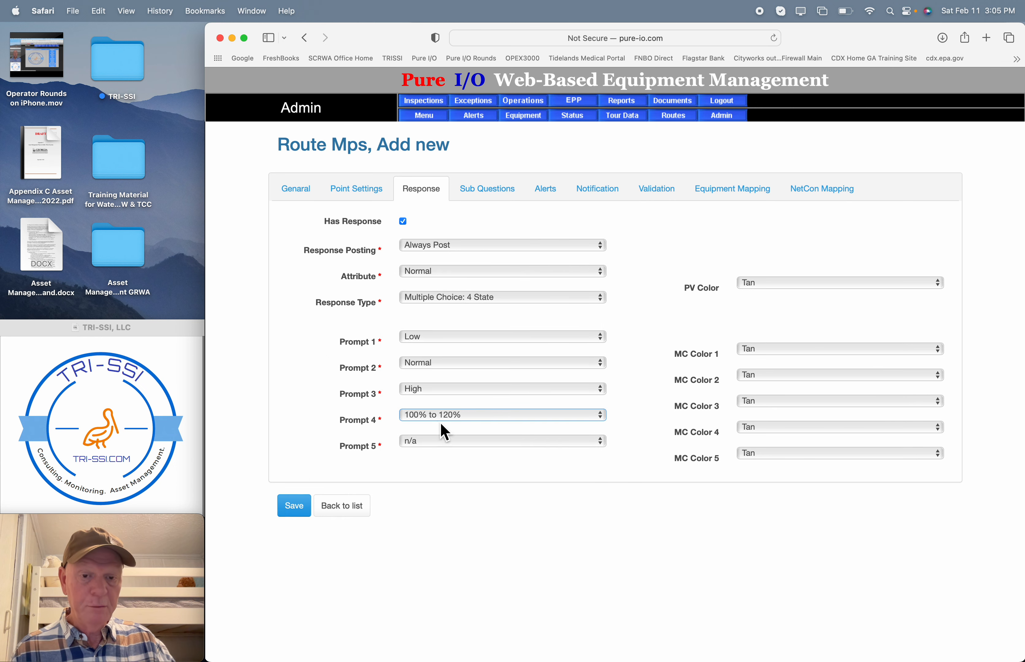
click(447, 391)
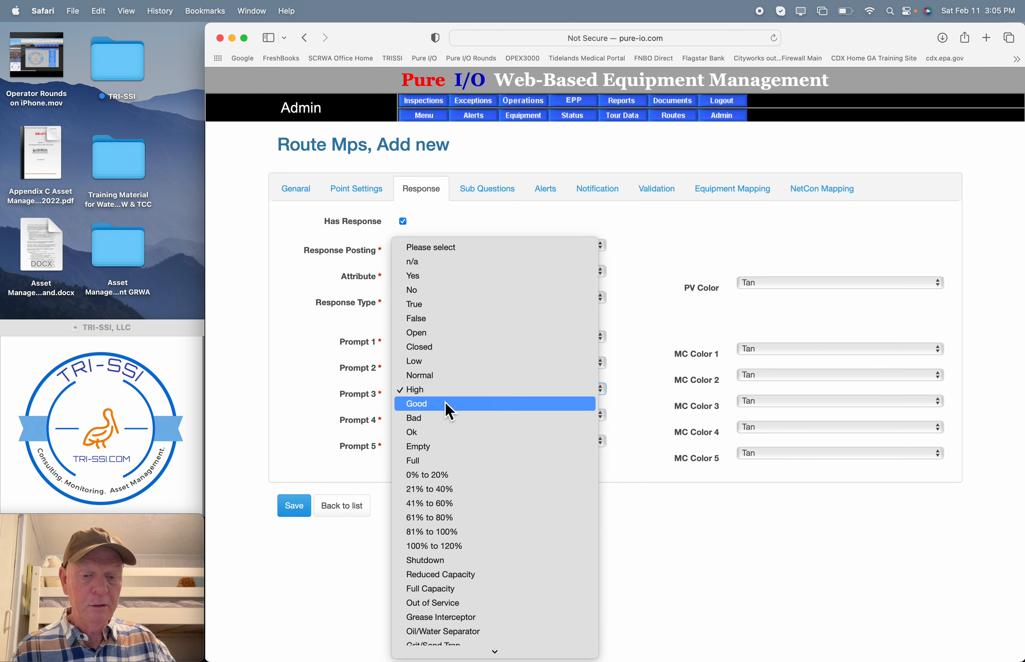
click(444, 533)
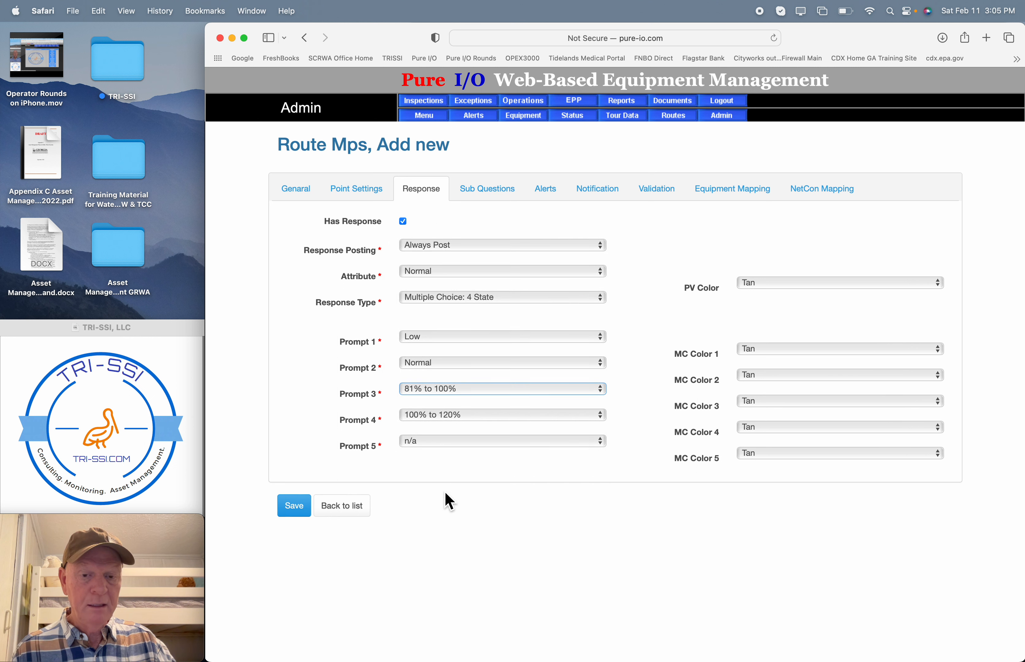
click(452, 366)
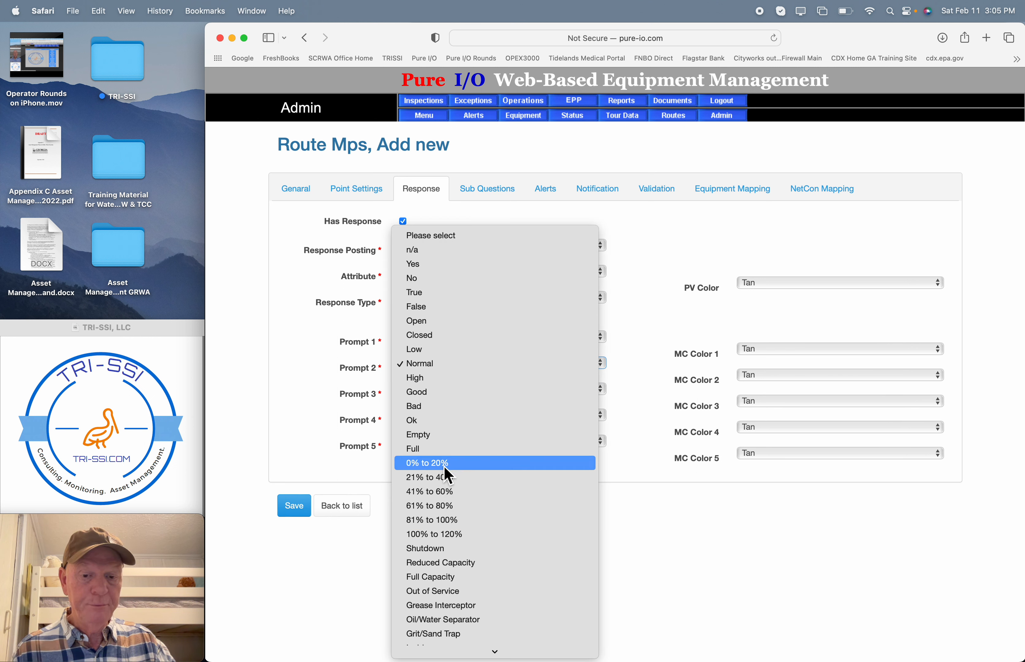
click(439, 496)
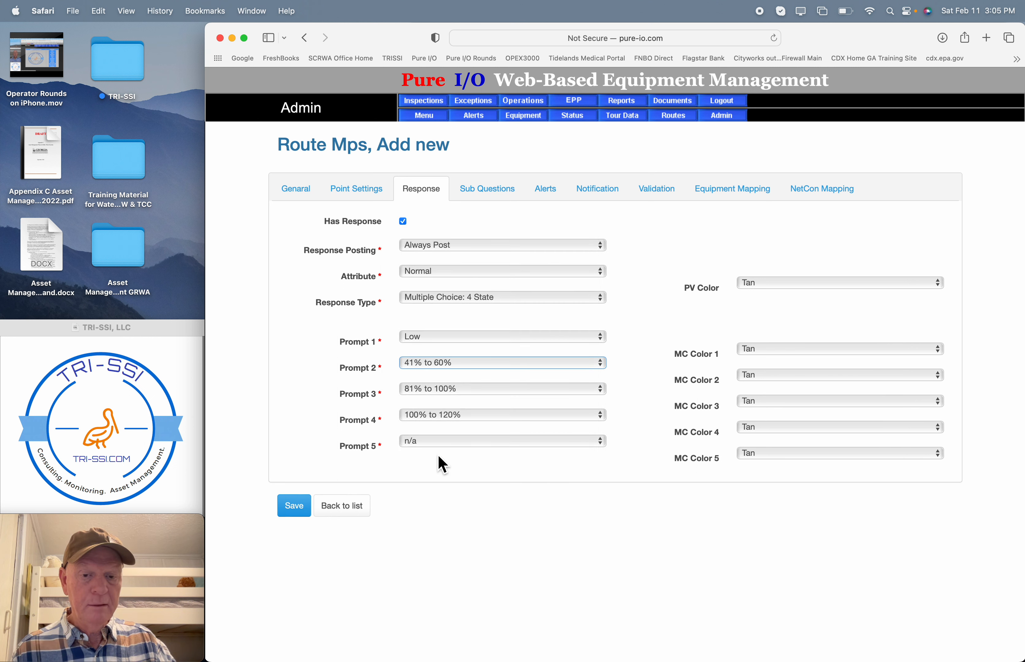
Set Prompts 1 through 4 to 0% to 20%, 21% to 40%, 41% to 60% and 81% to 100%
click(441, 336)
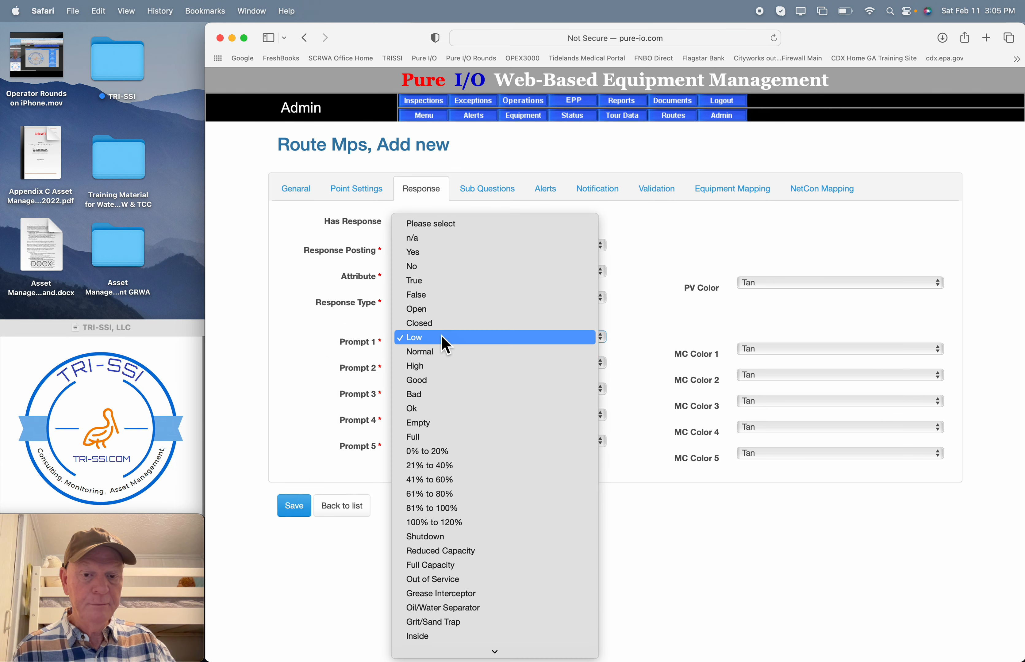
click(441, 456)
click(443, 366)
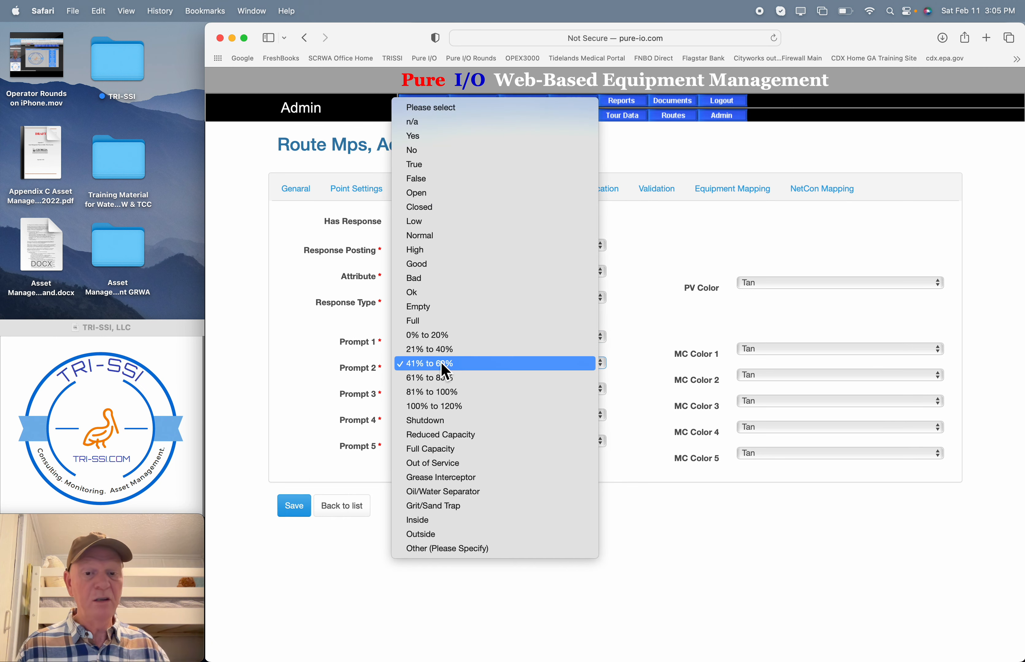
click(441, 351)
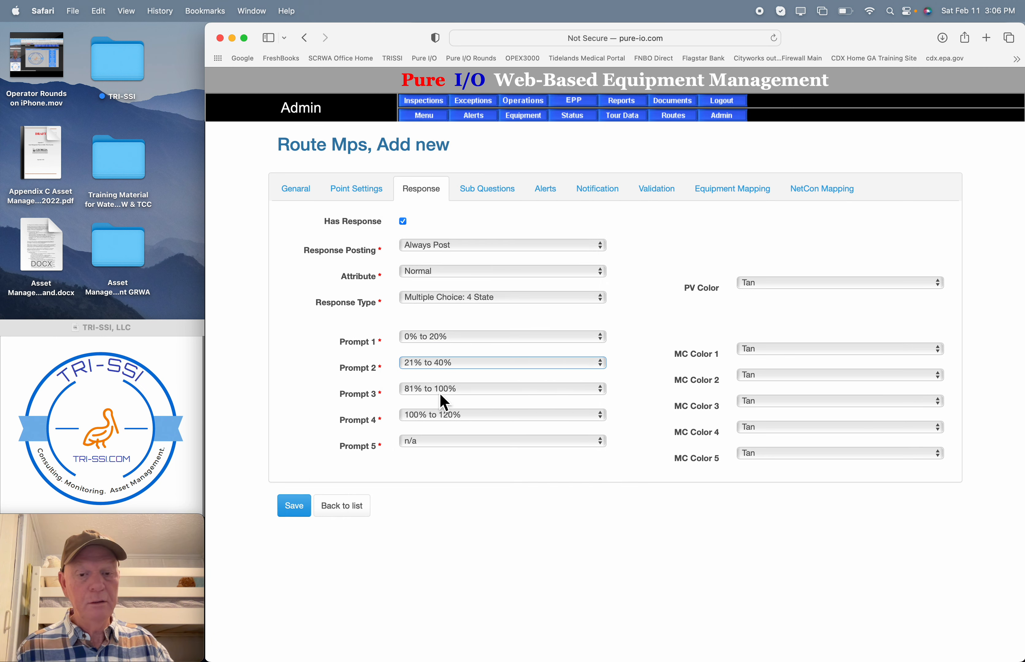
click(440, 394)
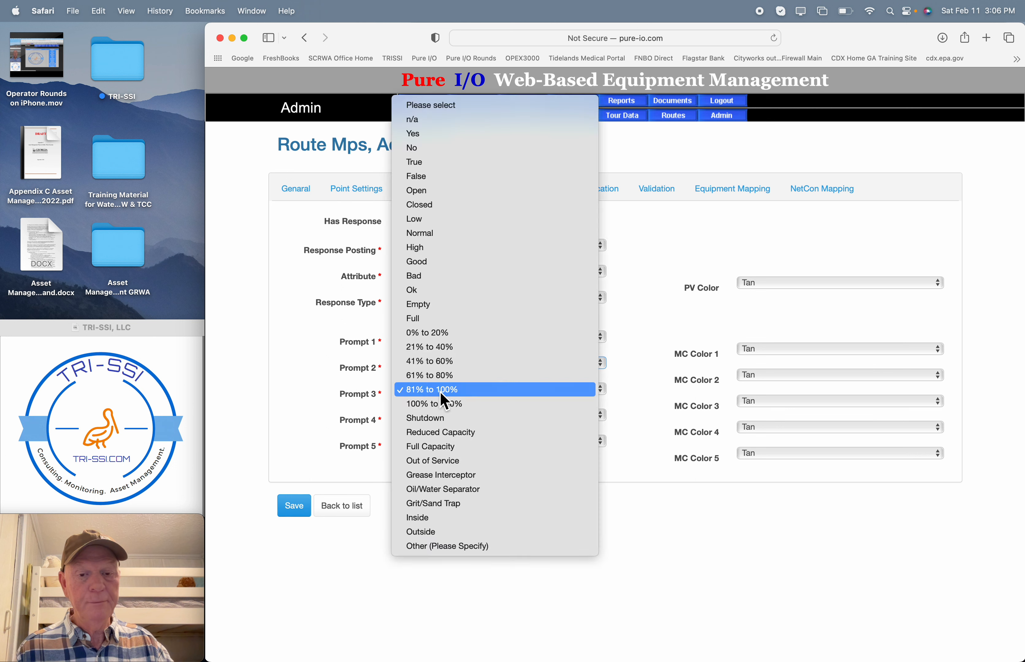
click(441, 369)
click(439, 421)
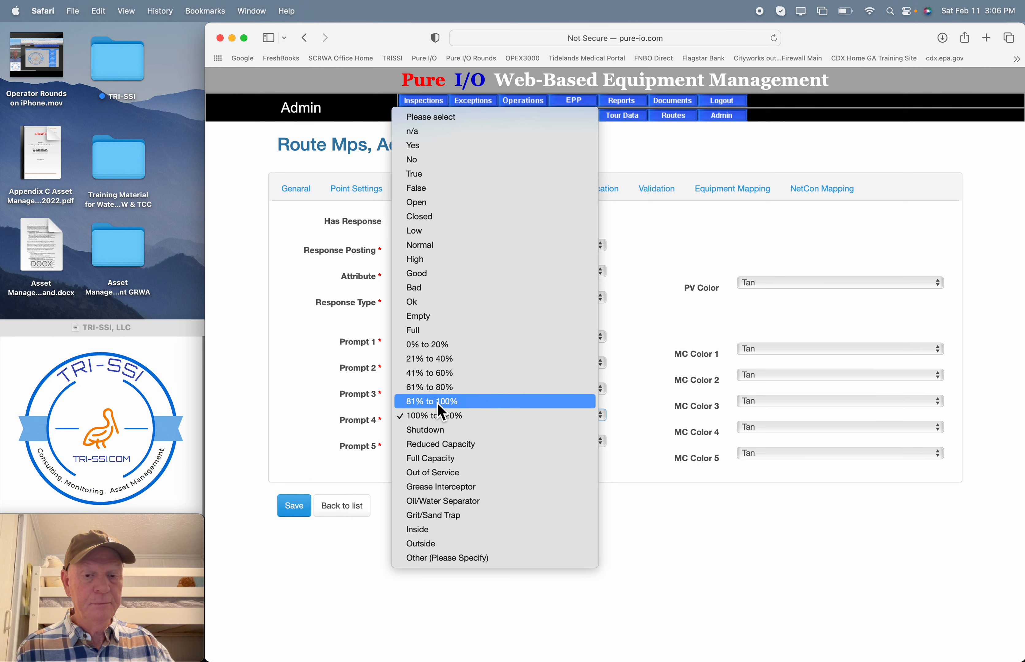
click(441, 405)
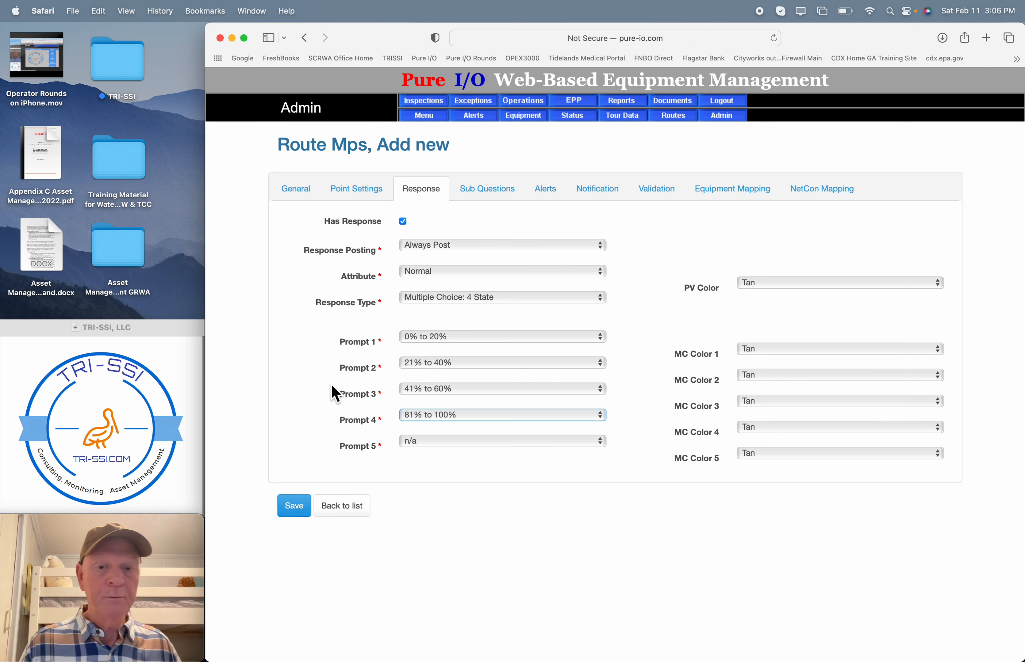
Disable the question's low alert and enable a high alert with value 4 and type Reading Equal To Limit
click(558, 204)
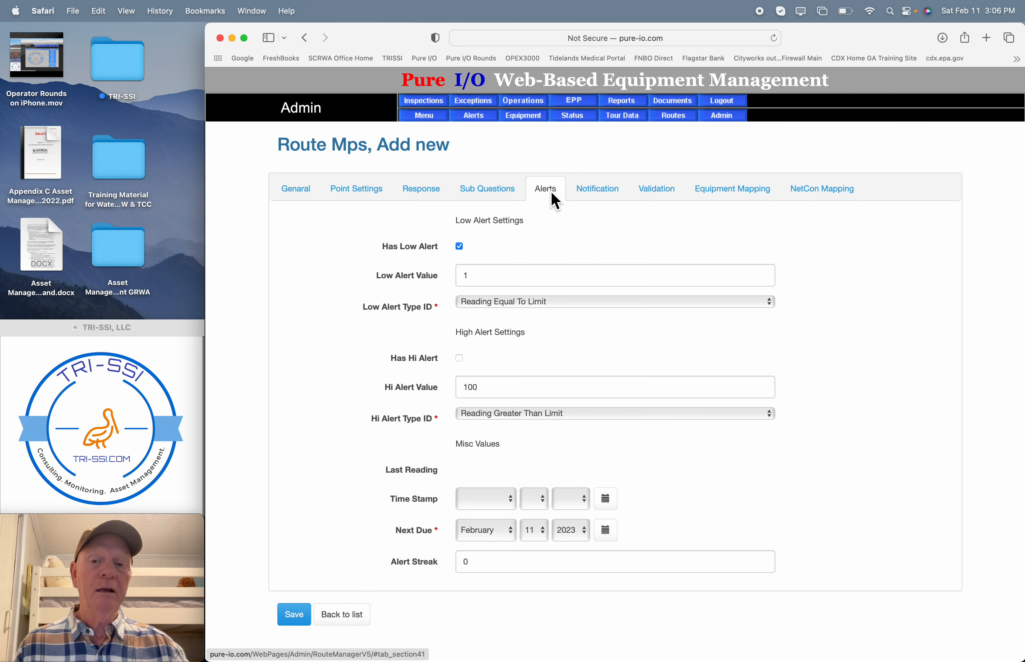
click(460, 247)
double_click(483, 392)
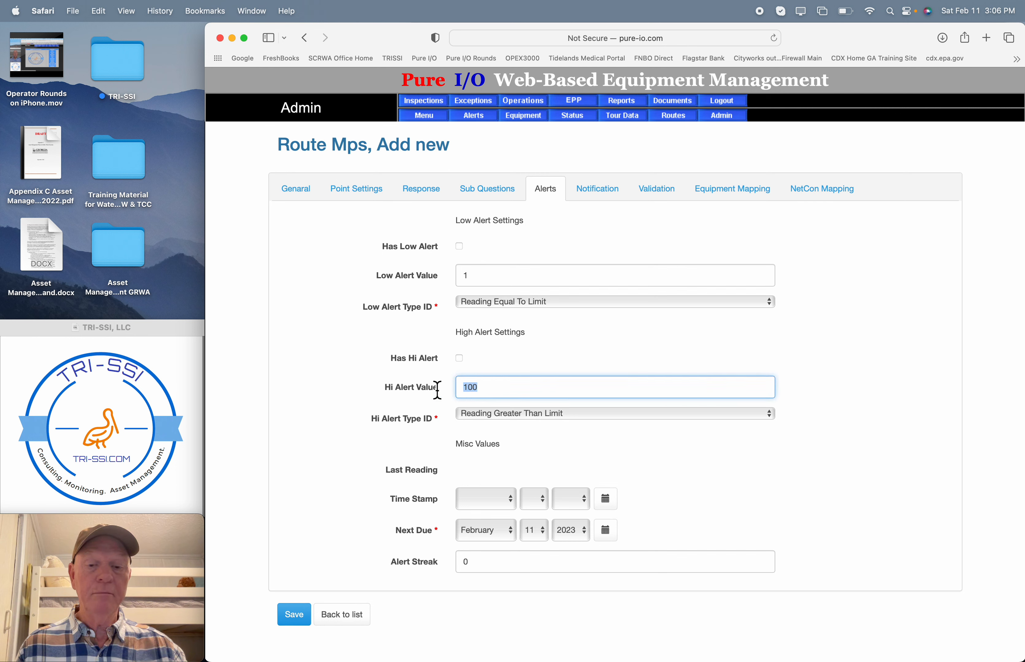
text(4)
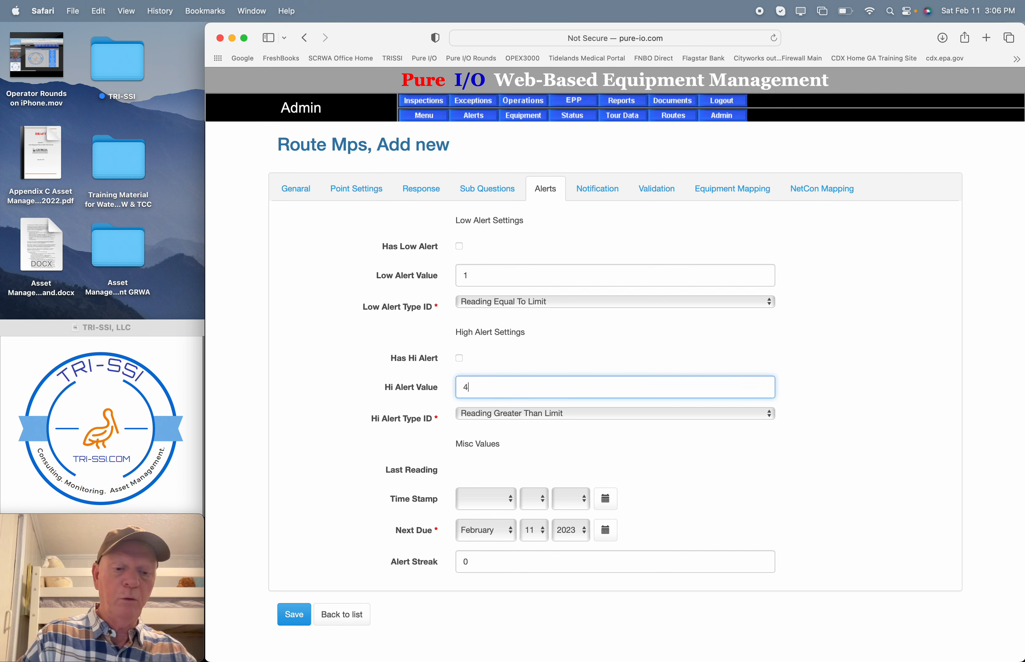
click(460, 358)
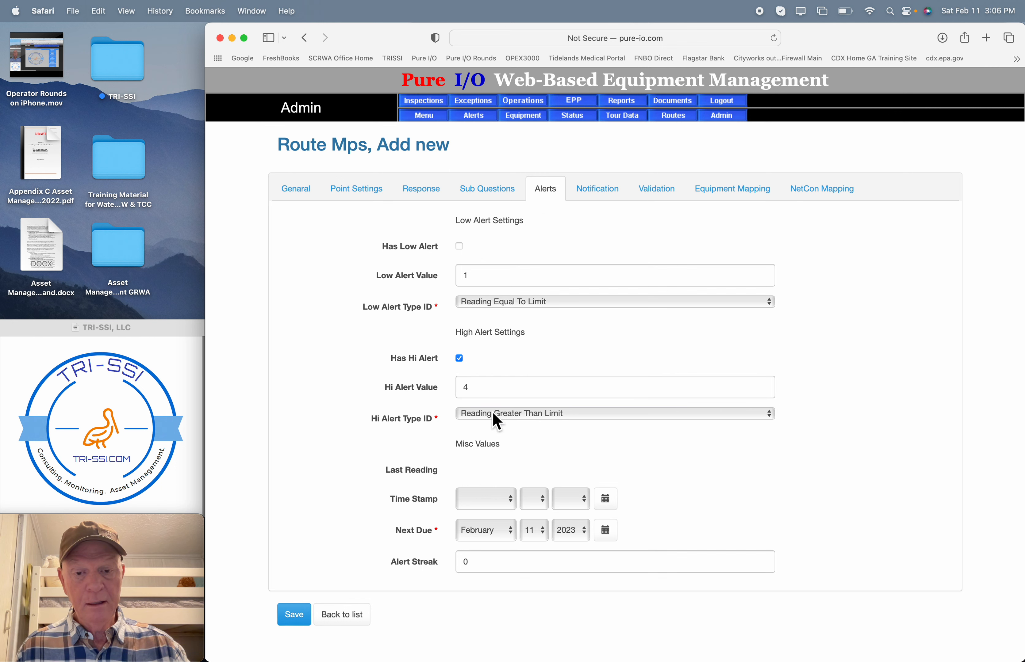
click(505, 425)
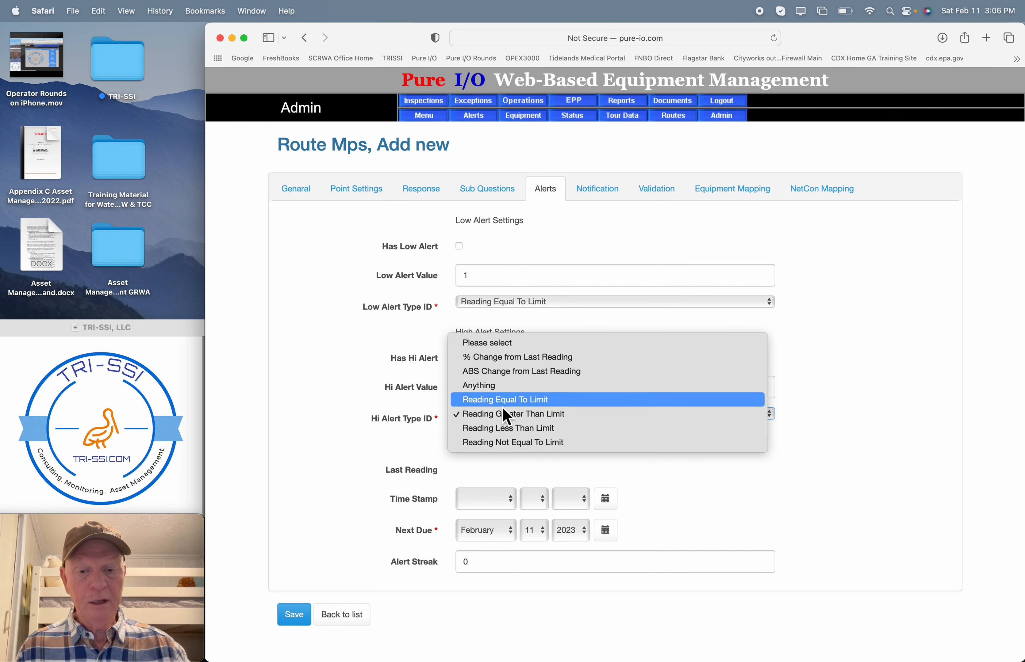
click(503, 406)
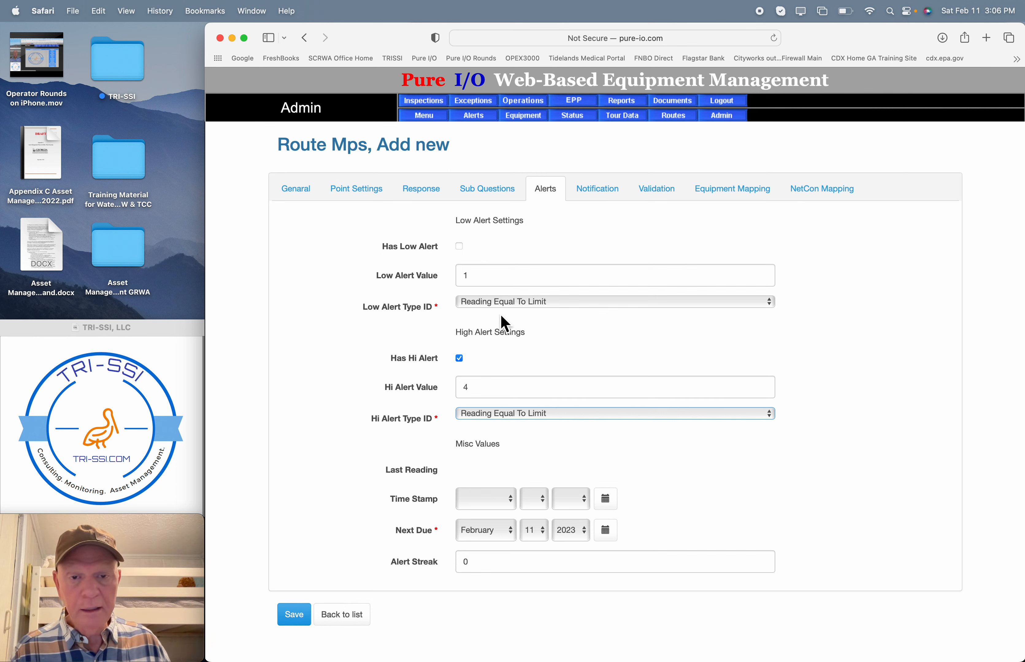
click(461, 250)
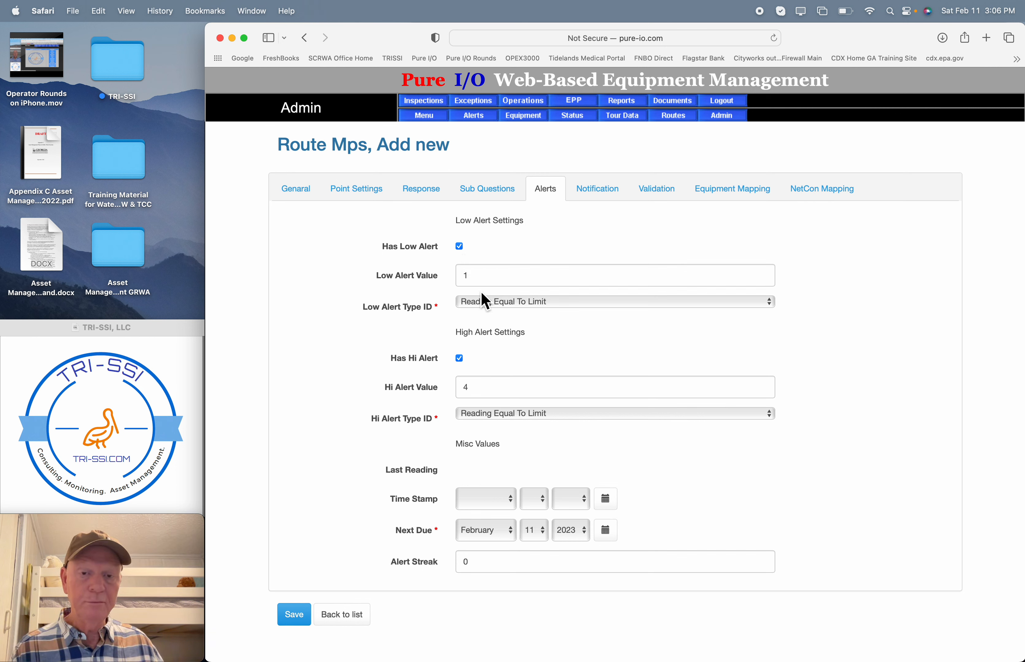
click(460, 248)
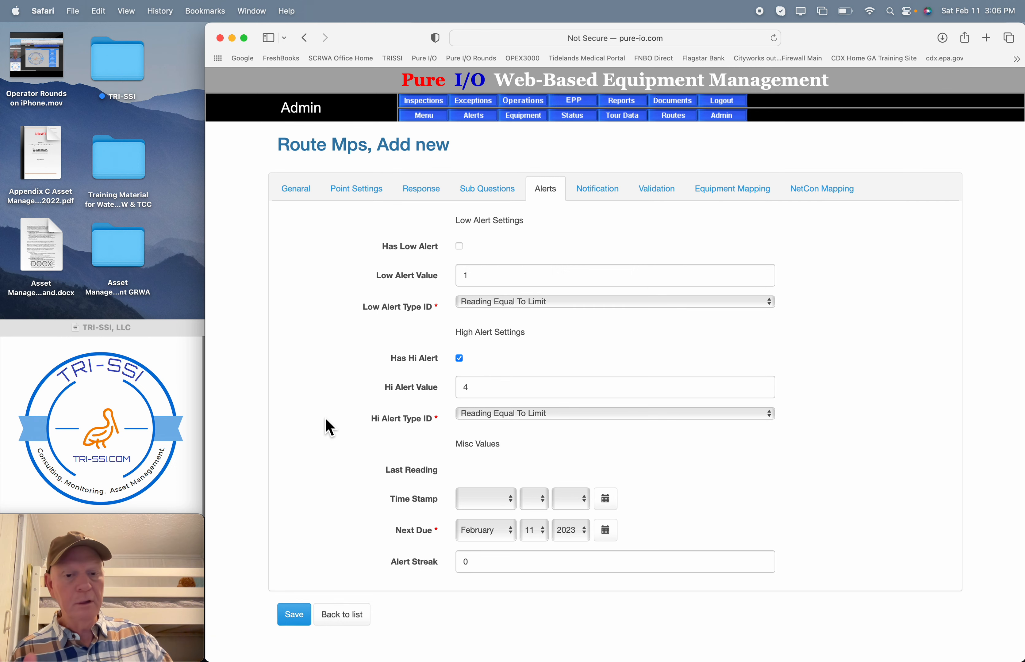
Save the Wet Well Pit Level question and return to the Lift Station #5 question list
click(301, 192)
scroll(342, 381, down, 1)
scroll(342, 381, down, 3)
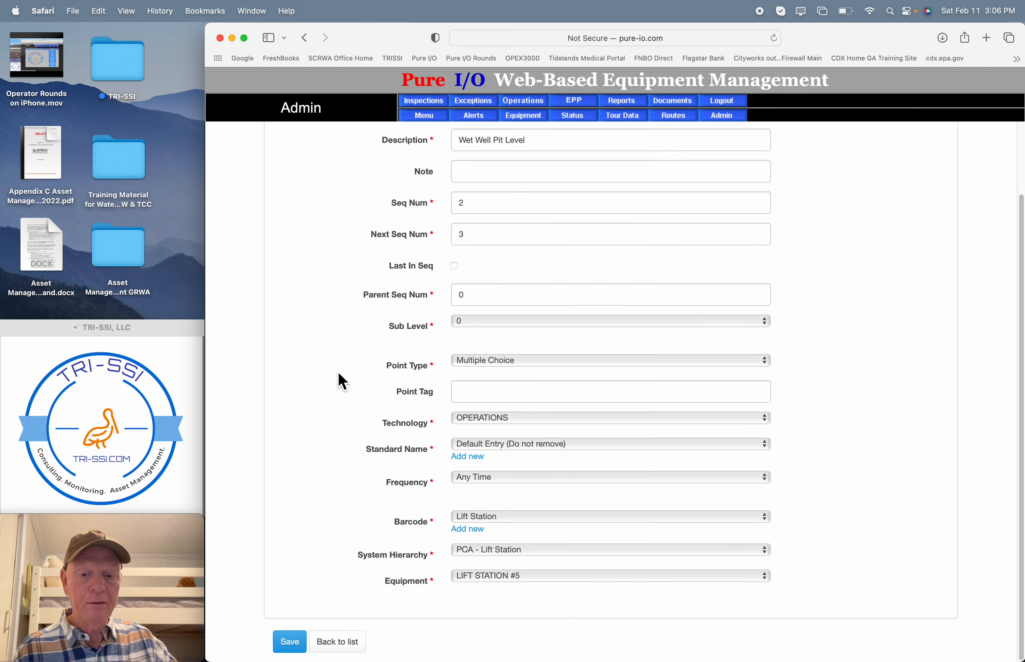
click(304, 649)
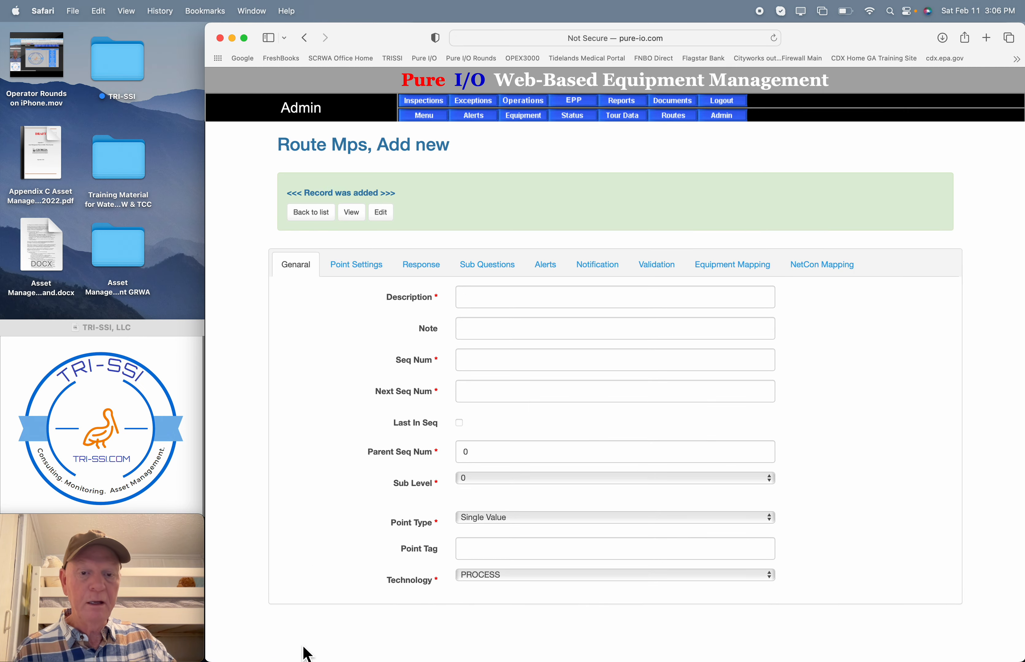
click(307, 212)
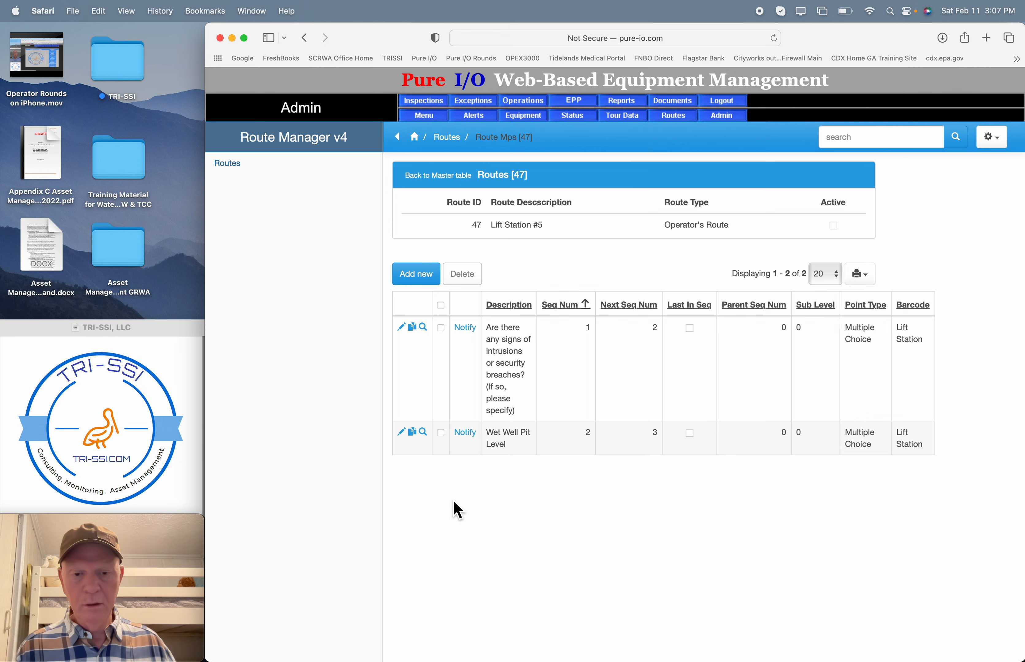
Start a copy of the Wet Well Pit Level question and copy the Floats Checked text from the Lift Station Route Mps PDF in Acrobat Reader
click(412, 433)
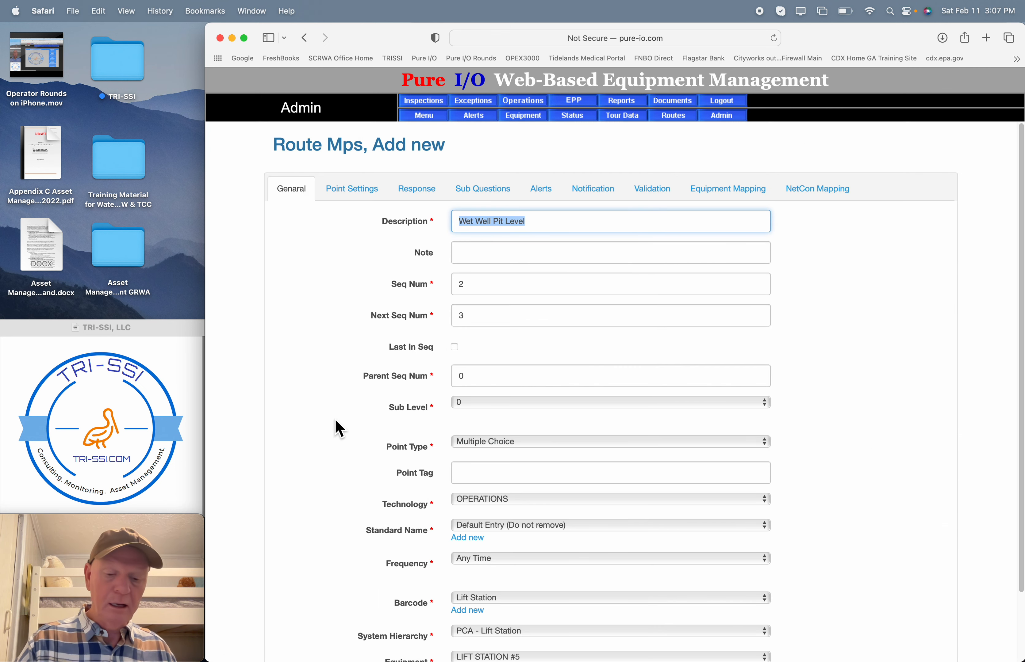
key(super+Tab)
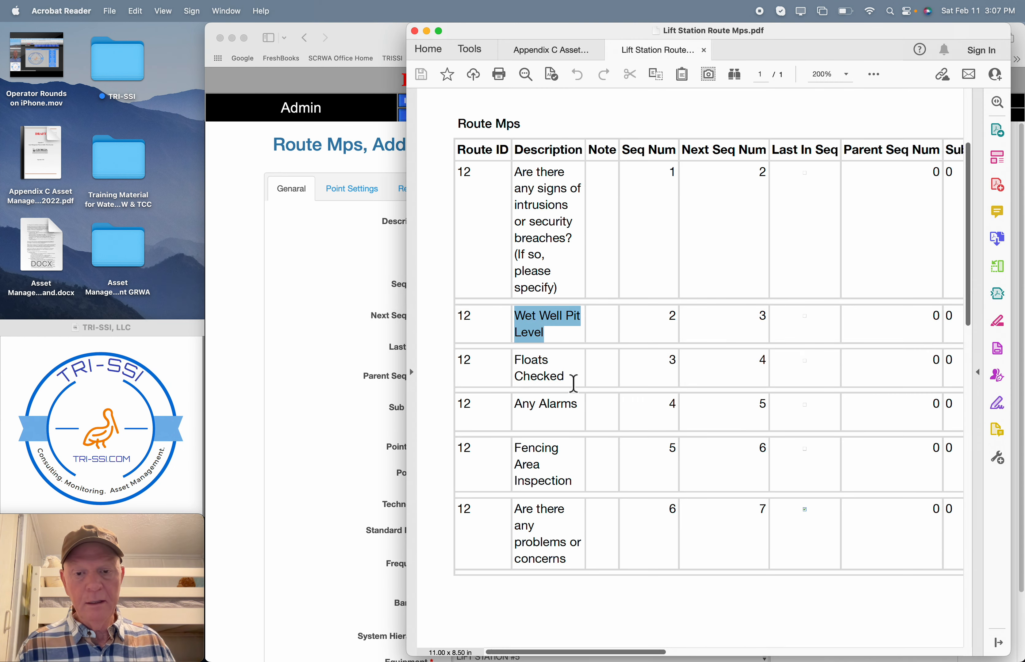
drag(574, 381, 513, 366)
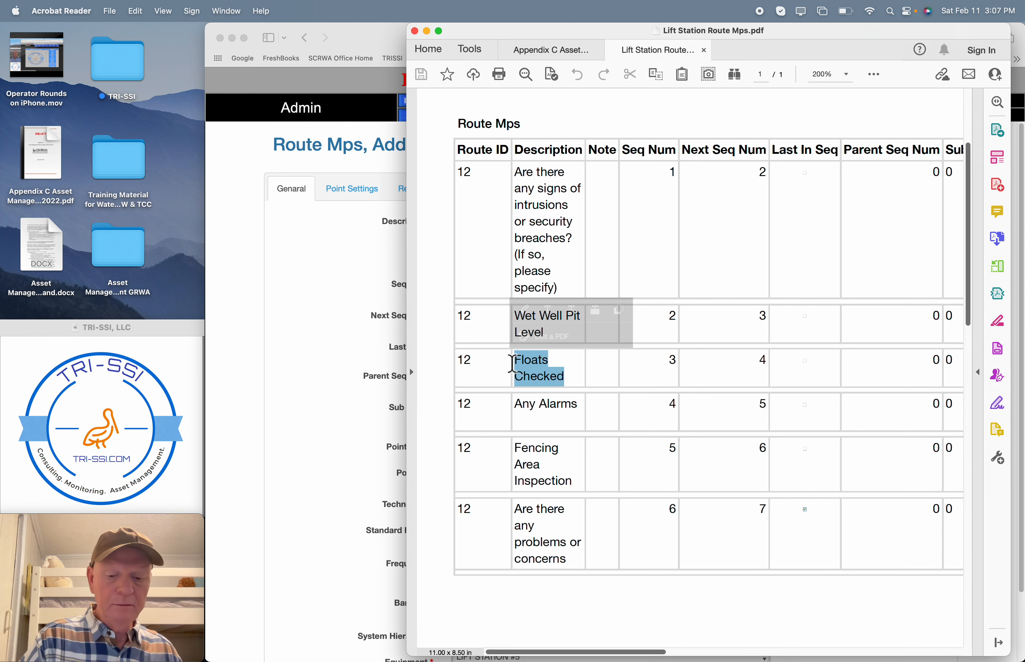
click(318, 424)
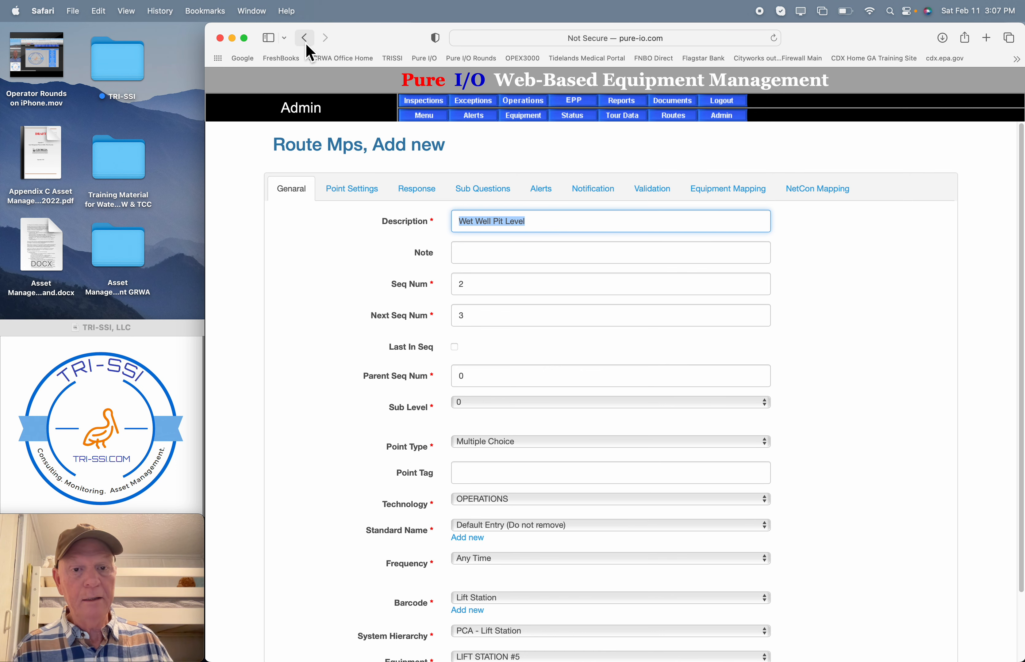
Abandon the Wet Well Pit Level copy and instead duplicate the intrusions or security breaches question with the description Floats Checked
scroll(371, 453, down, 4)
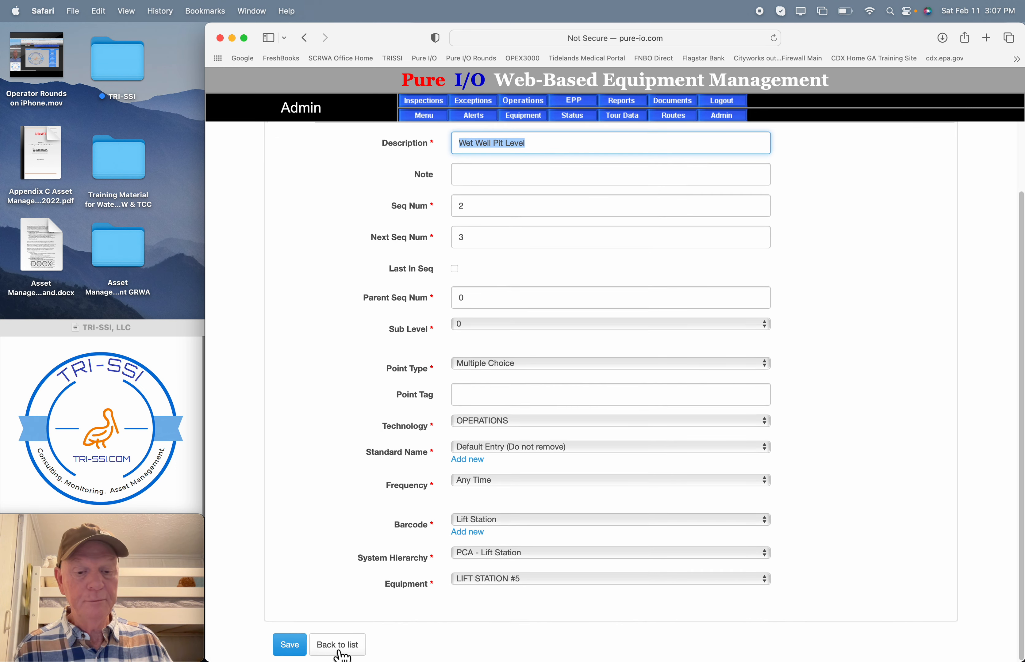
click(340, 653)
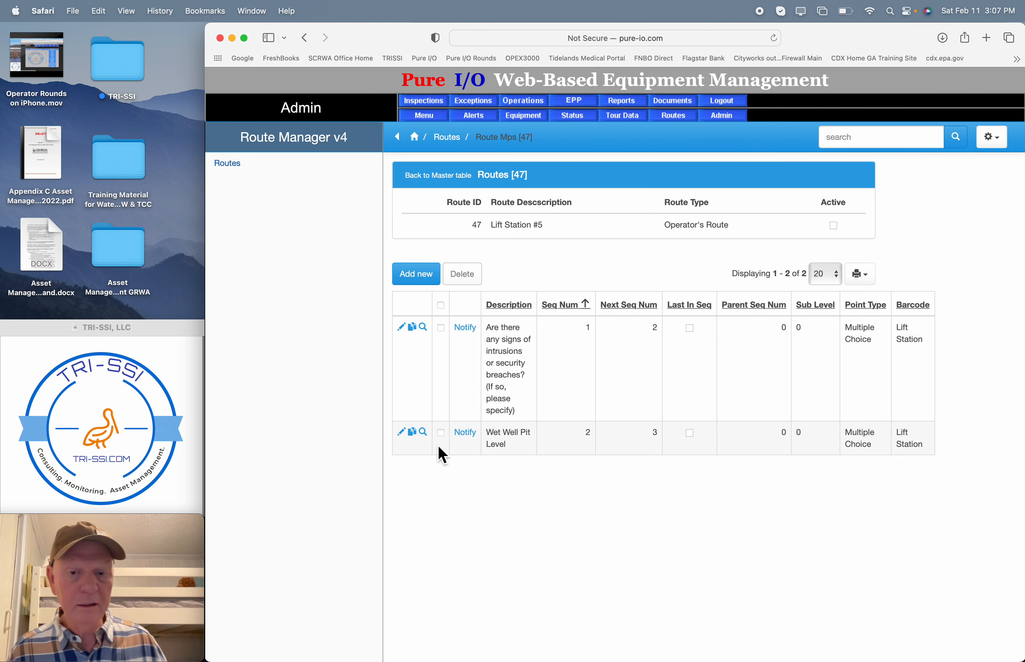
click(413, 330)
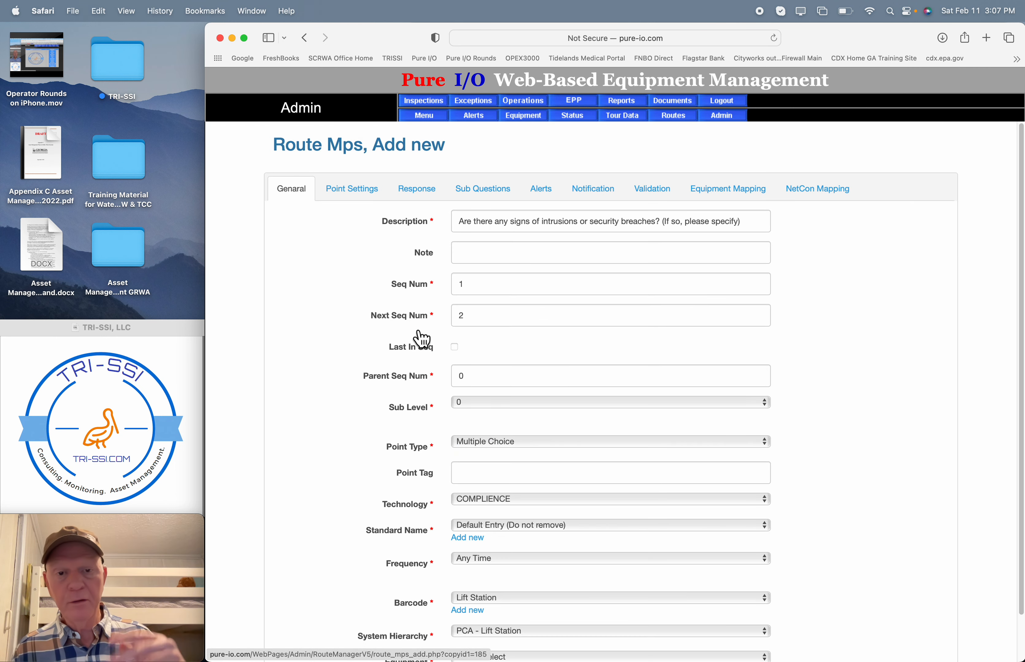
triple_click(624, 219)
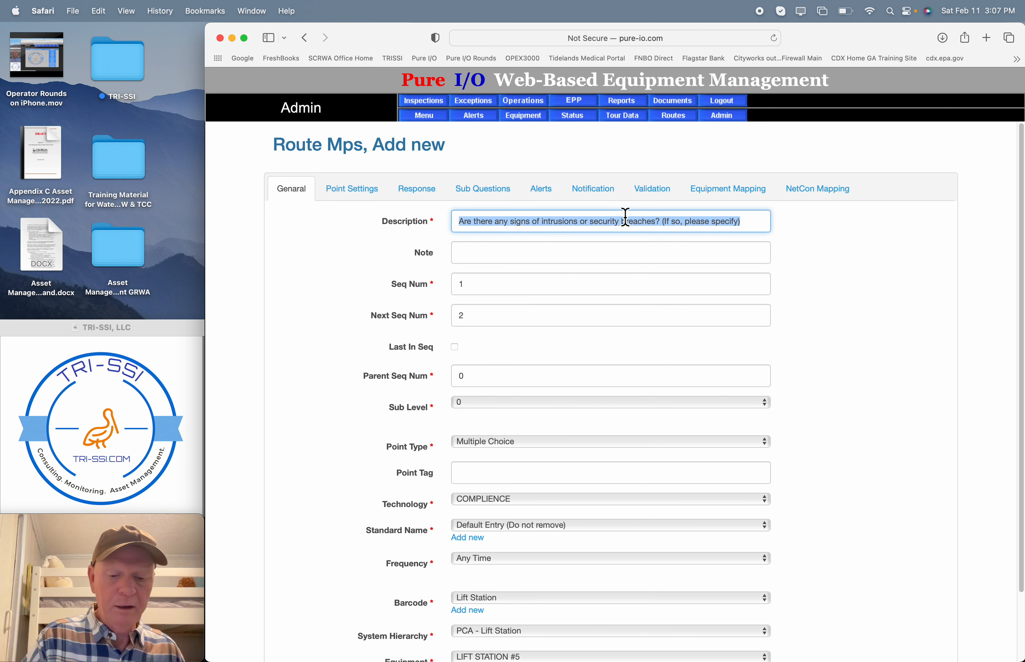
text(Floats Checked)
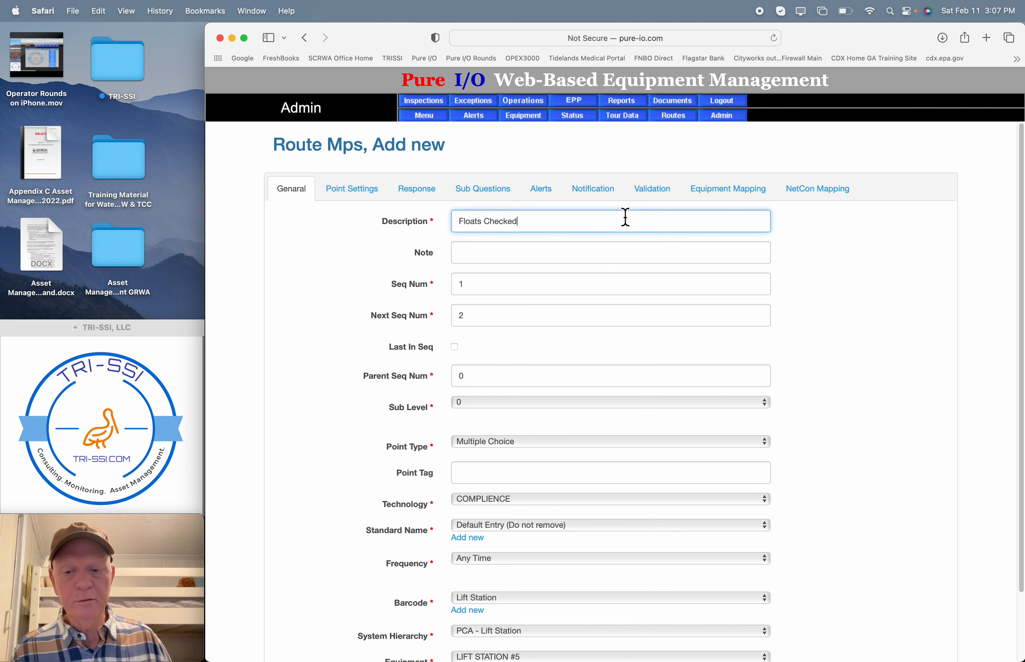
Complete the new route point's description as "Floats Checked?", disable its low alert, and review its response and point settings
text(?)
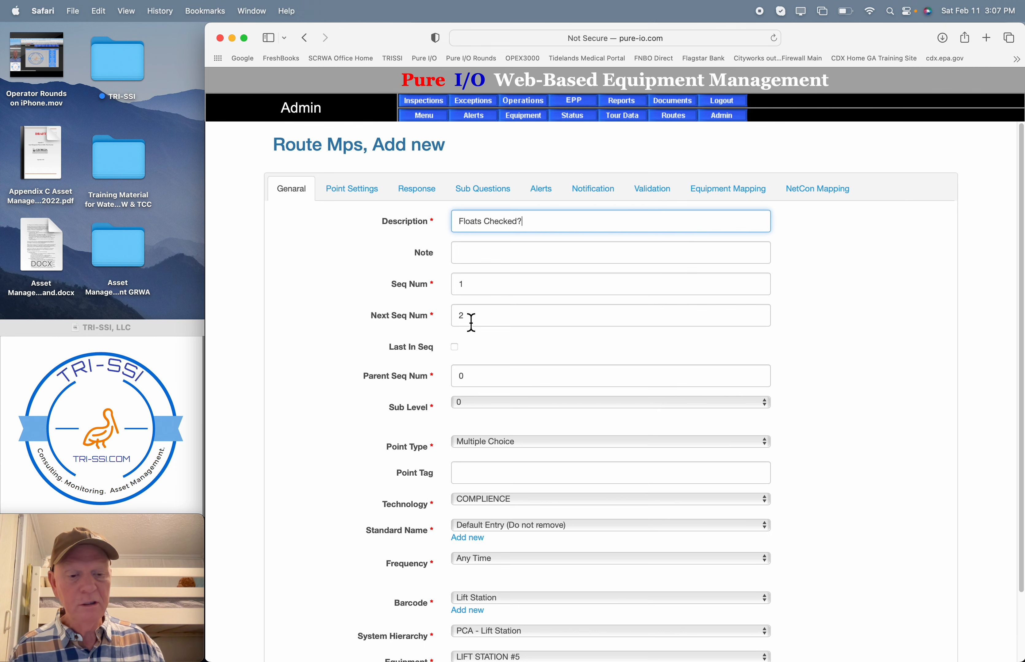
click(543, 190)
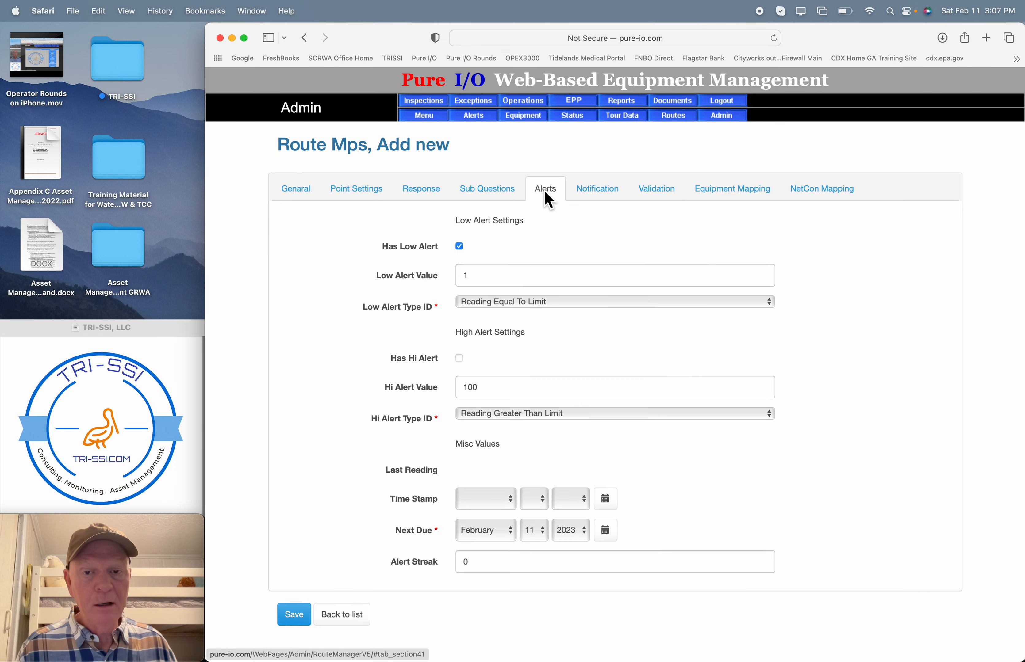
click(460, 247)
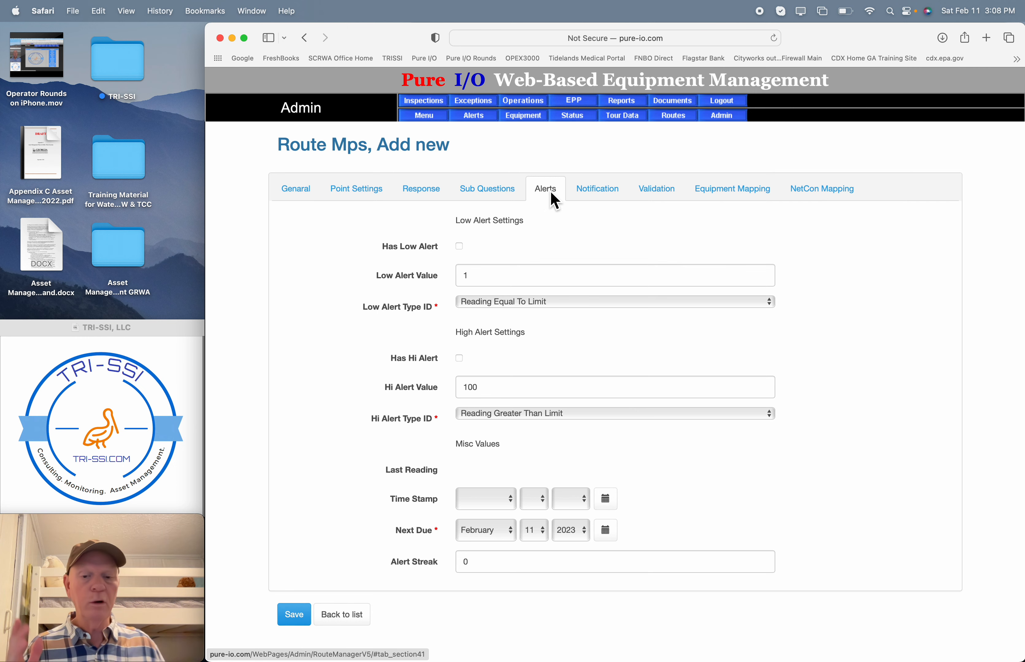
click(433, 199)
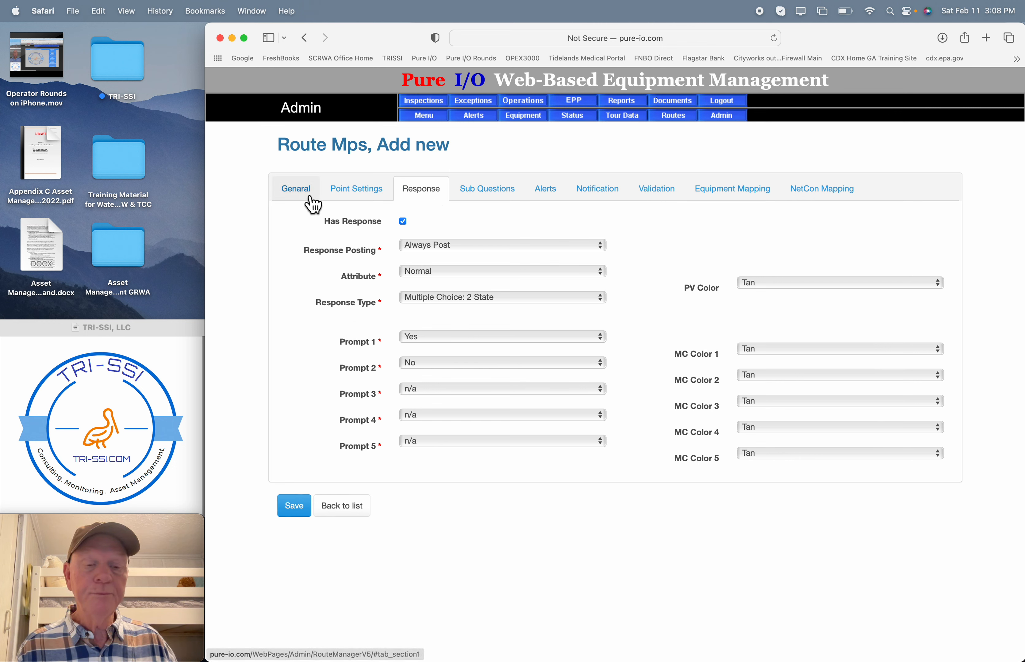
click(354, 199)
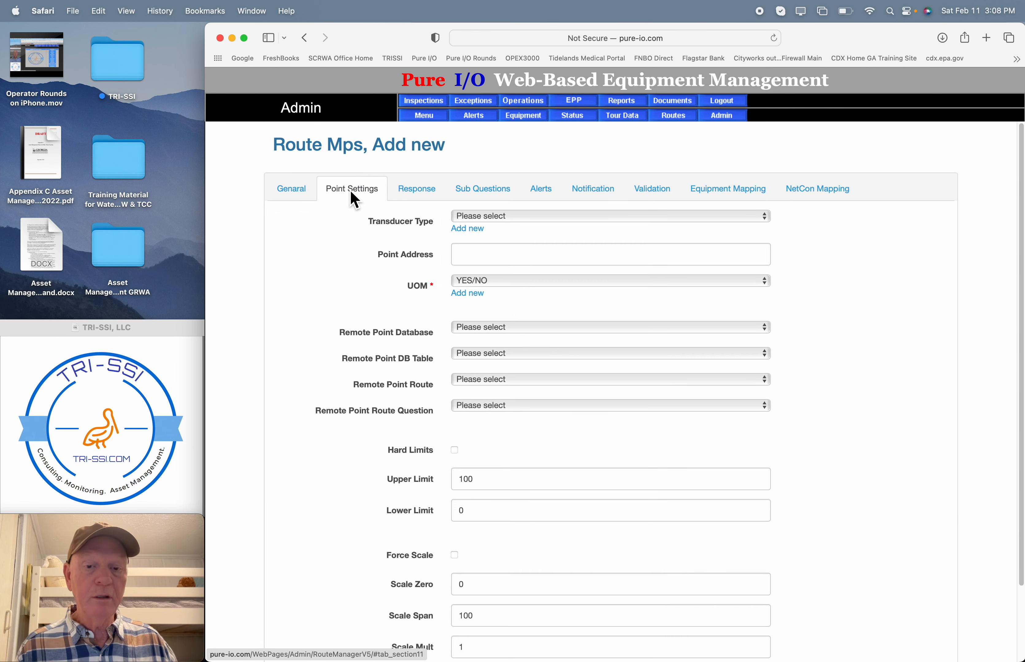
Set the "Floats Checked?" point's sequence number to 3 and next sequence number to 4, leaving Last In Seq unchecked
click(307, 197)
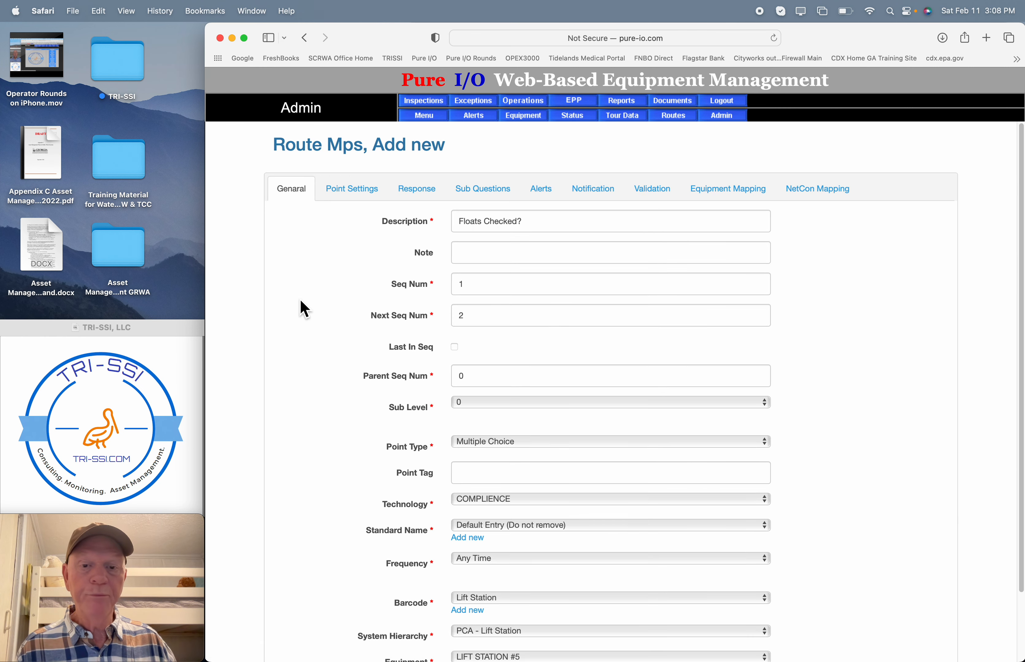
click(470, 287)
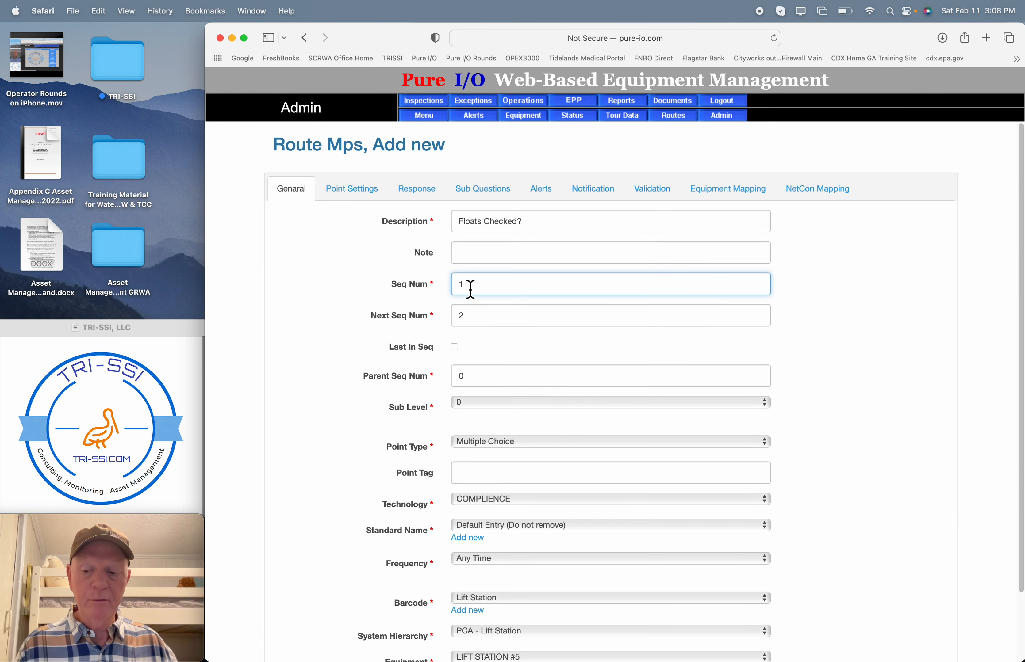
key(BackSpace)
text(3)
key(Tab)
text(4)
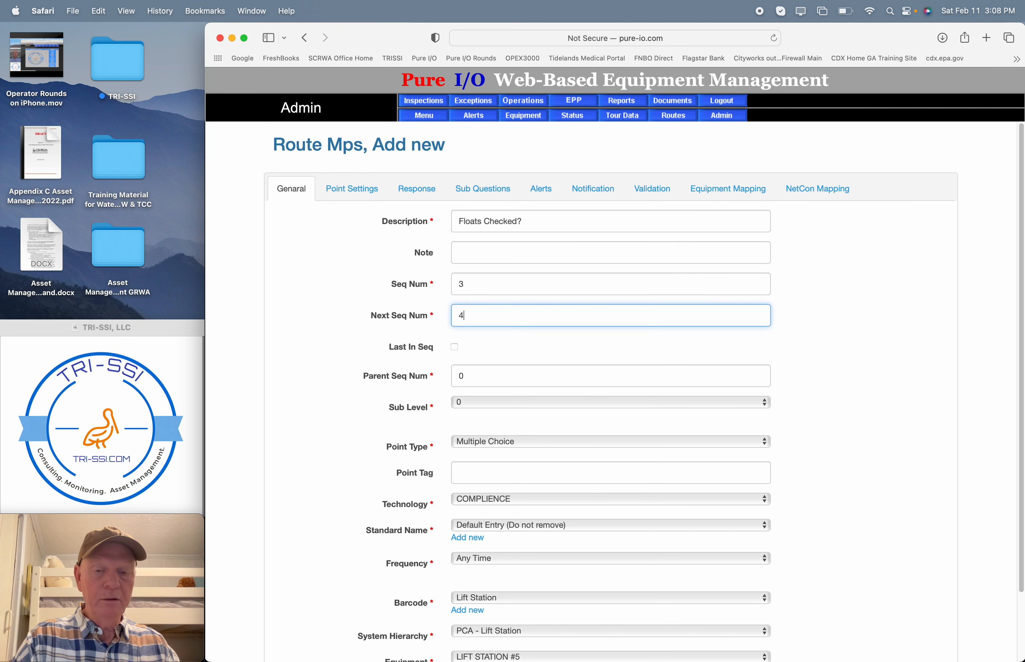
click(330, 354)
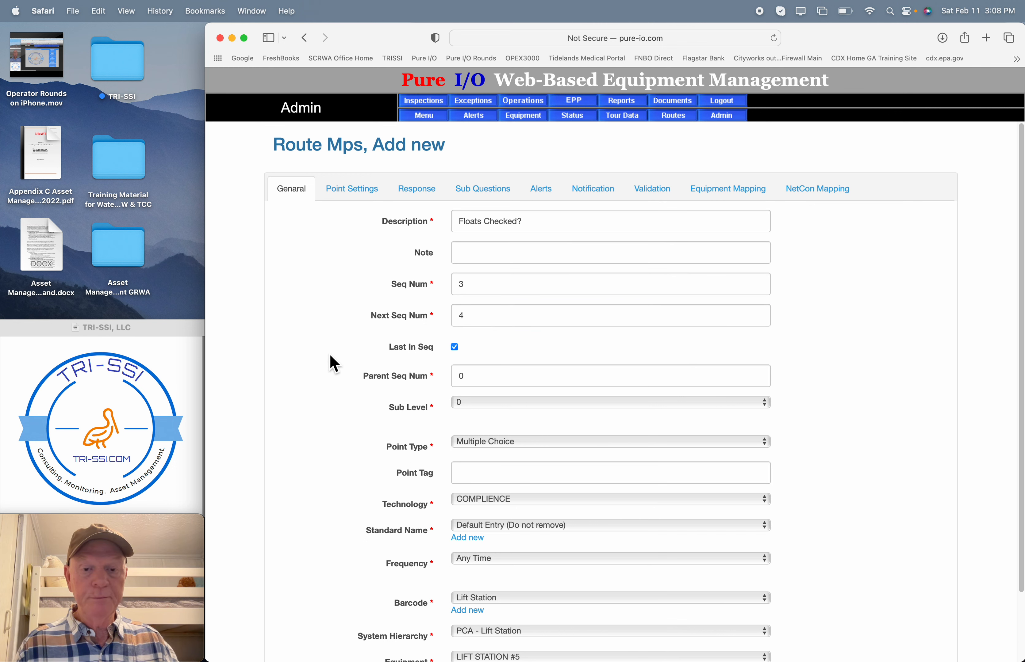
click(456, 349)
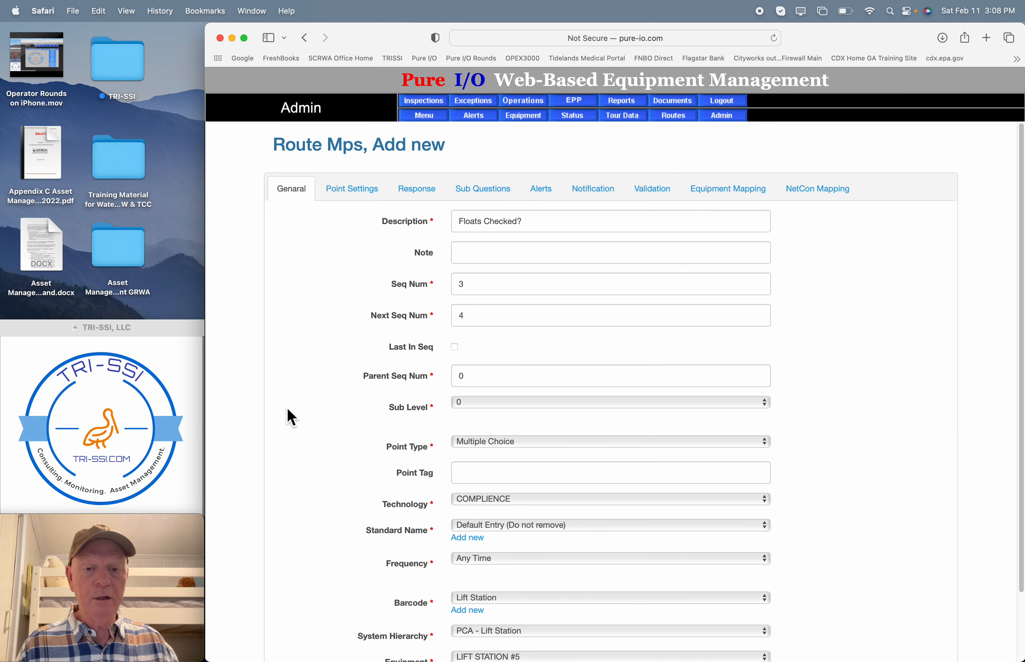
Save the "Floats Checked?" route point and return to the list of points for Lift Station #5
scroll(296, 446, down, 3)
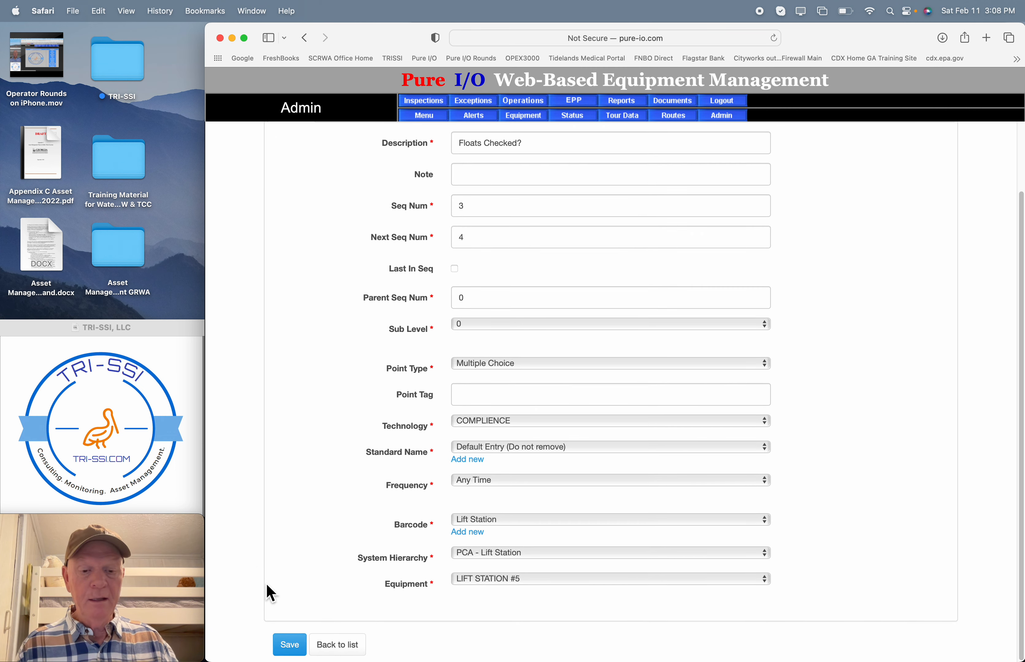
click(294, 644)
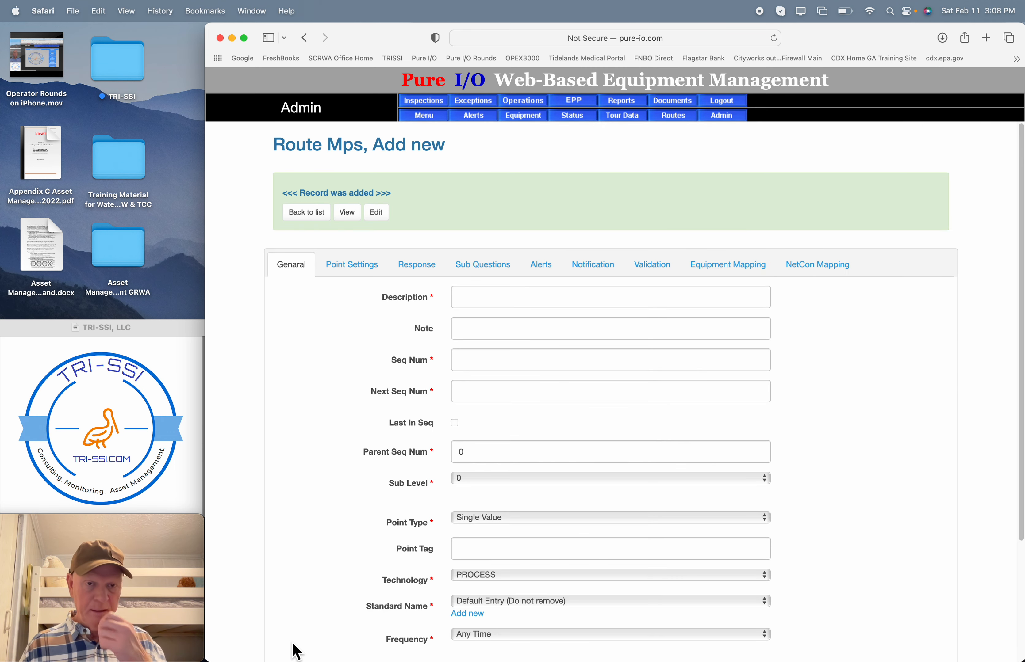
click(319, 220)
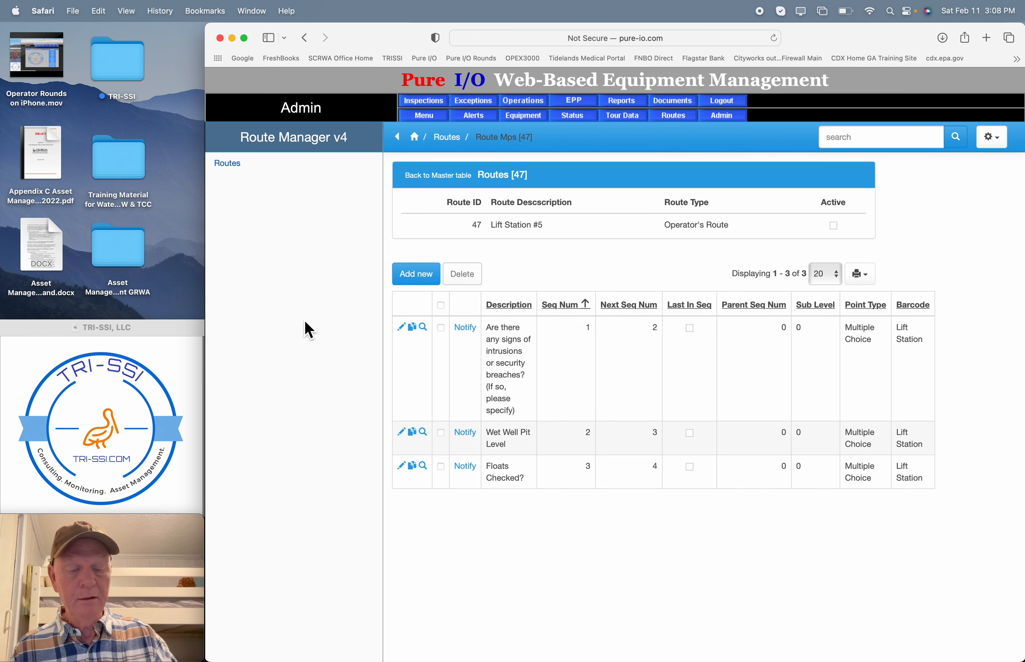
Switch to Acrobat Reader, copy the description "Any Alarms" from the Lift Station Route Mps PDF, and return to Safari
key(super+Tab)
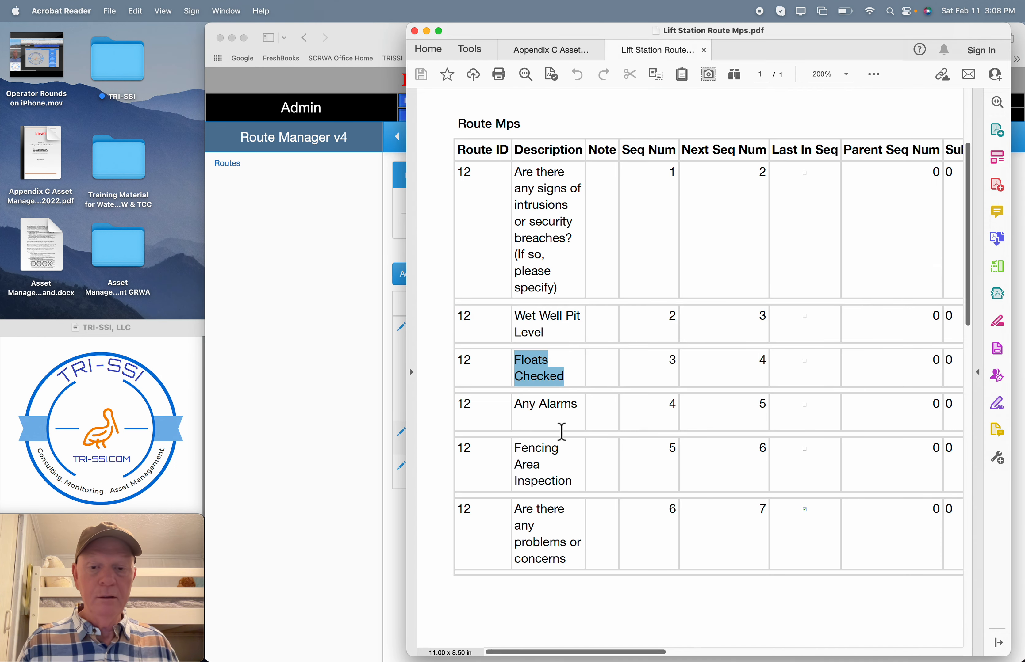
click(580, 415)
drag(580, 415, 503, 414)
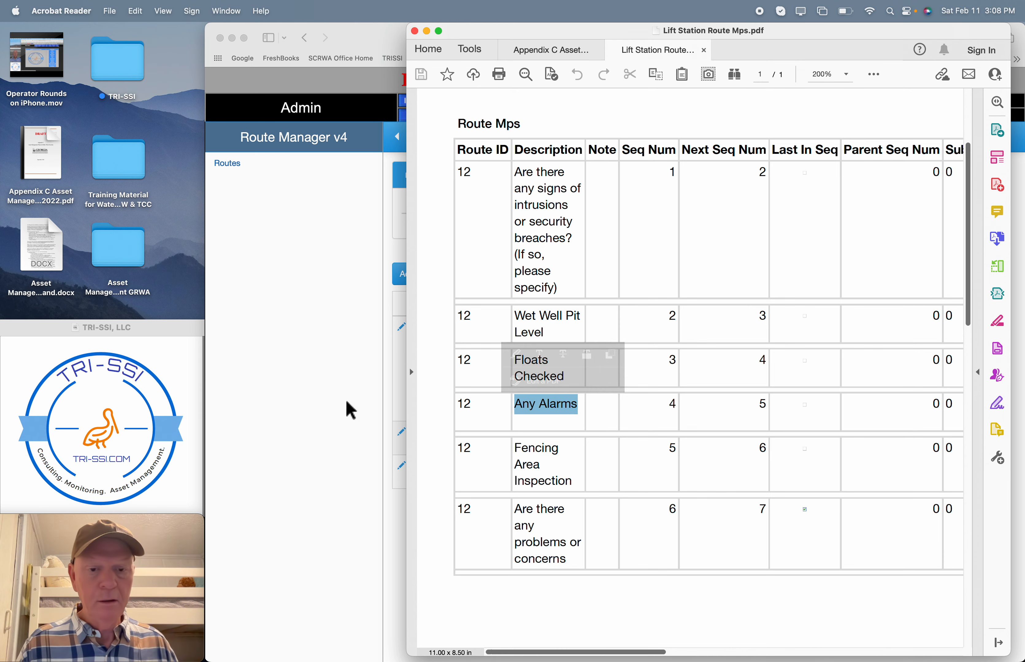
click(310, 407)
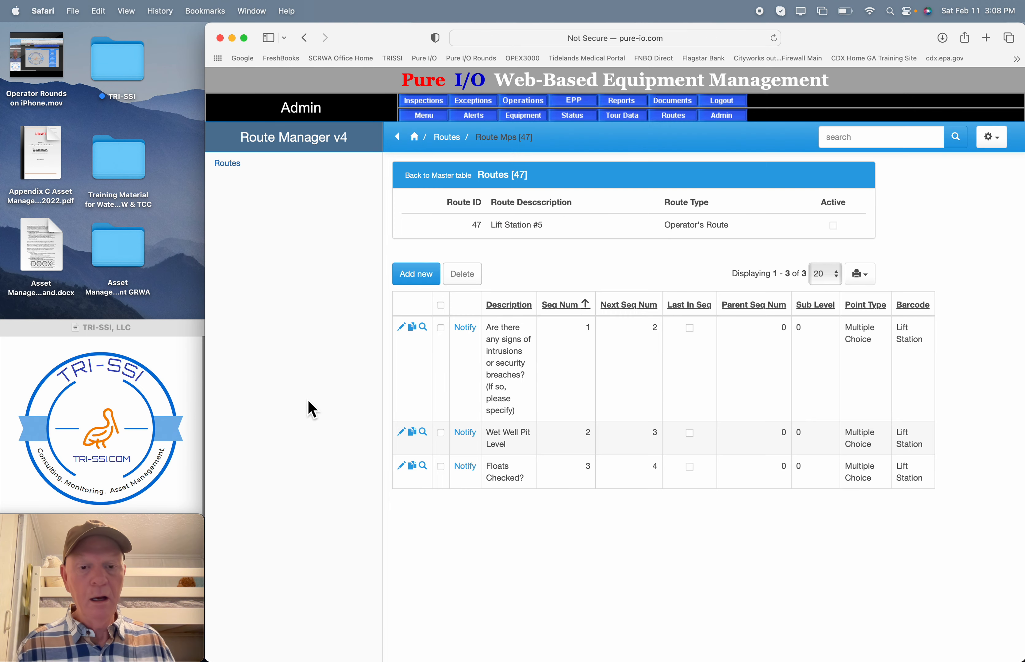
Duplicate the "Floats Checked?" route point and set the copy's description to "Any Alarms?"
click(413, 469)
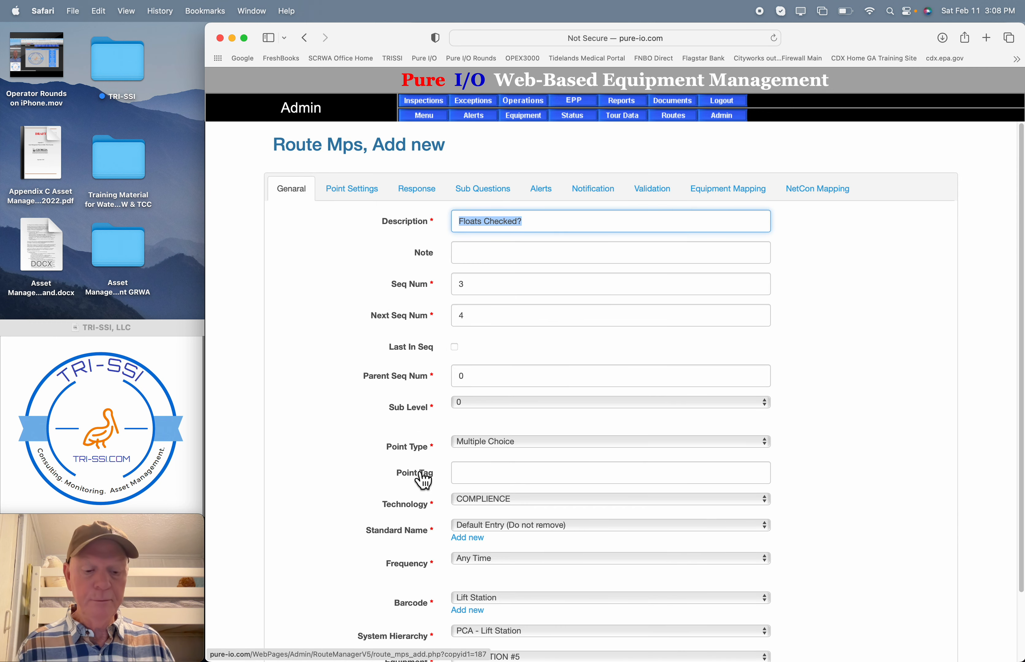
key(super+v)
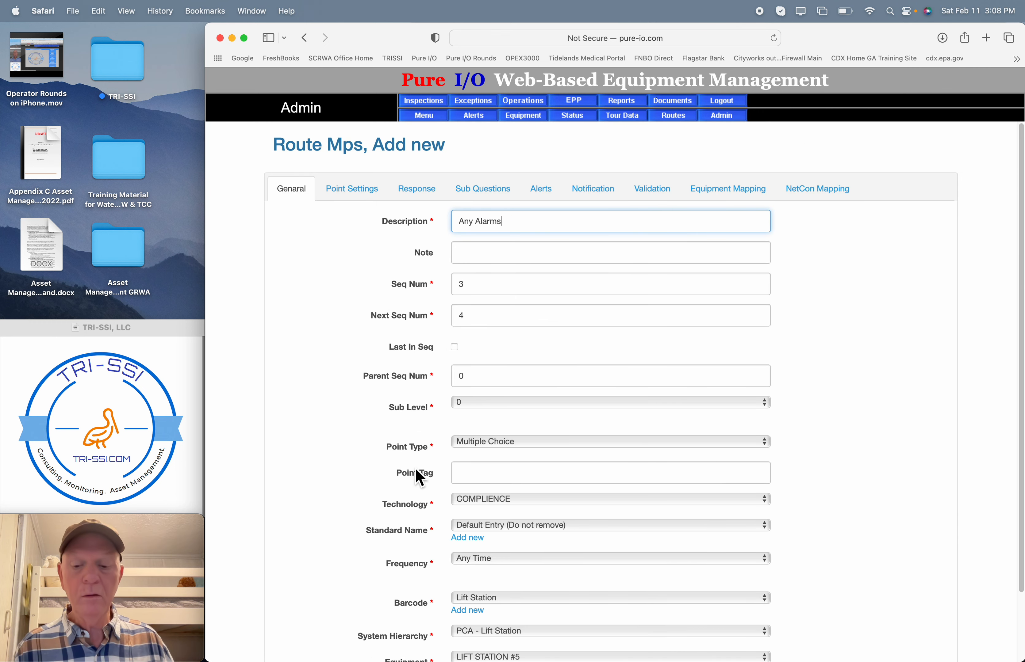
text(?)
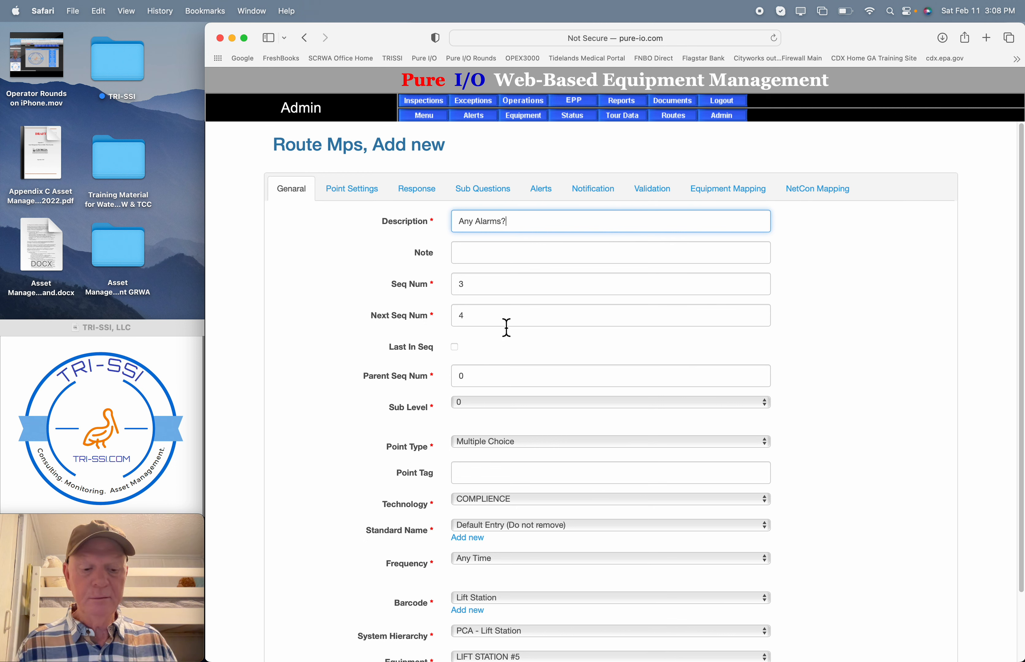
Set the "Any Alarms?" point's sequence number to 4 and next sequence number to 5
key(Tab)
key(Tab)
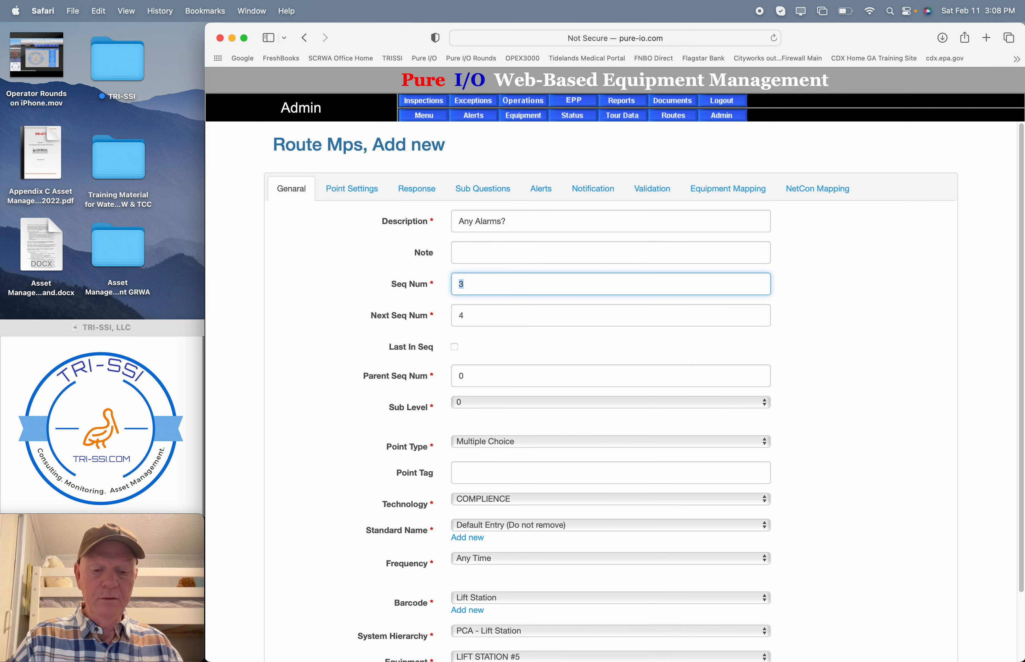
text(4)
key(Tab)
text(5)
click(320, 363)
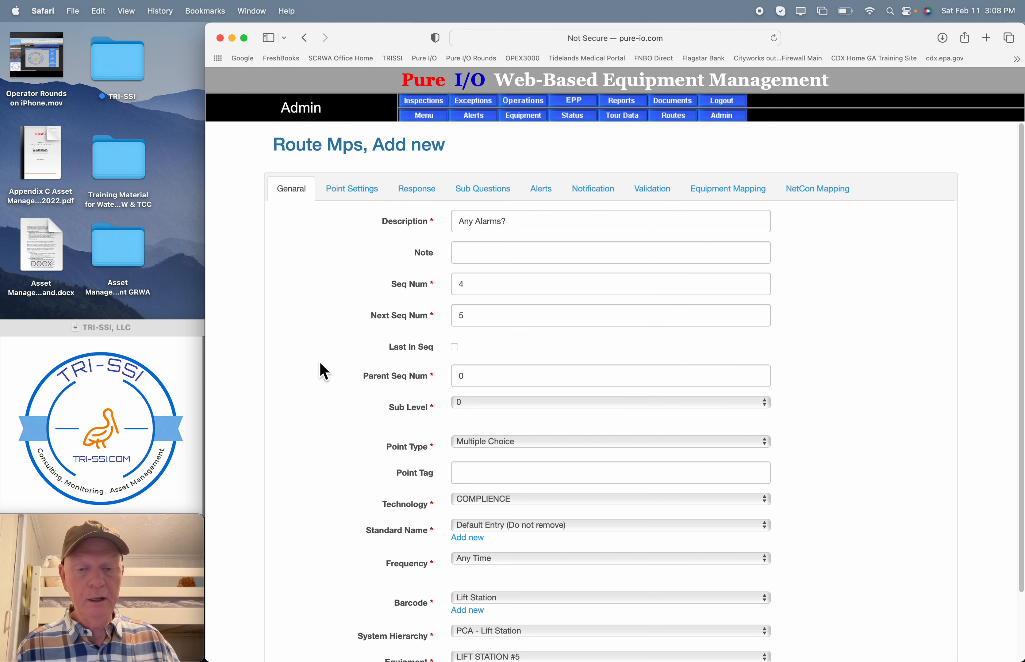
Save the "Any Alarms?" route point and return to the Lift Station #5 point list
scroll(323, 371, down, 3)
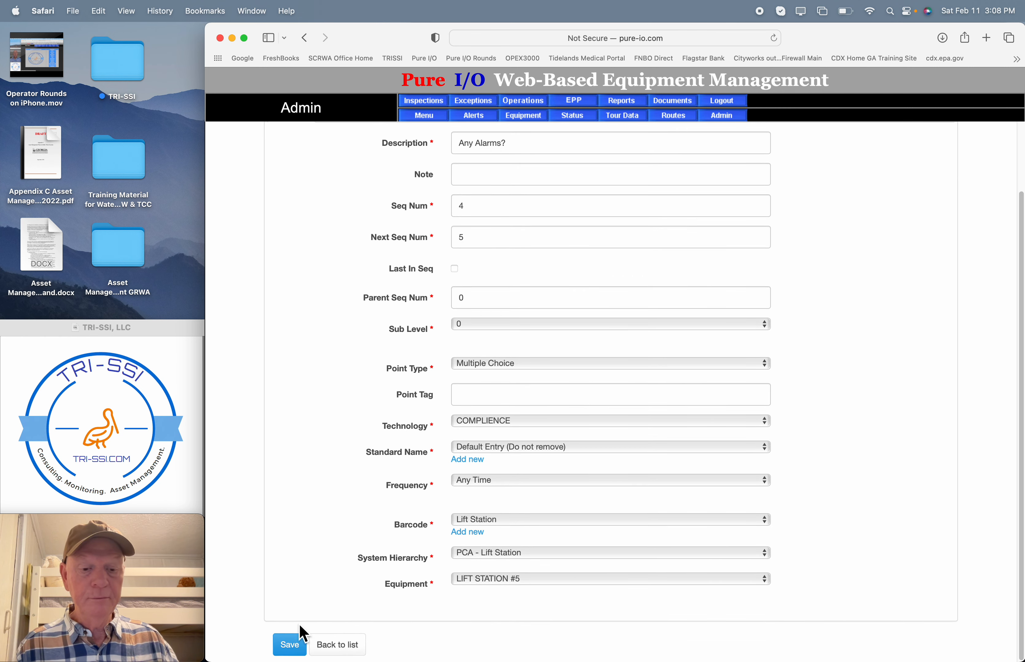
click(290, 645)
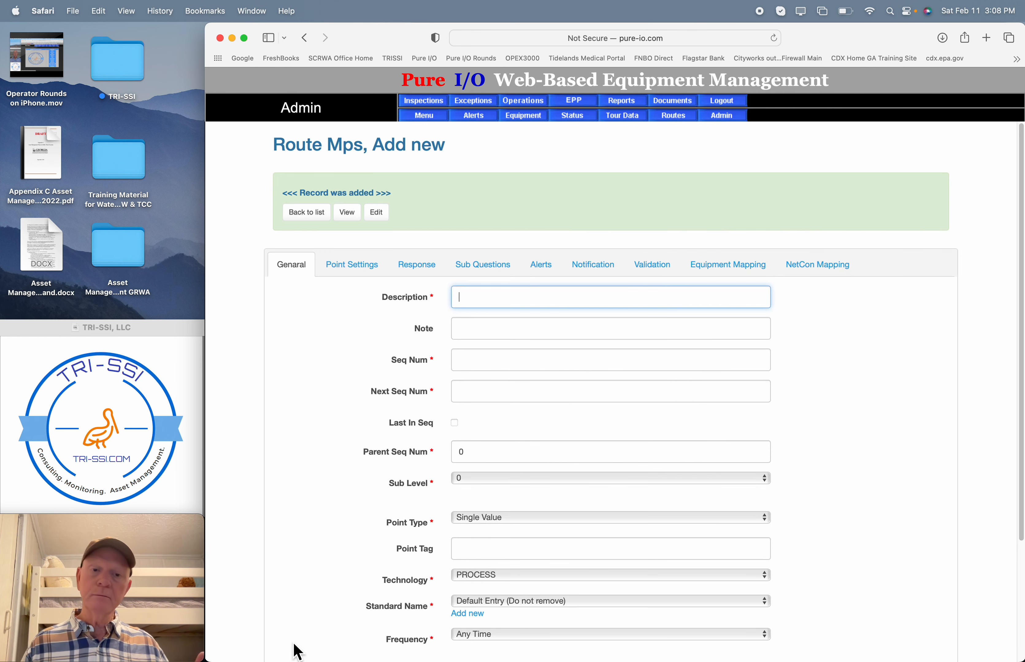
click(322, 216)
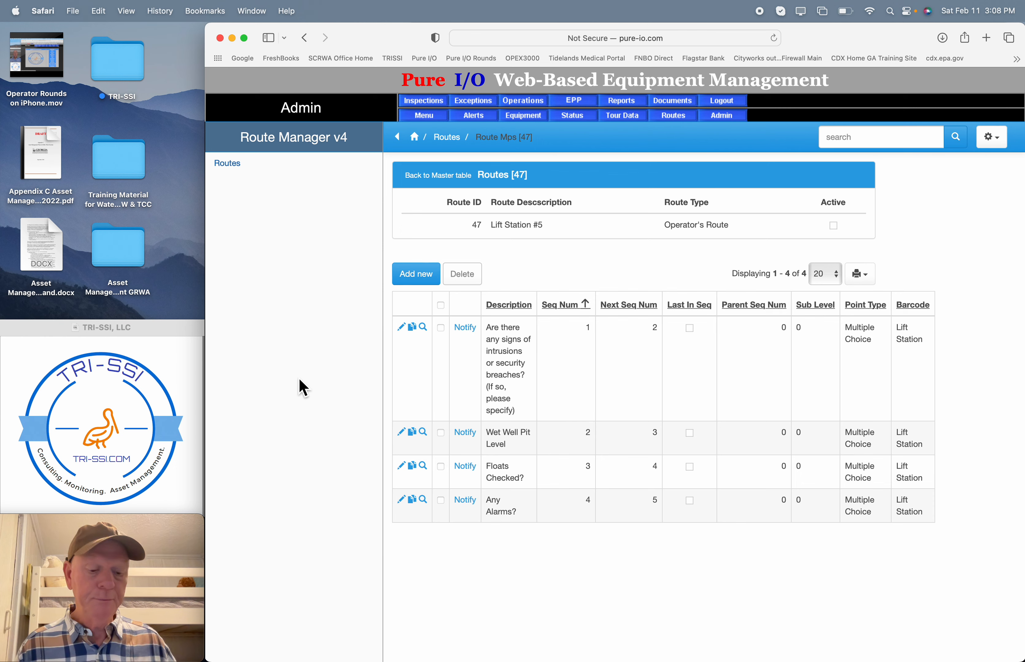
Switch to Acrobat Reader, select the description "Are there any problems or concerns" in the route PDF, and return to Safari
key(super+Tab)
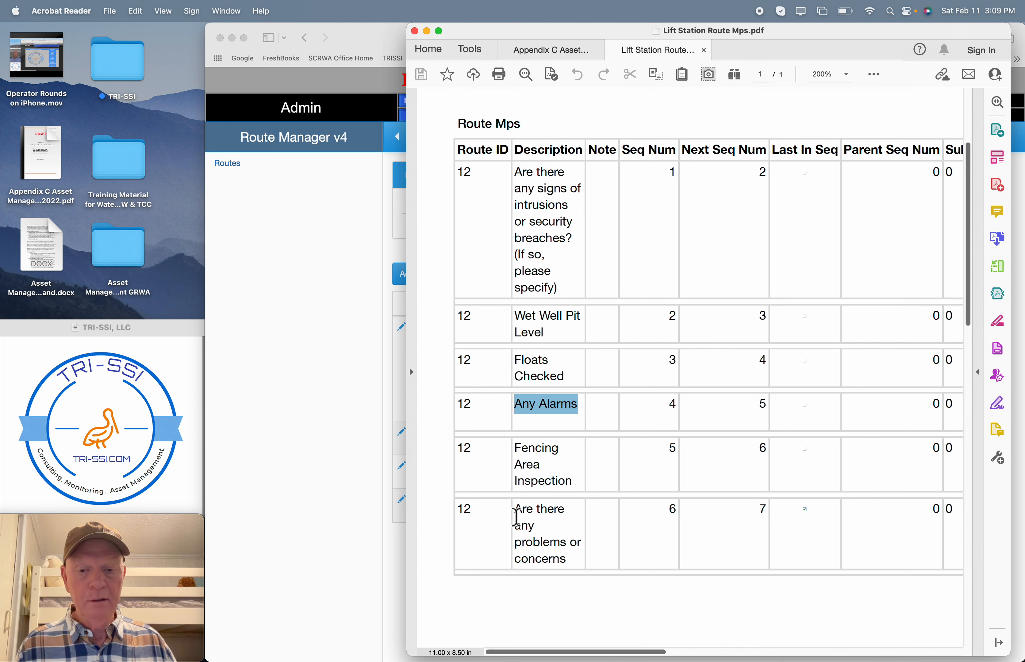
drag(516, 517, 579, 570)
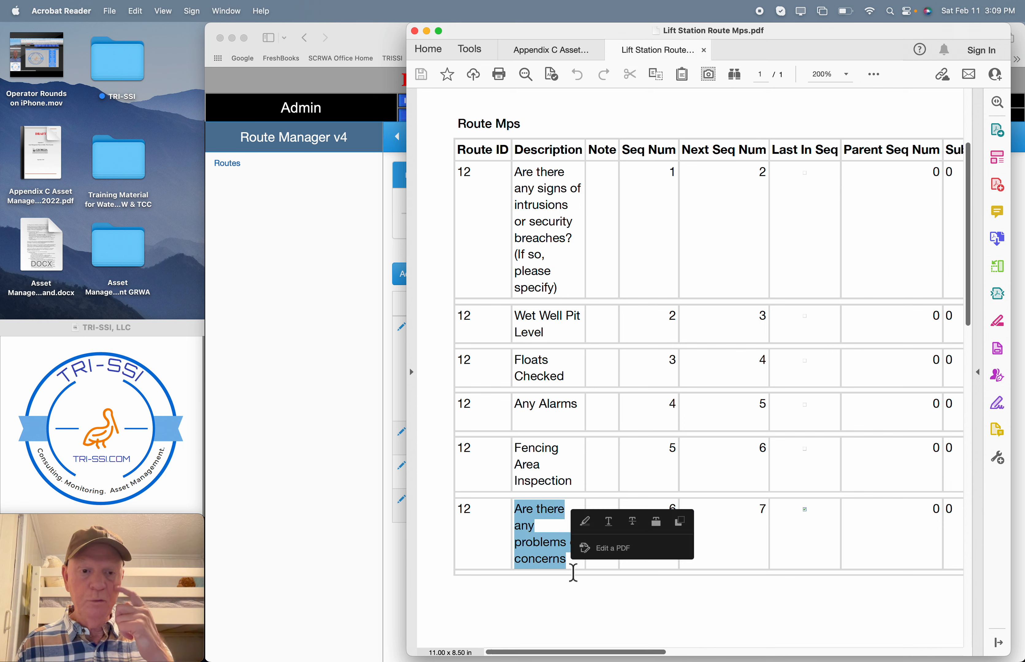
click(321, 483)
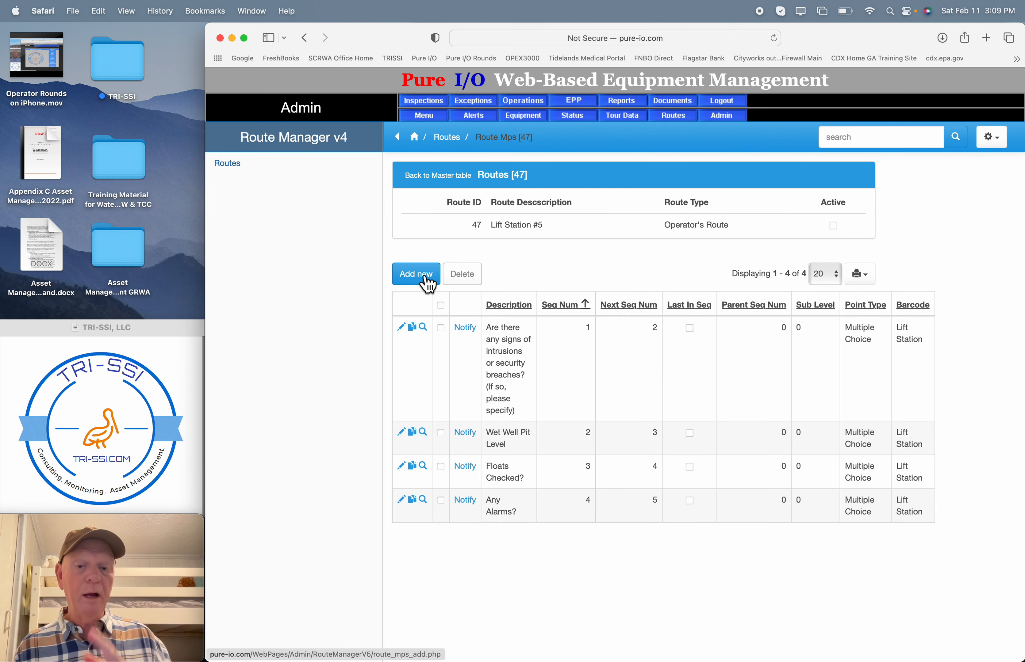
Duplicate the "Any Alarms?" route point and set the copy's description to "Pump #1 Hours Run?"
click(413, 500)
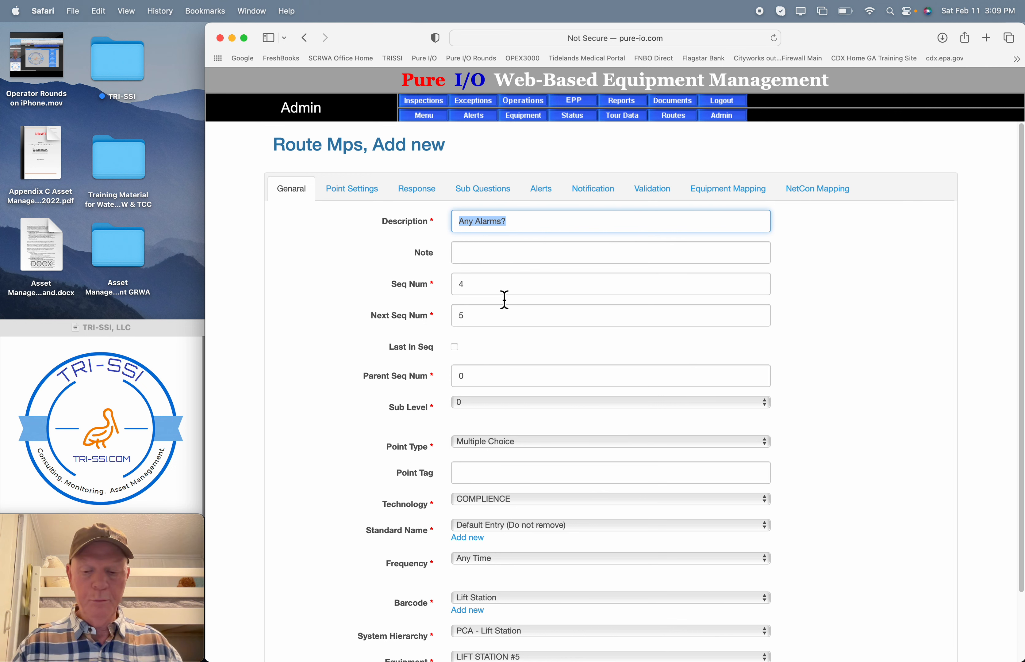
text(Pump )
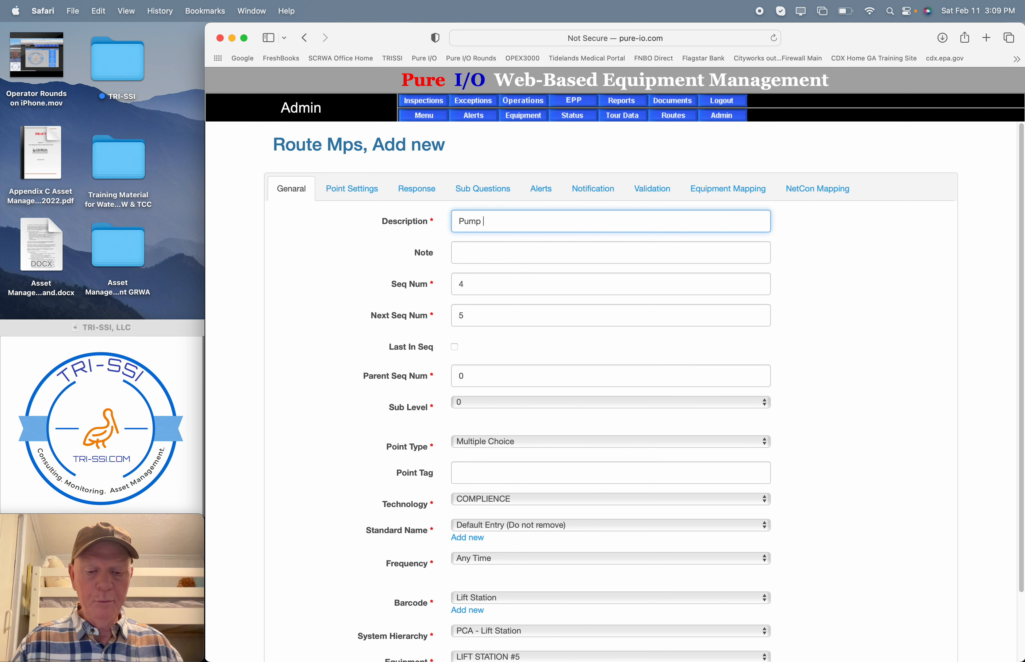
text(#1)
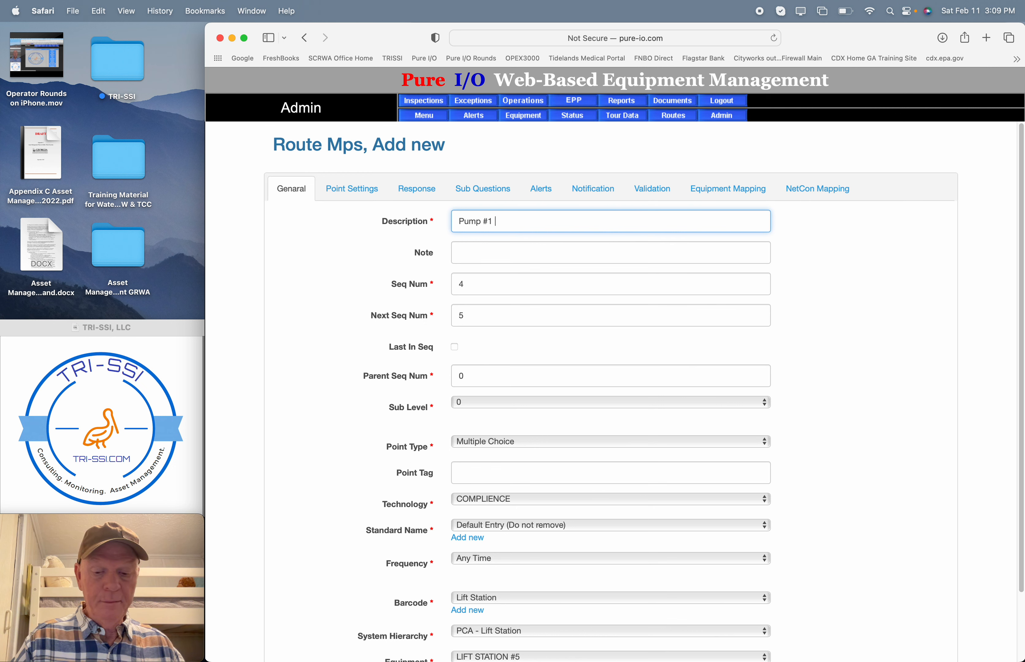
text(Hour)
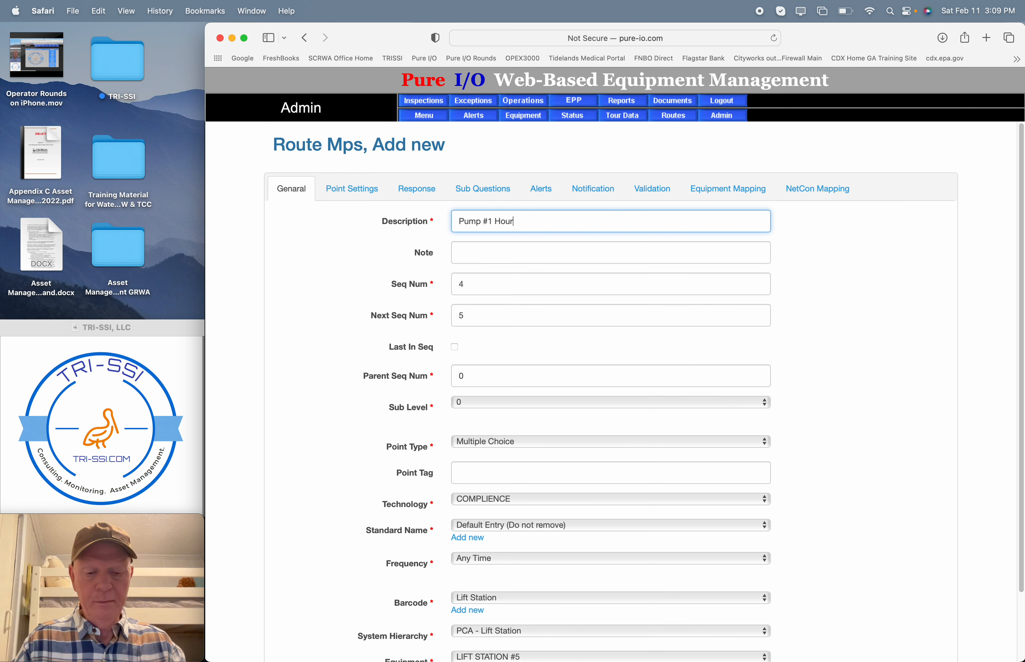
text(s Run)
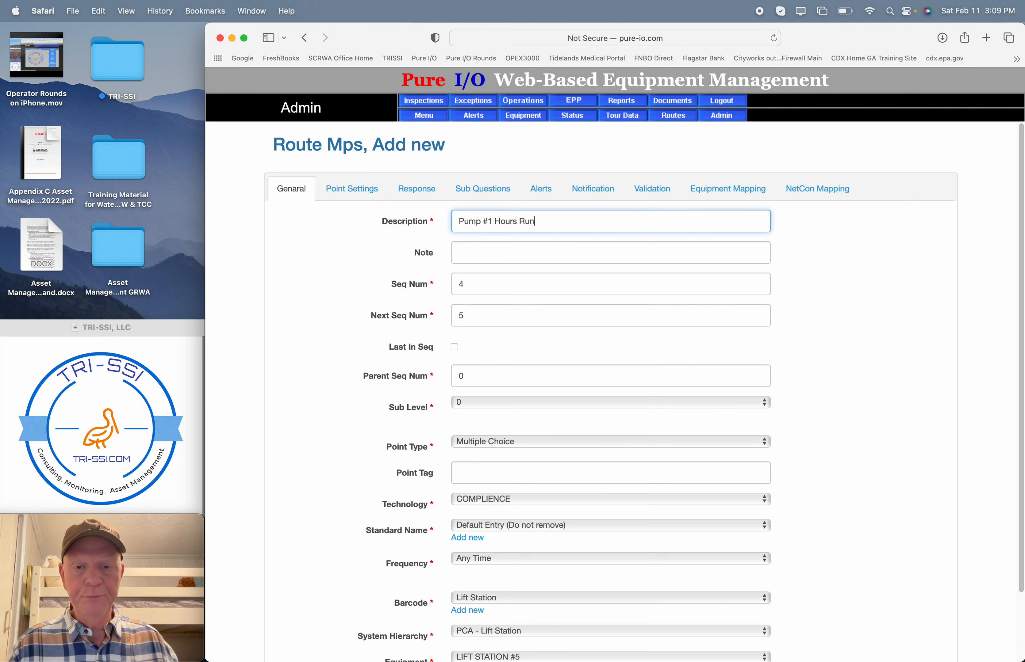
text(?)
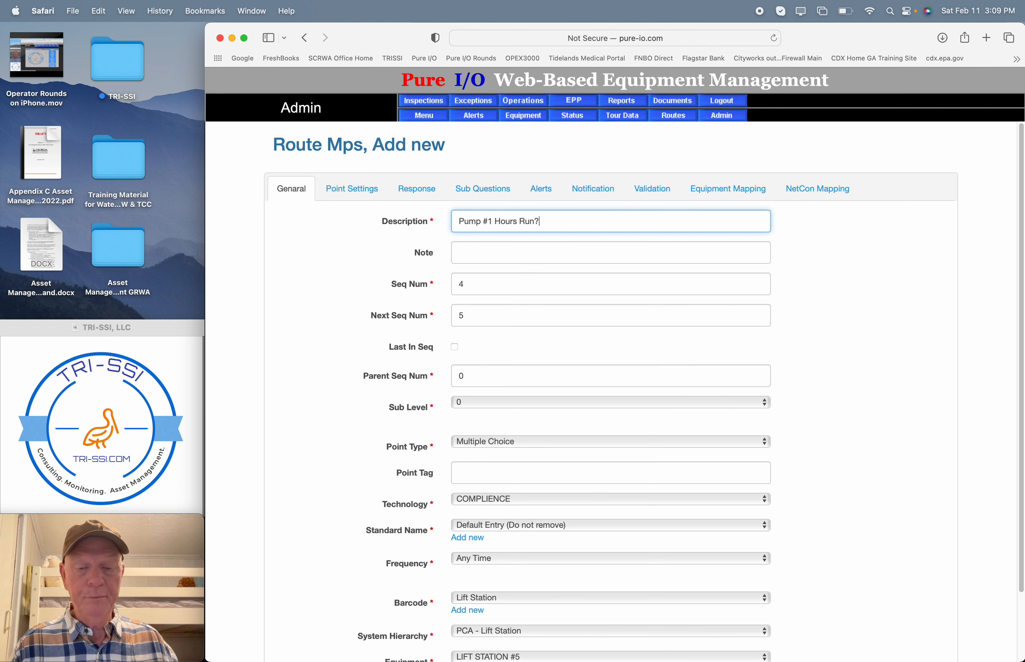
Enter the note "Please record Hour Meter" for the "Pump #1 Hours Run?" point
click(490, 260)
text(P)
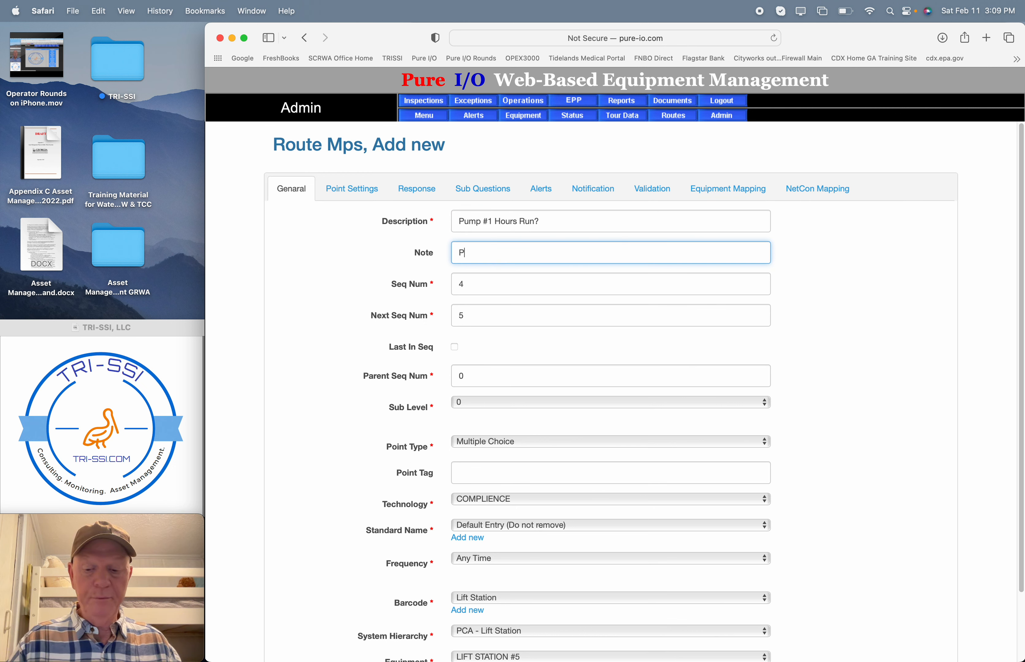
text(lease record )
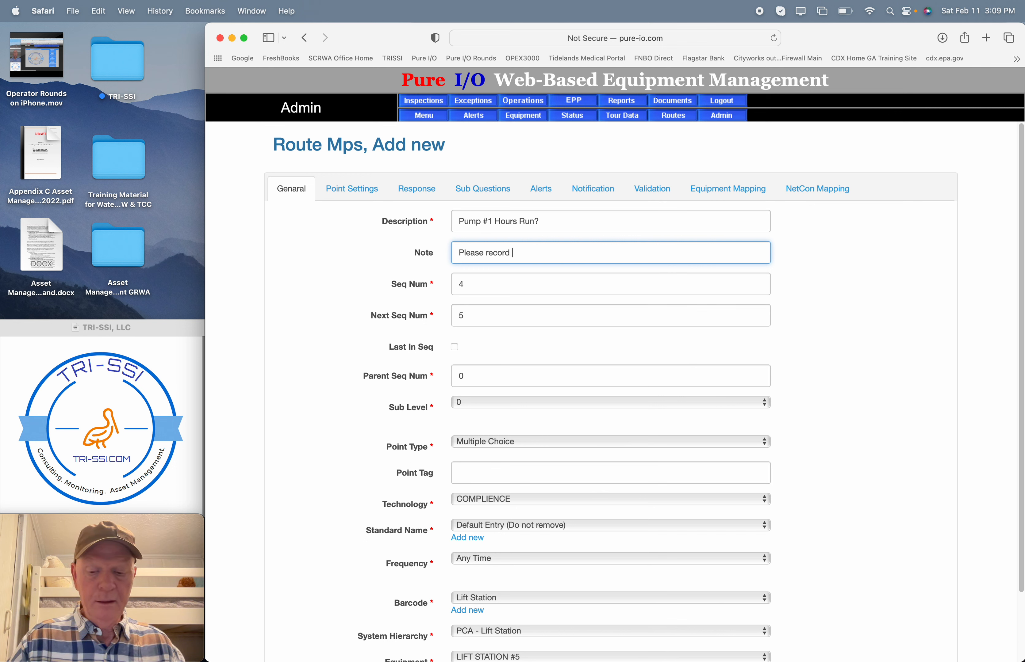
text(Hour M)
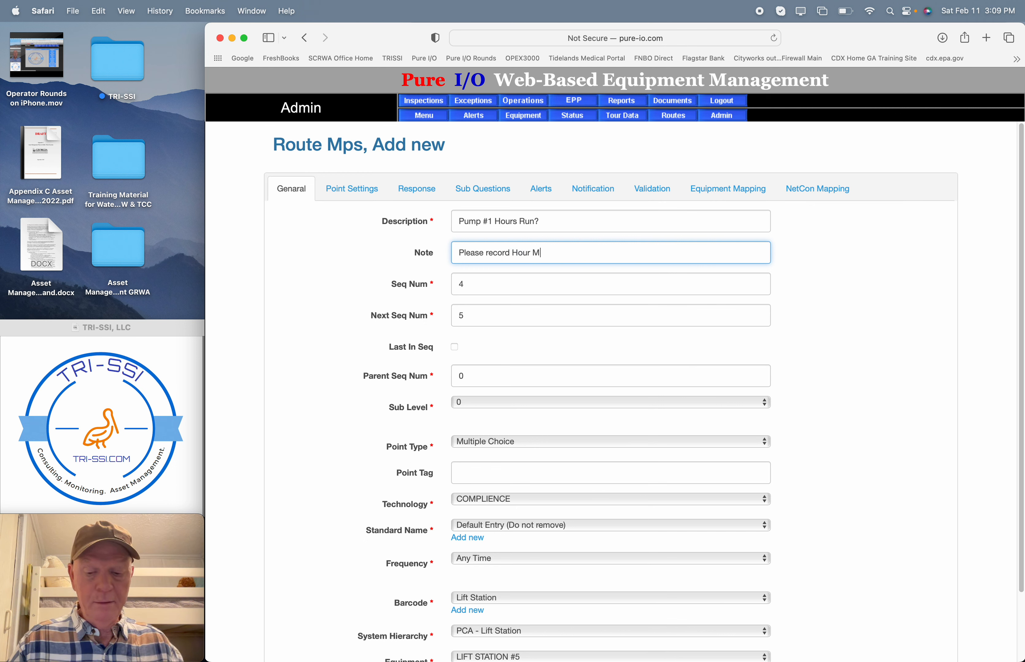
text(eter)
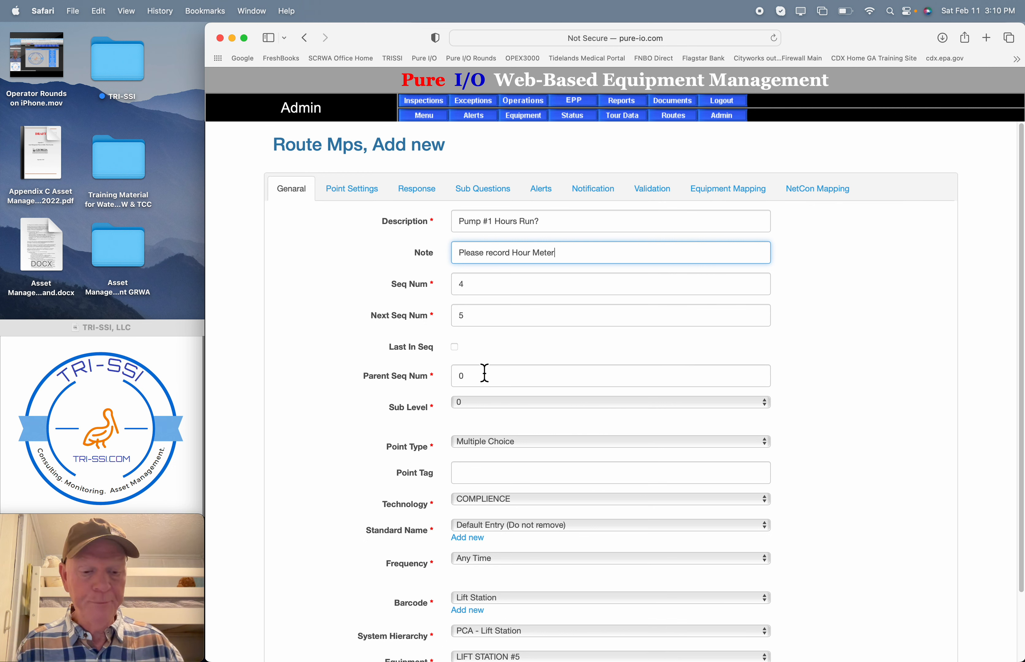
Set the "Pump #1 Hours Run?" point's sequence number to 5 and next sequence number to 6
key(Tab)
text(5)
key(Tab)
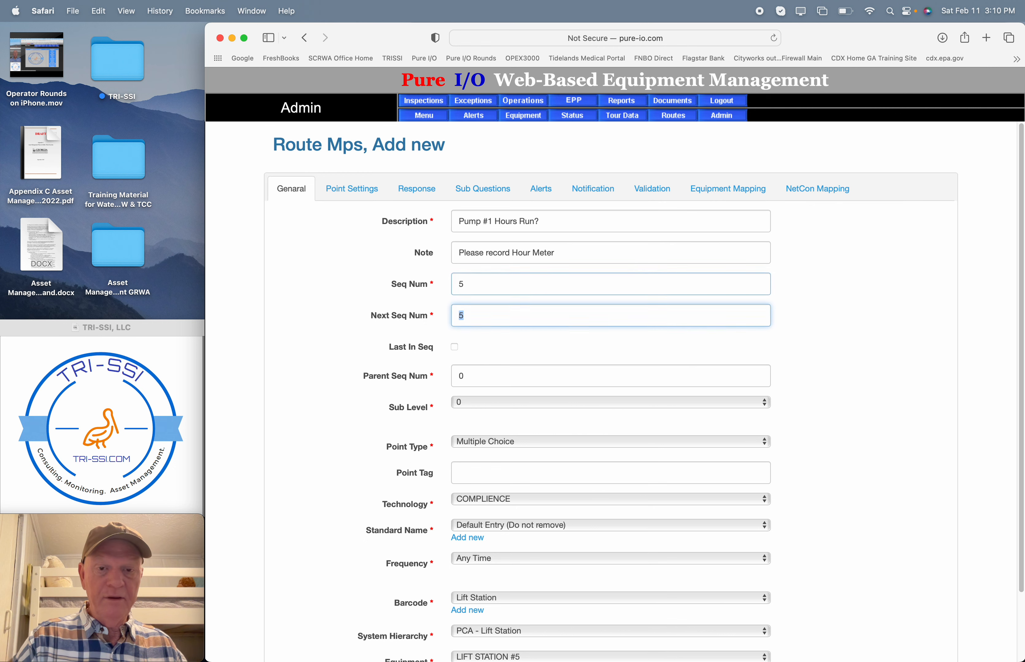
text(6)
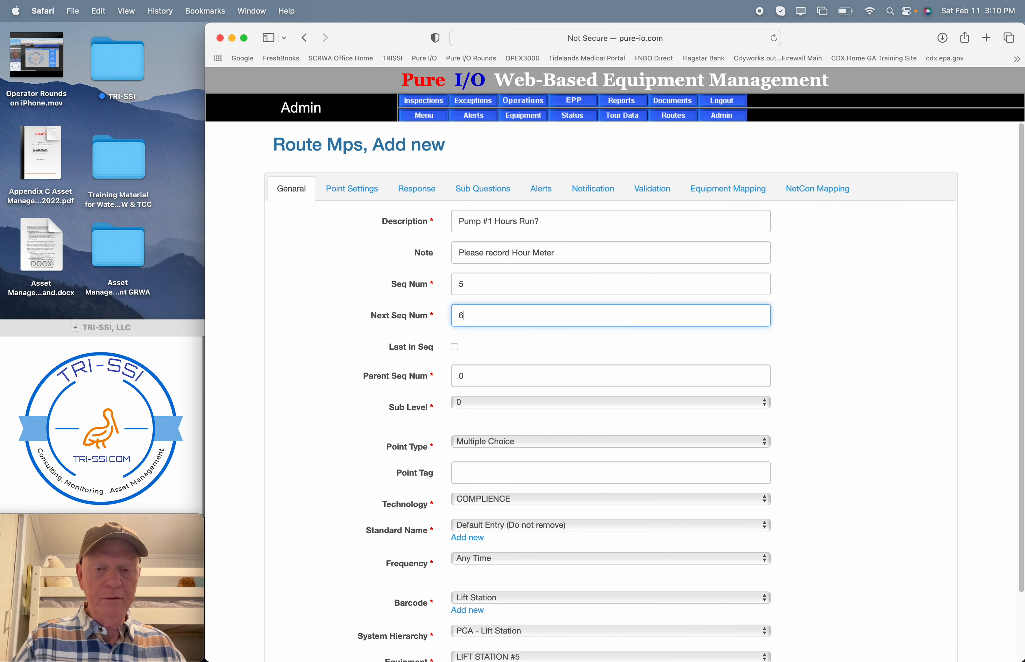
Set the "Pump #1 Hours Run?" point's type to Single Value and its technology to OPERATIONS
click(500, 440)
click(502, 428)
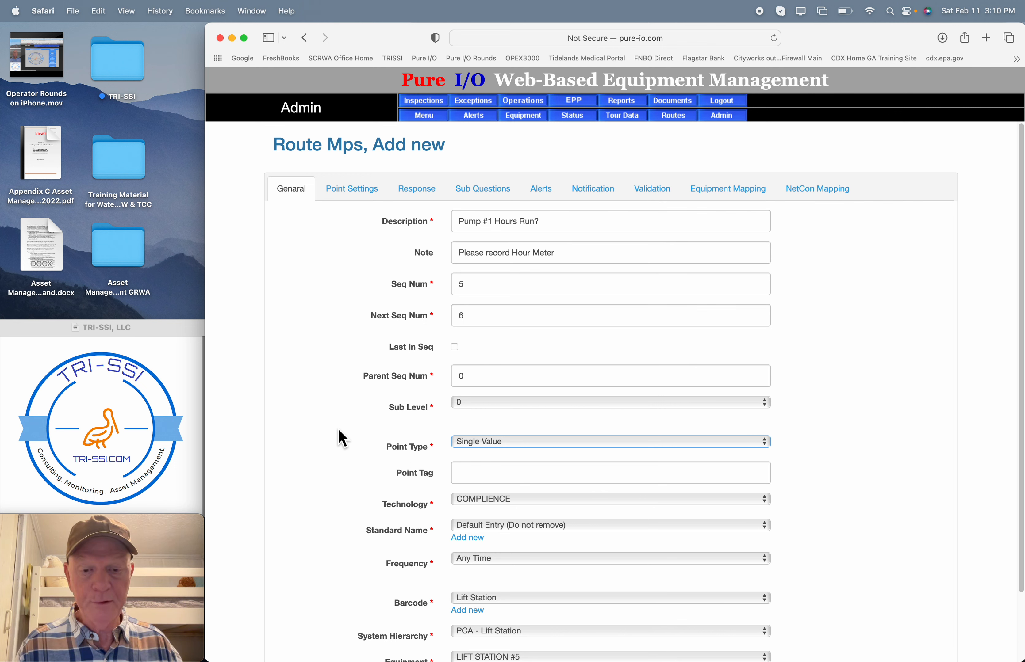
click(570, 503)
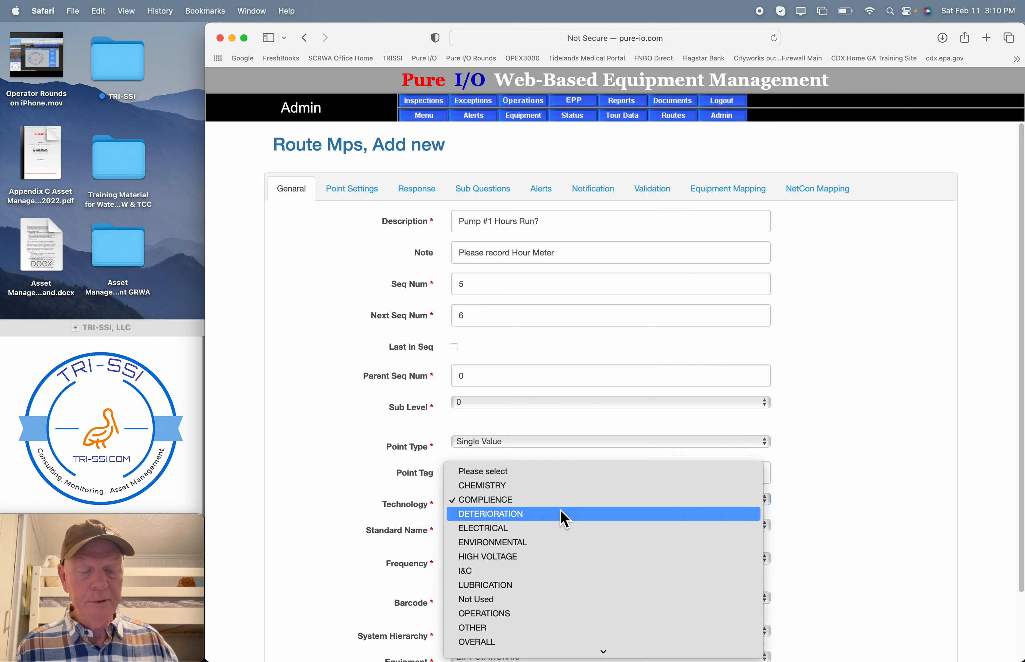
scroll(565, 521, down, 3)
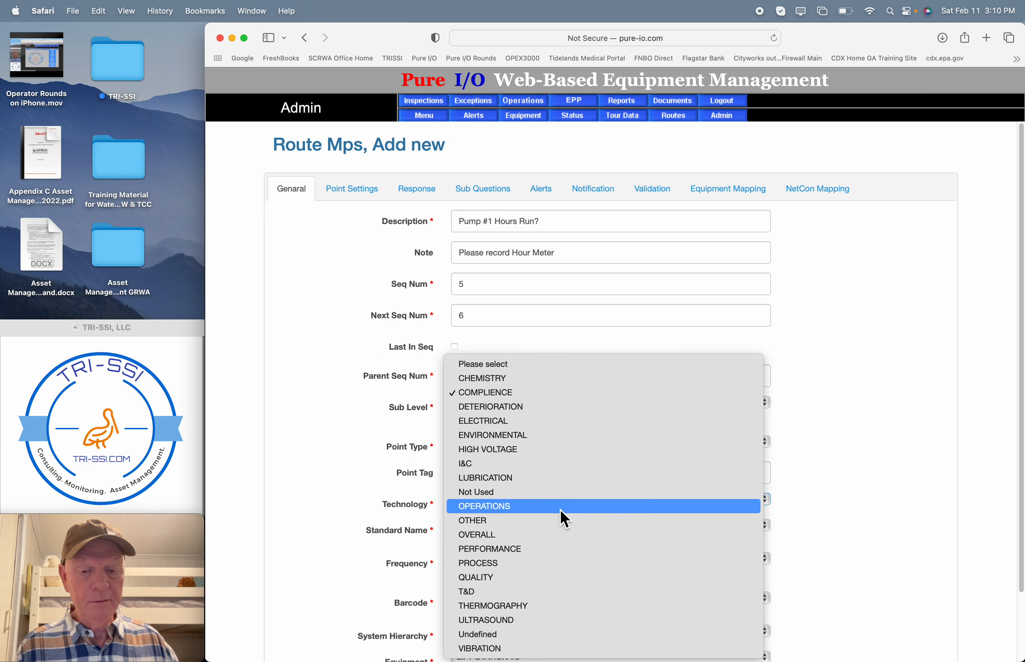
click(504, 508)
Set the unit of measure in the "Pump #1 Hours Run?" point's settings to Number
scroll(297, 471, down, 3)
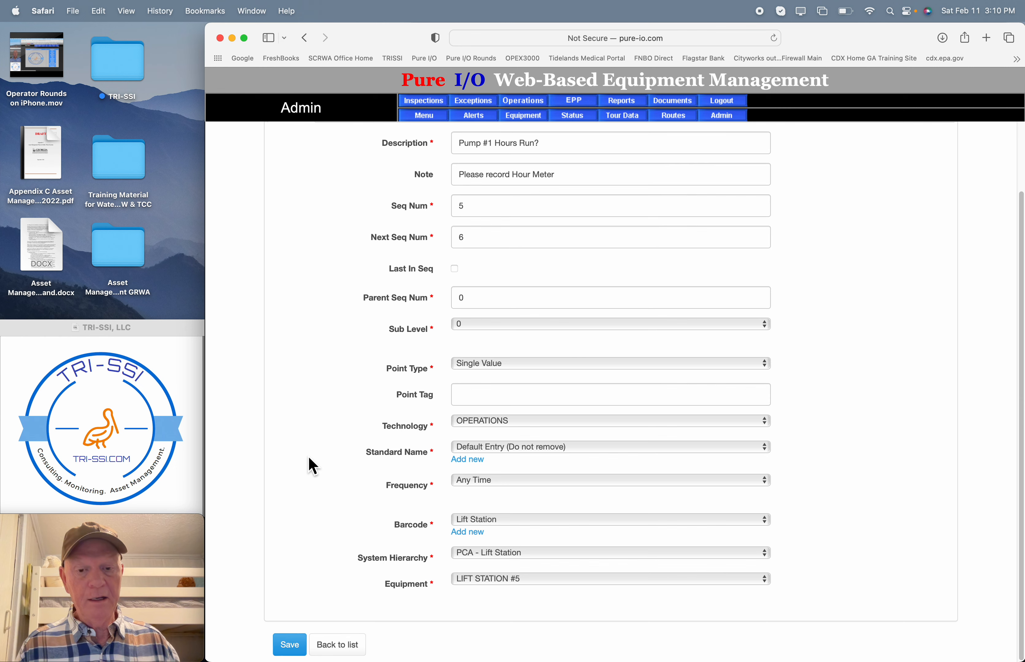
scroll(311, 467, up, 3)
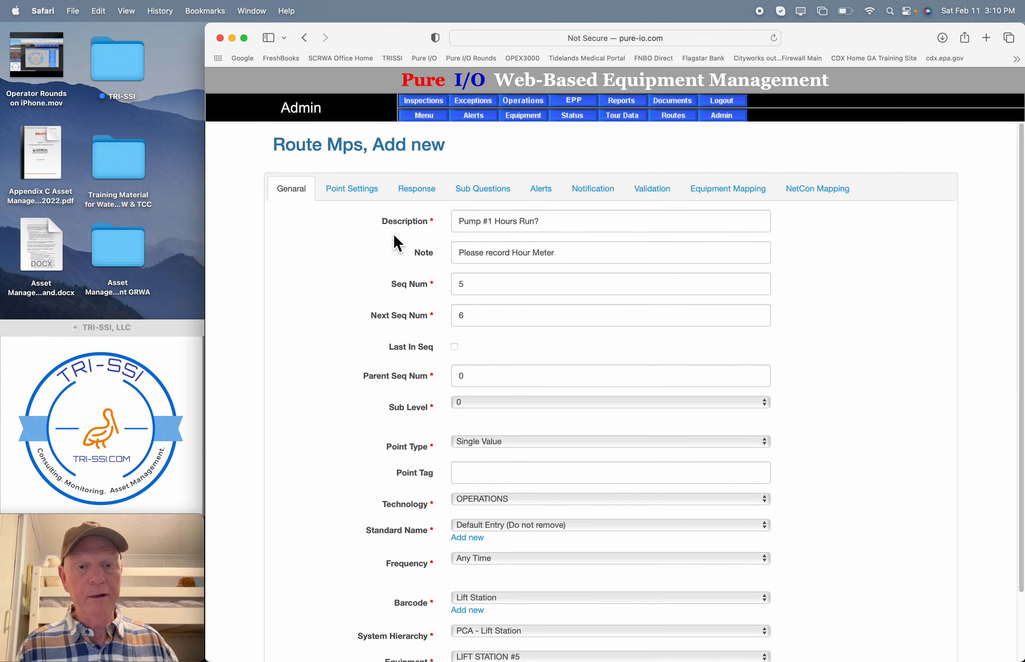
click(371, 195)
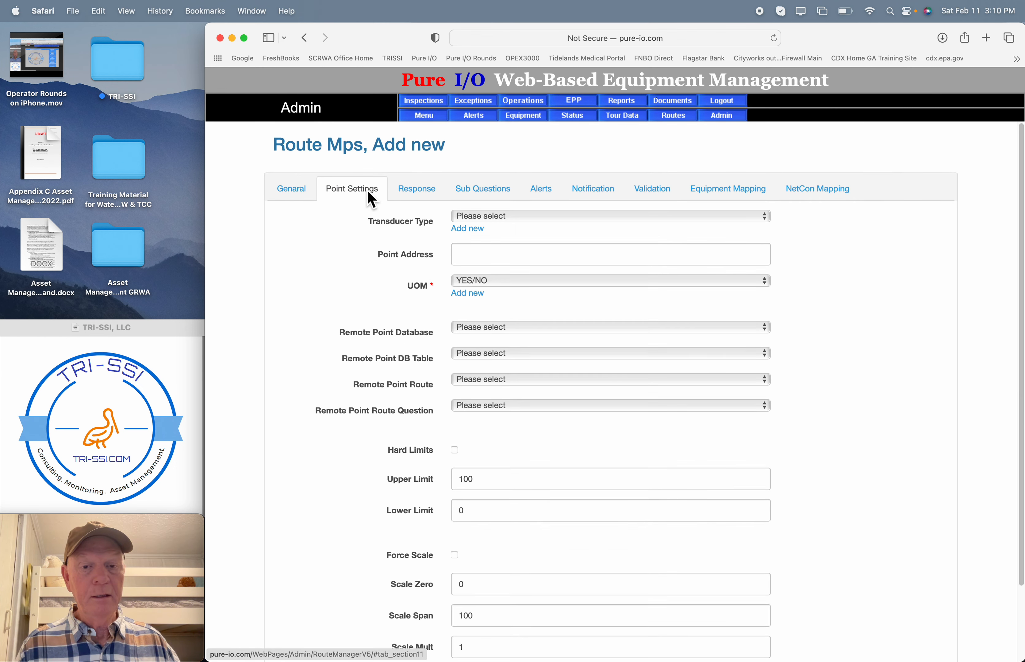
click(501, 282)
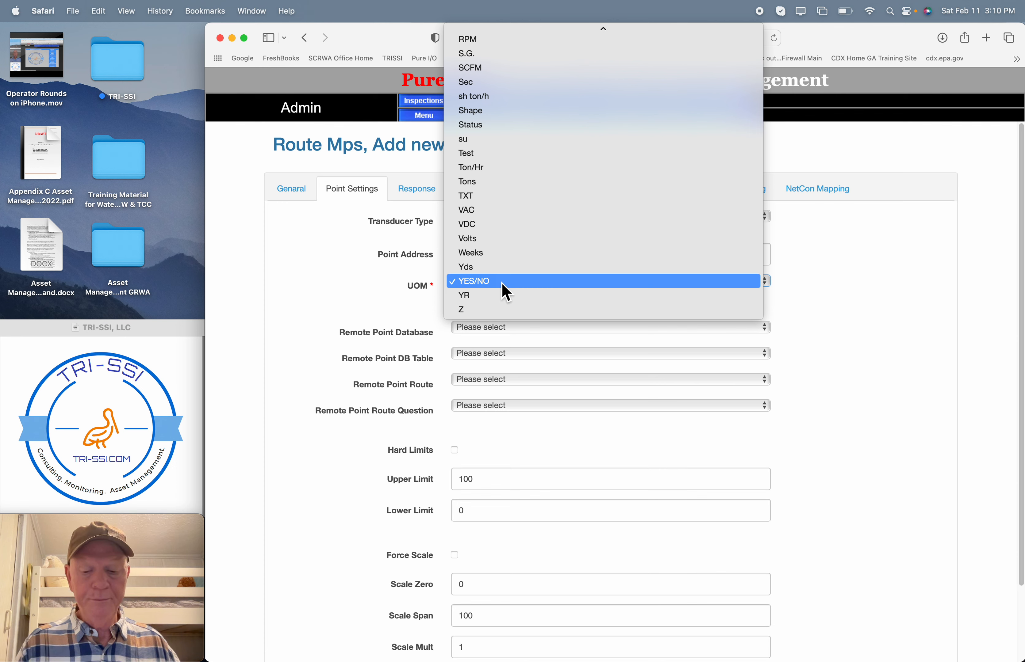
key(n)
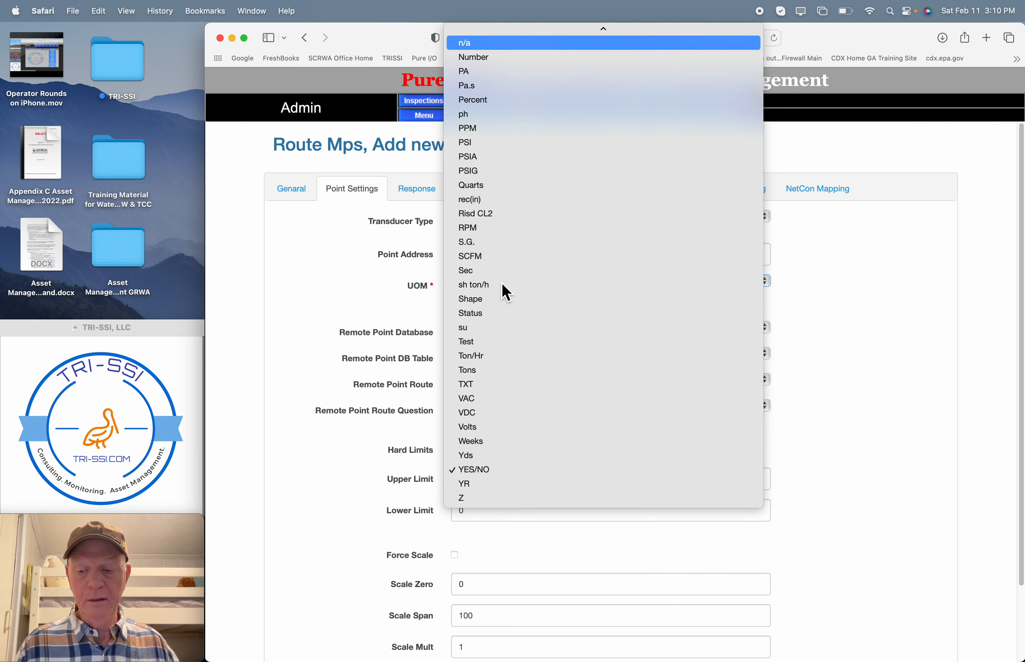
key(Down)
key(Return)
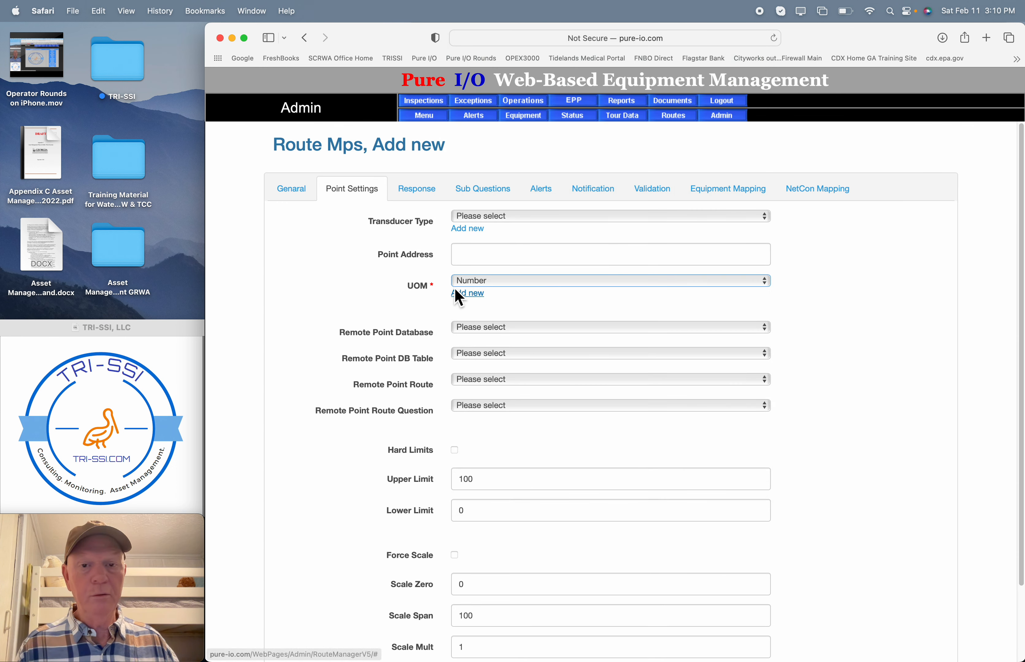
Set the response type of the "Pump #1 Hours Run?" point to Single Value / PV
click(422, 197)
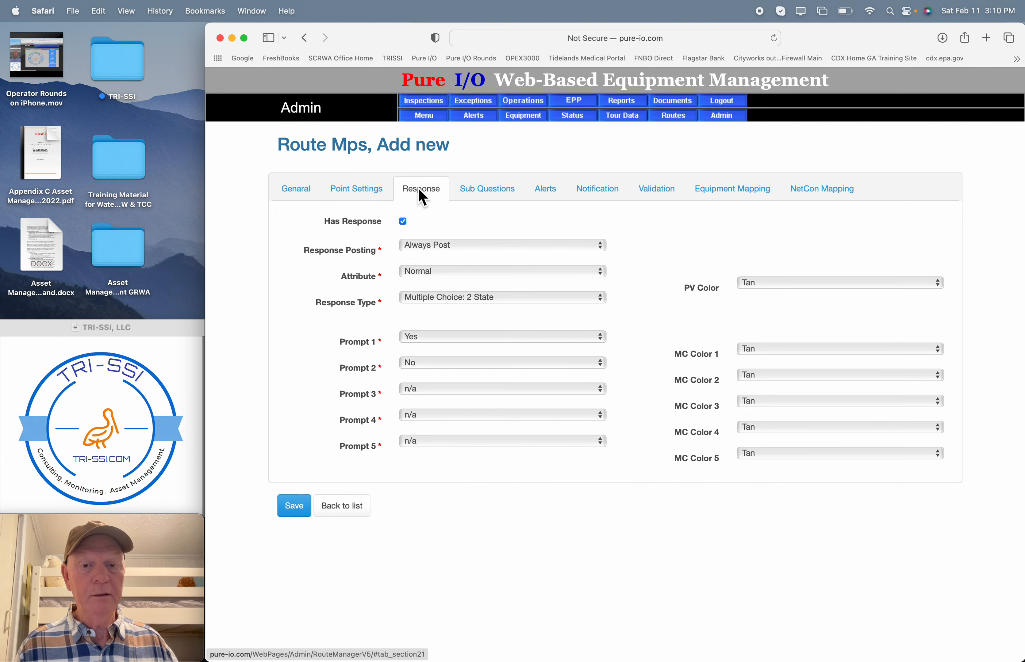
click(439, 301)
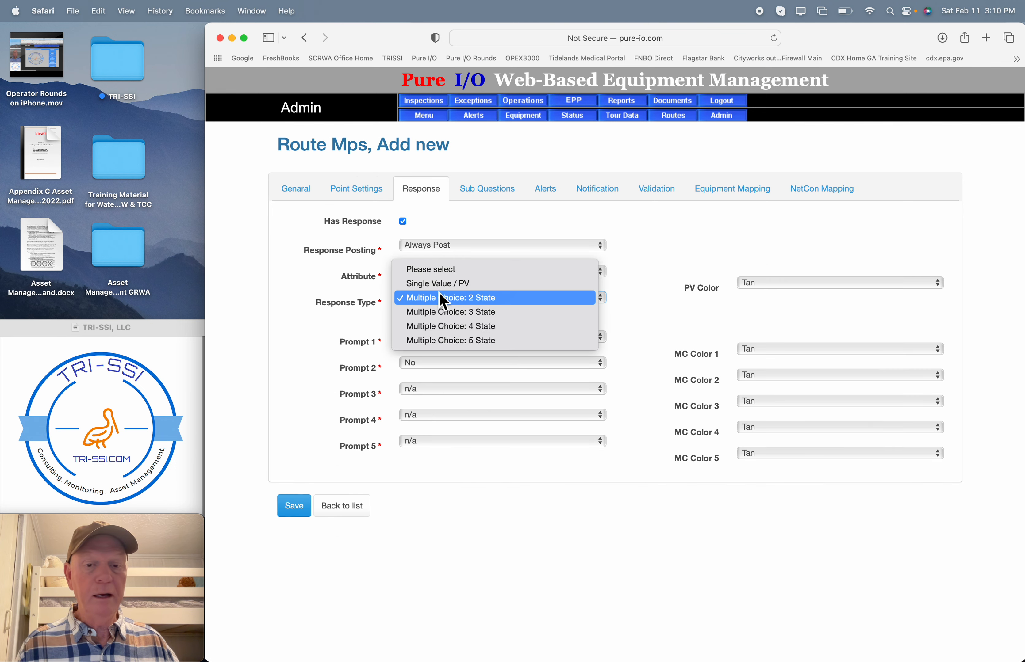
click(441, 286)
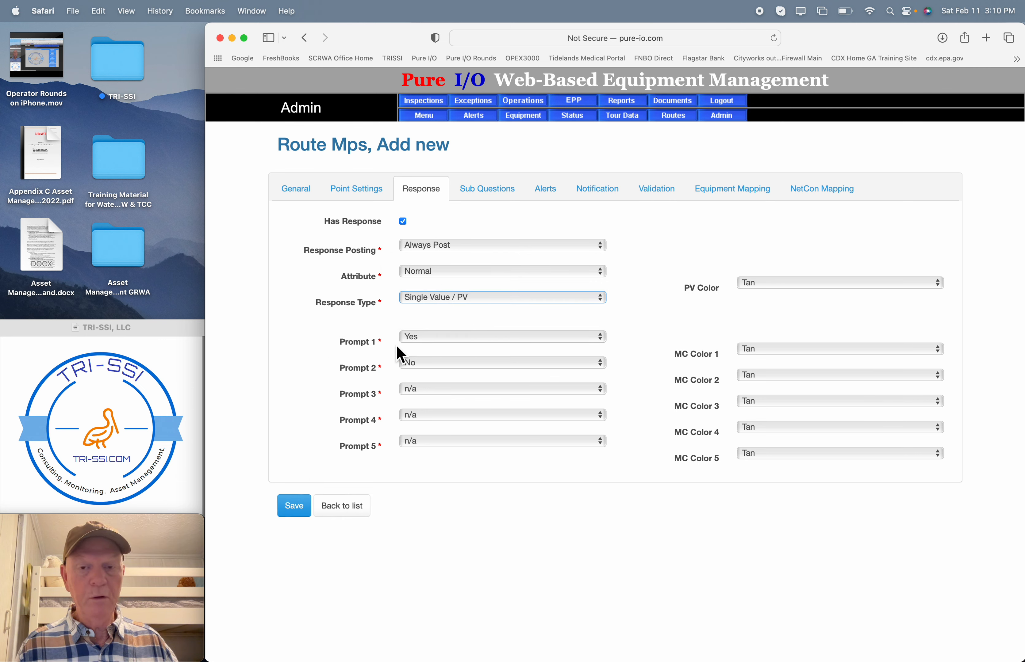
Check the alert settings, save the "Pump #1 Hours Run?" point and return to the Lift Station #5 point list
click(558, 193)
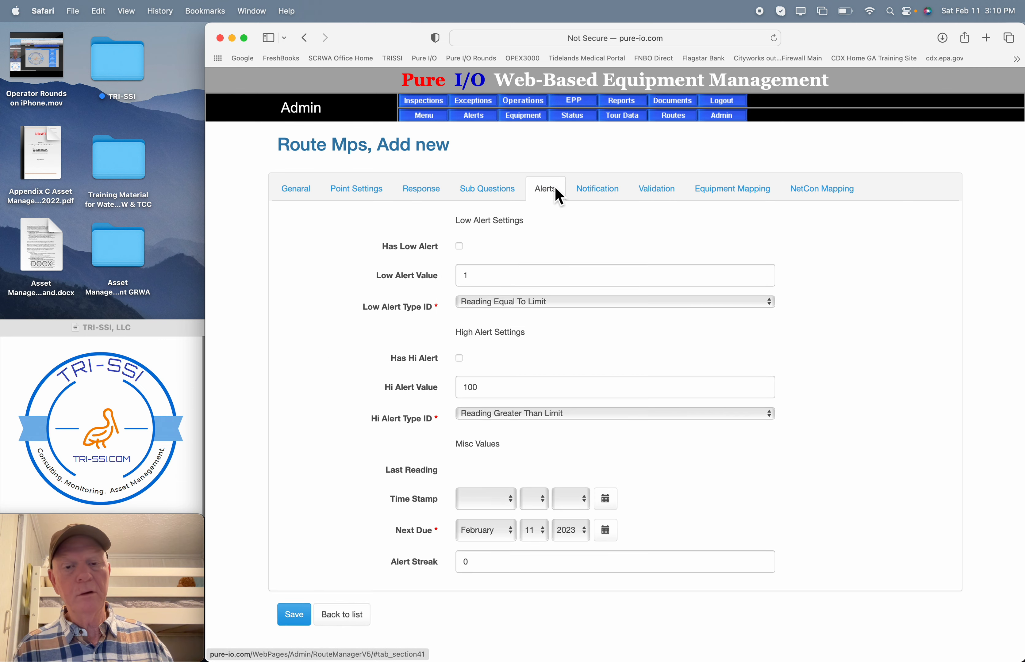
click(303, 194)
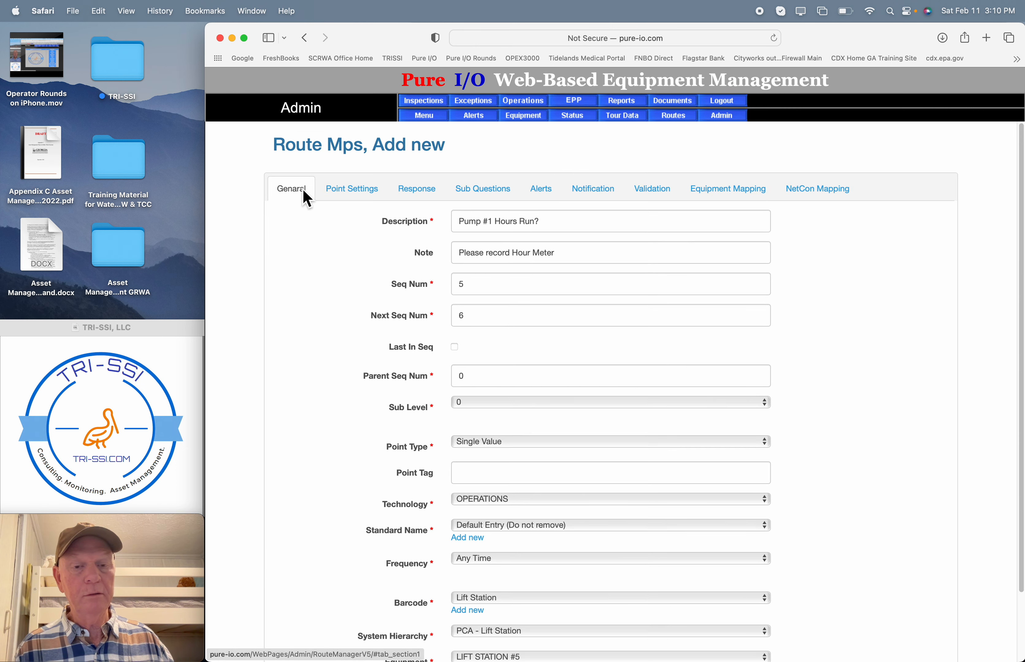
scroll(313, 288, down, 4)
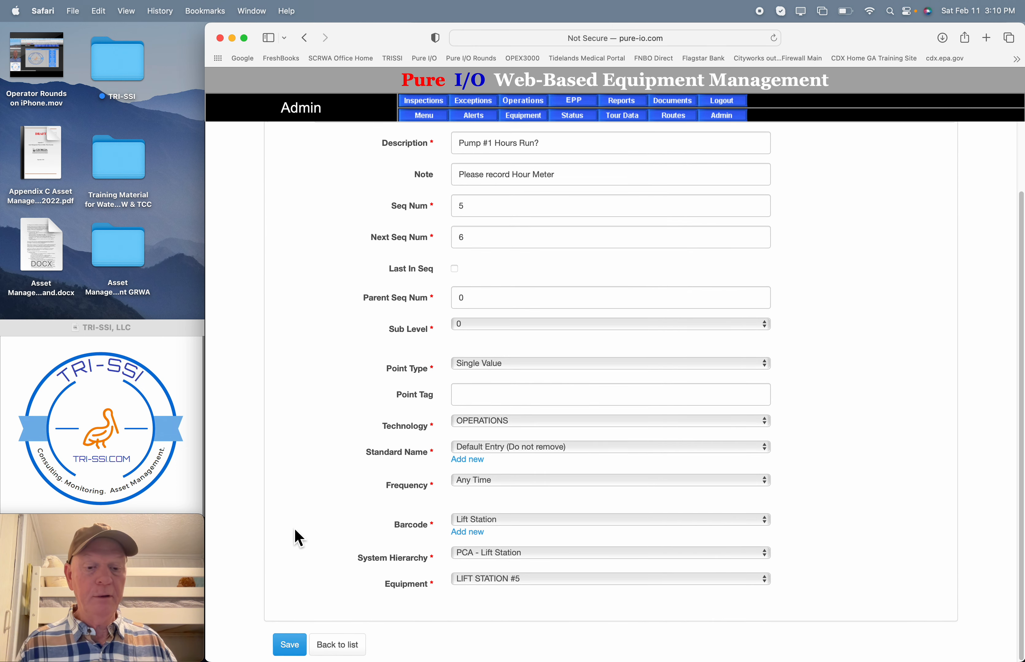
click(287, 646)
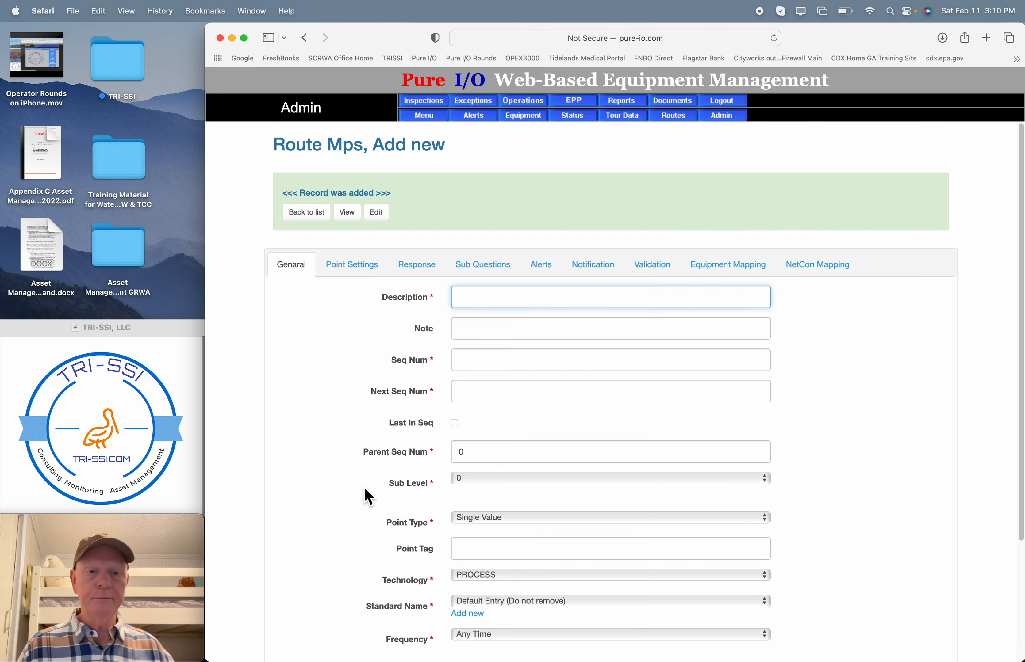
click(323, 221)
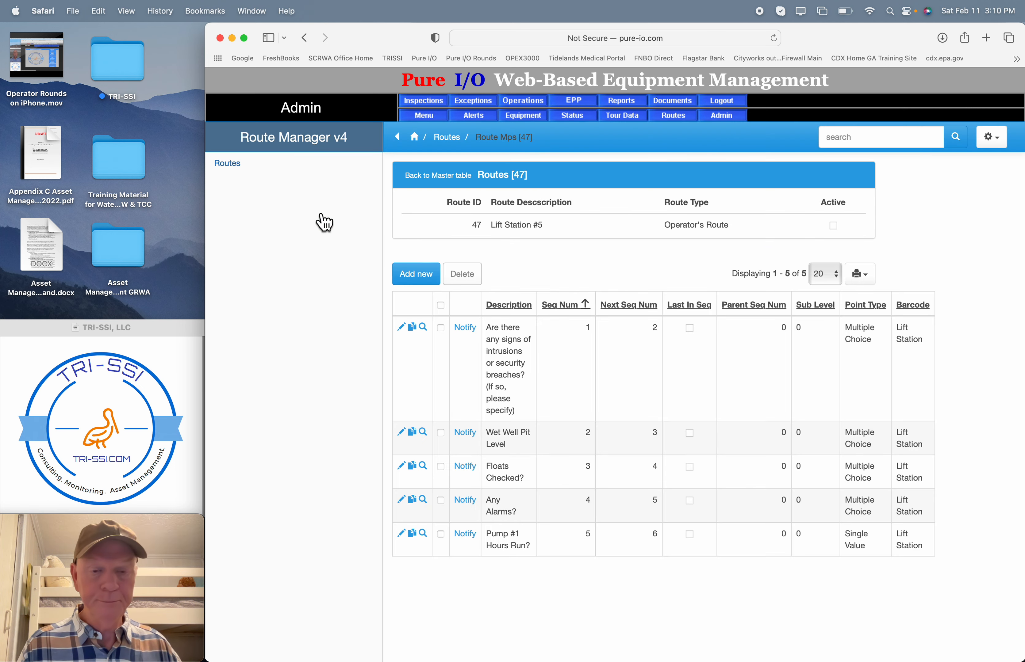
Duplicate the "Pump #1 Hours Run?" point and set the copy's description to "Pump #1 Run Time since last recorded?"
click(412, 535)
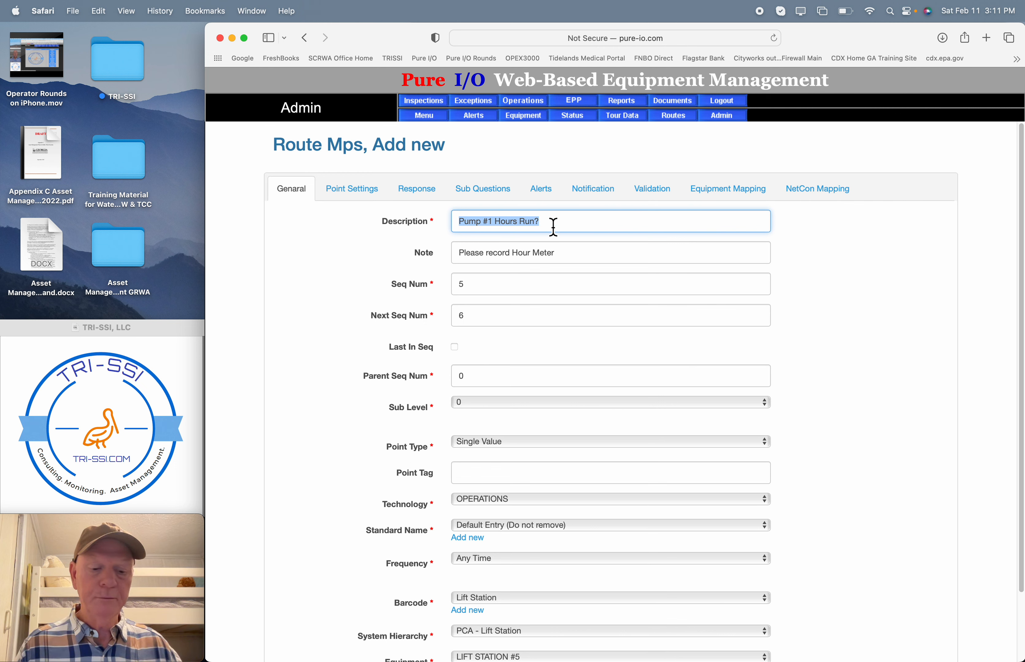
text(Pu)
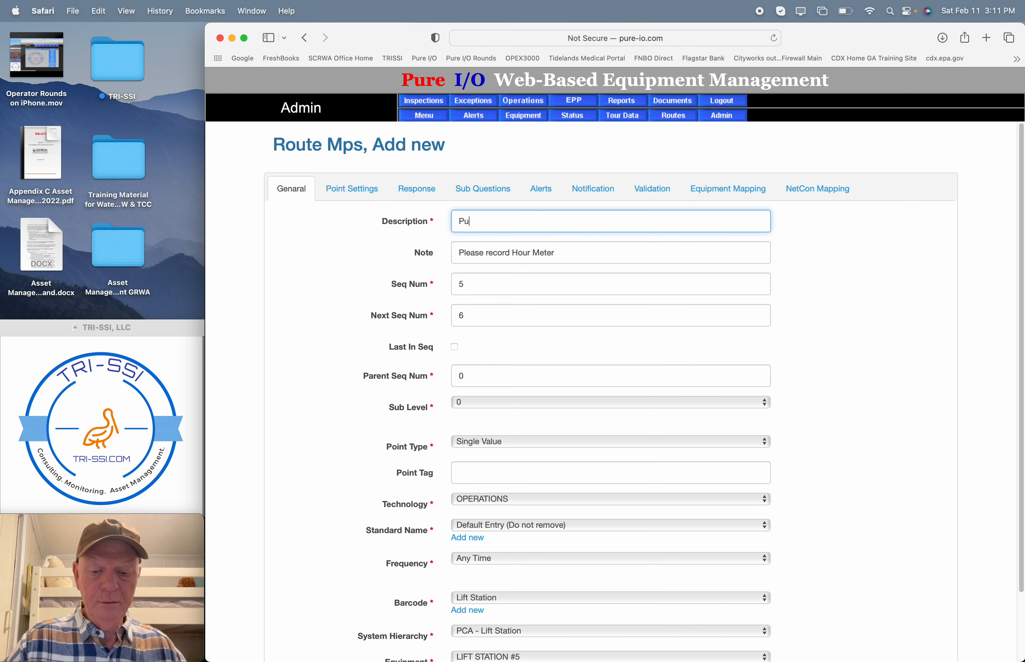
text(mp )
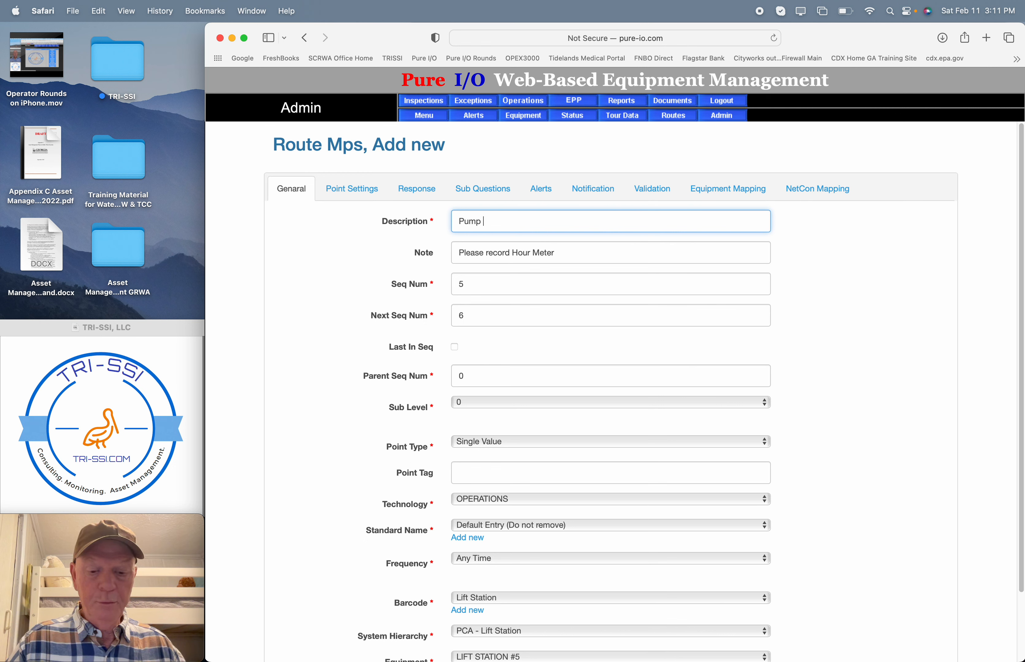
text(#1)
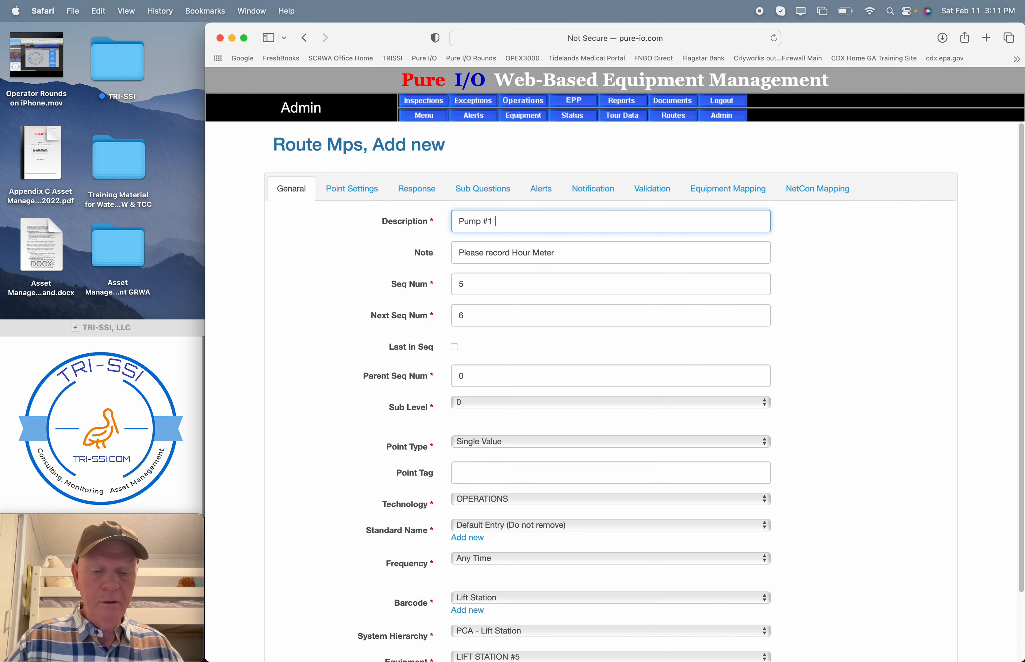
text( Run T)
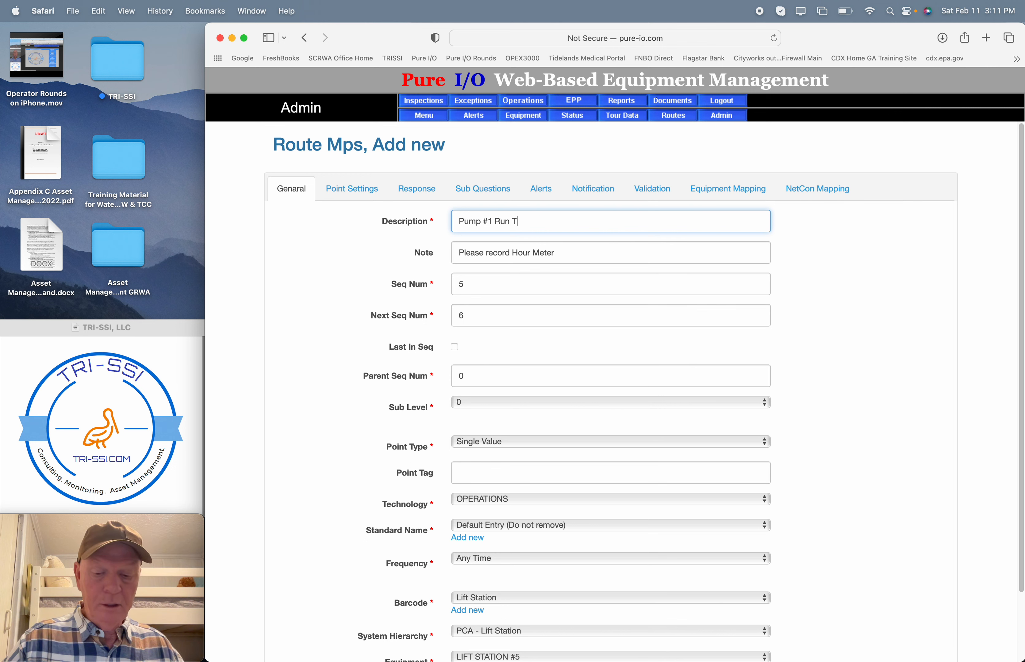
text(ime since )
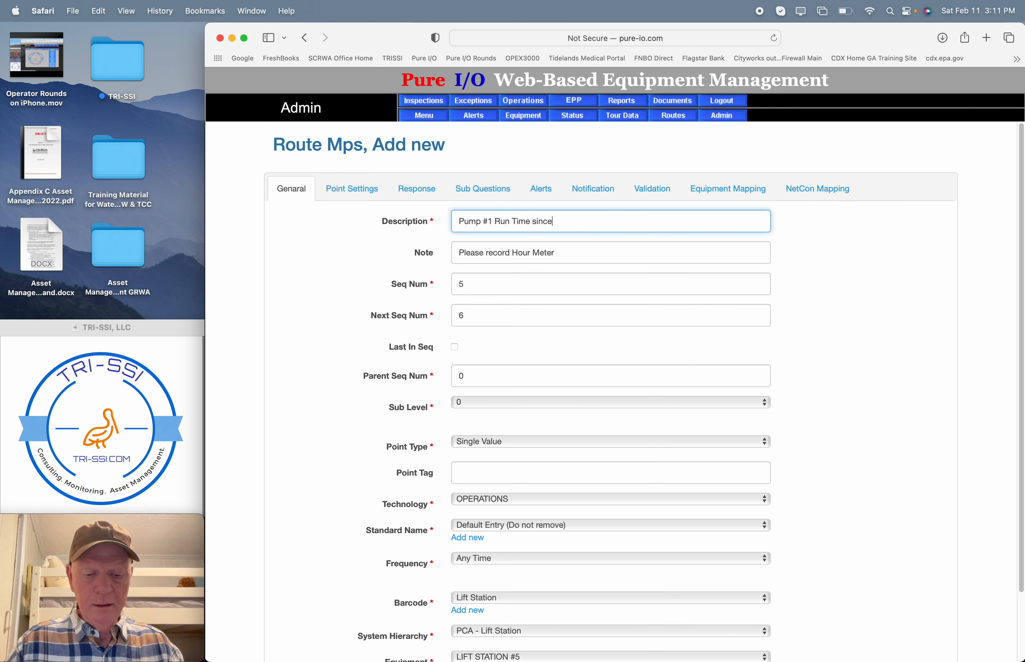
text(las)
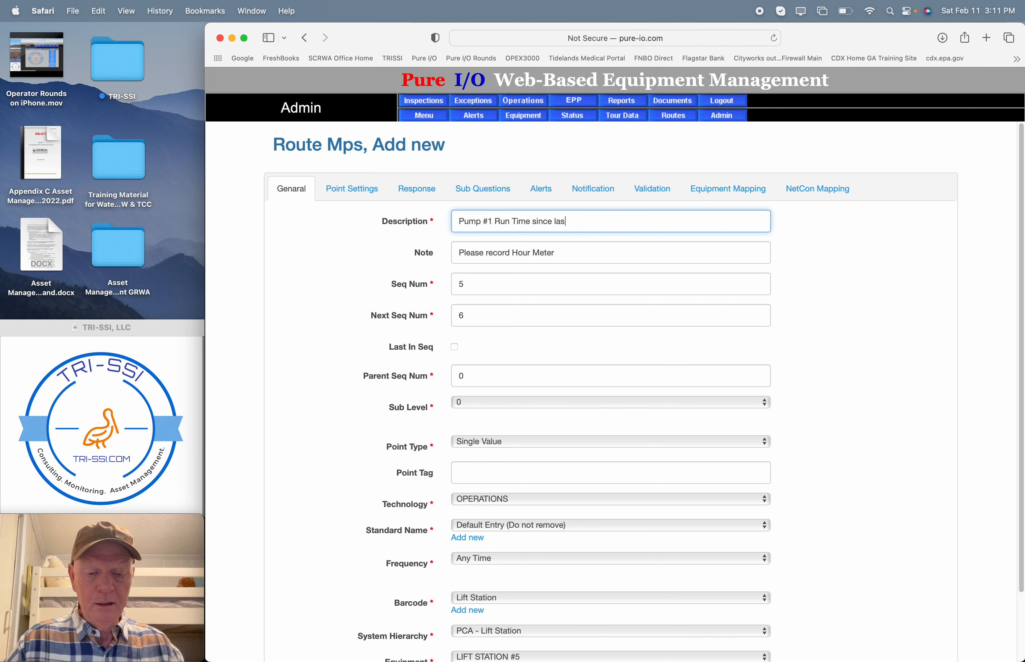
text(t Recorded)
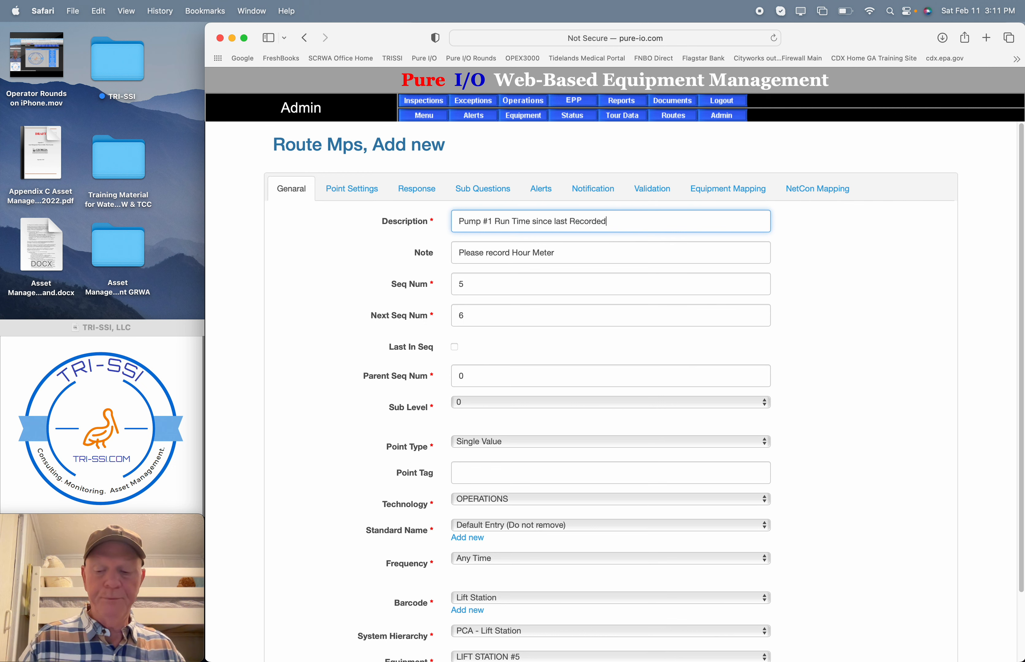
text(?)
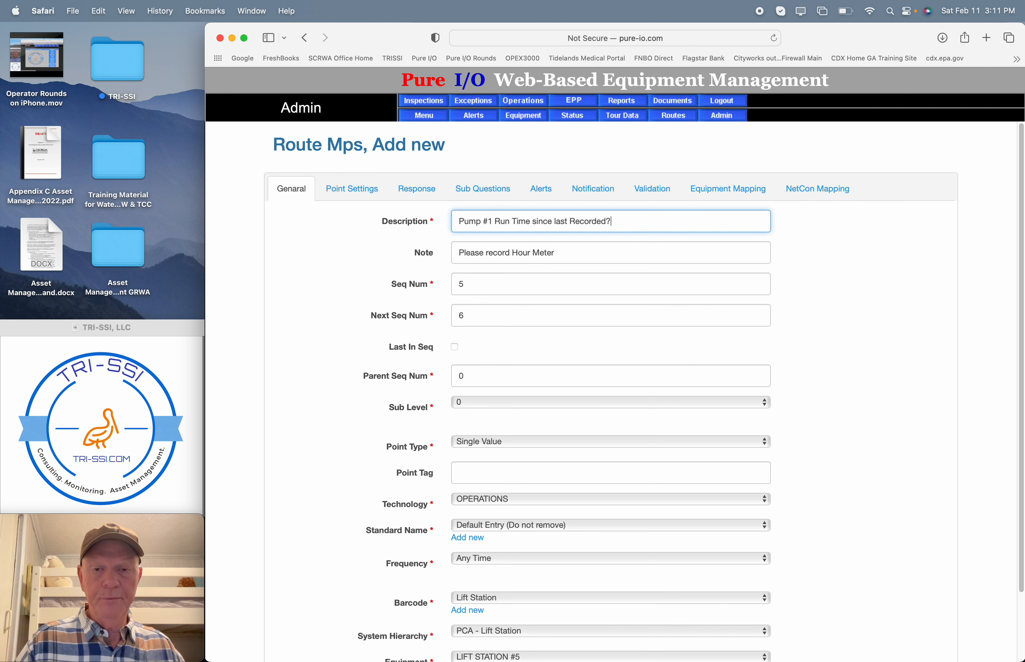
click(576, 221)
key(BackSpace)
text(r)
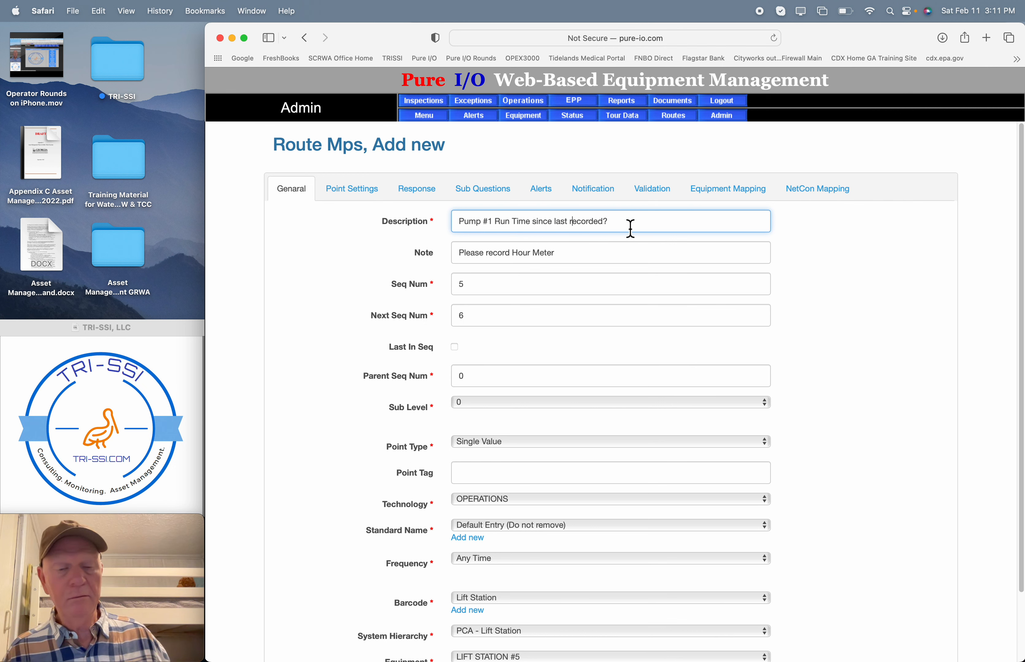
Replace the note of the "Pump #1 Run Time since last recorded?" point with "Review Run Time"
click(565, 259)
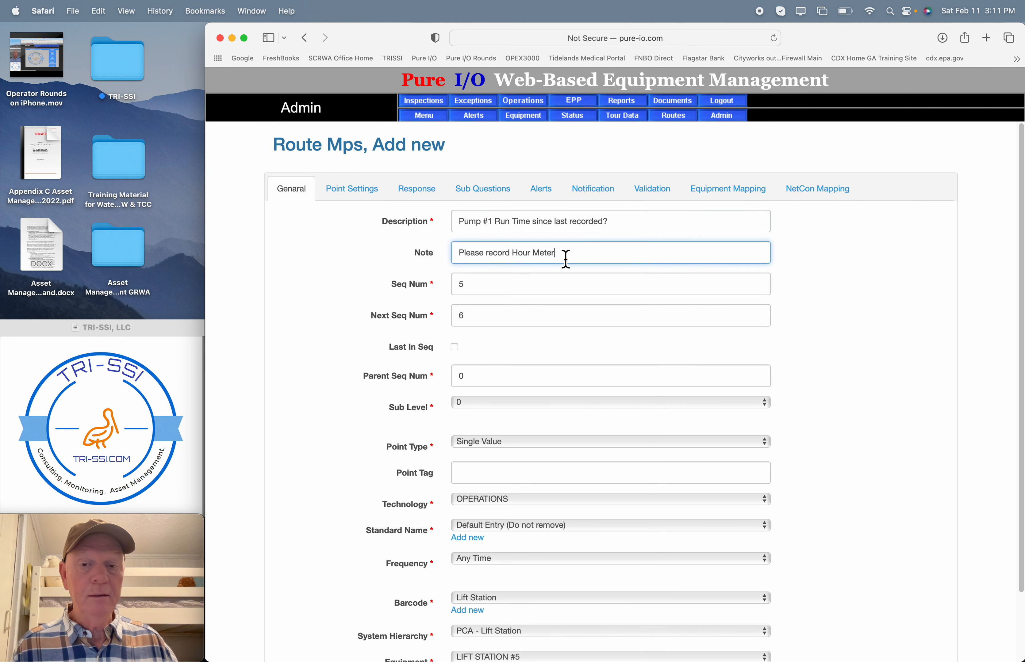
drag(566, 258, 421, 250)
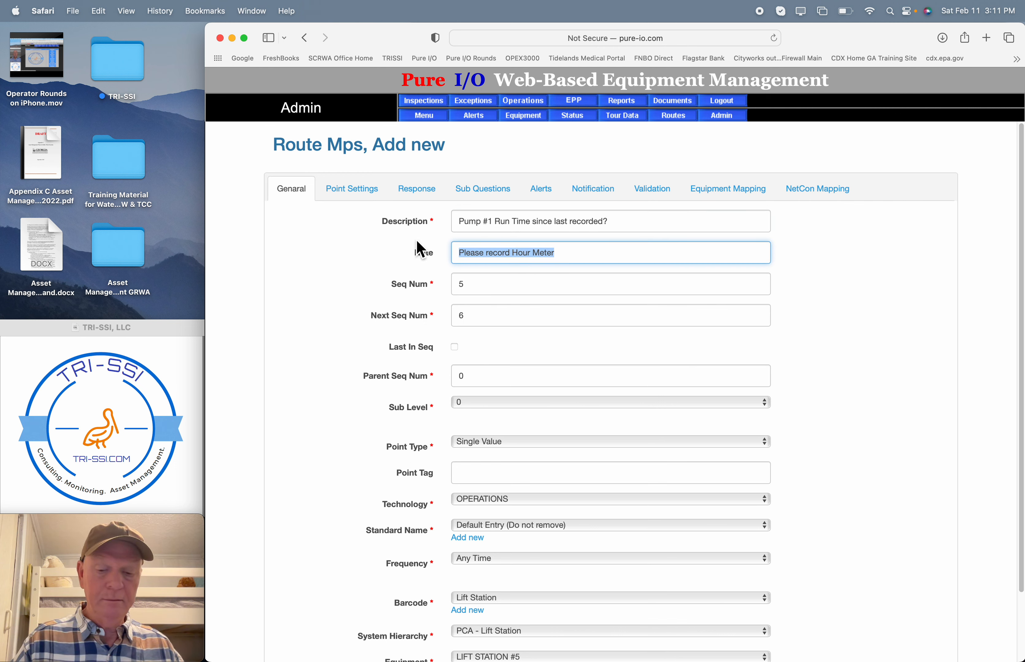
text(Review)
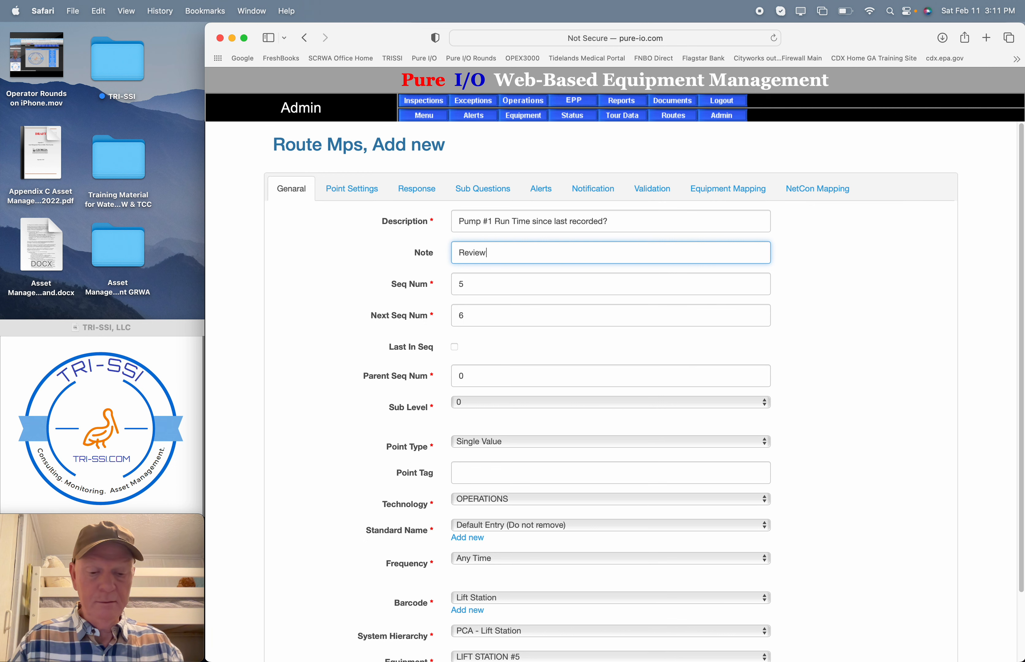
text( Run T)
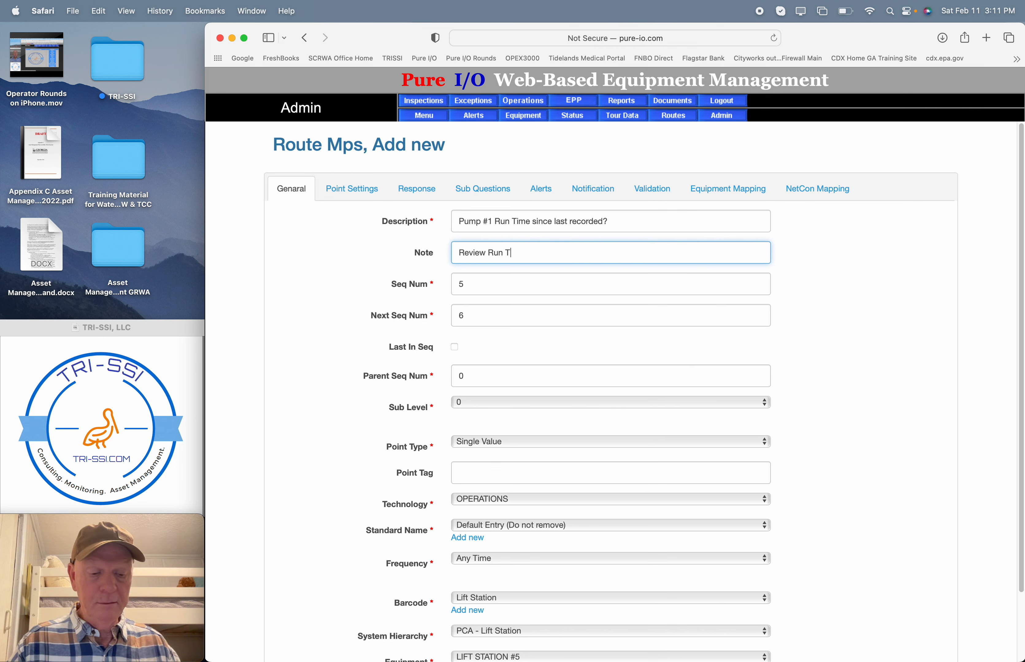
text(ime)
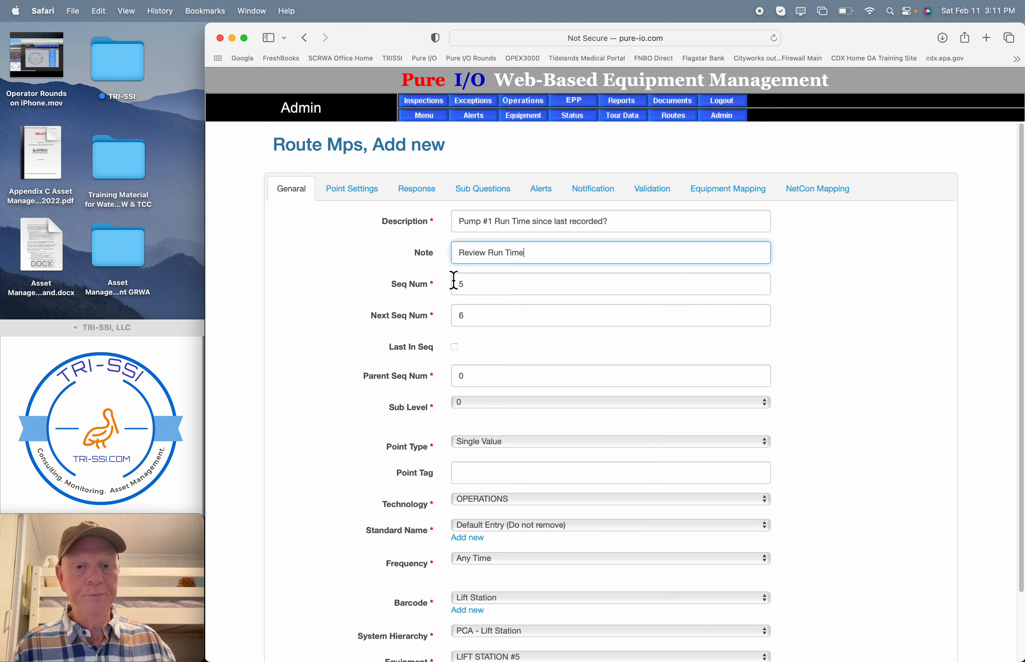
Set the Pump #1 run-time point's sequence number to 6 and its next sequence number to 7
key(Tab)
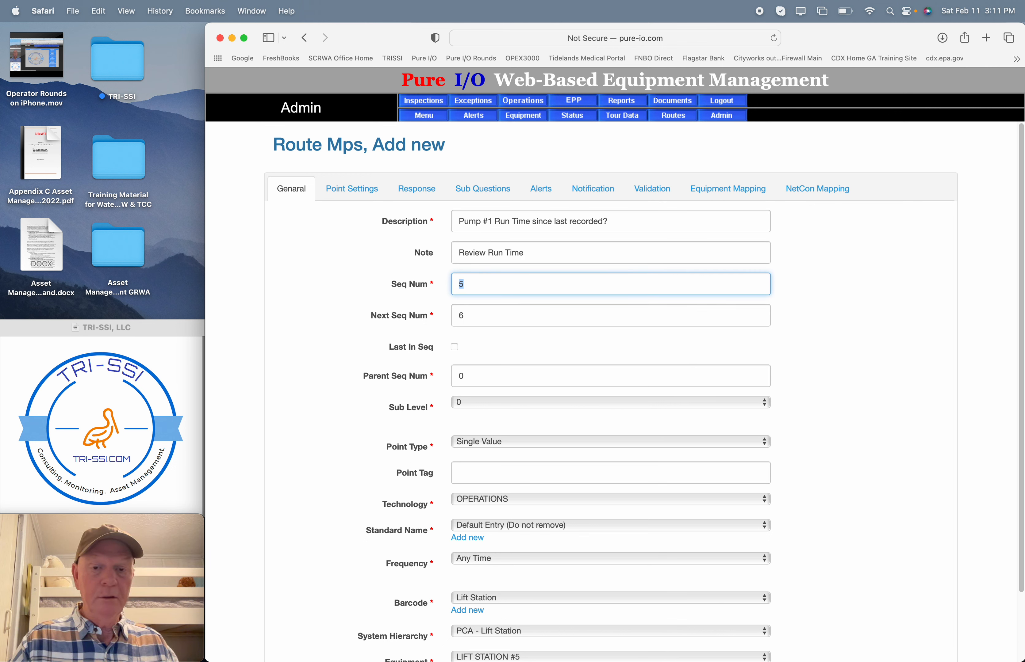
text(6)
key(Tab)
text(7)
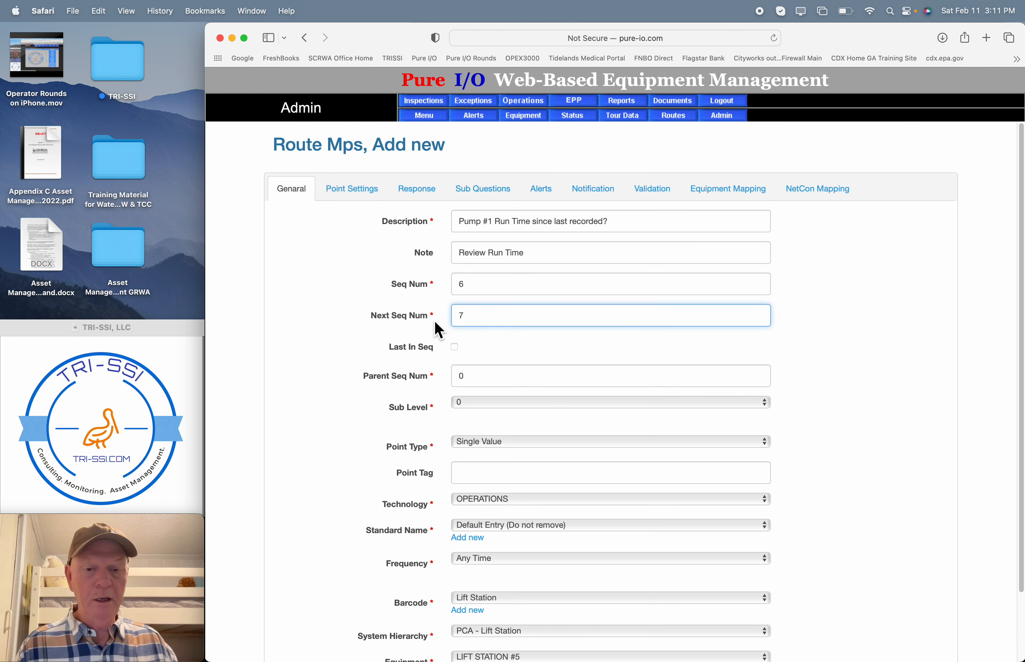
key(Tab)
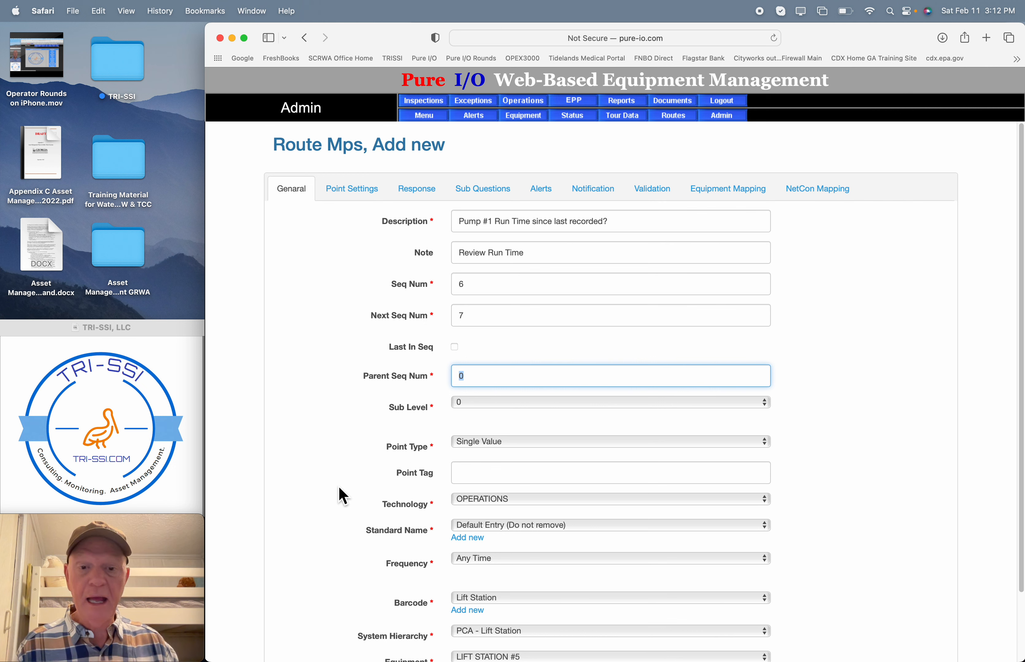
Change the Pump #1 run-time point's point type to "Caluclated Value" and check its remaining general settings
click(515, 446)
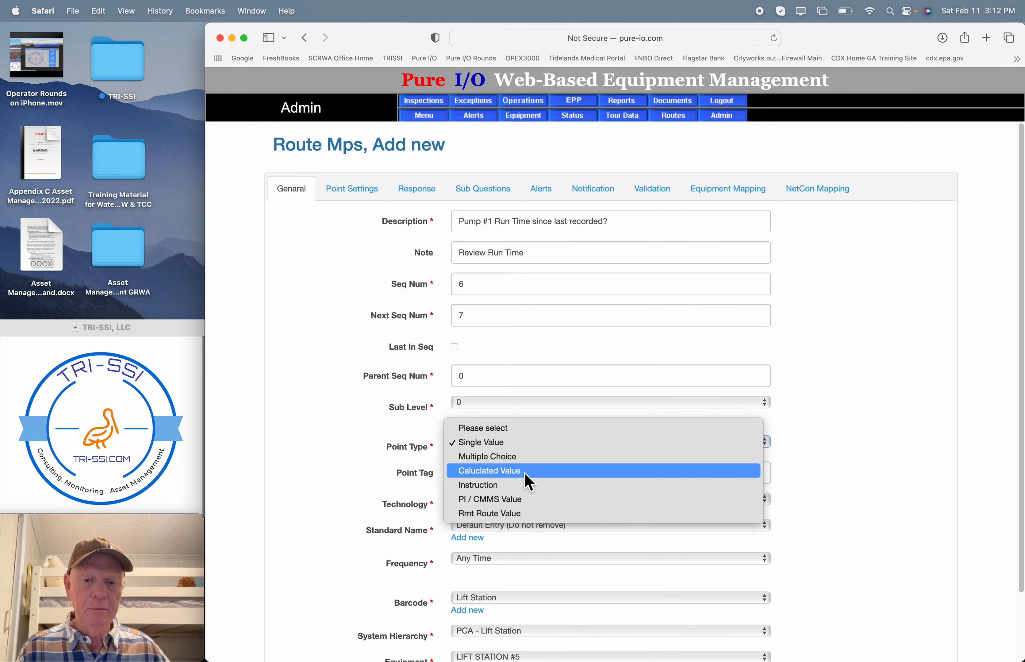
click(528, 482)
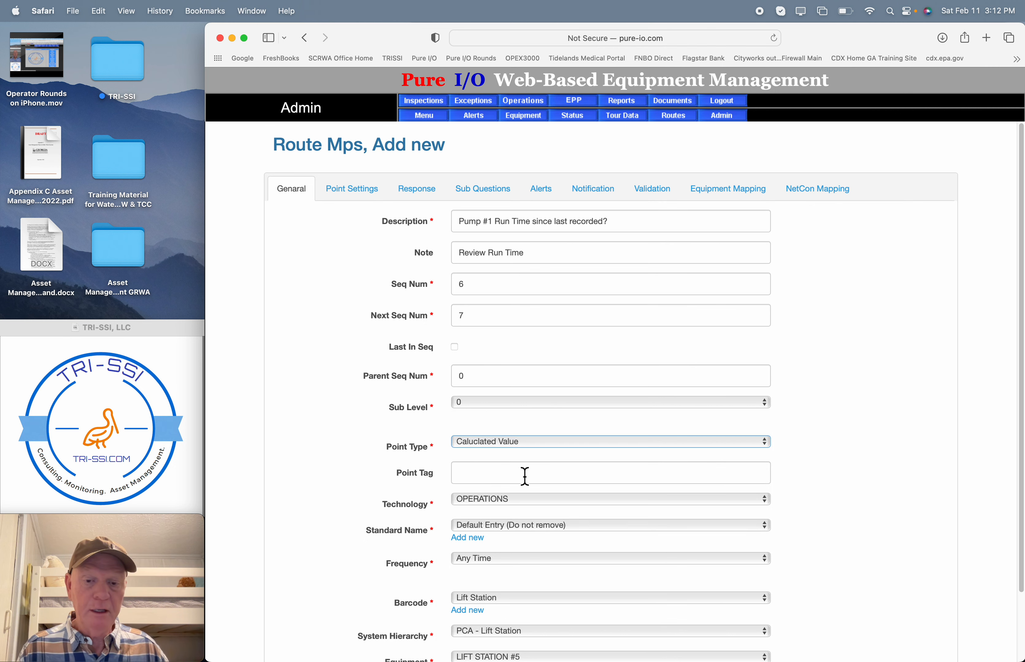
click(564, 448)
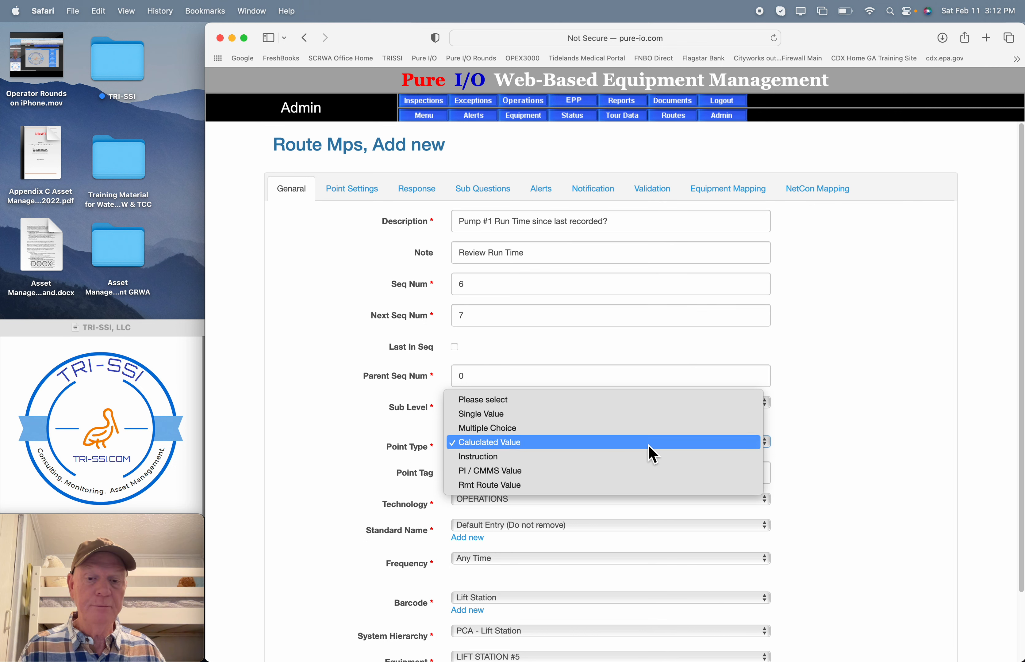
click(832, 455)
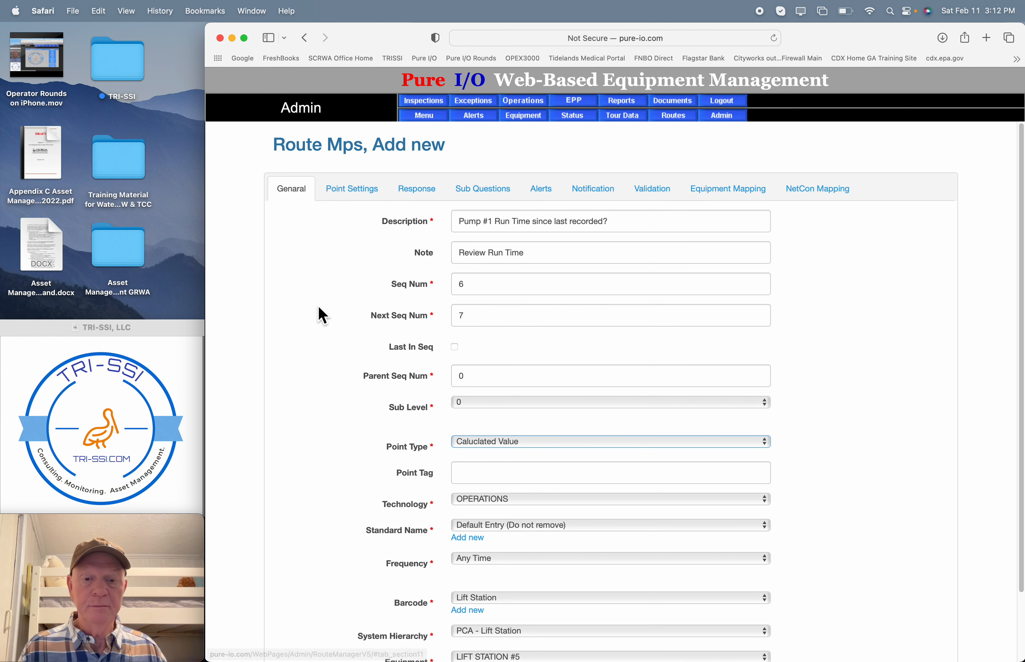
scroll(323, 316, down, 3)
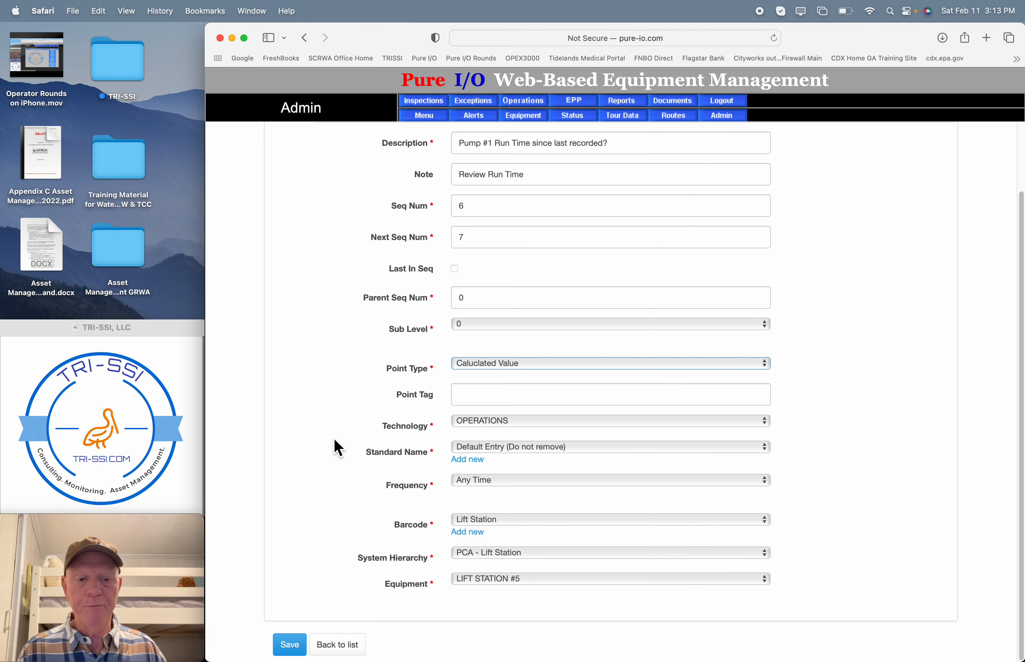
scroll(329, 400, up, 3)
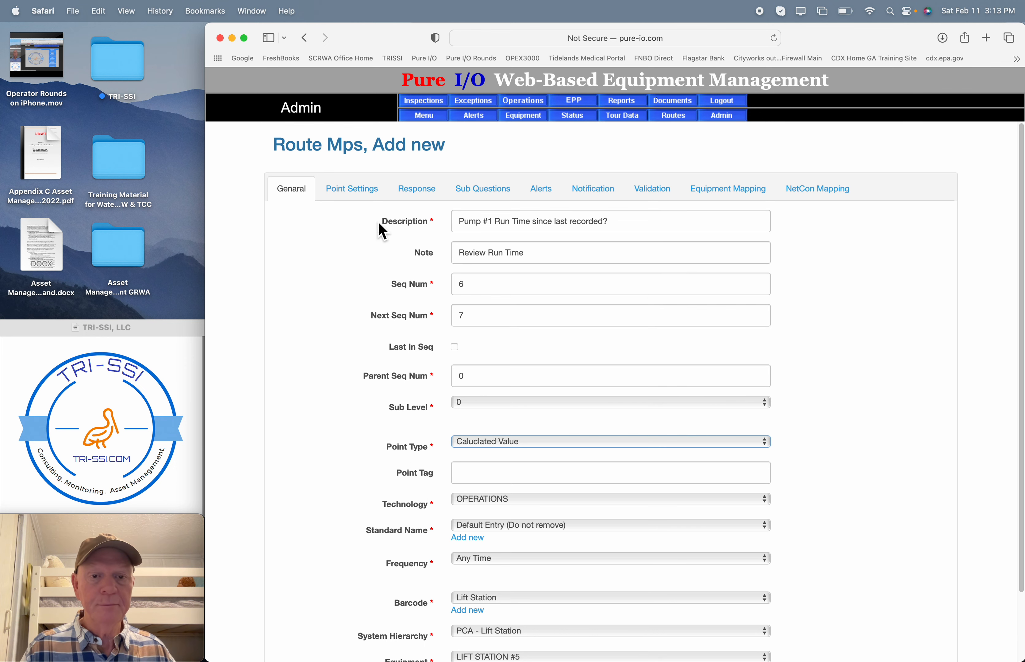
Add a new unit of measure named "Calculated Value" for the Pump #1 run-time point
click(376, 198)
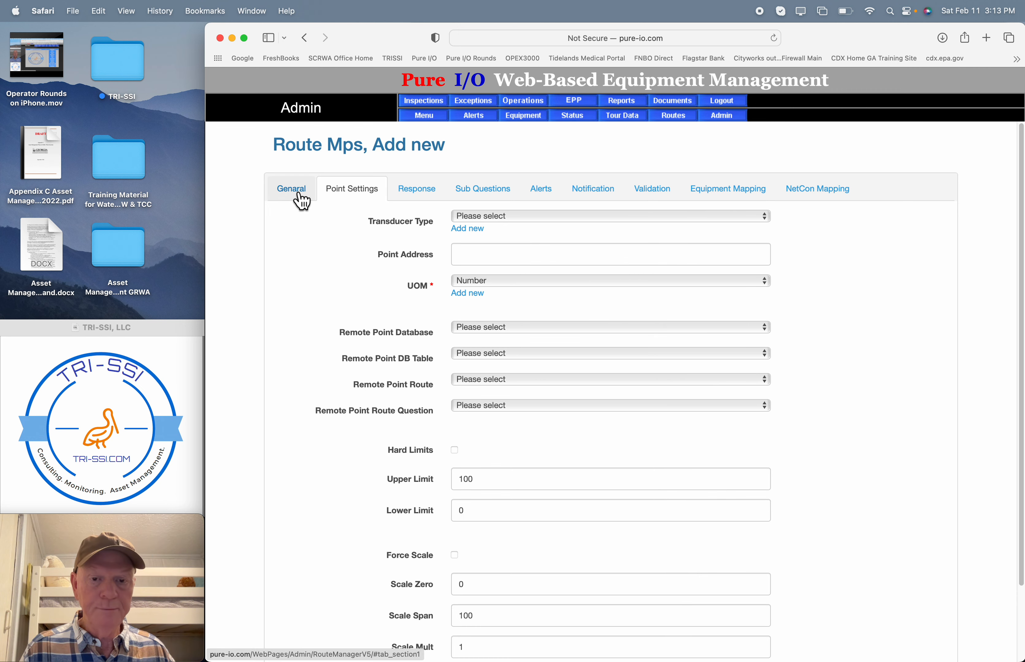
click(502, 283)
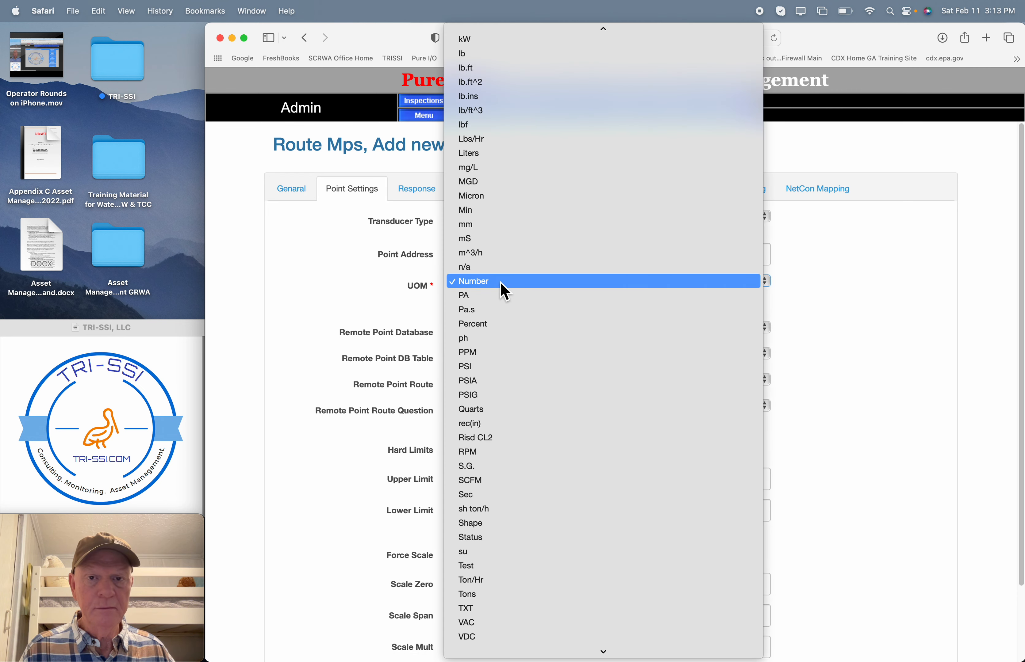
scroll(504, 291, down, 2)
scroll(505, 292, up, 15)
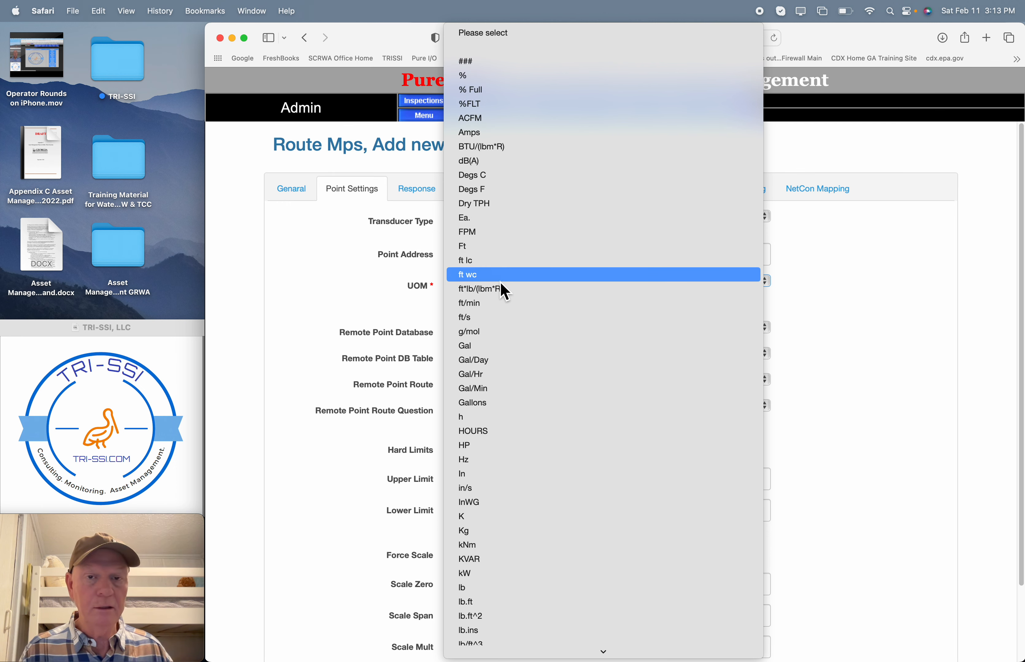
click(865, 338)
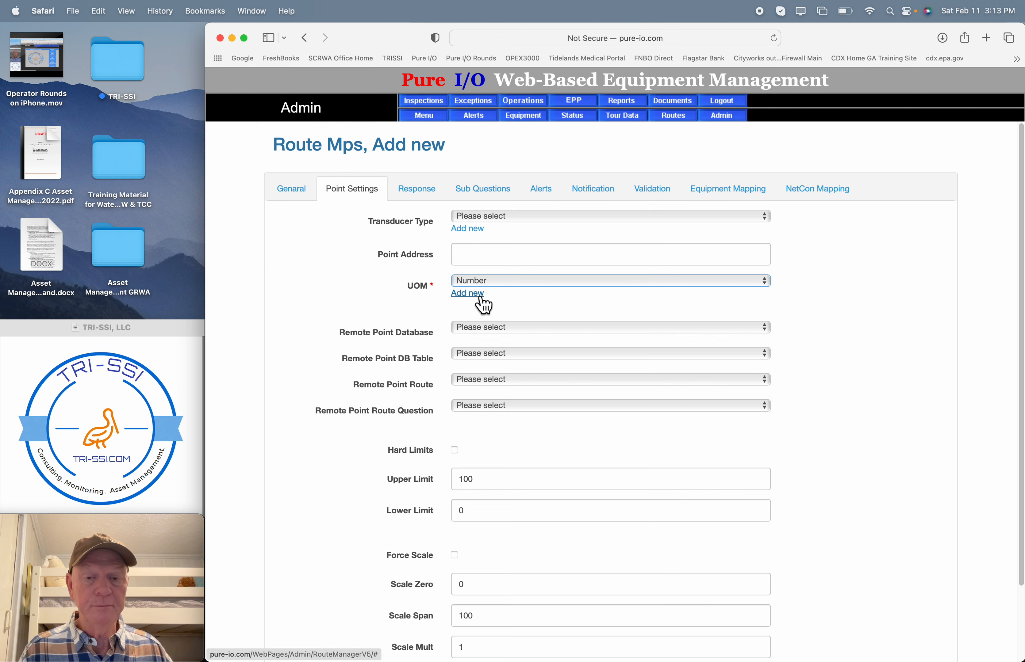
click(481, 298)
text(Calculated Value)
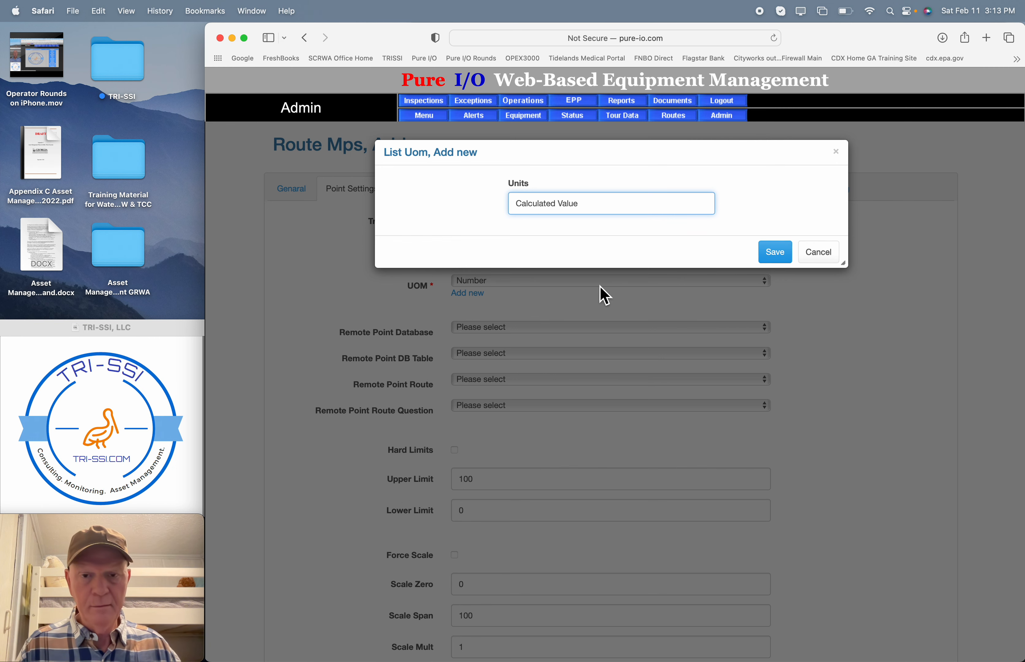
click(778, 256)
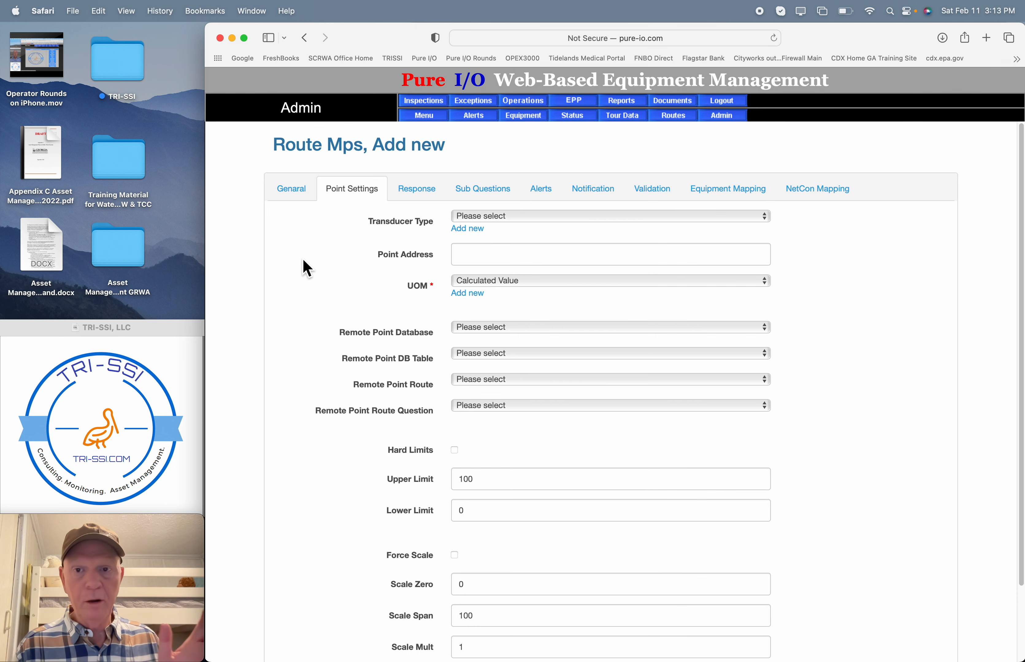
Review the general settings, save the Pump #1 run-time point and return to the Lift Station #5 point list
click(304, 194)
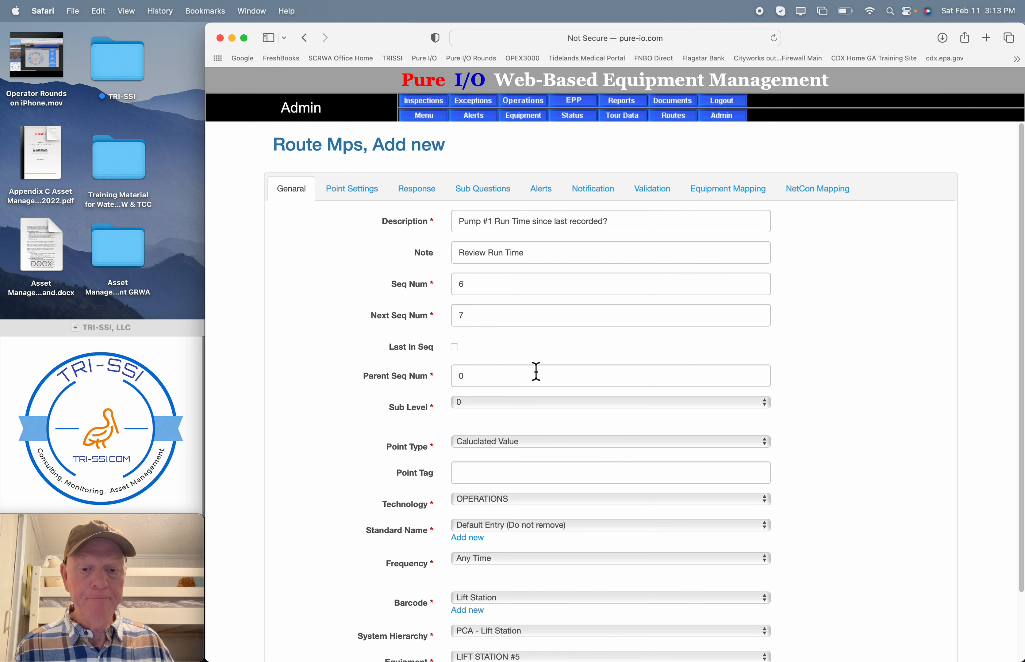
scroll(535, 371, down, 3)
scroll(540, 378, down, 2)
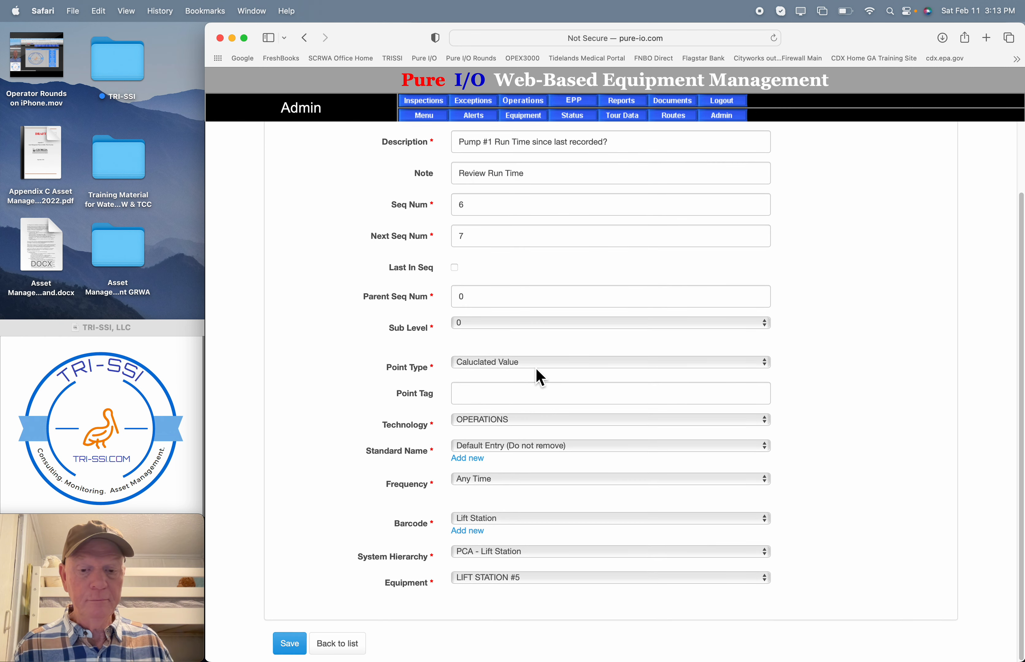
click(302, 650)
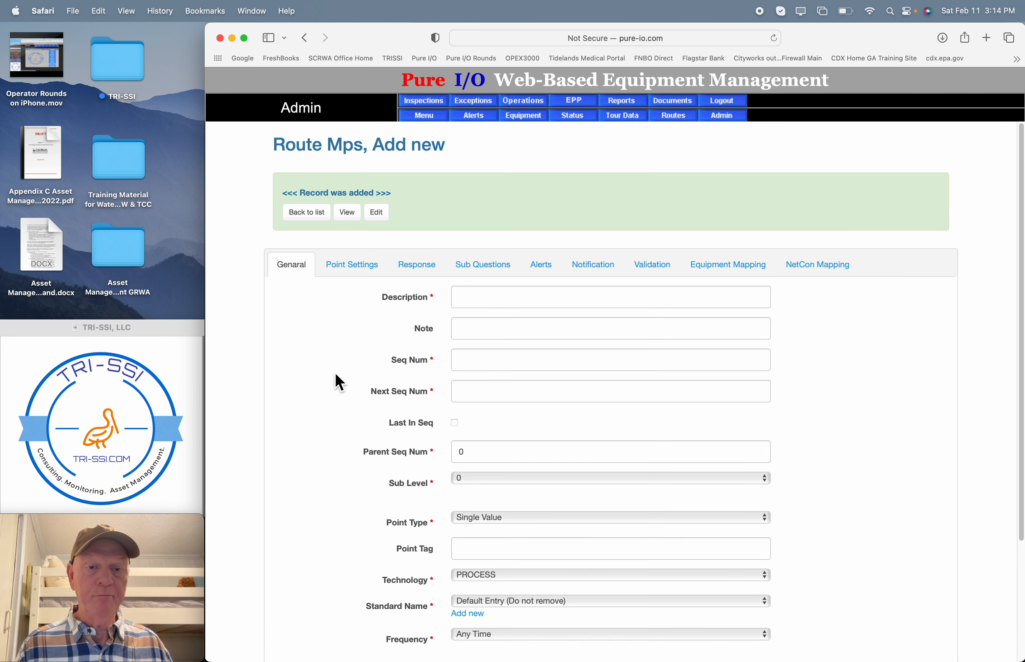
click(324, 214)
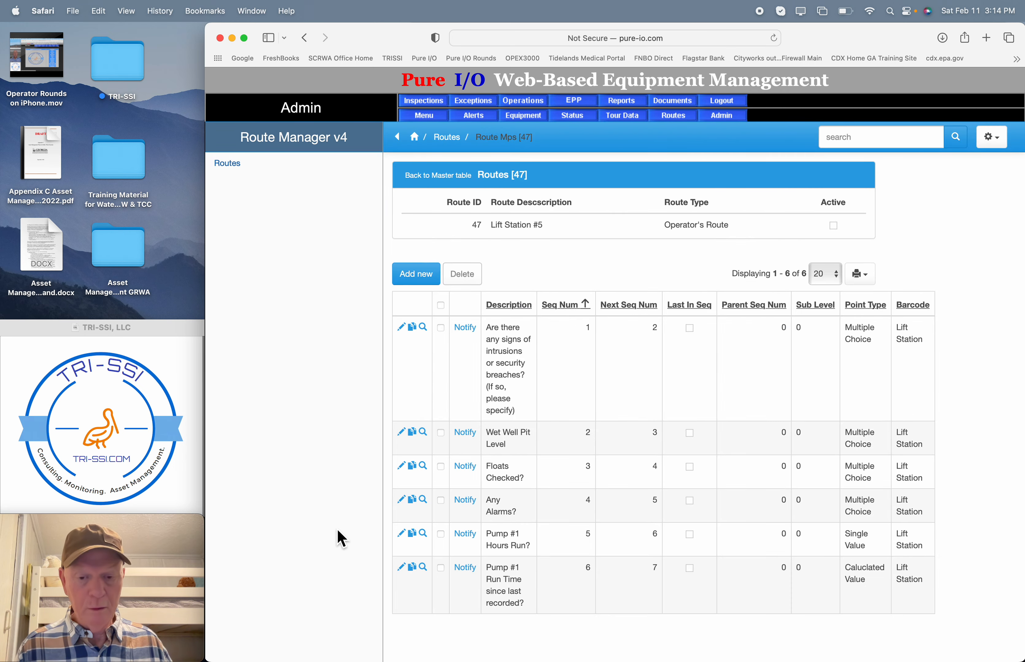
Duplicate the "Pump #1 Hours Run?" point, set the copy's description to "Pump #2 Hours Run?" and try to save it
click(419, 538)
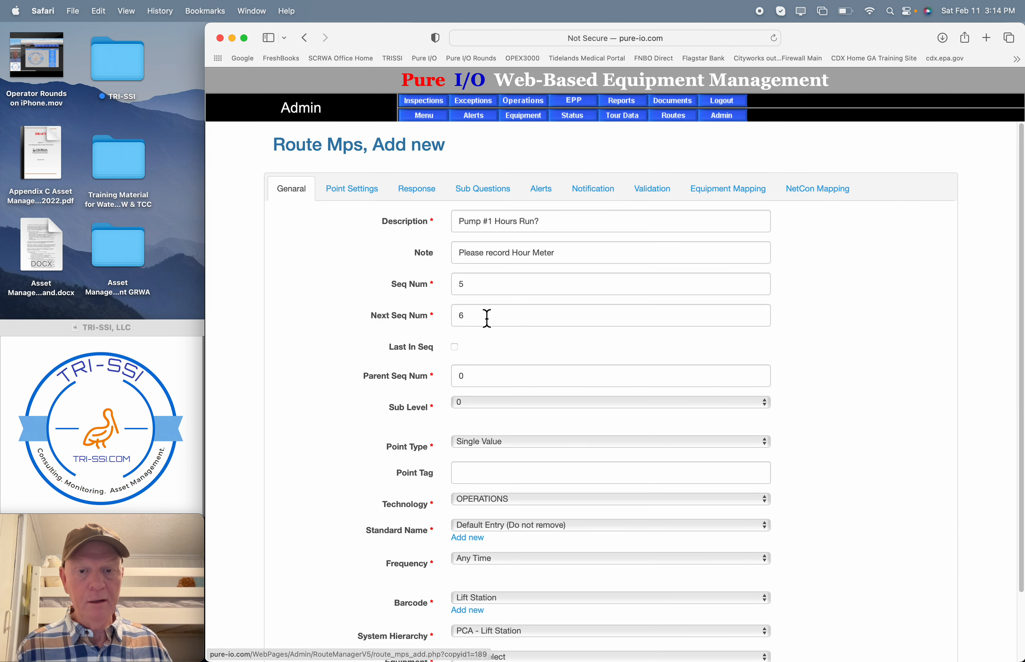
click(495, 228)
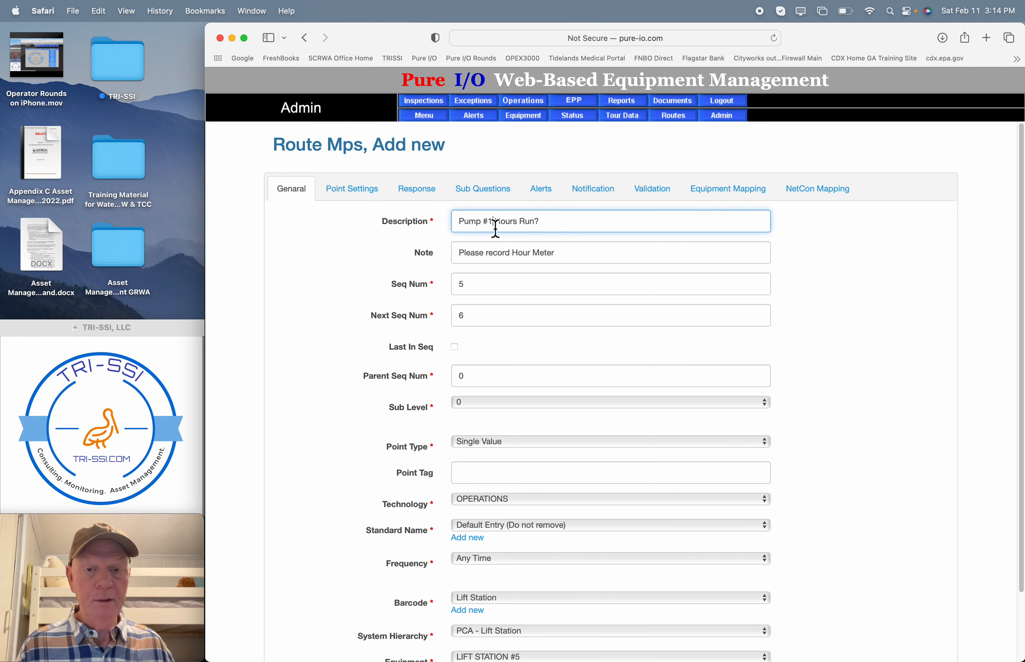
key(BackSpace)
text(2)
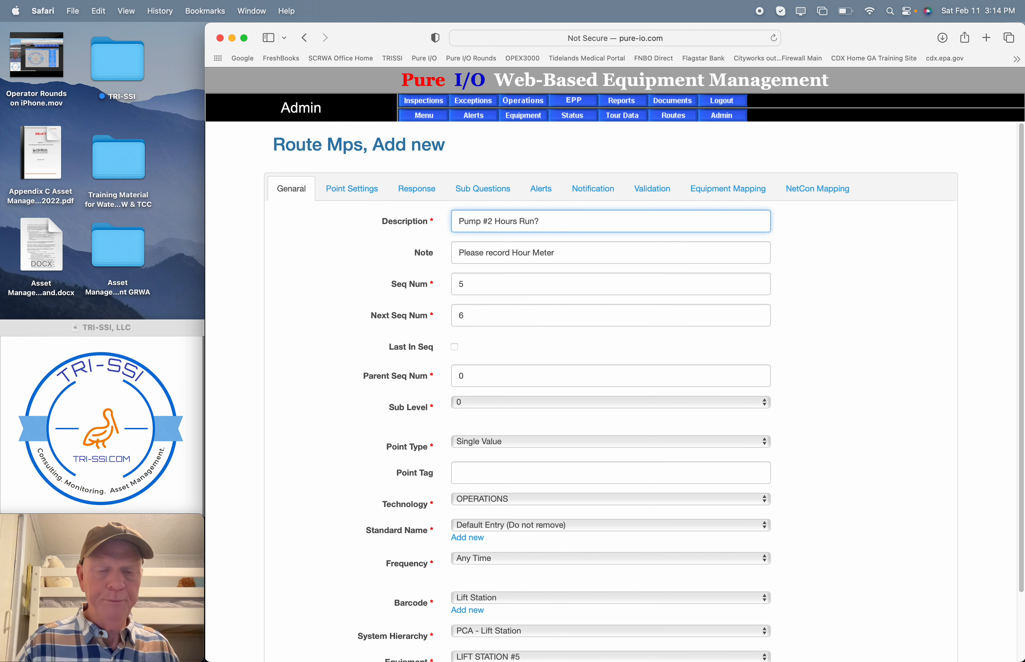
scroll(345, 329, down, 3)
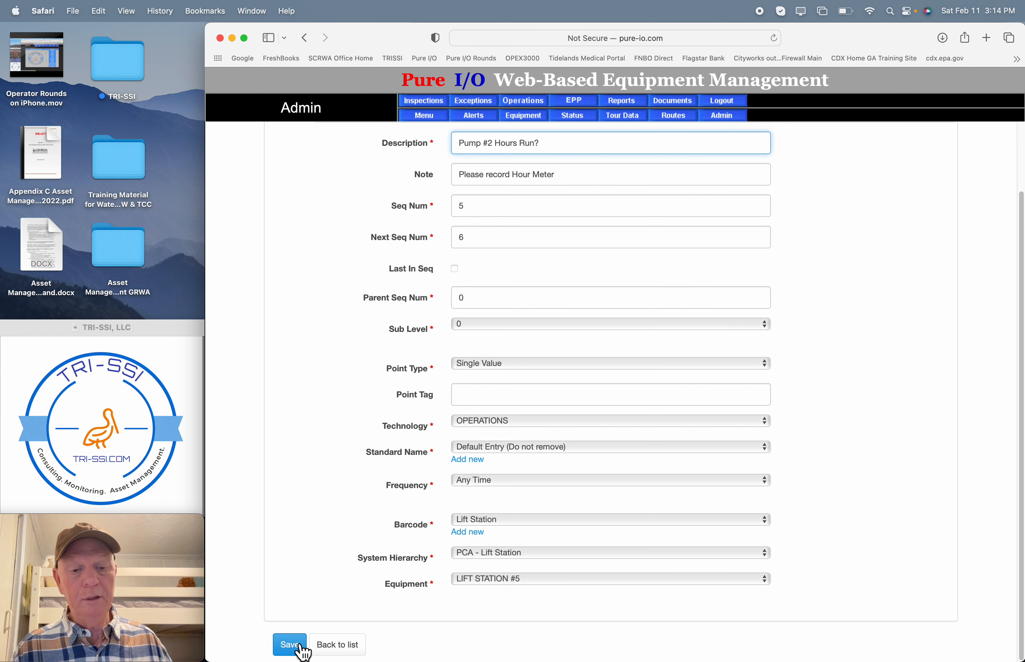
click(302, 646)
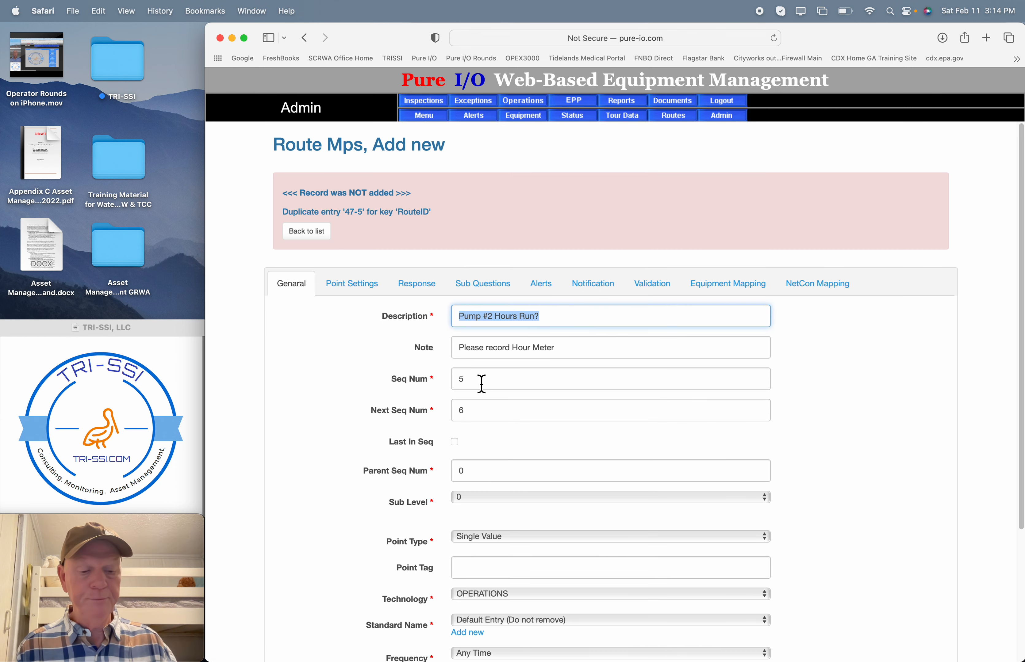
Set the "Pump #2 Hours Run?" point's sequence number to 7 and next sequence number to 8, save it and return to the point list
key(Tab)
key(Tab)
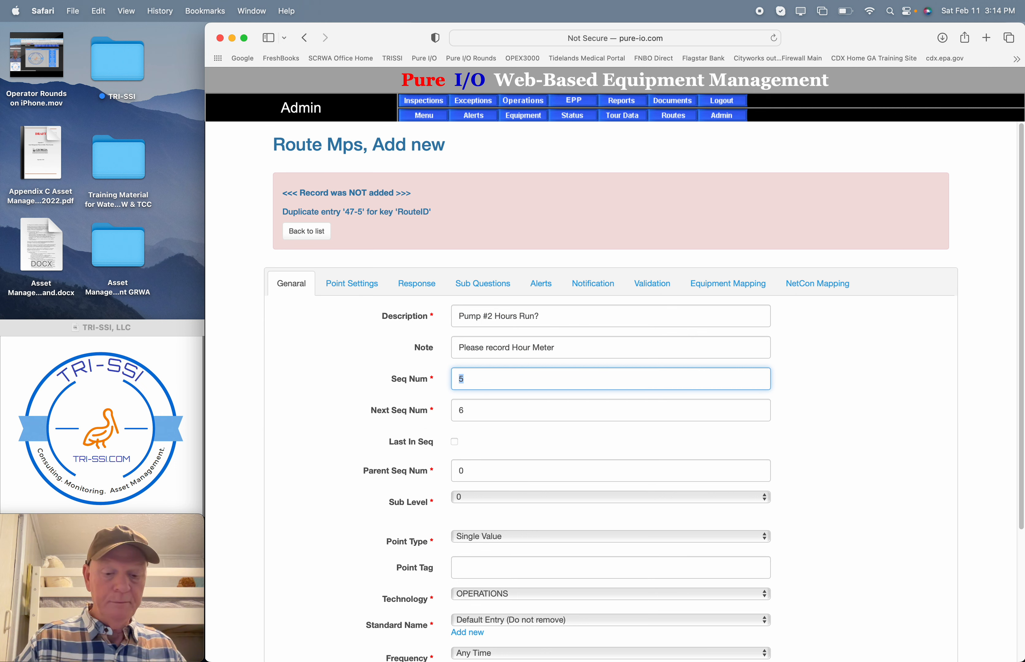
key(Tab)
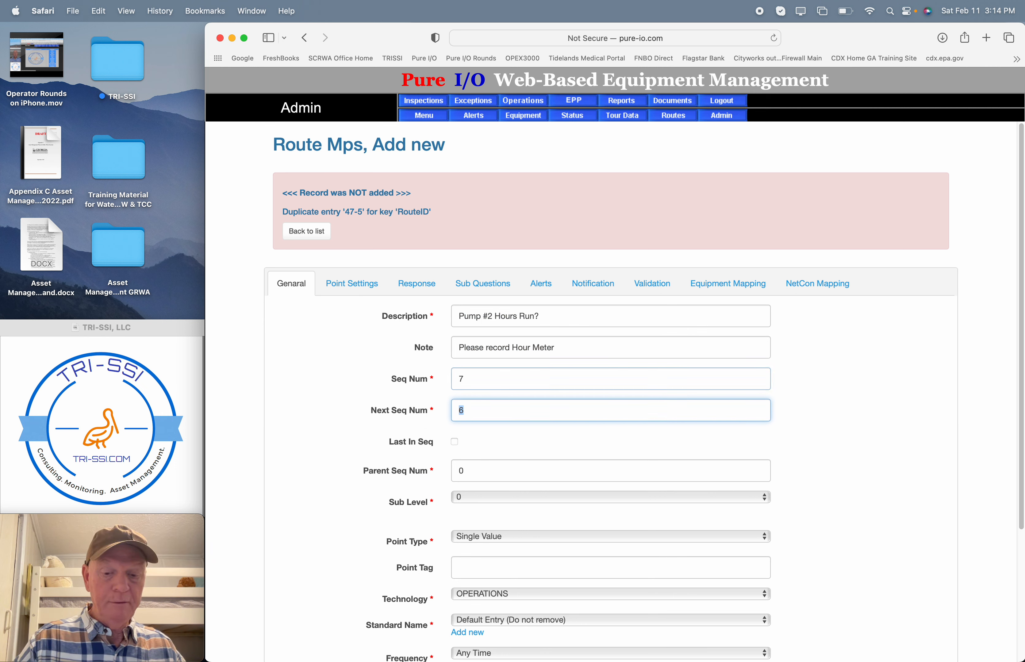
text(8)
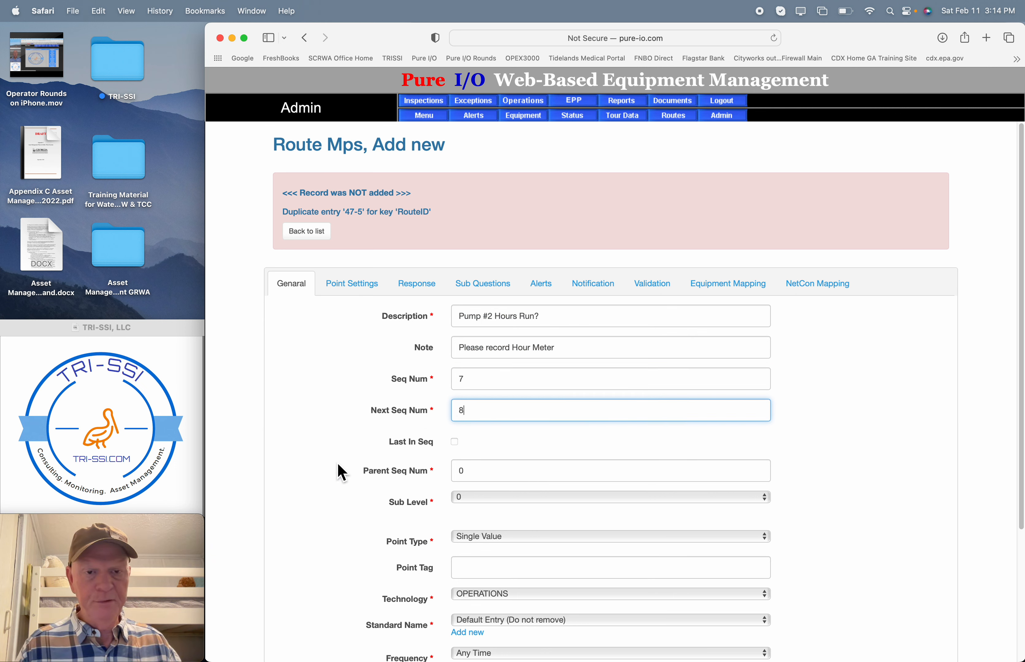
scroll(338, 533, down, 5)
click(302, 650)
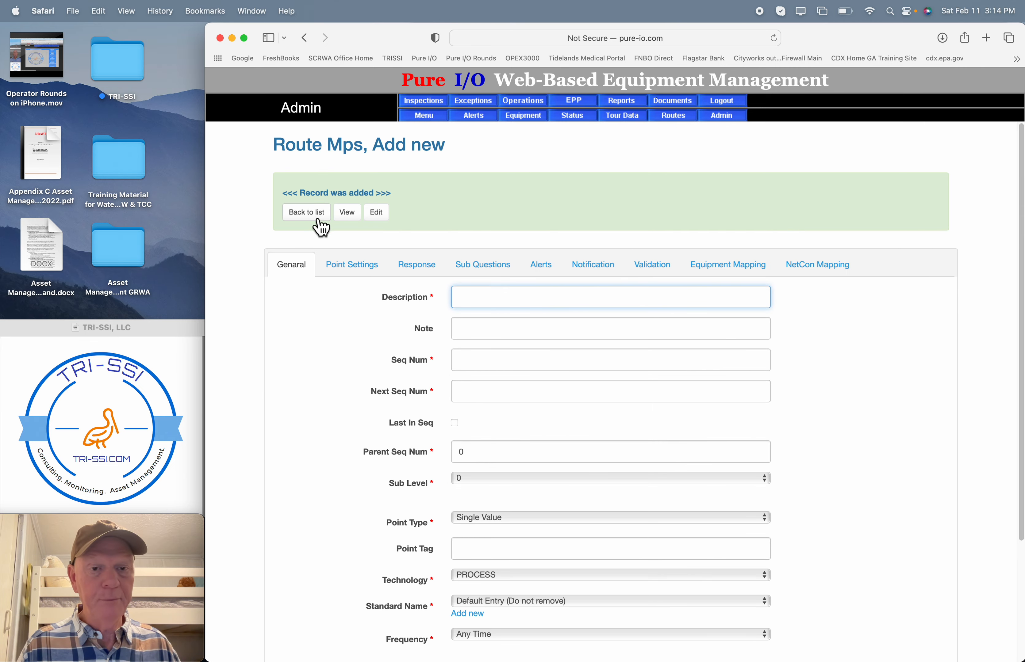
click(316, 215)
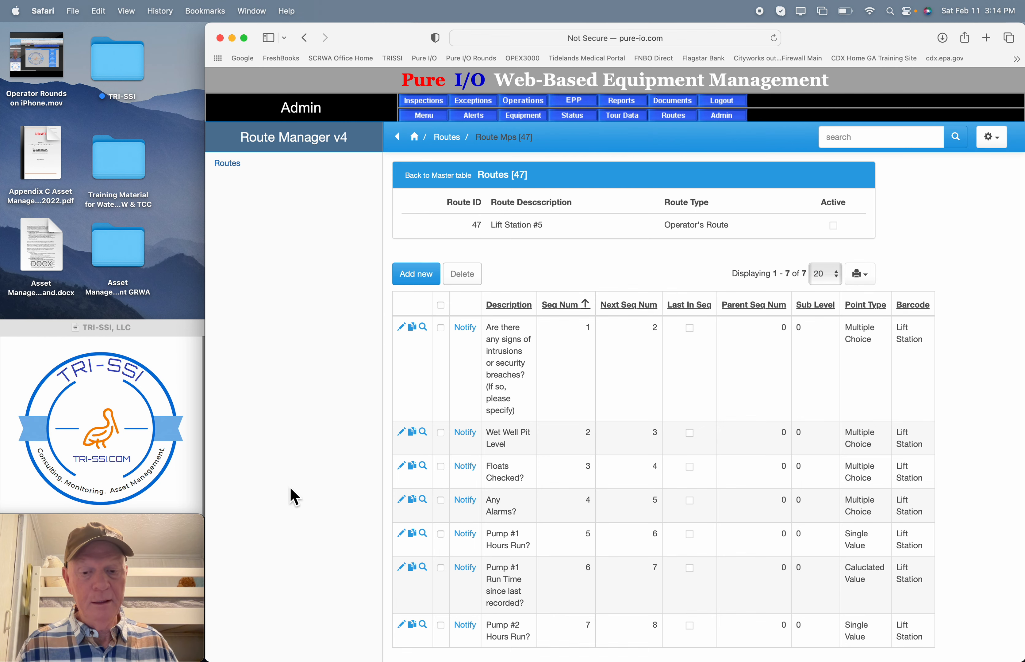
Duplicate the Pump #1 run-time point as "Pump #2 Run Time since last recorded?" with sequence number 8 and next sequence number 9
click(420, 575)
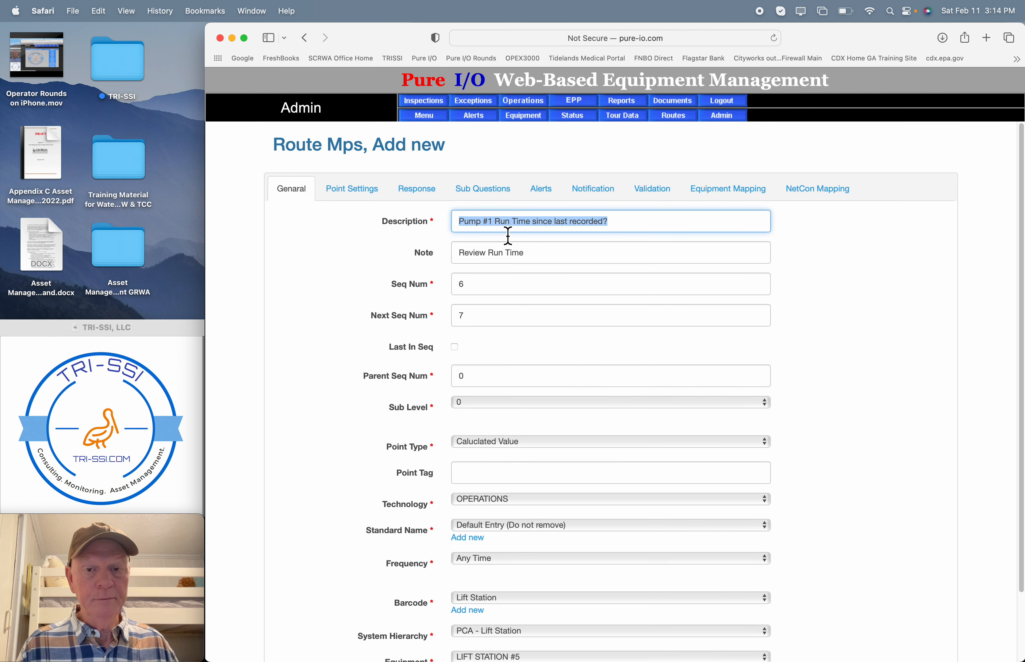
click(495, 228)
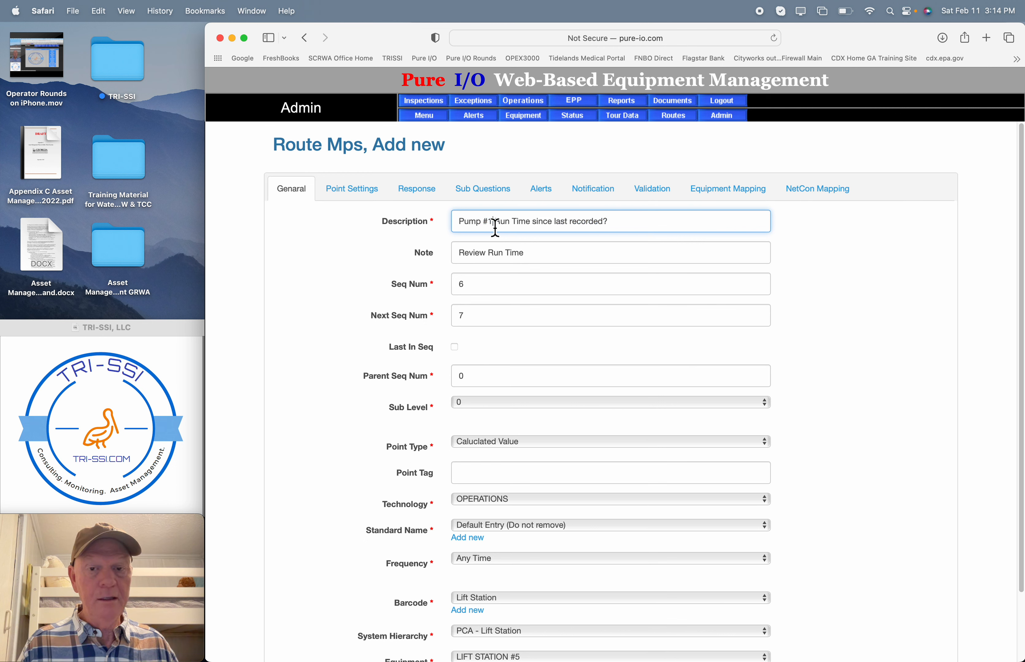
key(BackSpace)
text(2)
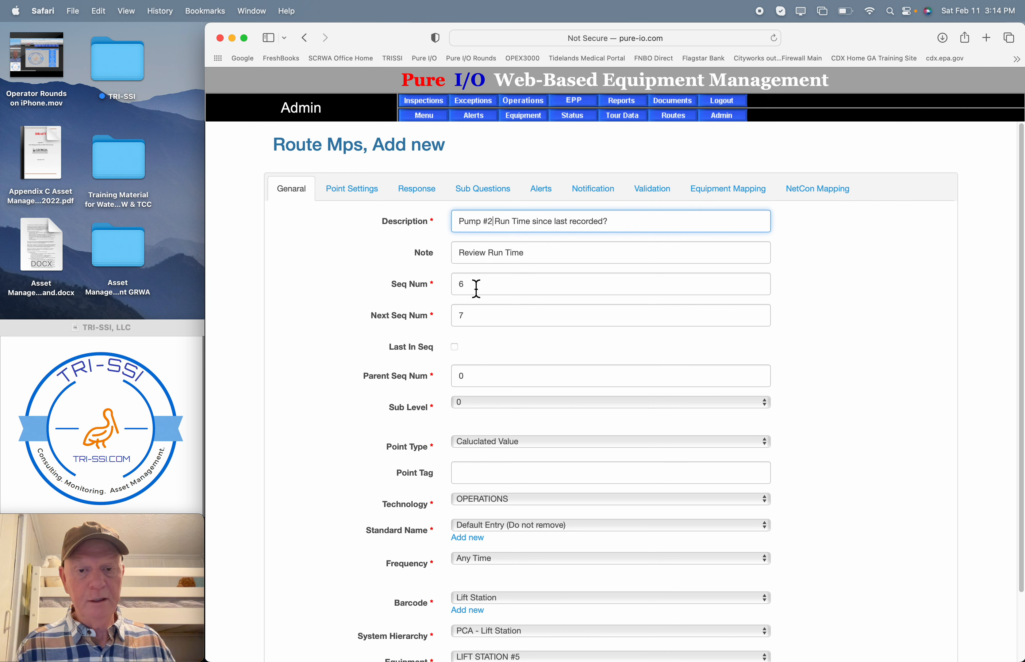
key(Tab)
key(Tab)
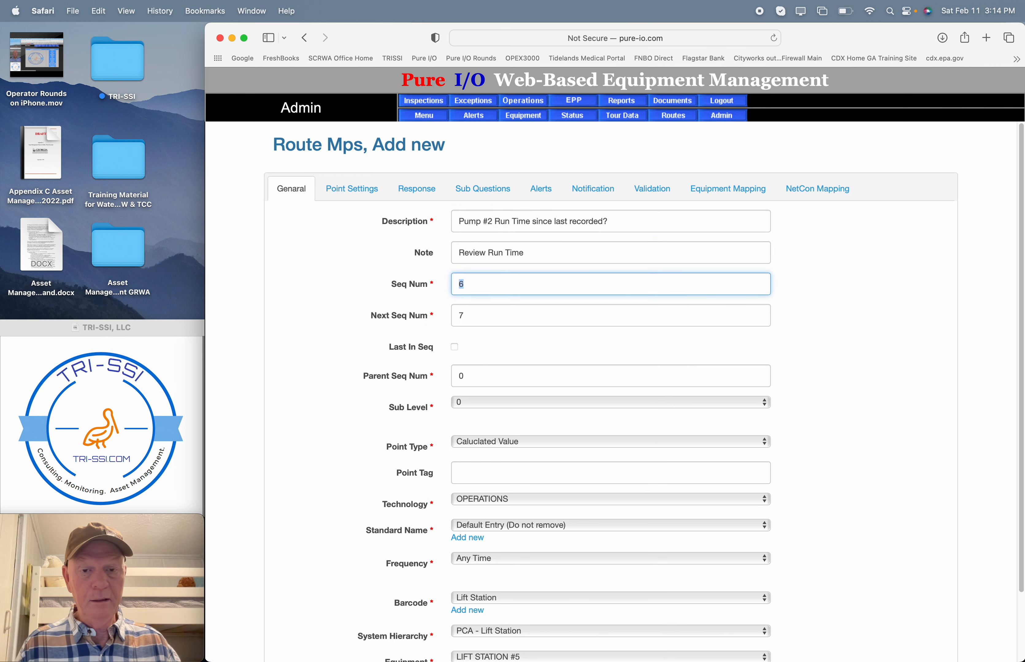
text(8)
key(Tab)
text(9)
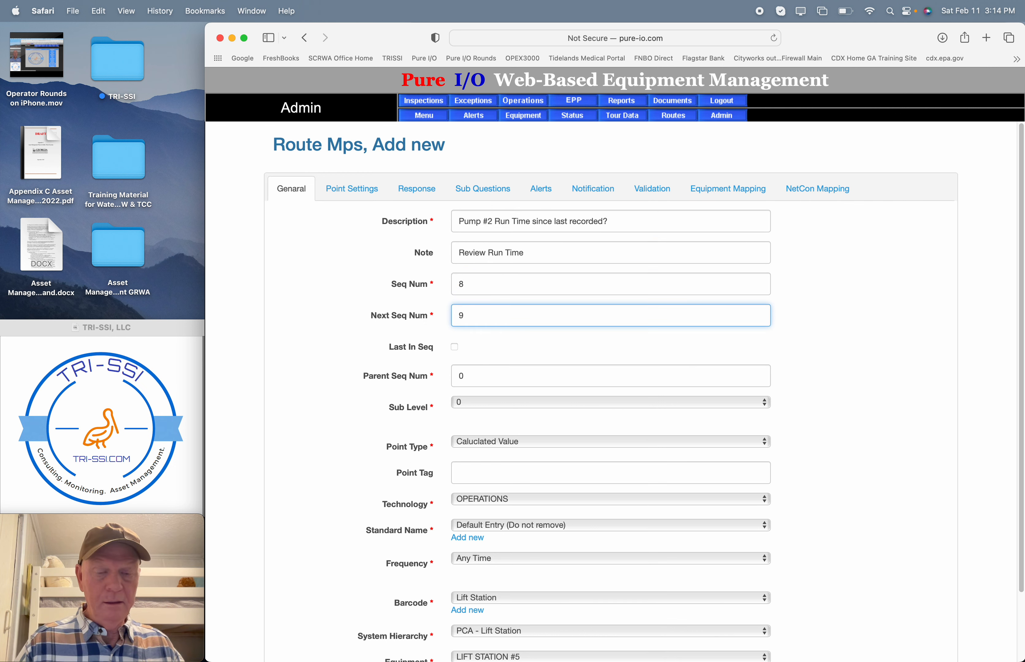
Leave the Pump #2 run-time point unmarked as last in sequence, save it and return to the point list
click(332, 346)
scroll(332, 347, down, 3)
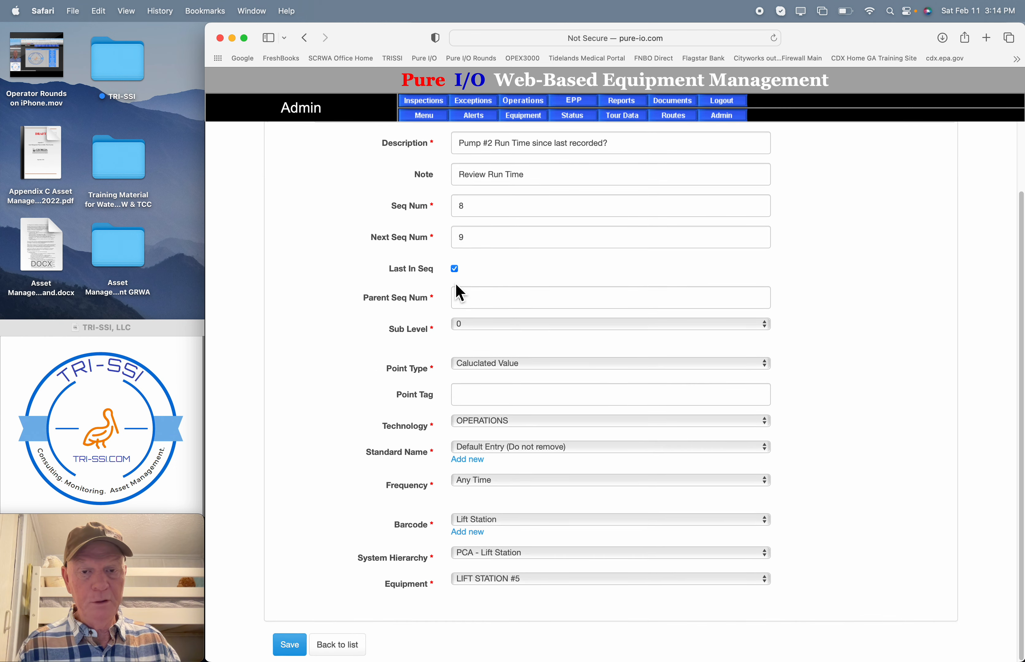
click(455, 269)
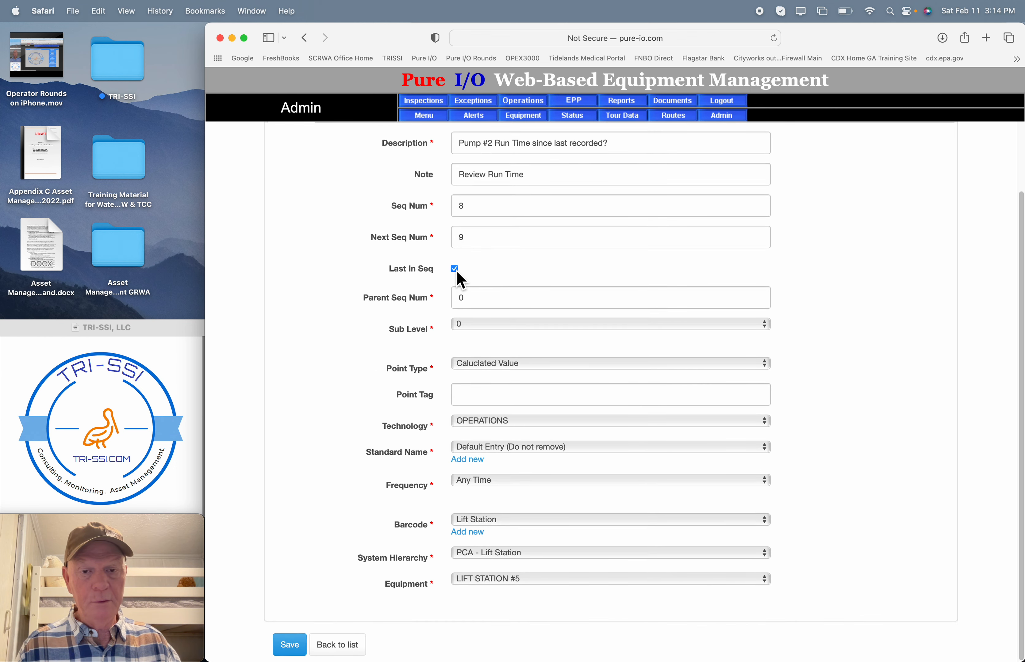
click(303, 654)
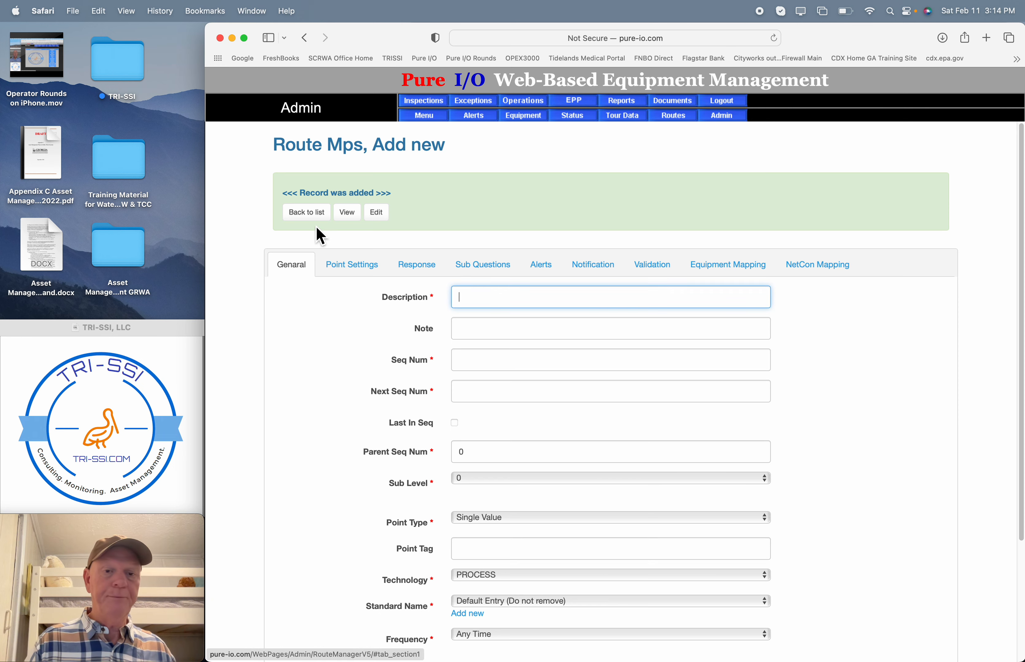
click(320, 220)
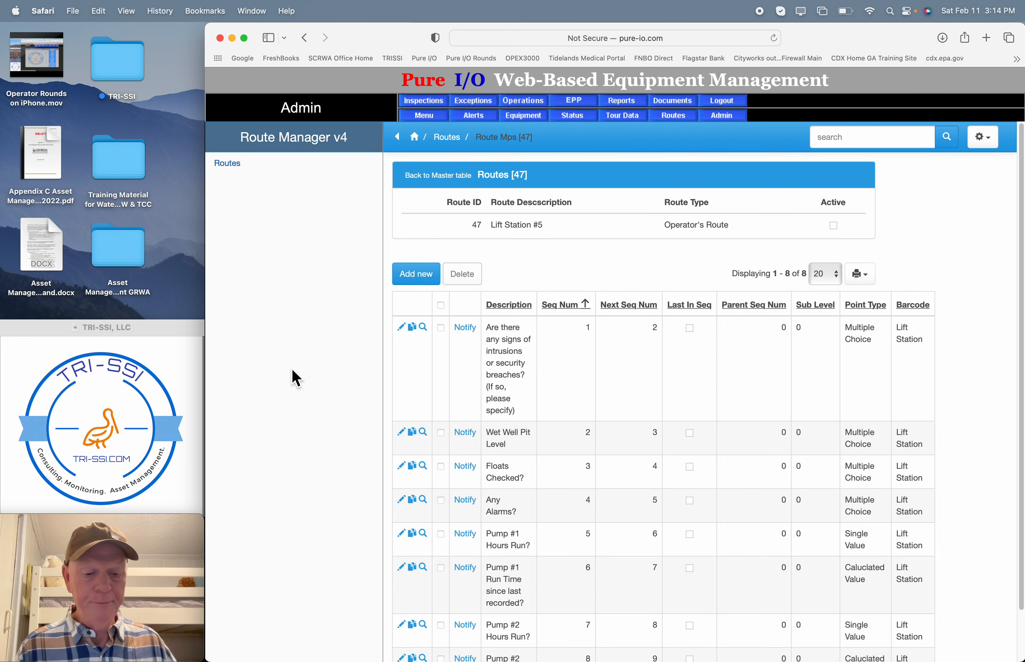
Switch to Acrobat Reader, copy "Are there any problems or concerns" from Lift Station Route Mps.pdf and return to the point list in Safari
key(super+Tab)
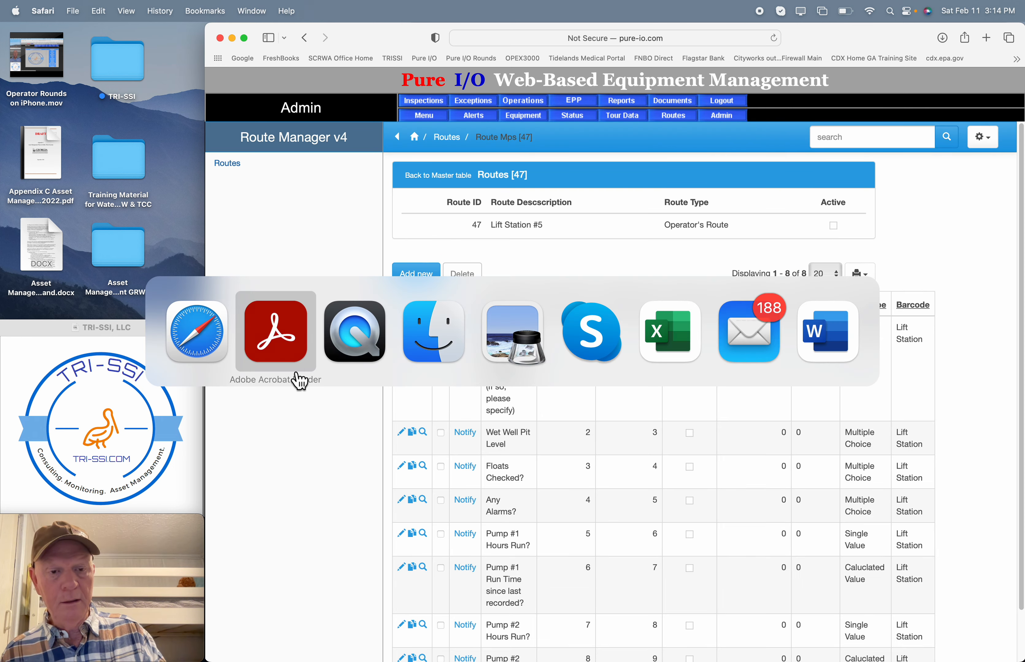
click(301, 379)
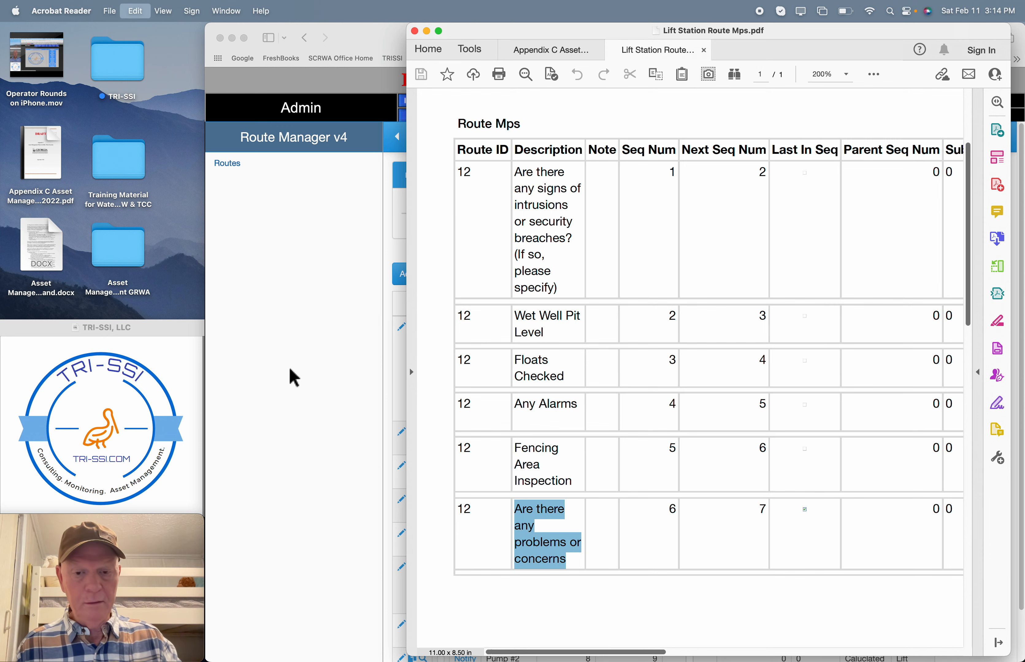
click(296, 378)
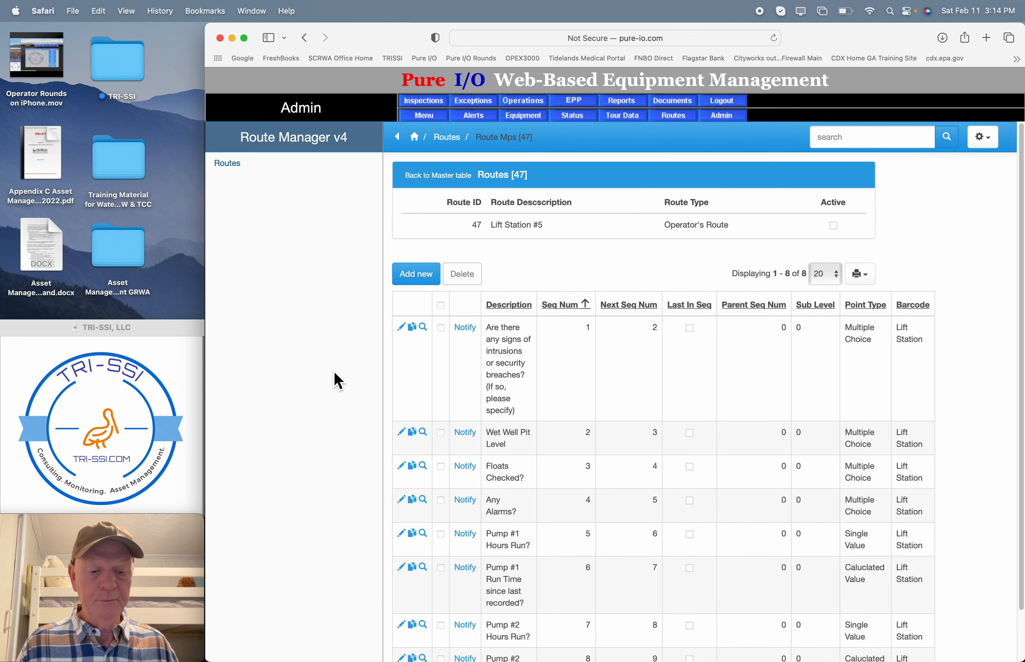
key(super+Tab)
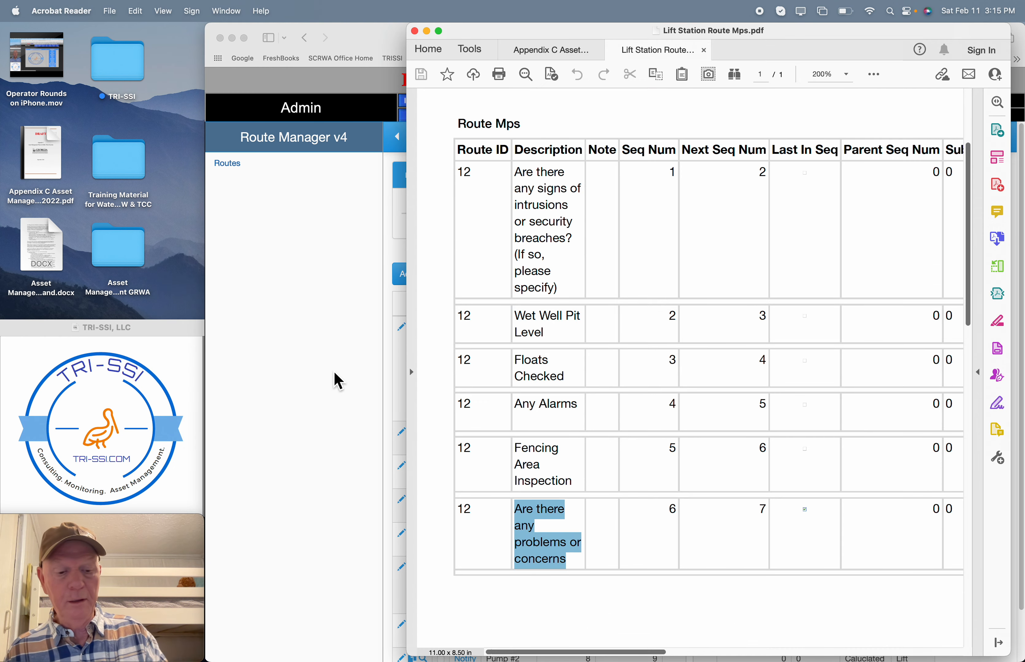
key(super+Tab)
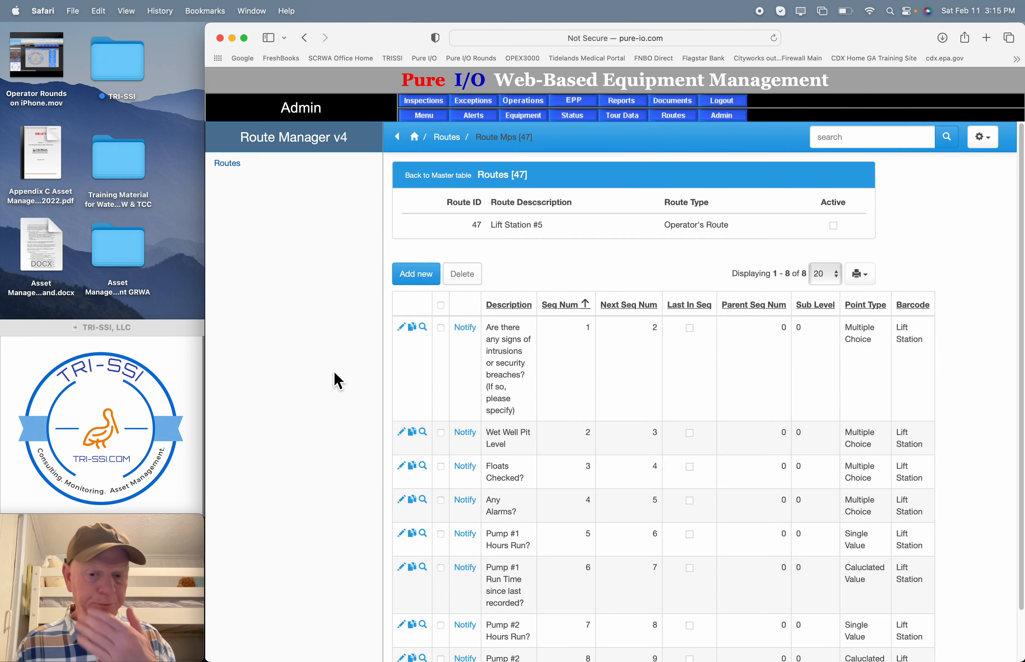
Duplicate the intrusions or security breaches question and replace the copy's description with "Are there any problems or concerns"
scroll(338, 381, down, 3)
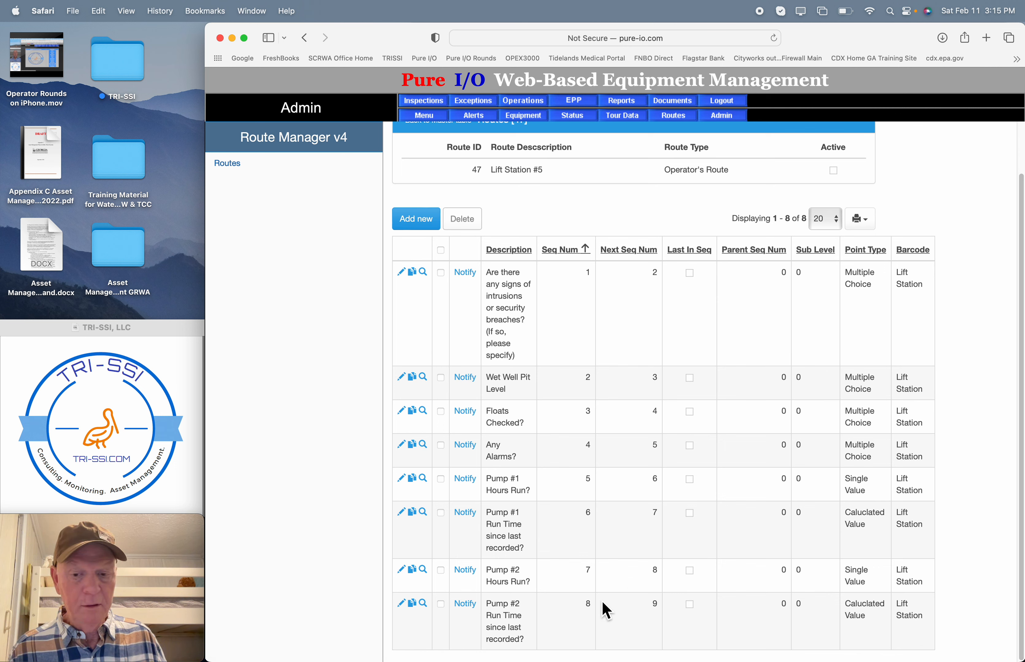
click(422, 277)
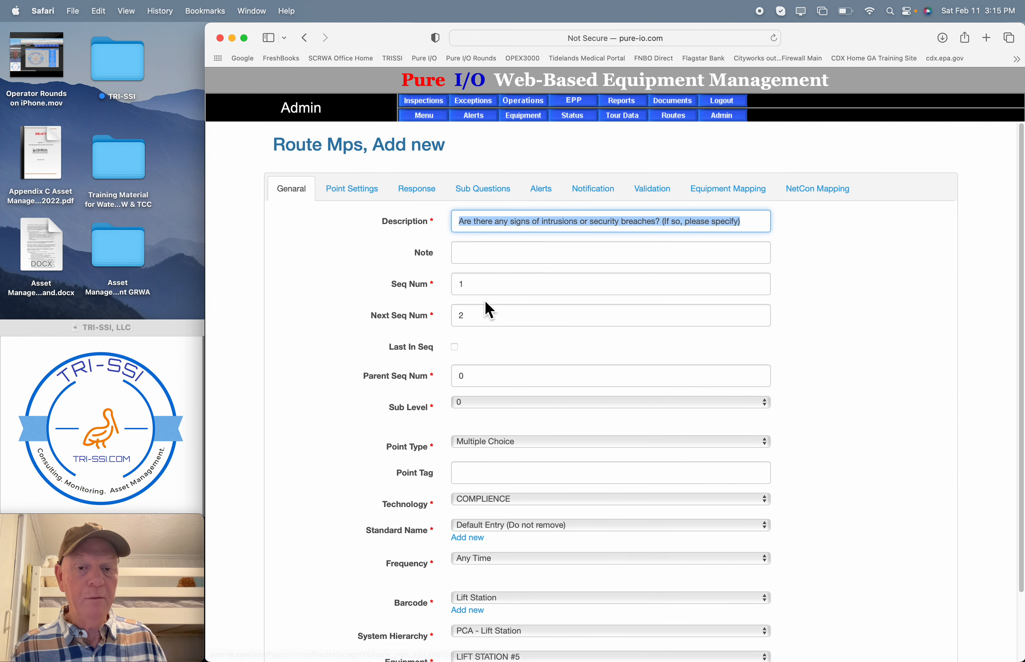
key(super+v)
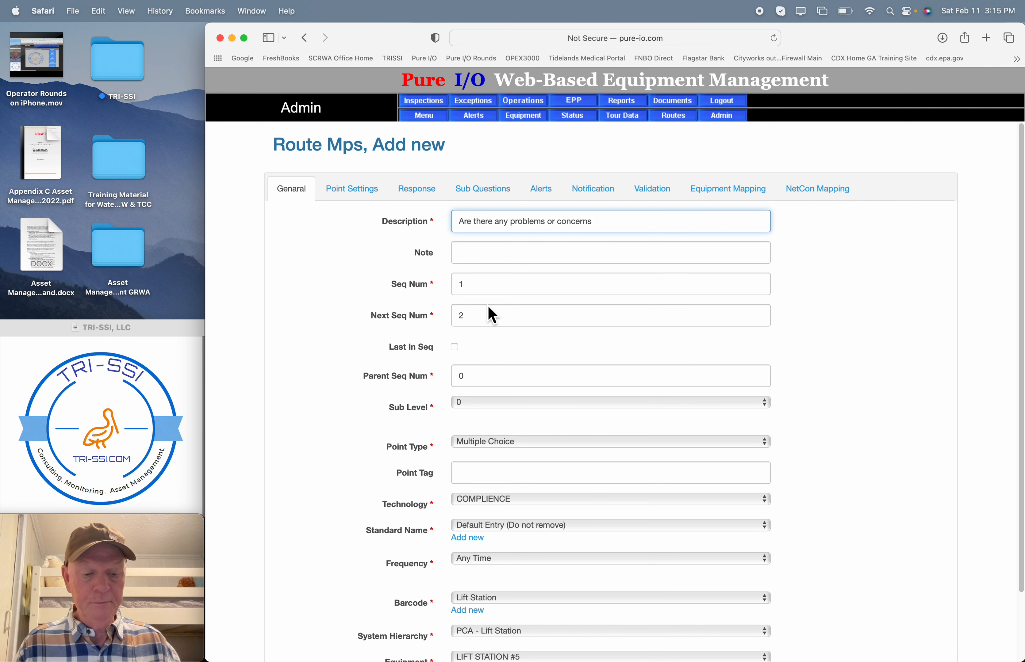
Set the problems or concerns question's sequence number to 9 and next sequence number to 10, and mark it as last in sequence
key(Tab)
key(Tab)
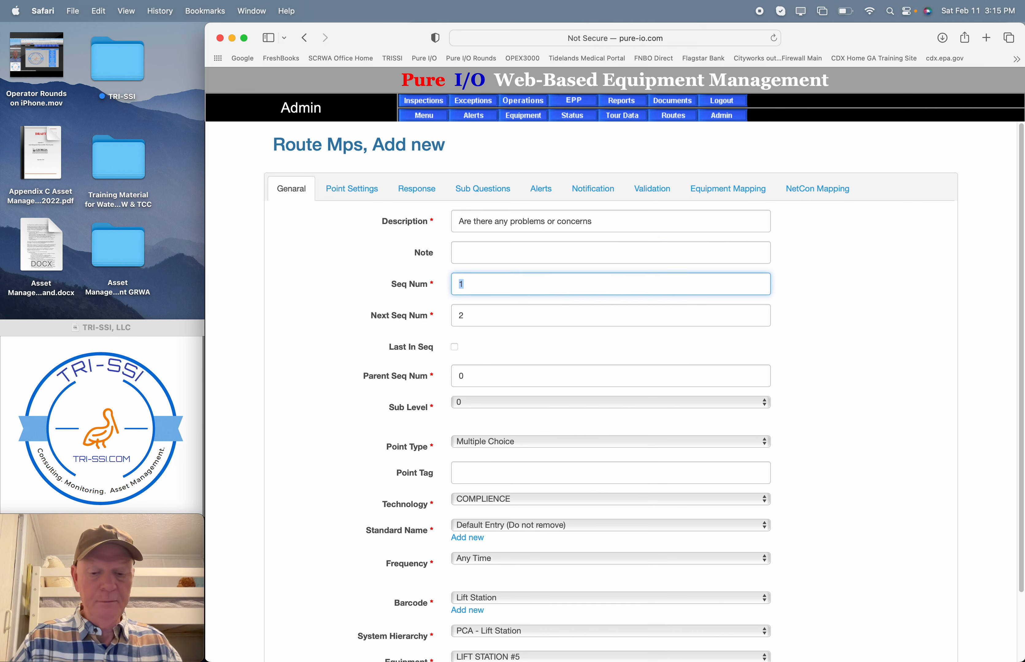
text(9)
key(Tab)
text(1)
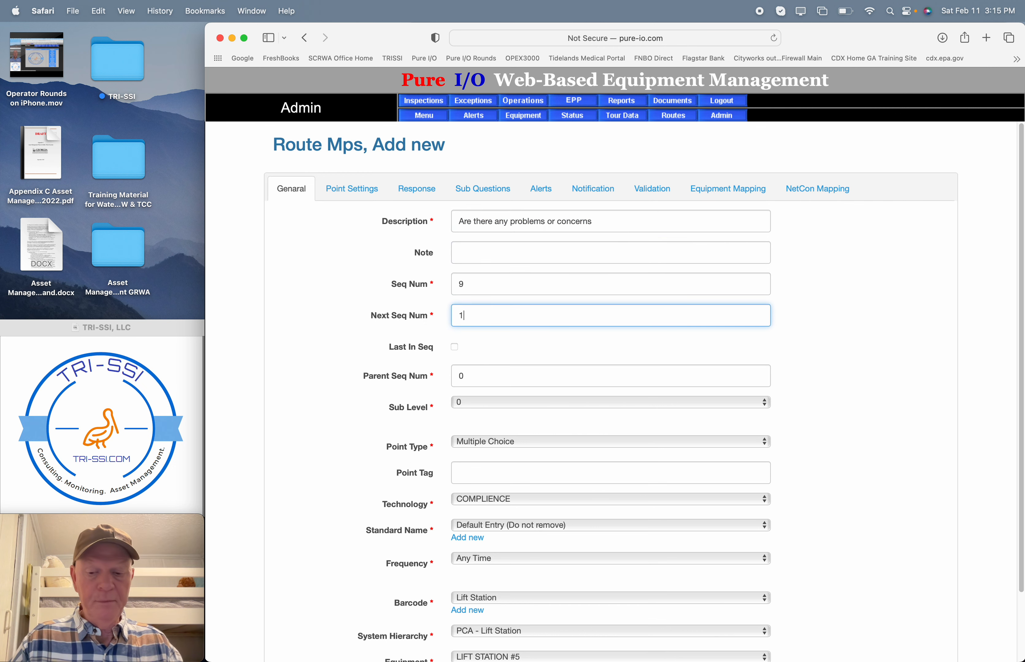
click(456, 349)
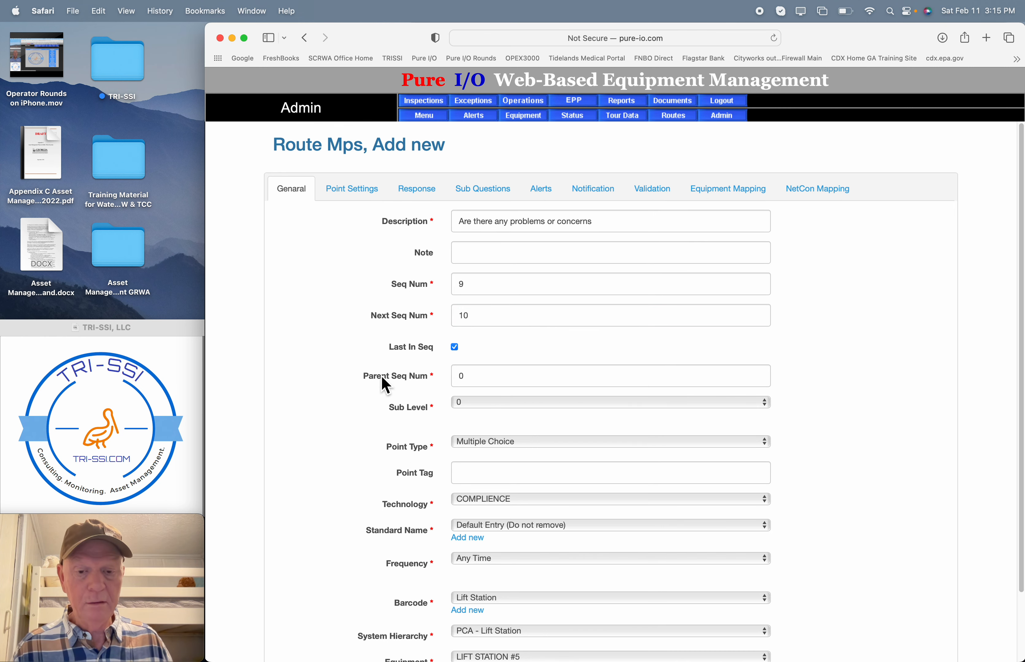
Review the general, point, response and alert settings copied into the problems or concerns question
scroll(384, 385, down, 3)
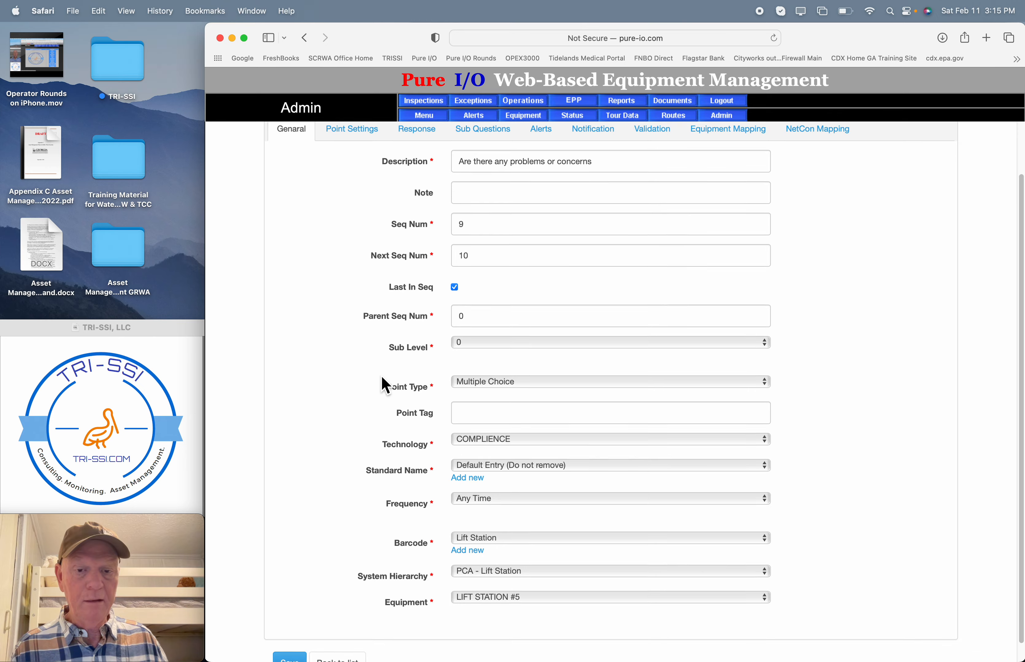
scroll(384, 385, up, 3)
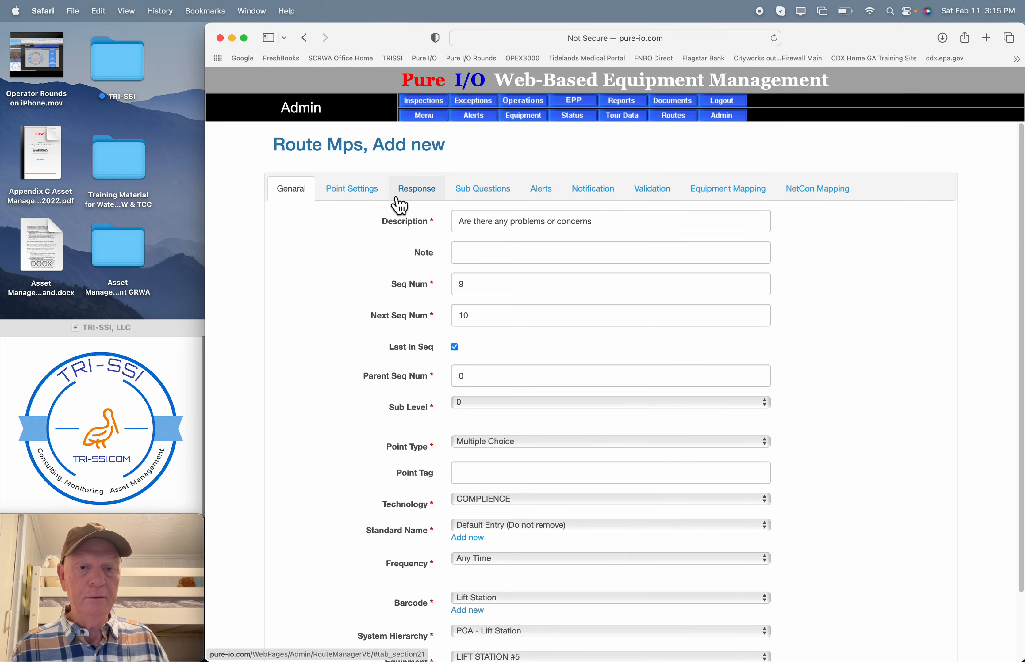
click(364, 199)
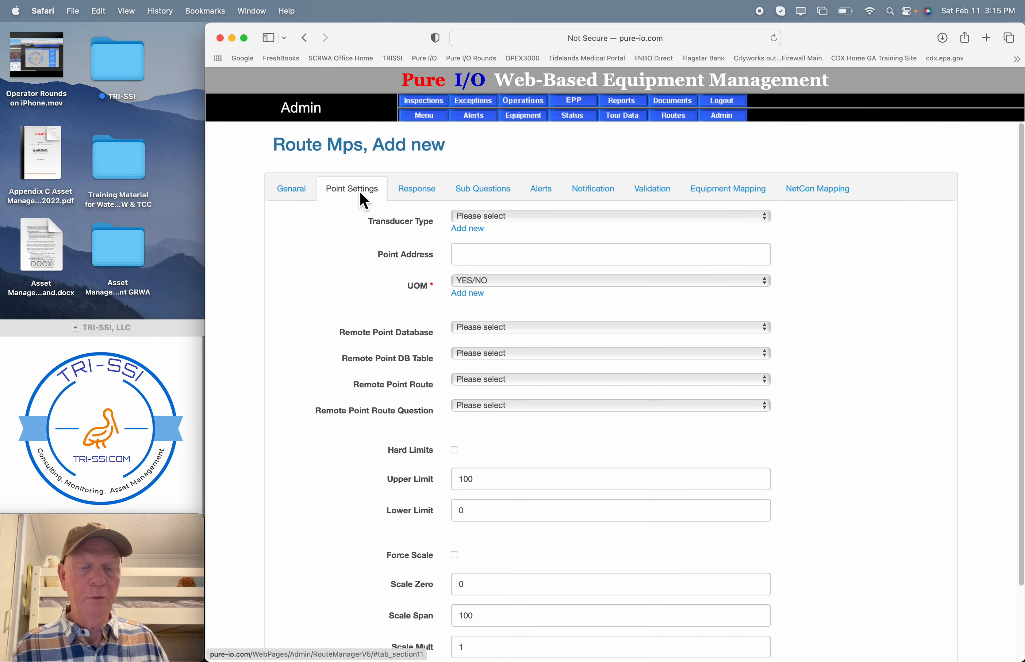
click(418, 197)
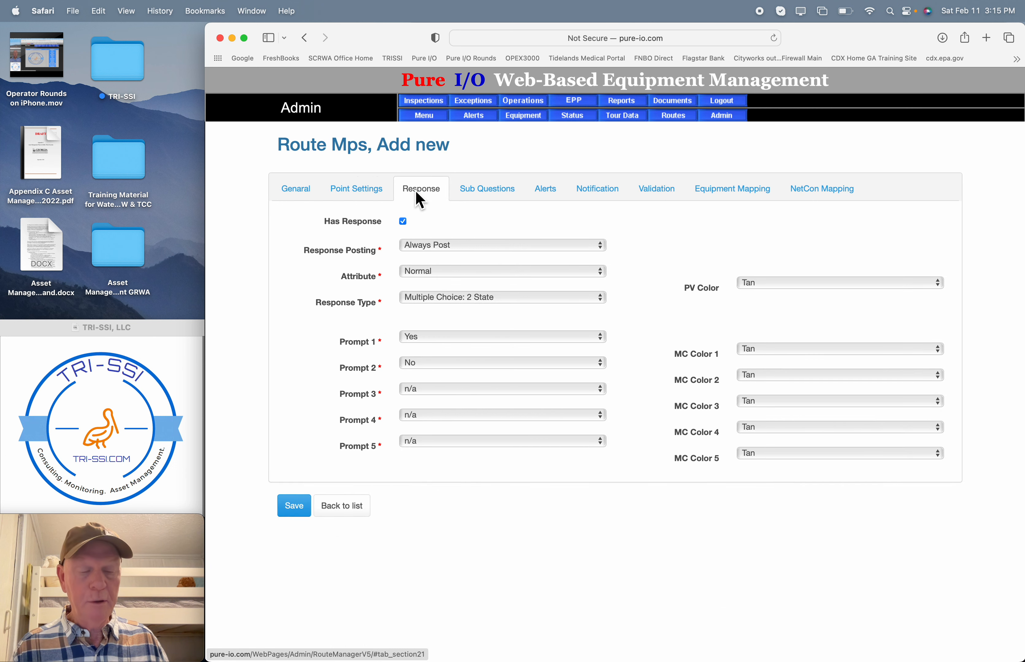
click(550, 194)
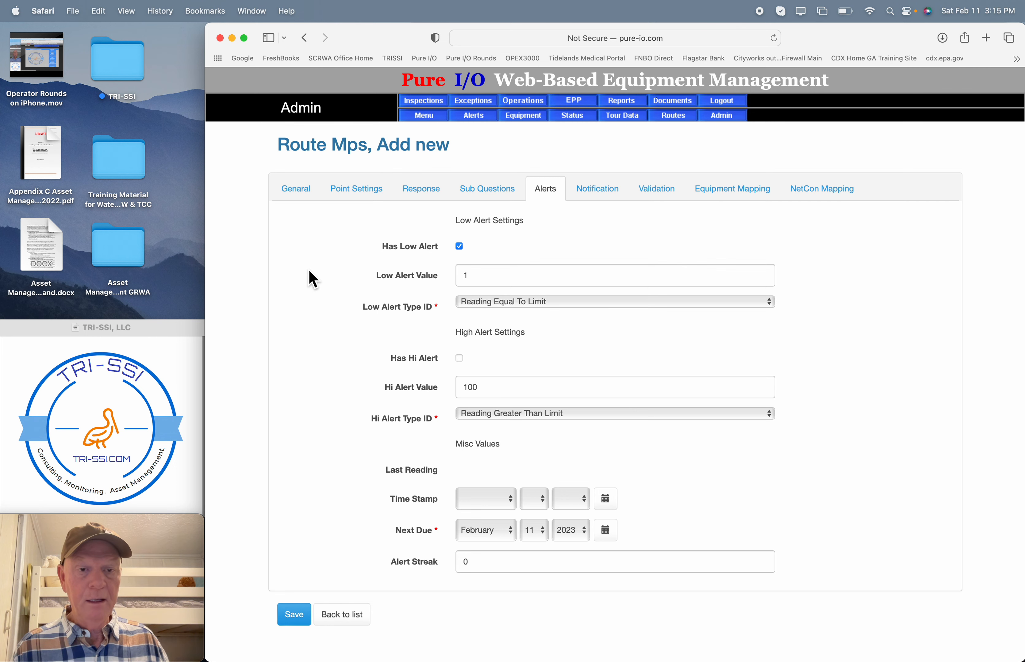
Change the description to "Are there any problems or concerns?" and add the note "Please add notes if YES"
click(305, 196)
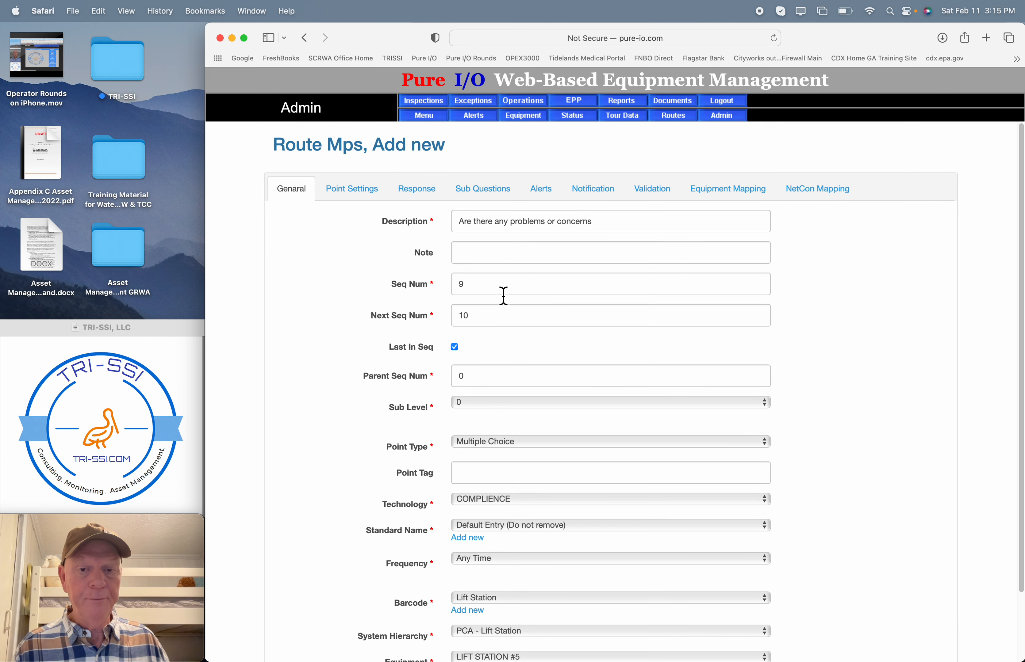
click(486, 262)
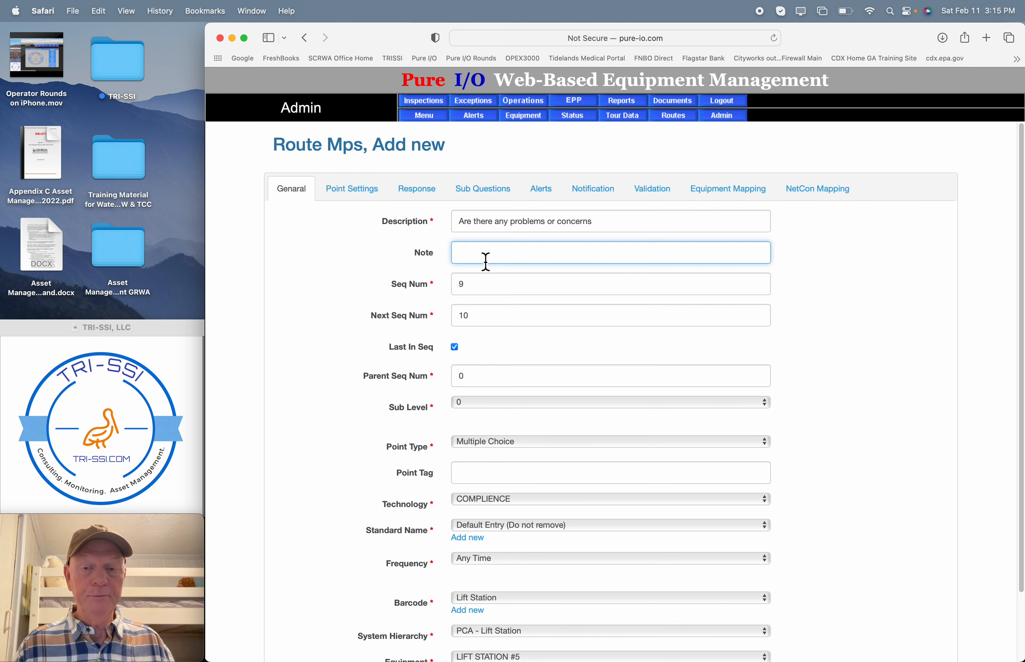
click(598, 224)
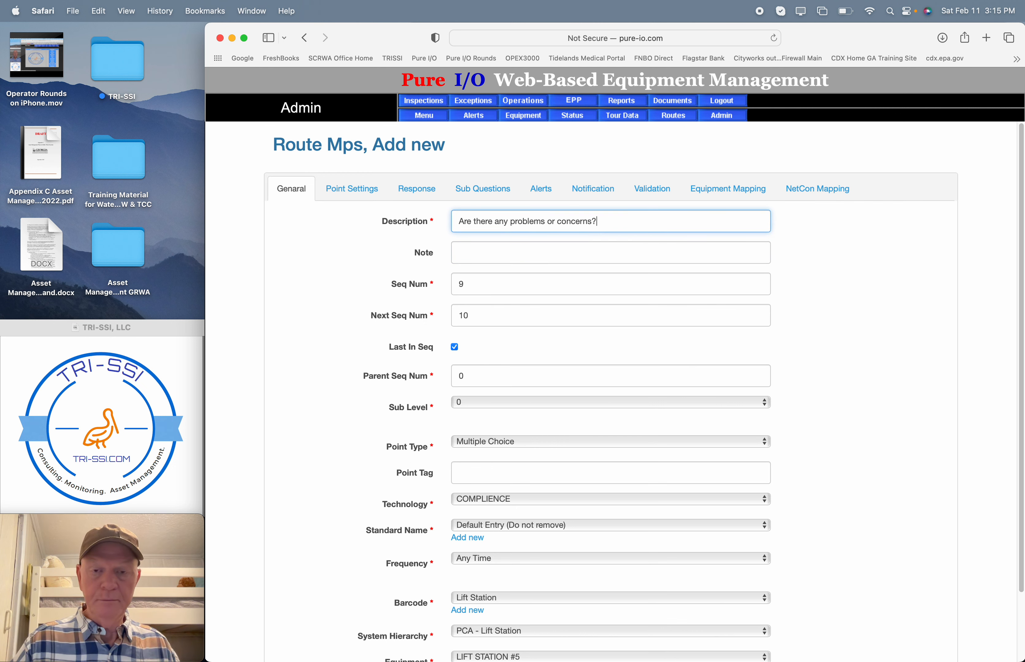
click(532, 254)
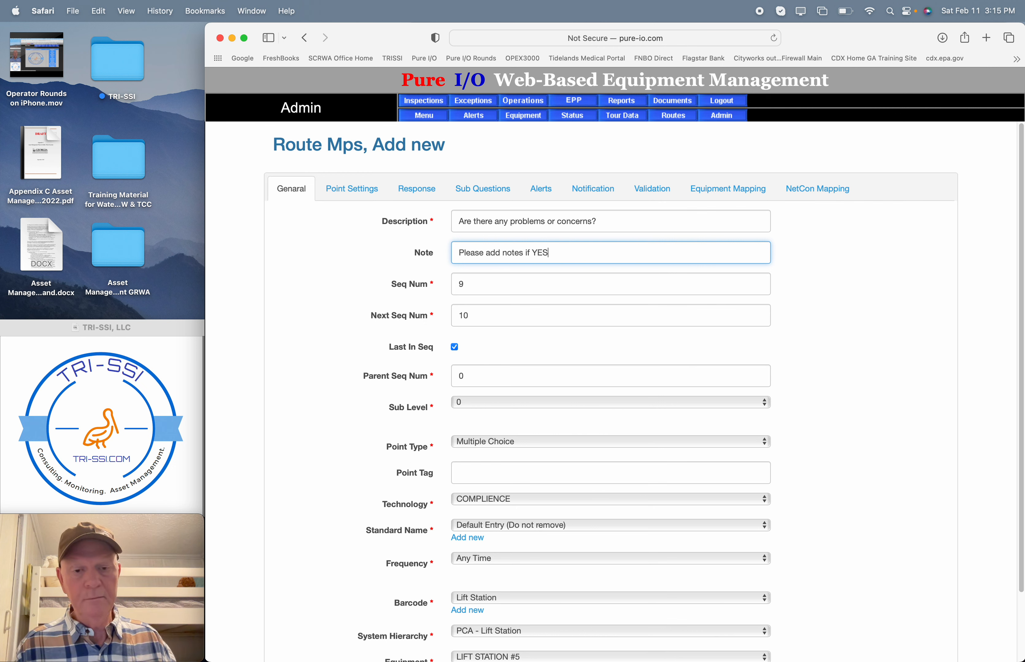
Save the problems or concerns question and return to the Lift Station #5 point list
scroll(310, 337, down, 2)
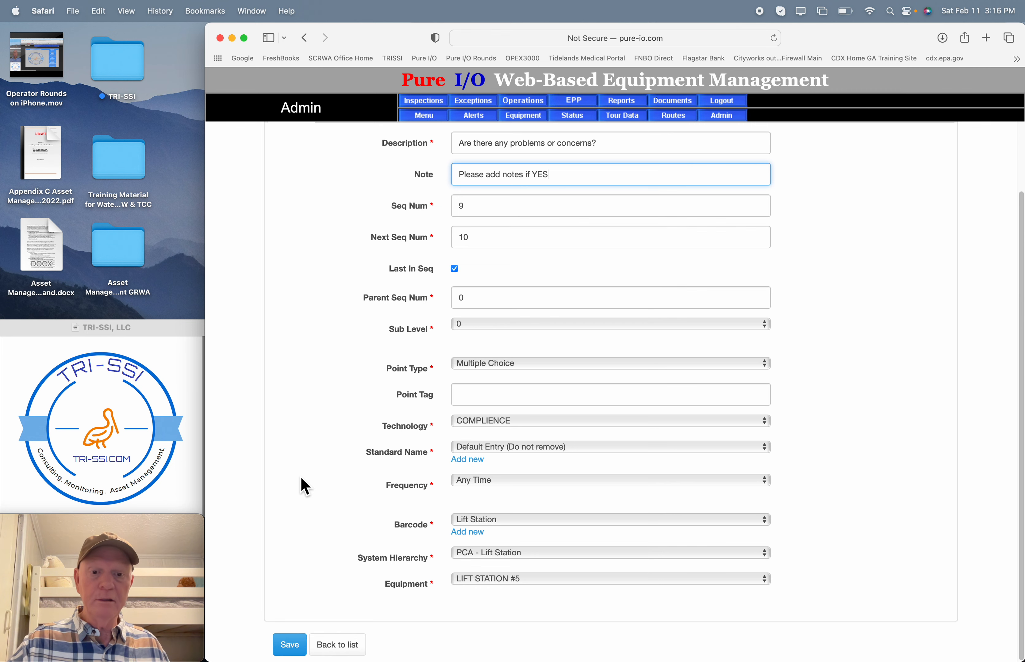
click(296, 647)
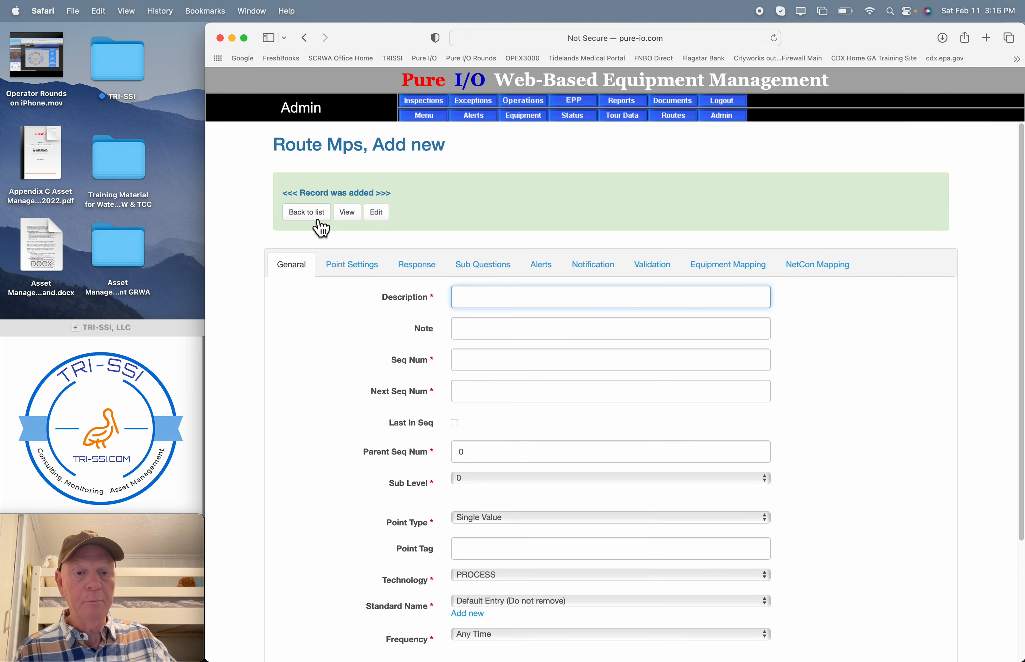
click(317, 220)
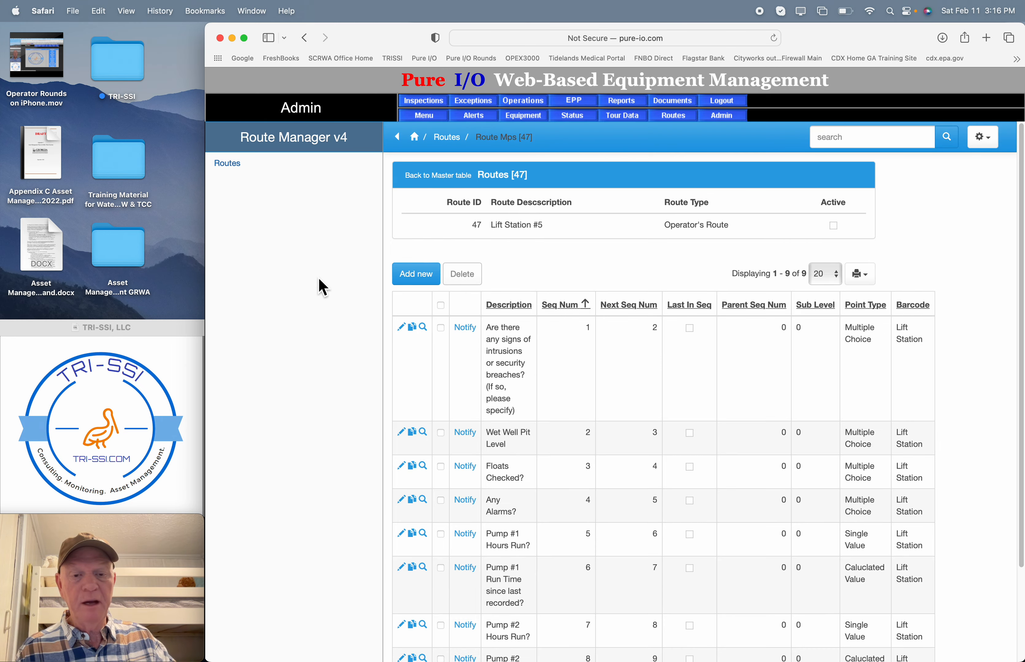
Review the full Lift Station #5 question sequence and go back to the list of all routes
scroll(306, 379, down, 5)
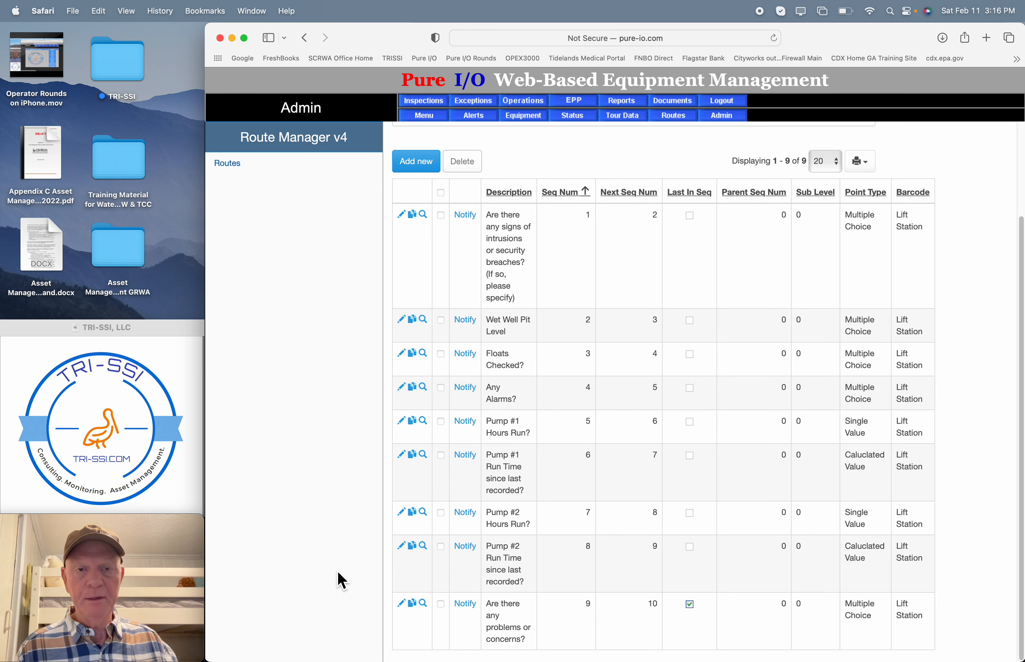
scroll(341, 581, up, 5)
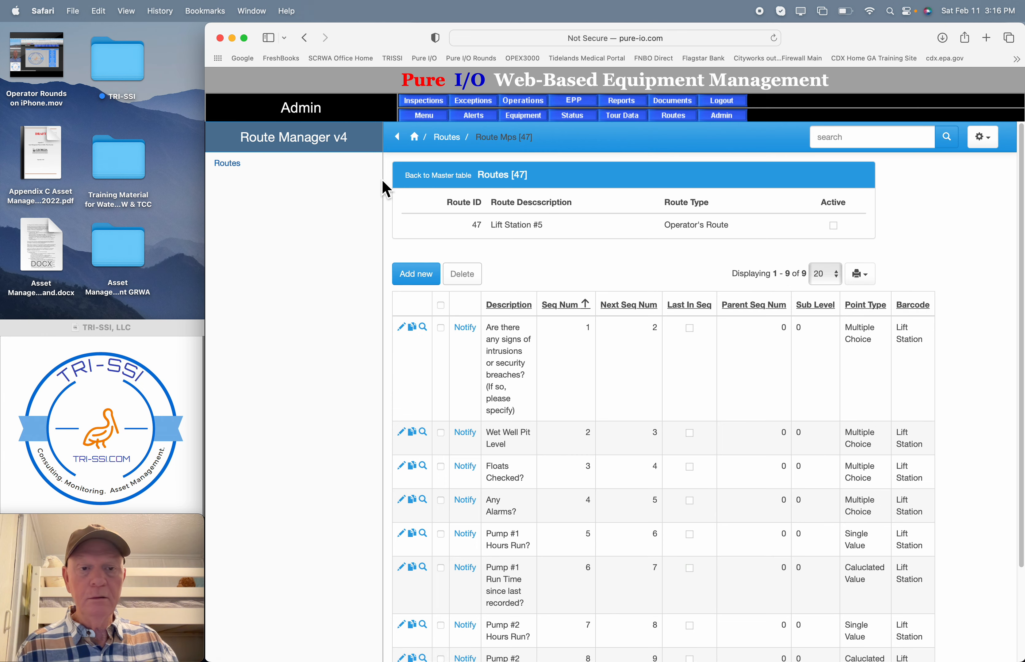
click(242, 169)
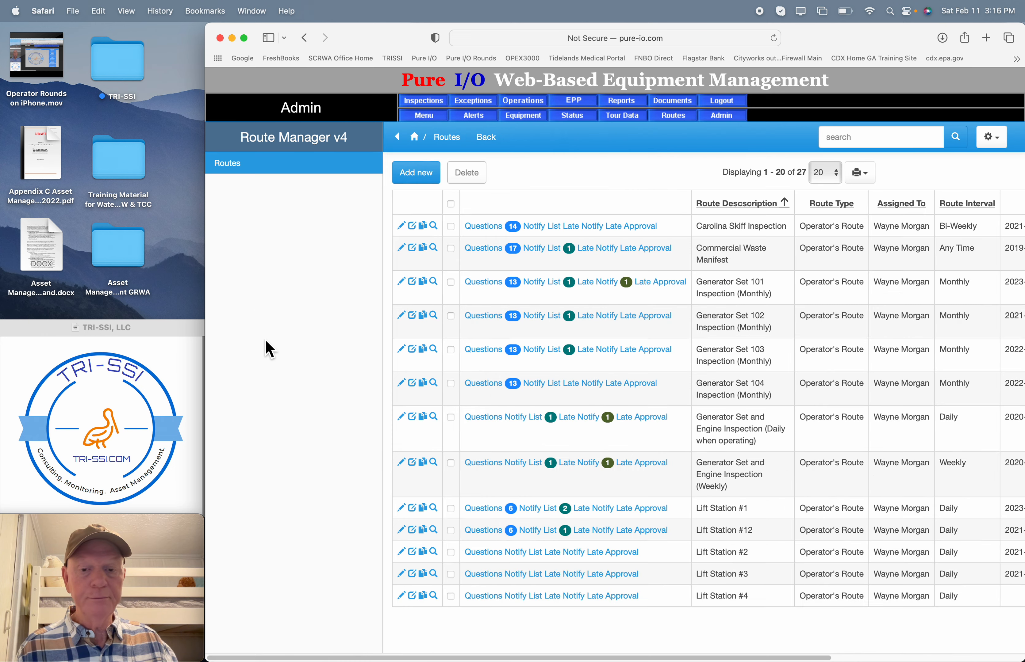
Check the Lift Station #5 row in the route list for its assignment, schedule date, question grouping and active status
scroll(270, 350, down, 8)
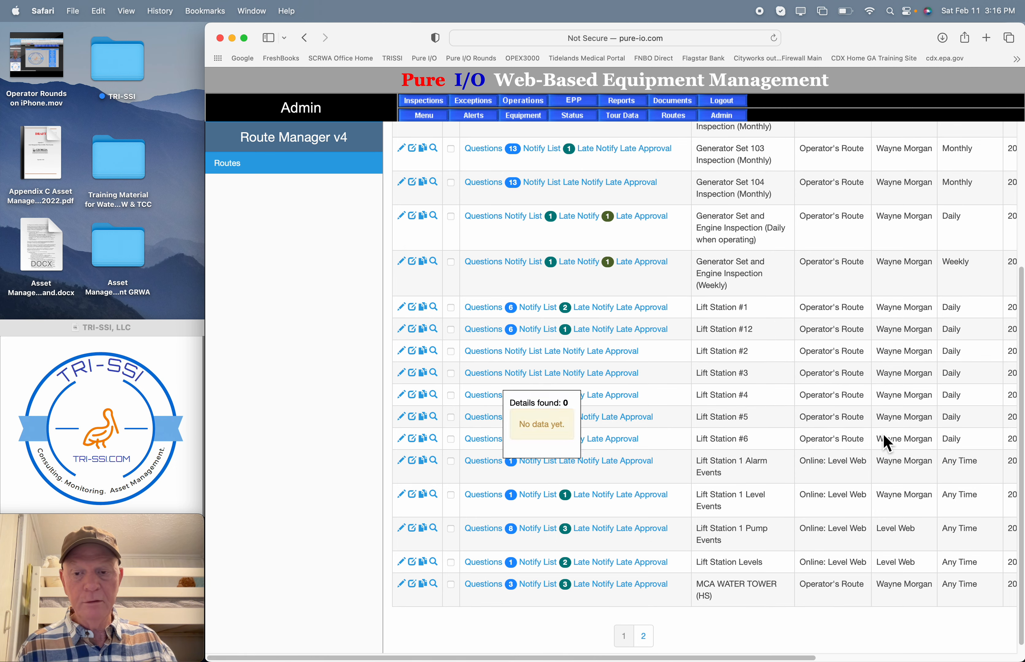
scroll(885, 435, right, 3)
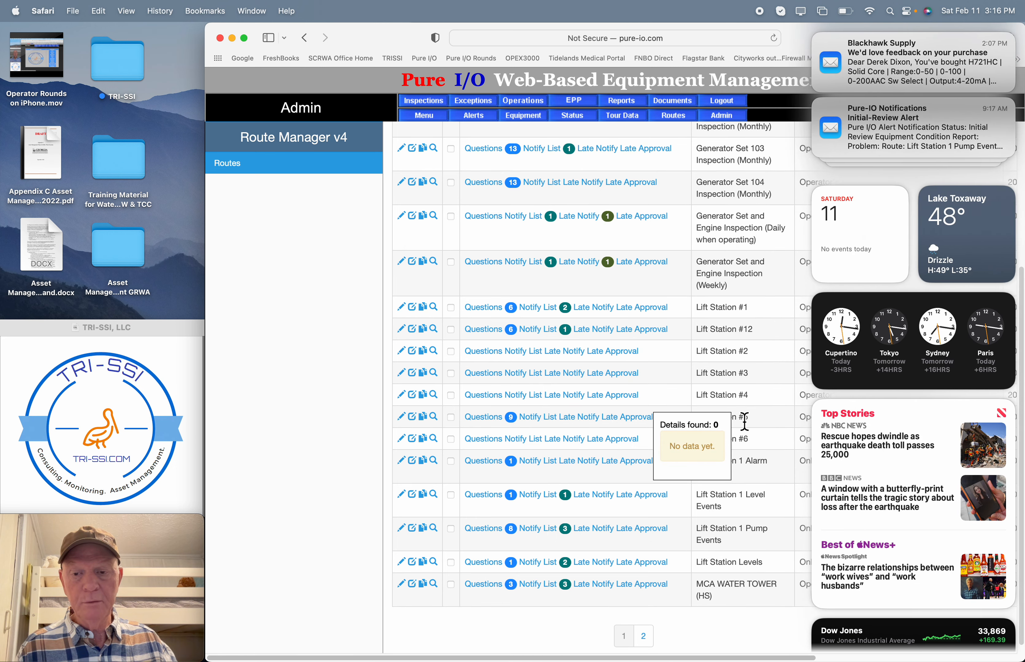
click(804, 401)
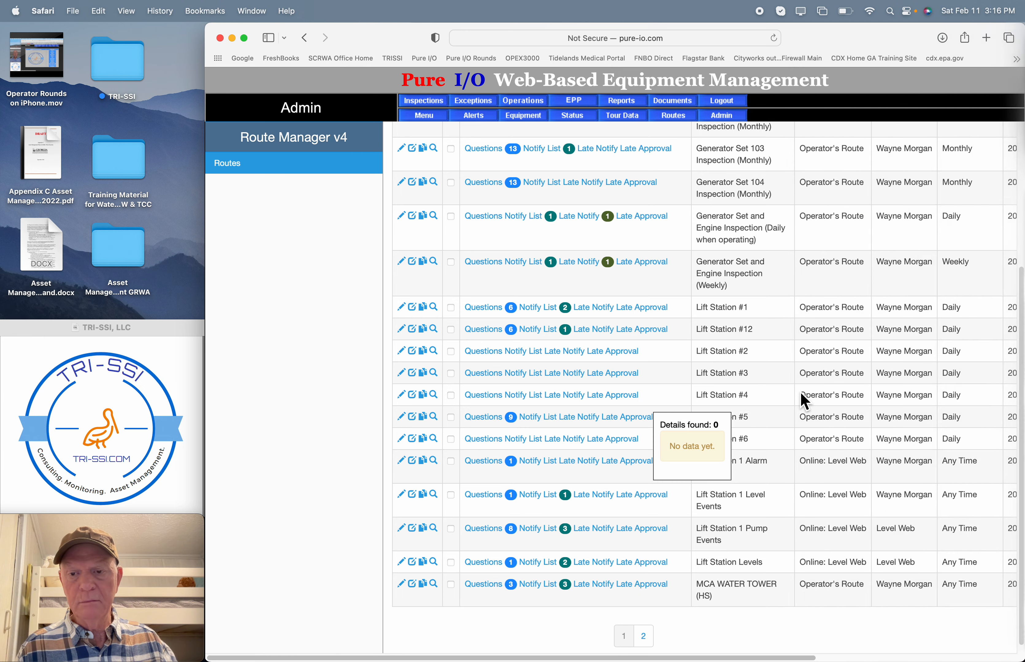
scroll(804, 401, right, 5)
scroll(804, 401, right, 3)
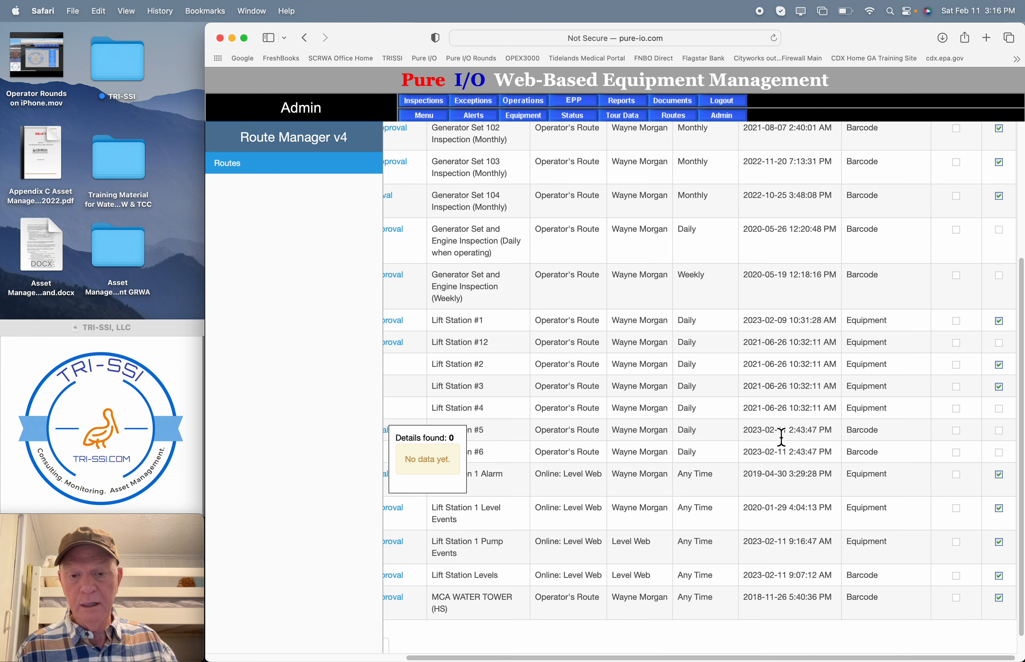
scroll(775, 434, down, 1)
scroll(775, 434, left, 2)
scroll(772, 436, up, 1)
scroll(773, 436, right, 2)
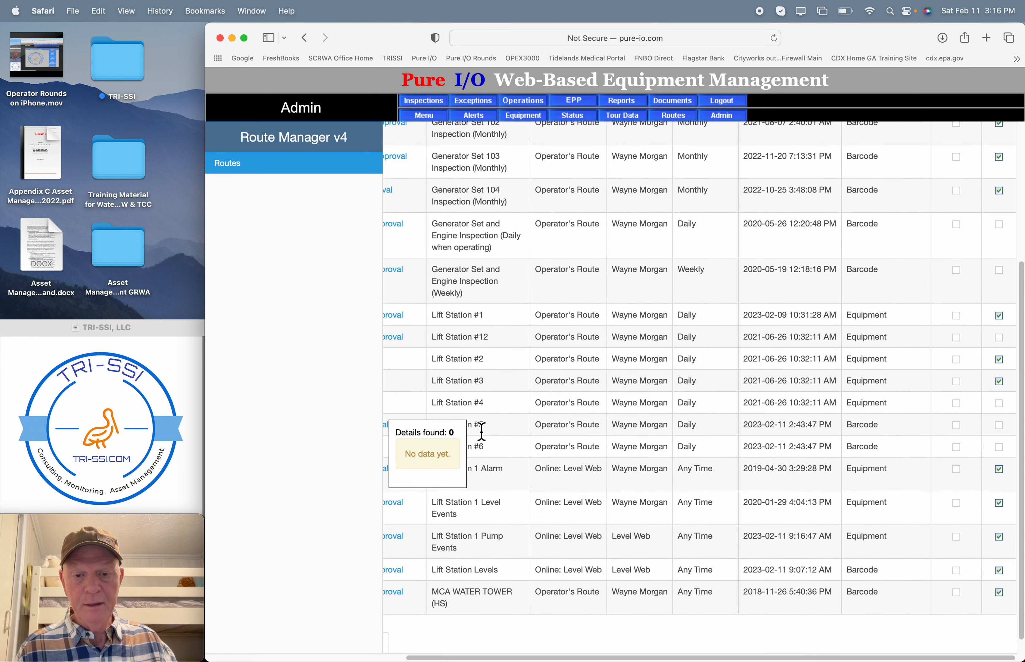
drag(480, 431, 653, 430)
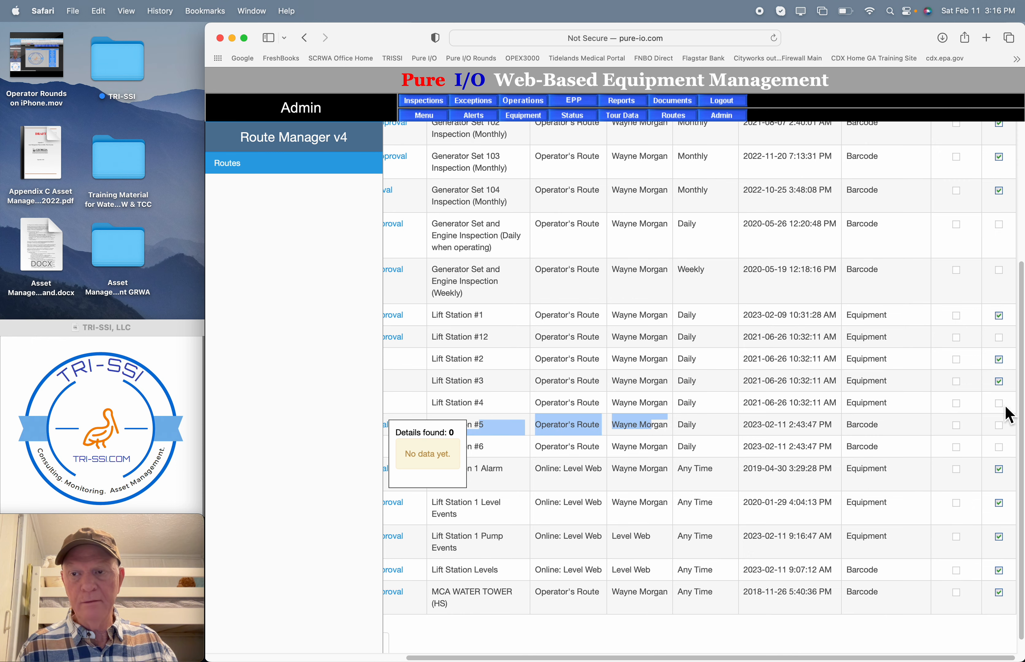
scroll(1008, 365, up, 5)
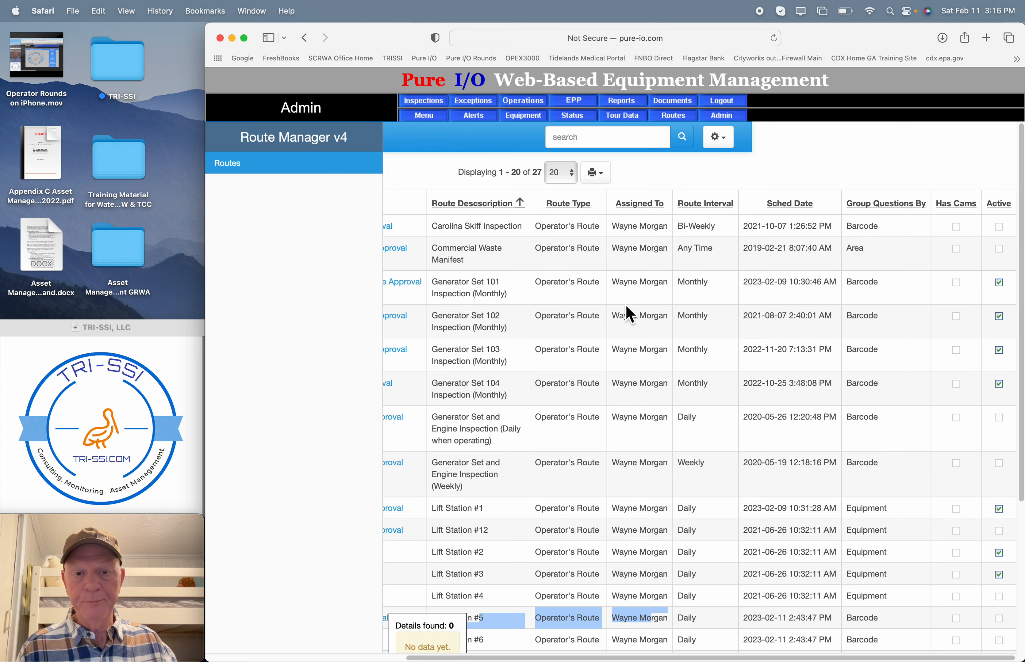
scroll(665, 411, down, 5)
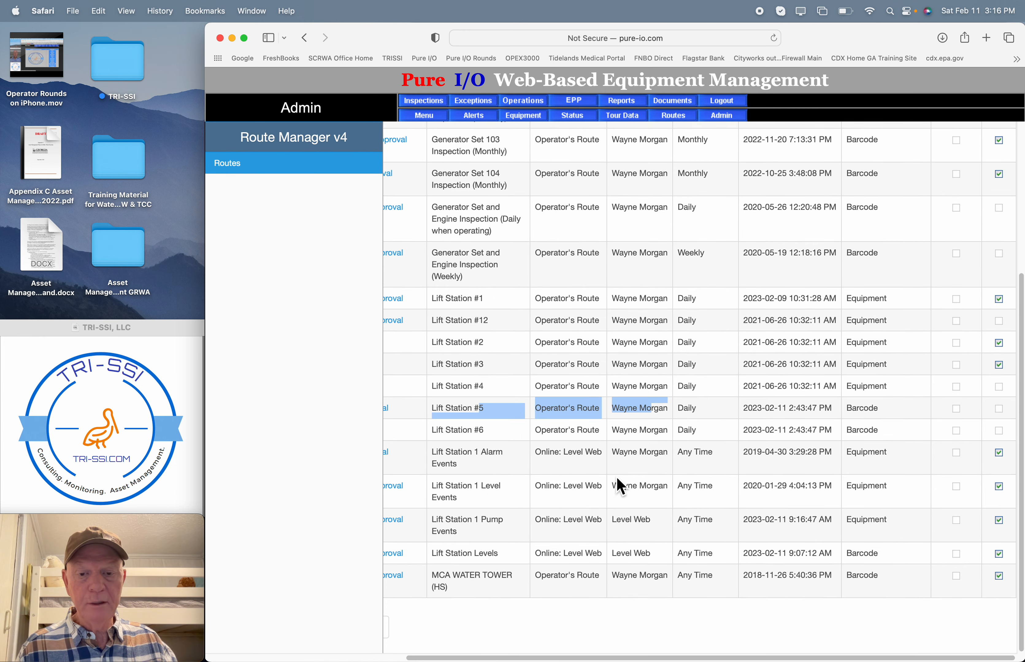
scroll(617, 482, left, 6)
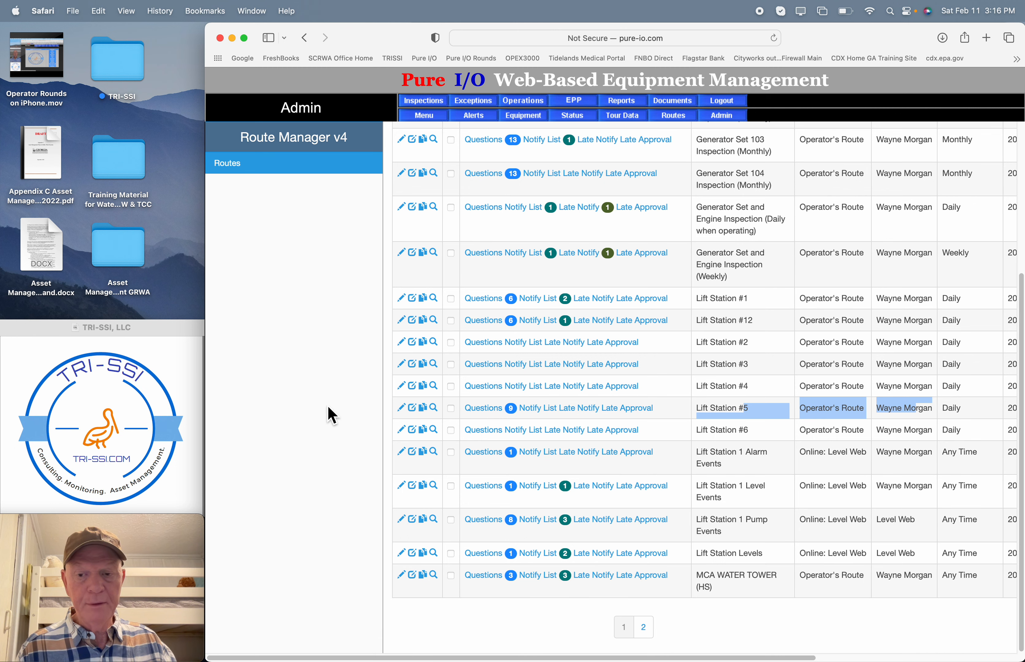
Mark the Lift Station #5 route as active, save the record and return to the route list
click(411, 410)
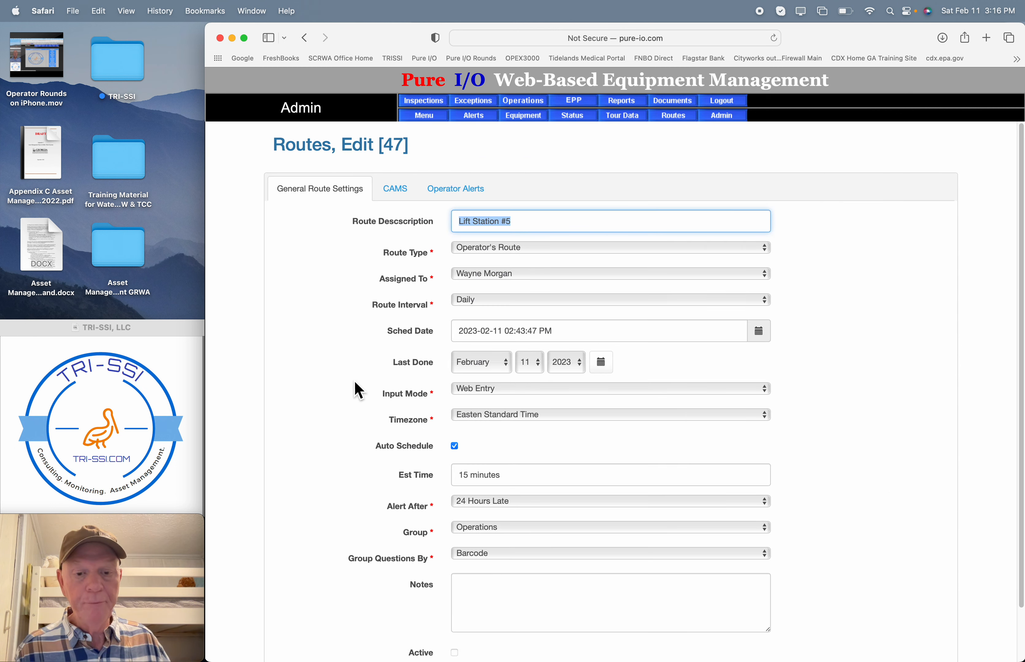
scroll(354, 381, down, 2)
scroll(353, 392, down, 1)
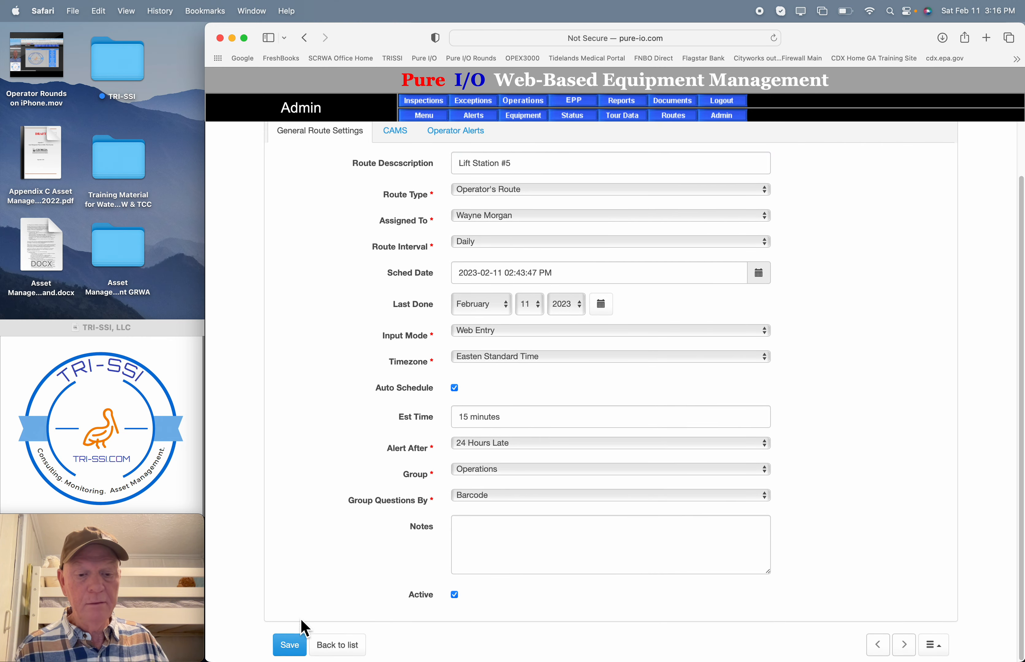
click(292, 648)
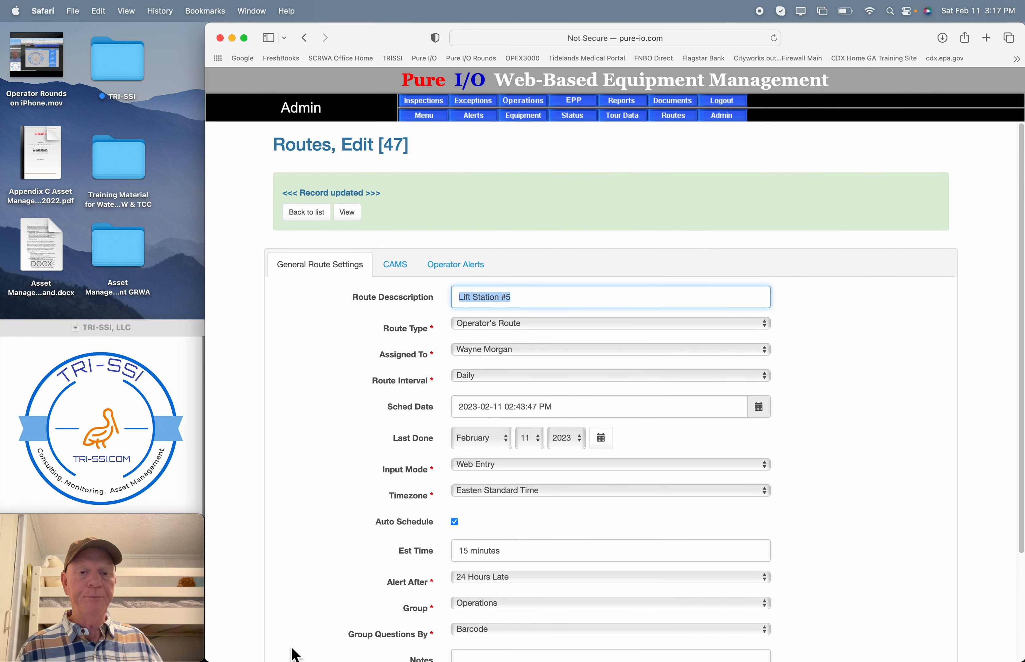
click(307, 212)
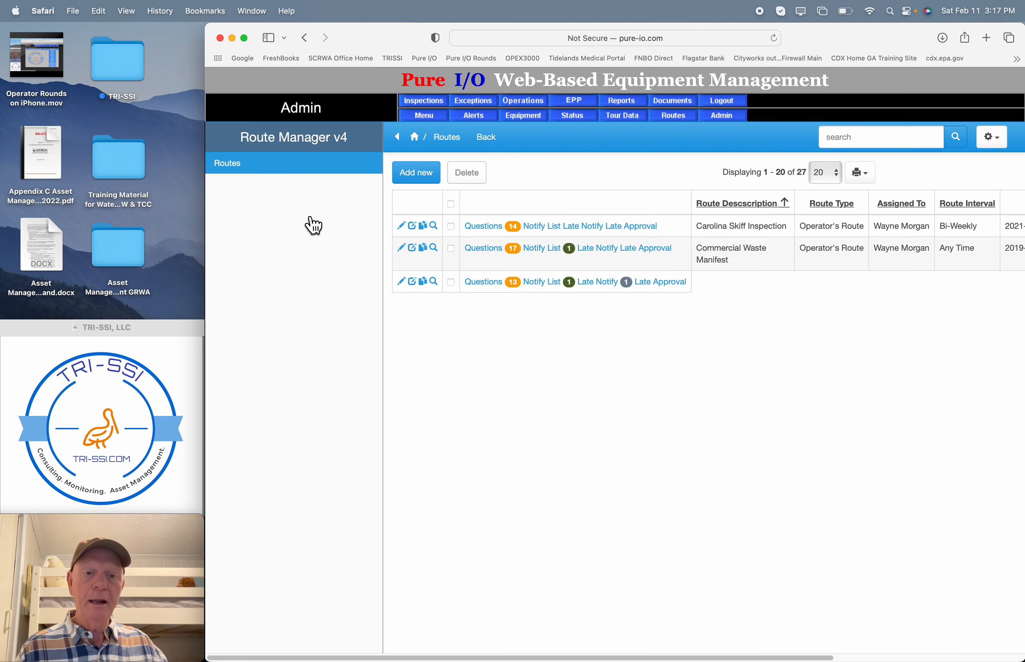
Open the Lift Station #5 route for web entry and try answering Yes to the intrusions or security breaches question
click(680, 117)
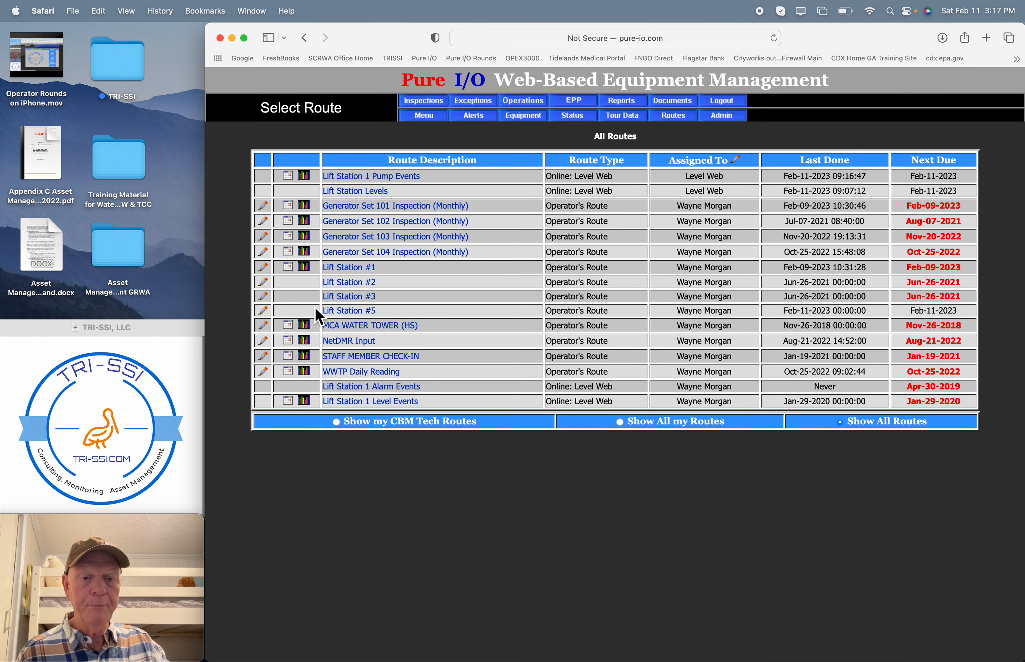
click(271, 313)
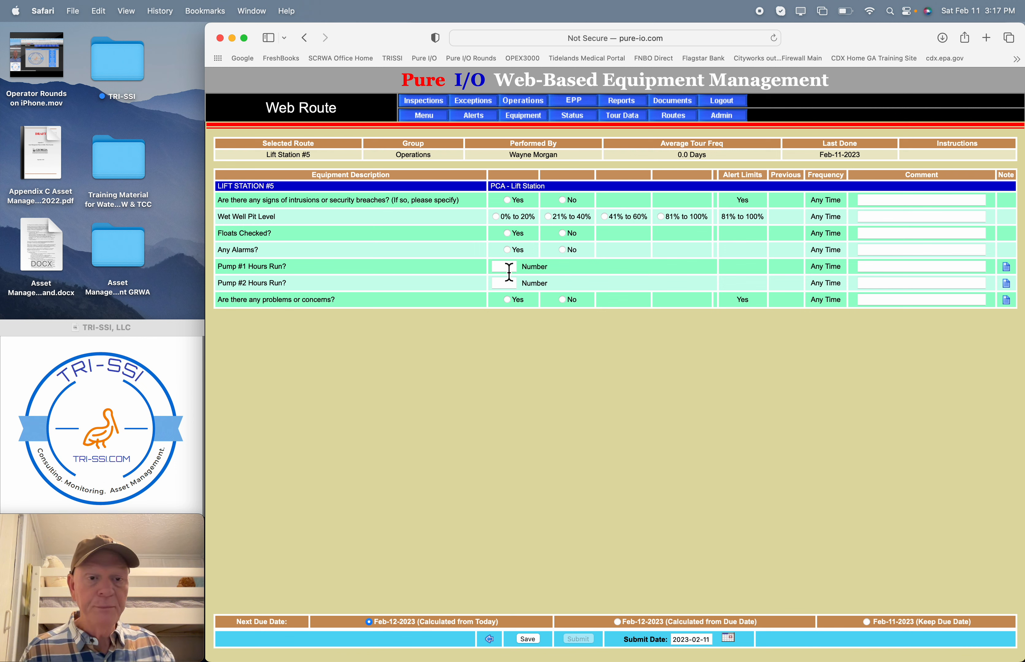
click(508, 203)
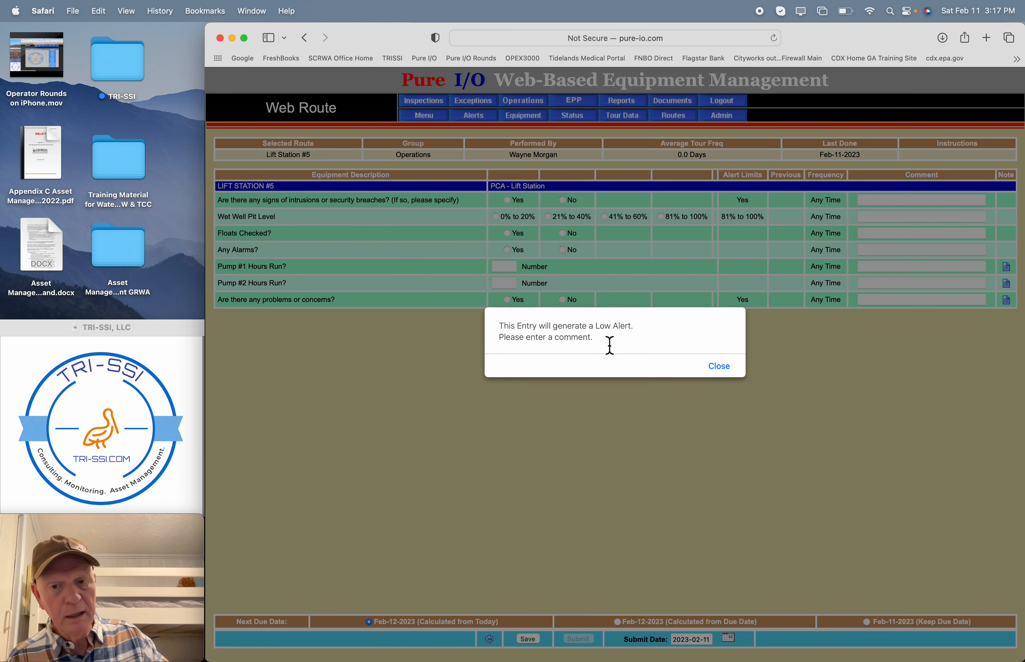
click(727, 373)
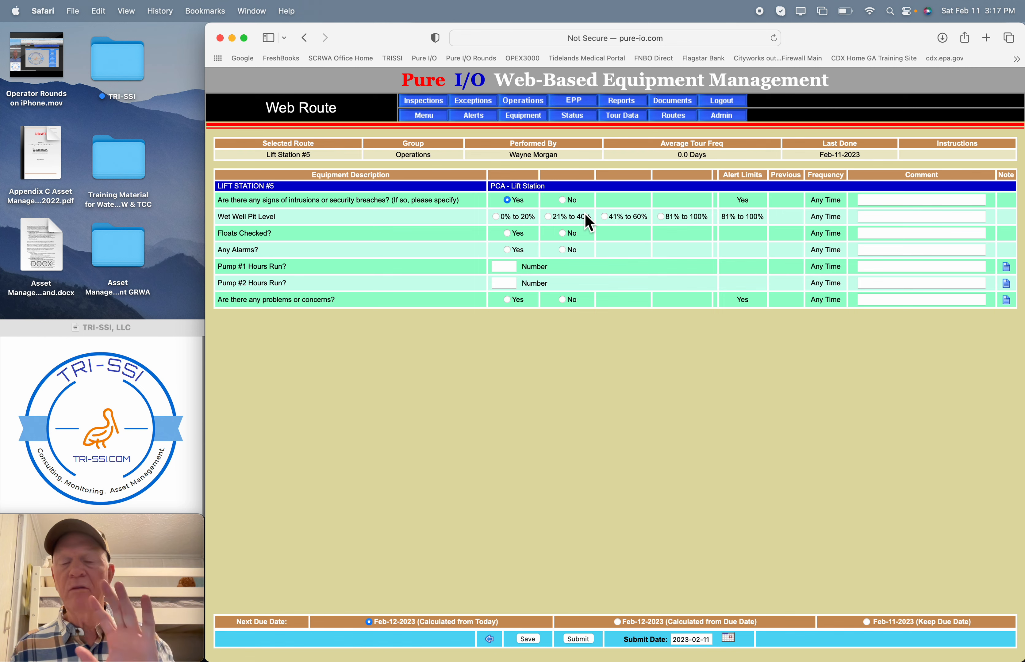
Go back to the Route Manager and open the question list of the Lift Station #5 route
click(726, 116)
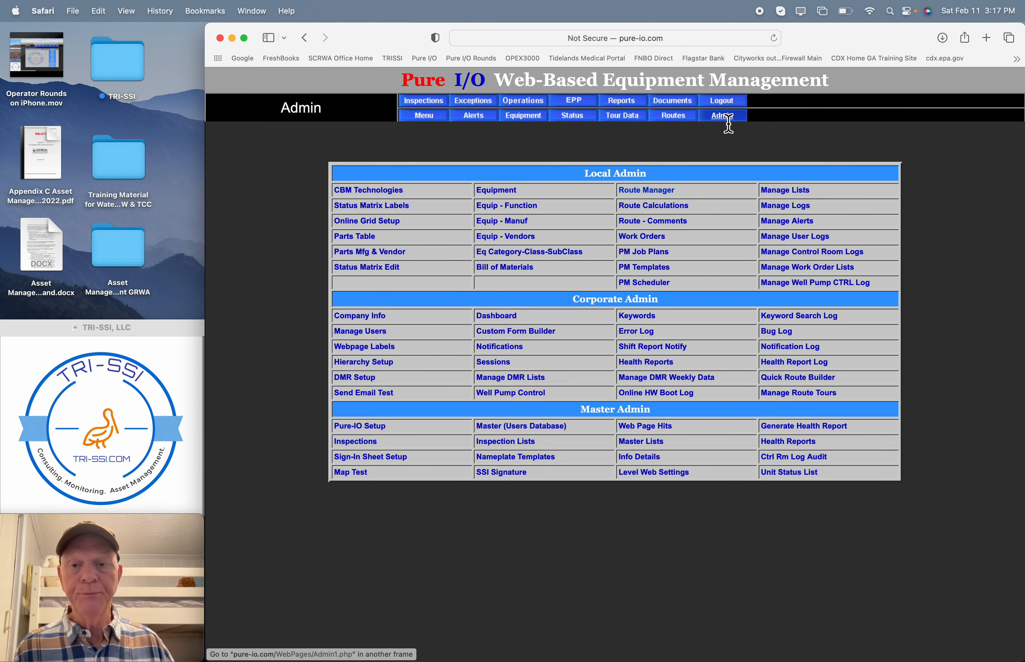
click(657, 191)
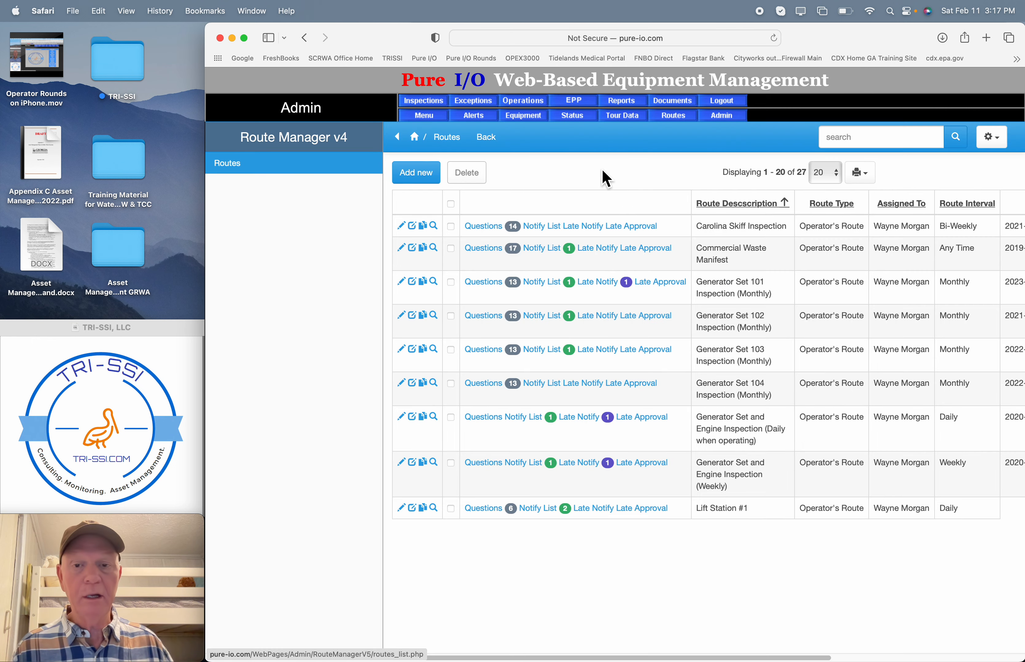
scroll(293, 310, down, 5)
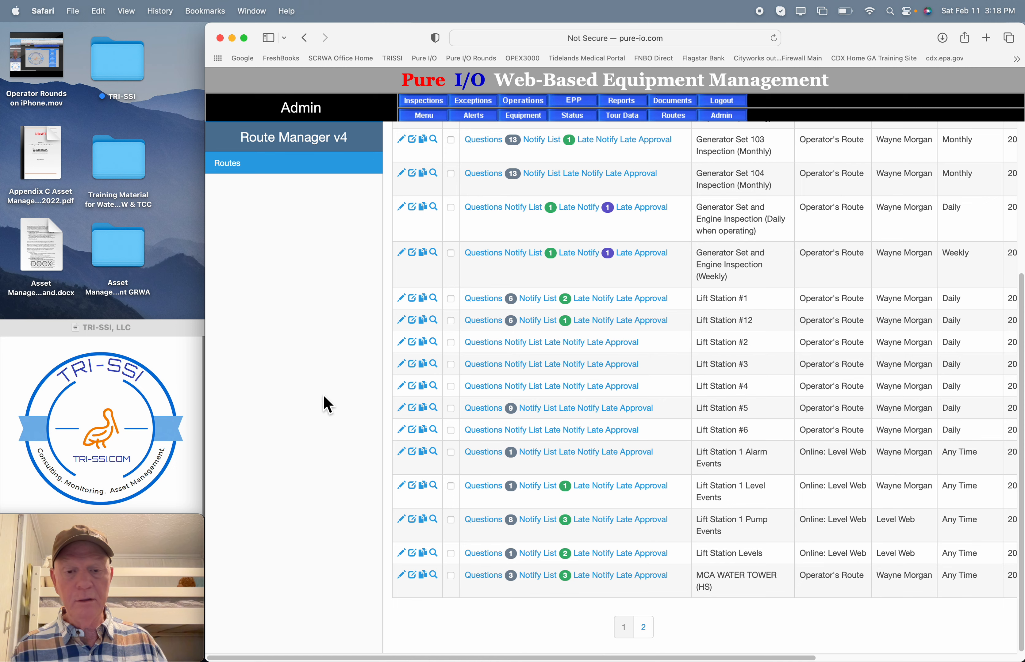
click(483, 408)
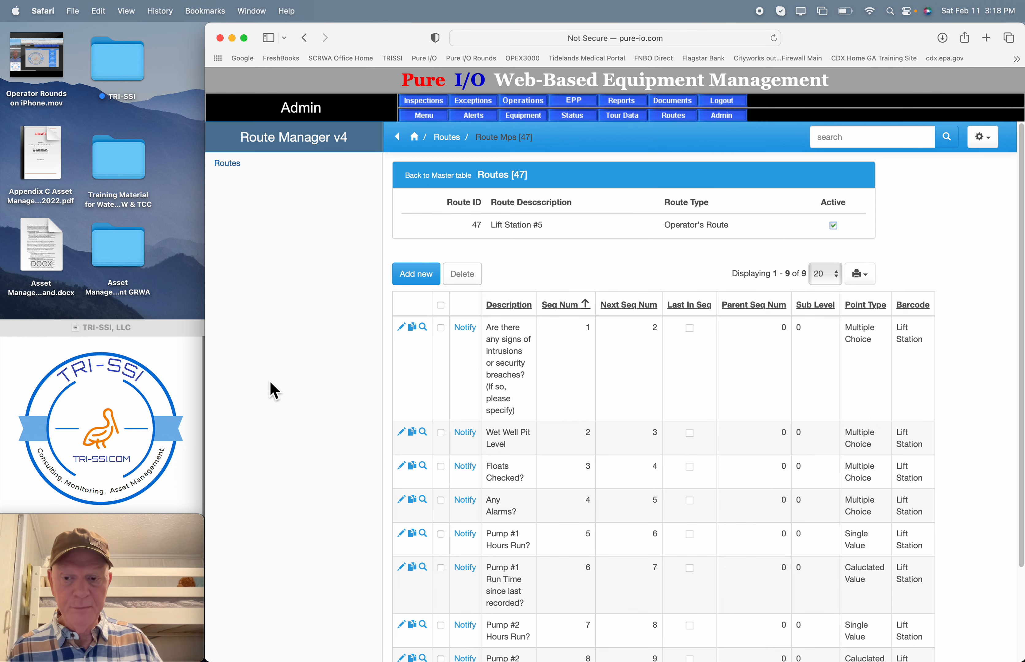
Examine the point settings and unit of measure of the "Floats Checked?" question, and return to the question list
click(409, 471)
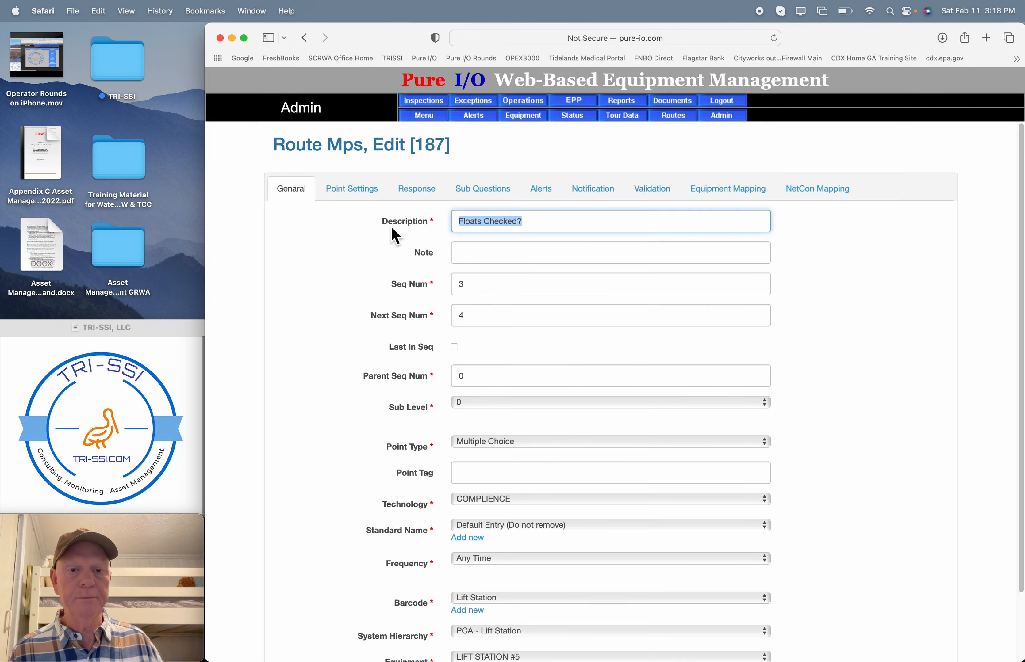
click(377, 201)
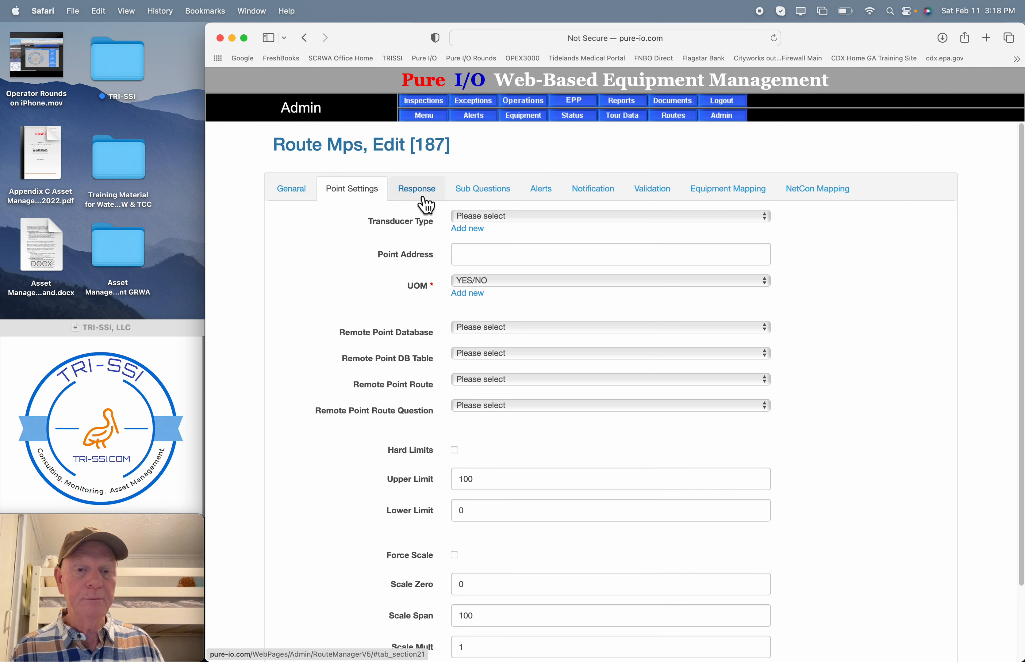
click(502, 284)
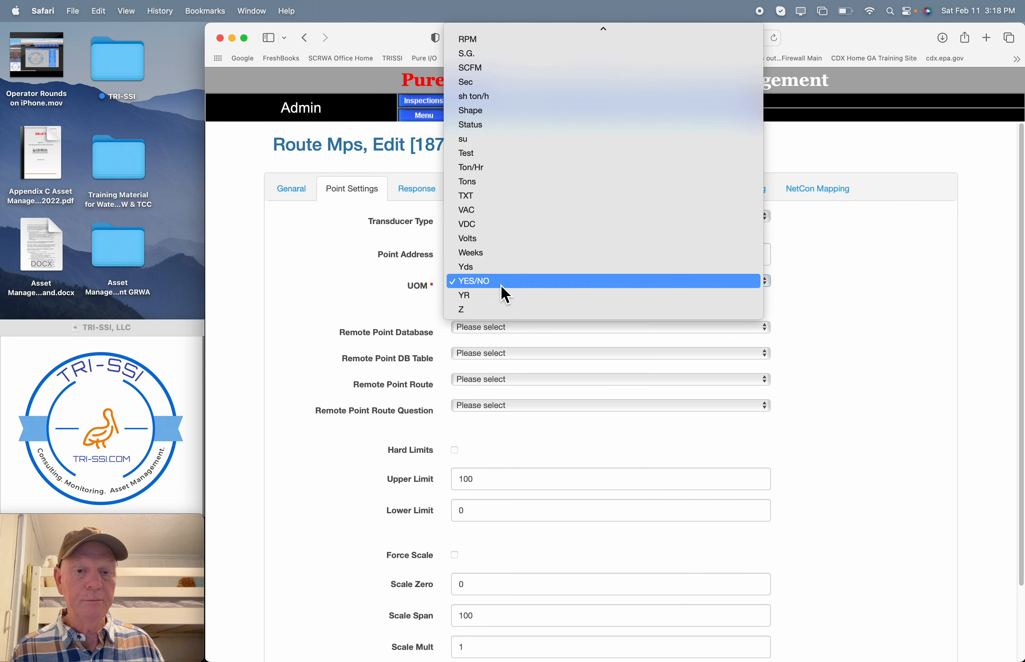
click(282, 201)
scroll(281, 304, down, 4)
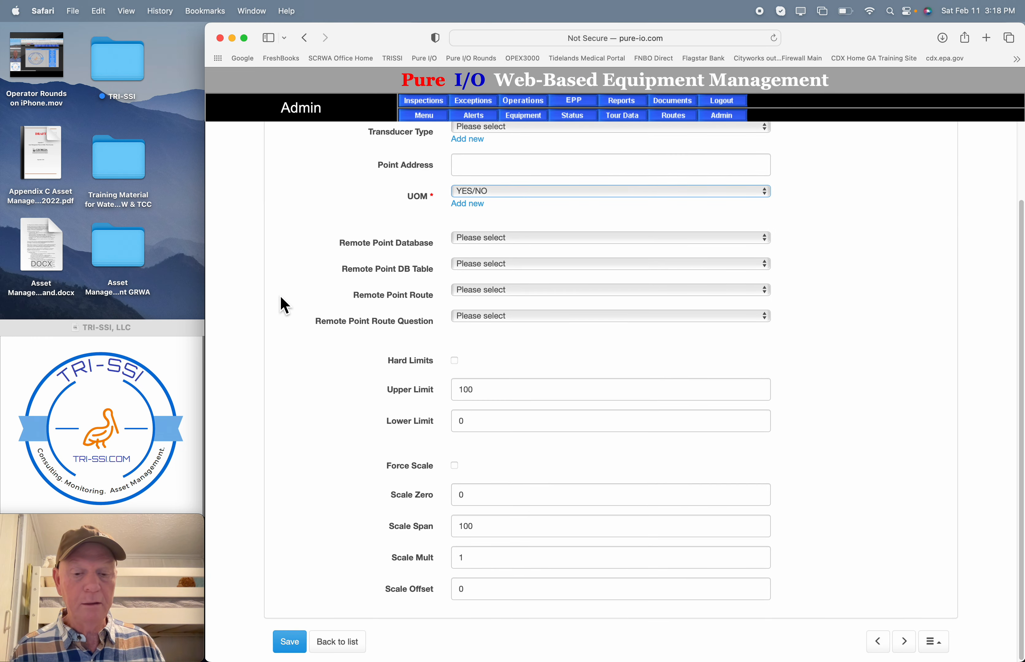
click(349, 651)
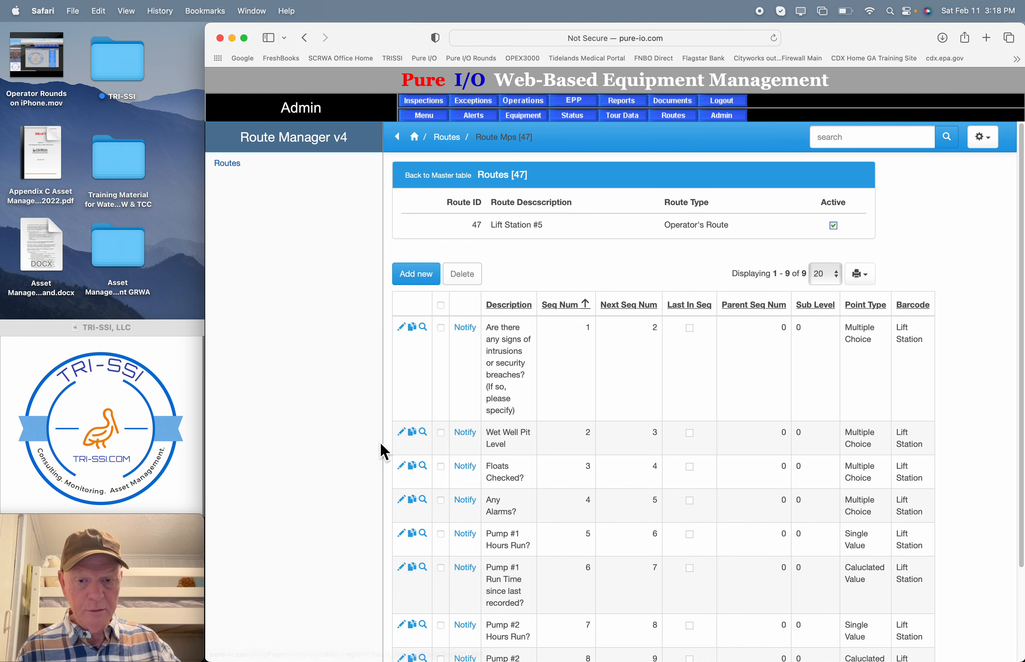
Examine the point settings and response prompts of the Wet Well Pit Level question
click(403, 435)
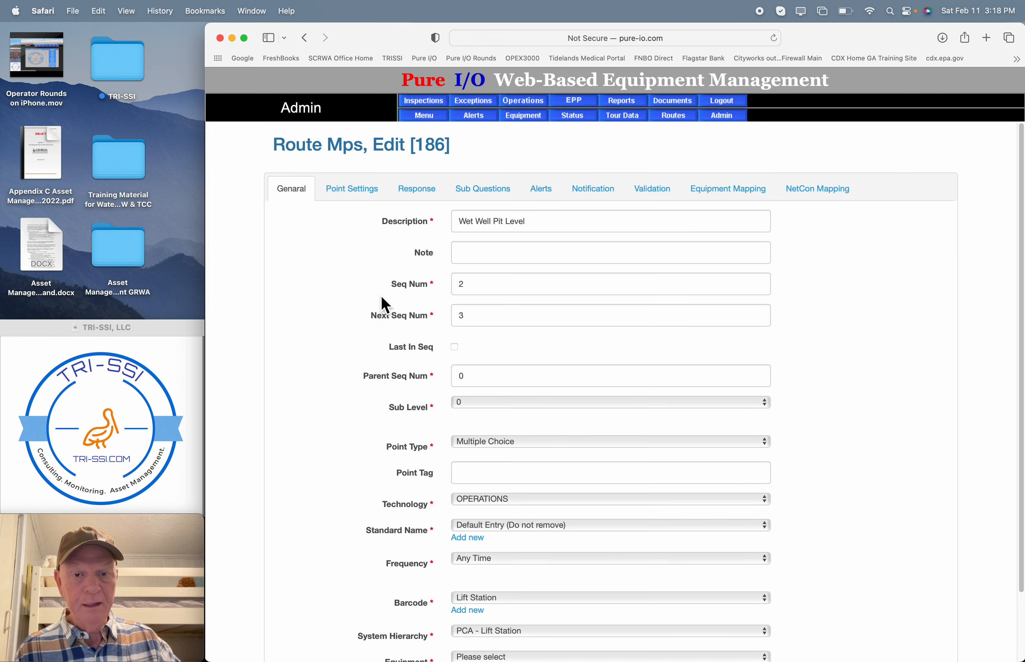
click(368, 198)
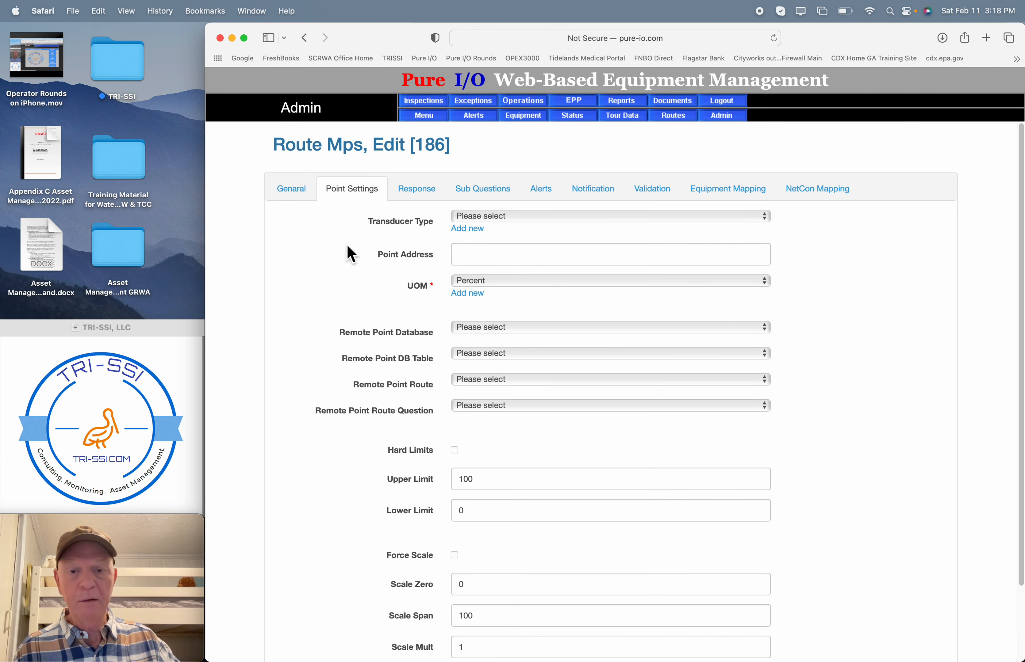
click(424, 192)
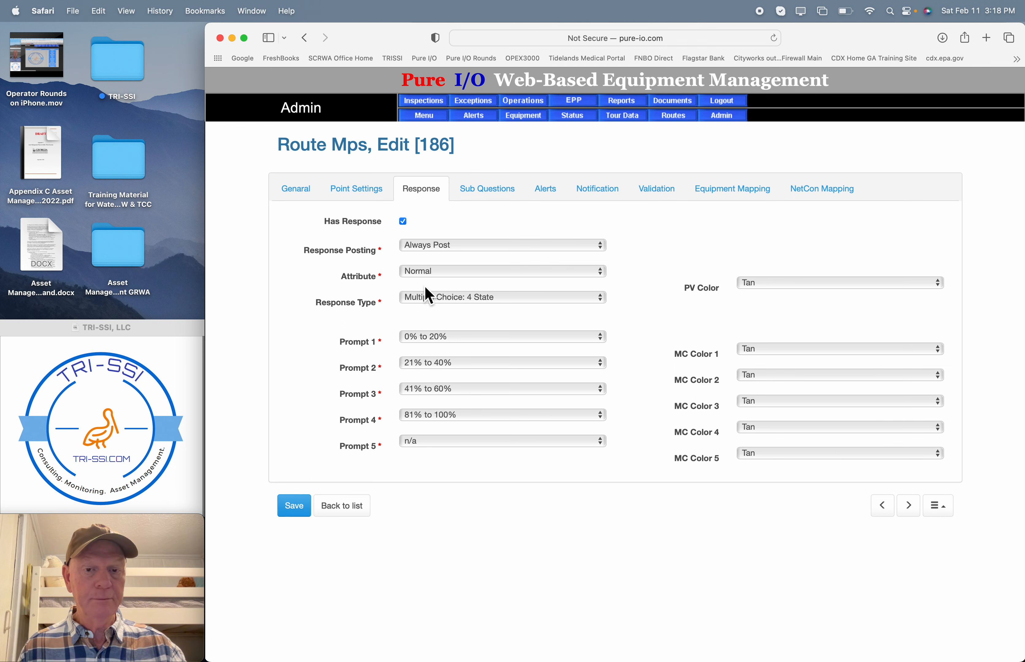
Reopen the Lift Station #5 route for web entry and set Wet Well Pit Level to 81% to 100%, dismissing the alert
click(672, 116)
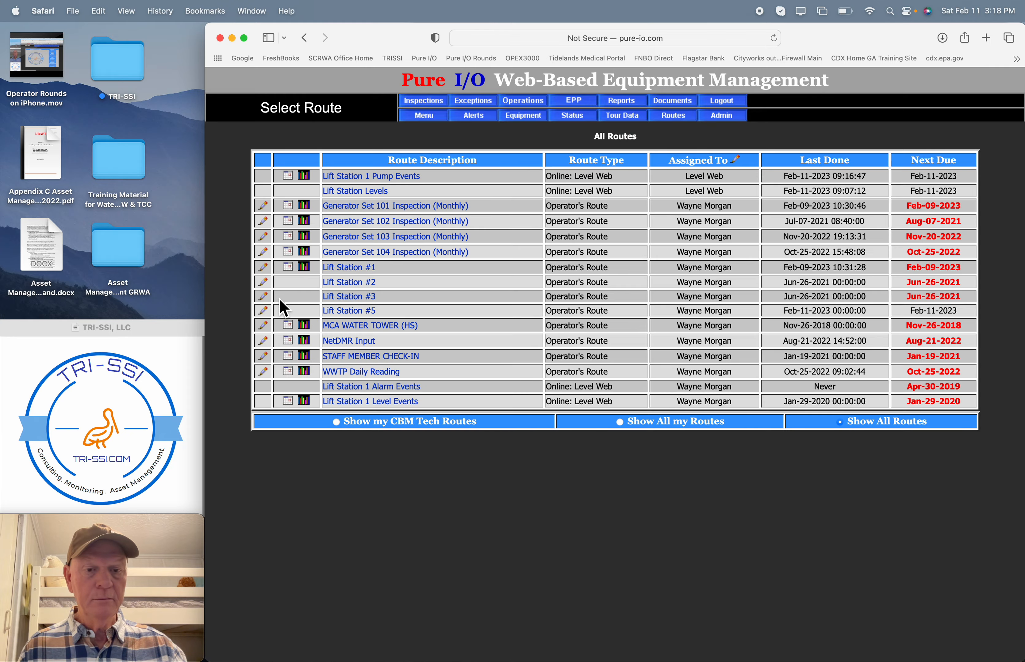
click(272, 323)
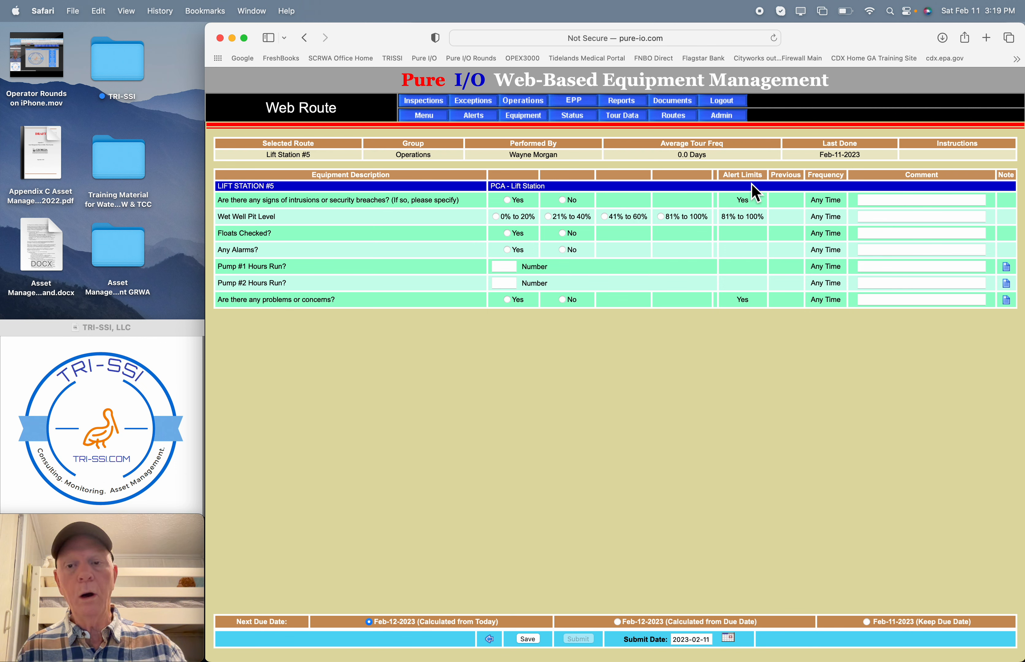
click(666, 220)
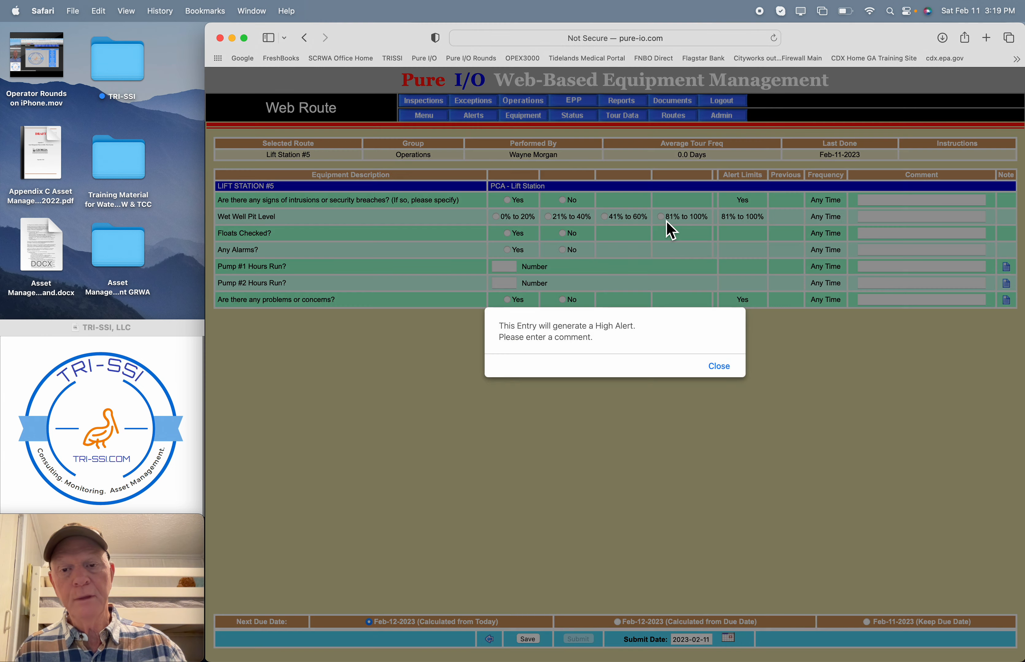
click(718, 365)
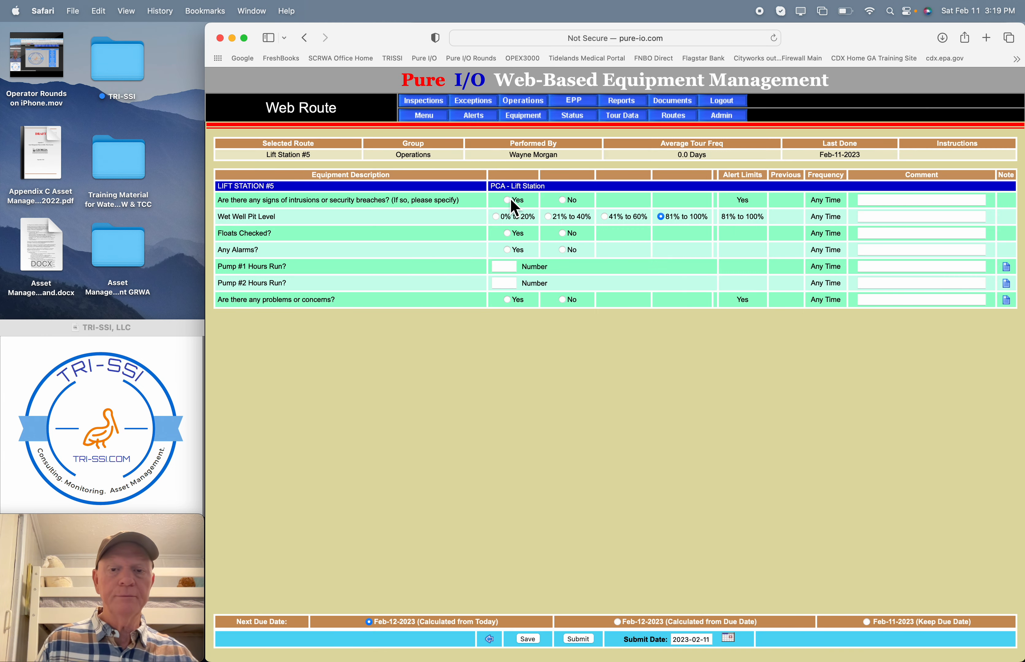
Answer Yes to the intrusion or security breach question, dismiss the alert, and enter the comment "Looks like a car ran through the gate"
click(510, 199)
click(725, 369)
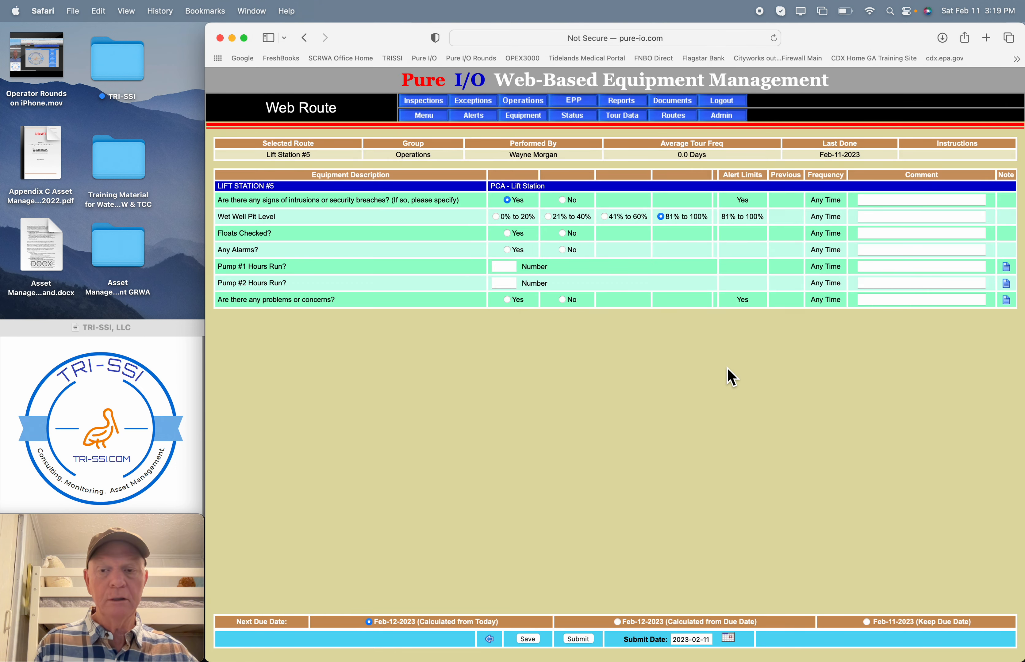
click(871, 204)
text(Look)
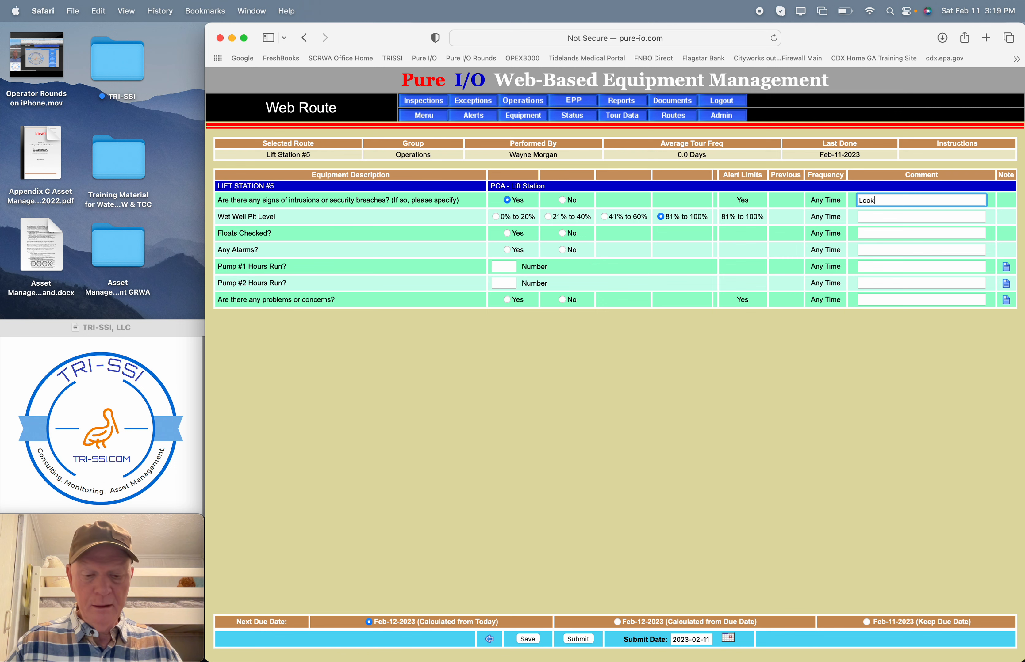
text(s like )
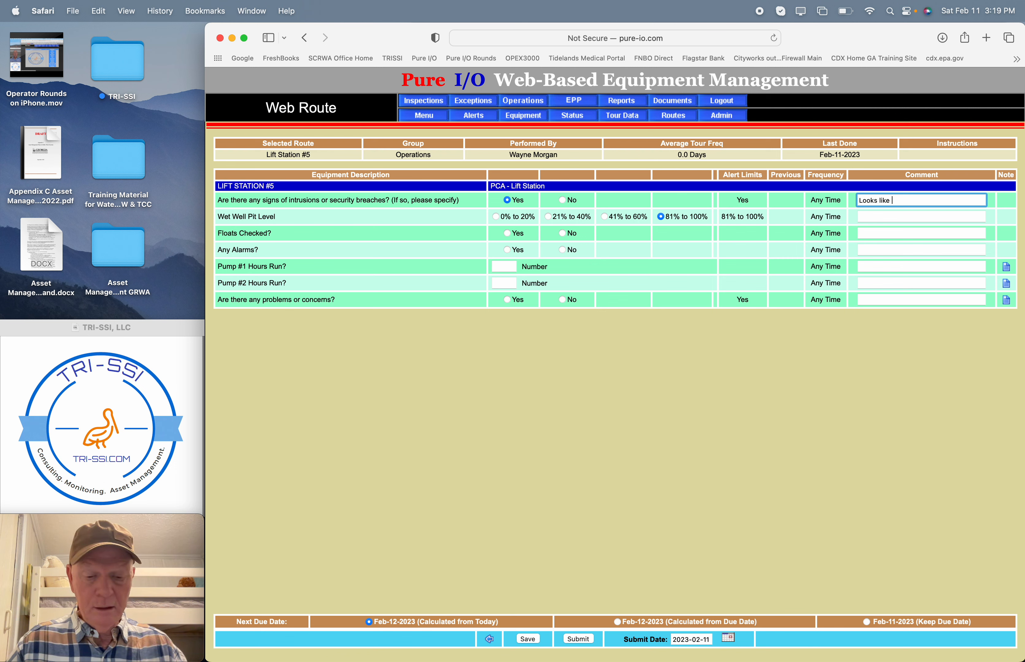
text(a car ra)
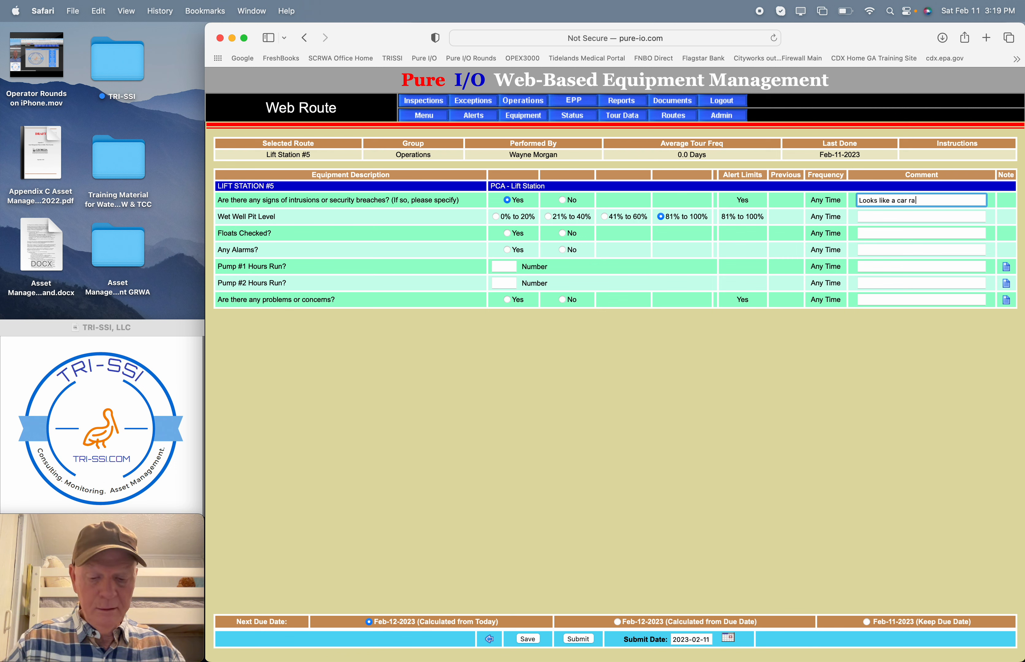
text(n through the )
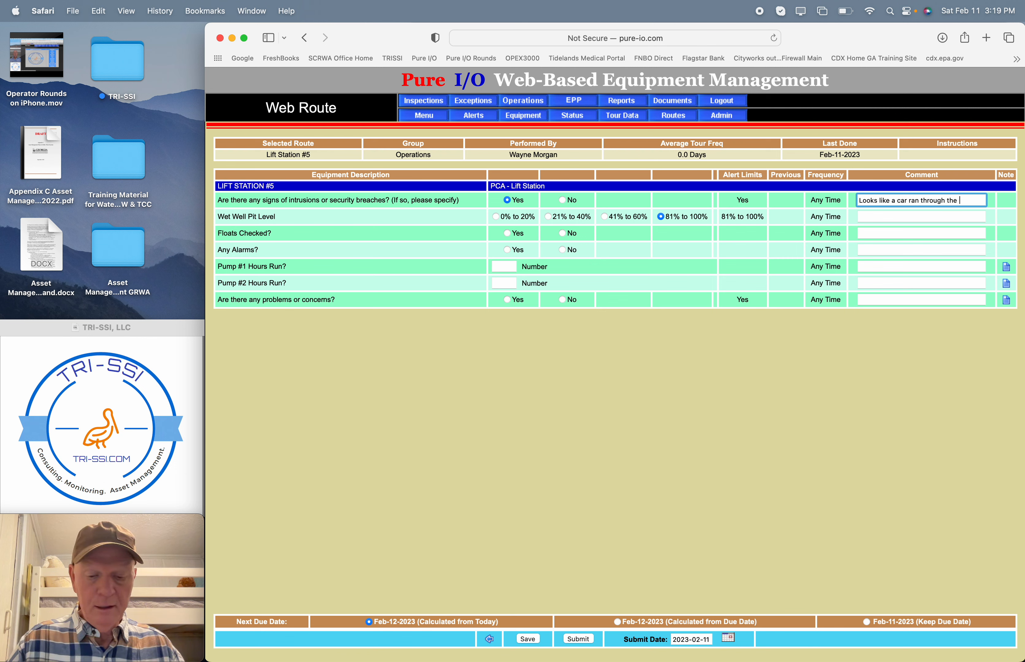
text(gate)
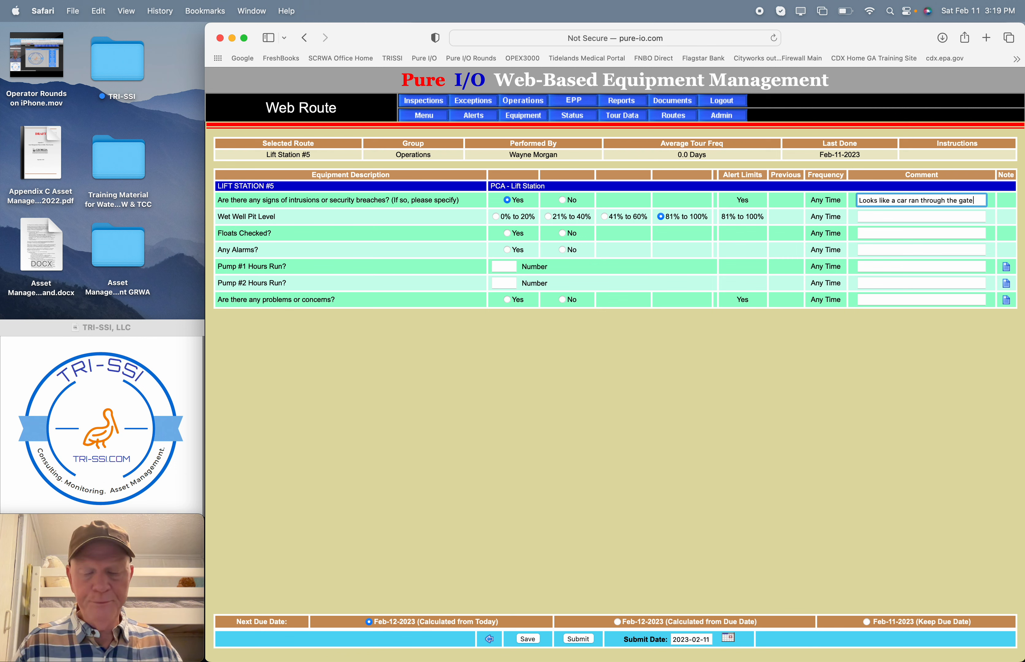
Enter the comment "Need a Vacuum Truck" for the Wet Well Pit Level question
click(888, 216)
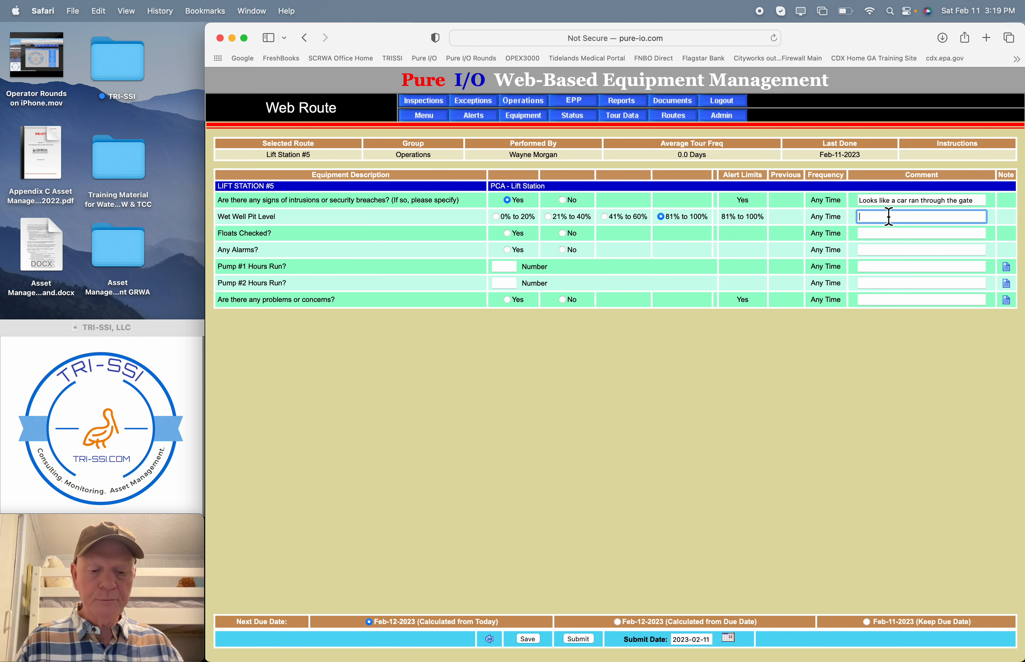
text(Need a)
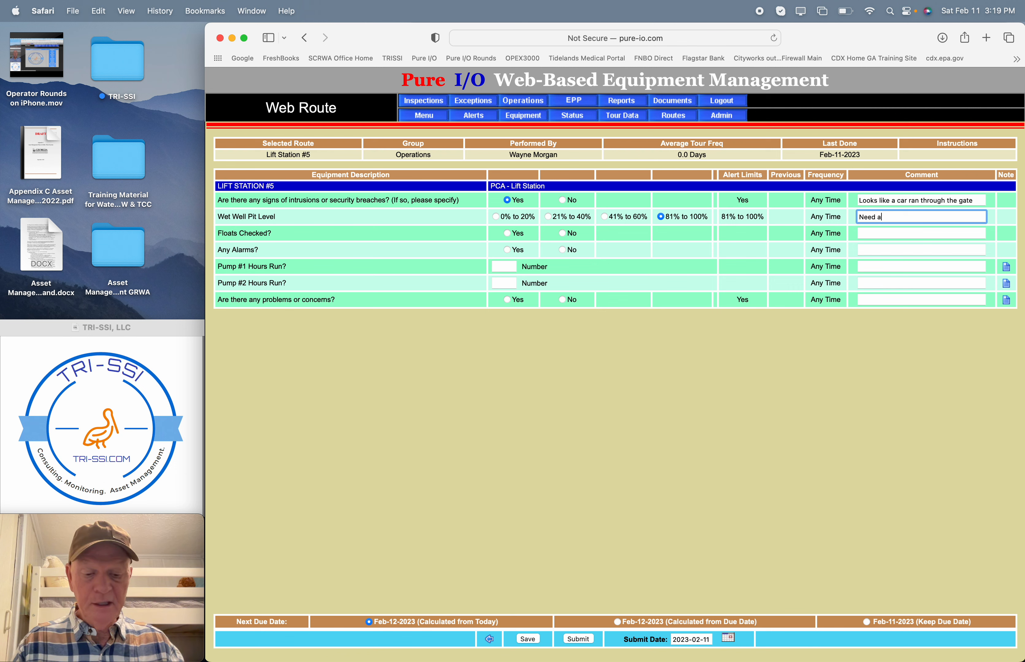
text( Vacuu)
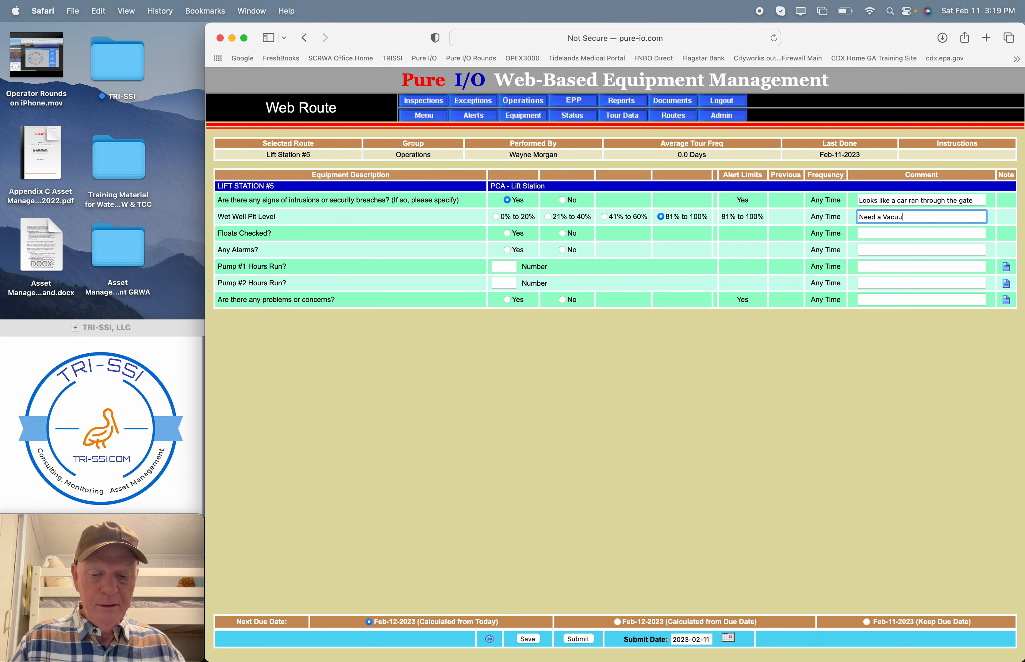
text(m Truck)
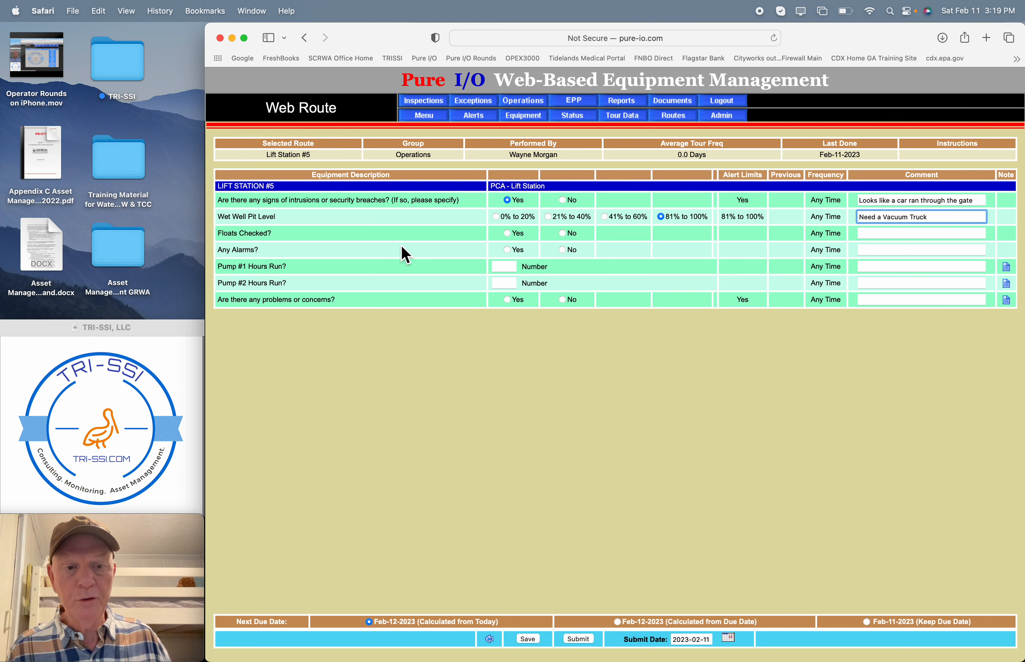
Answer Yes to "Floats Checked?" and No to "Any Alarms?", adding the comment "Need to check High Level Alarm" to the alarms question
click(512, 236)
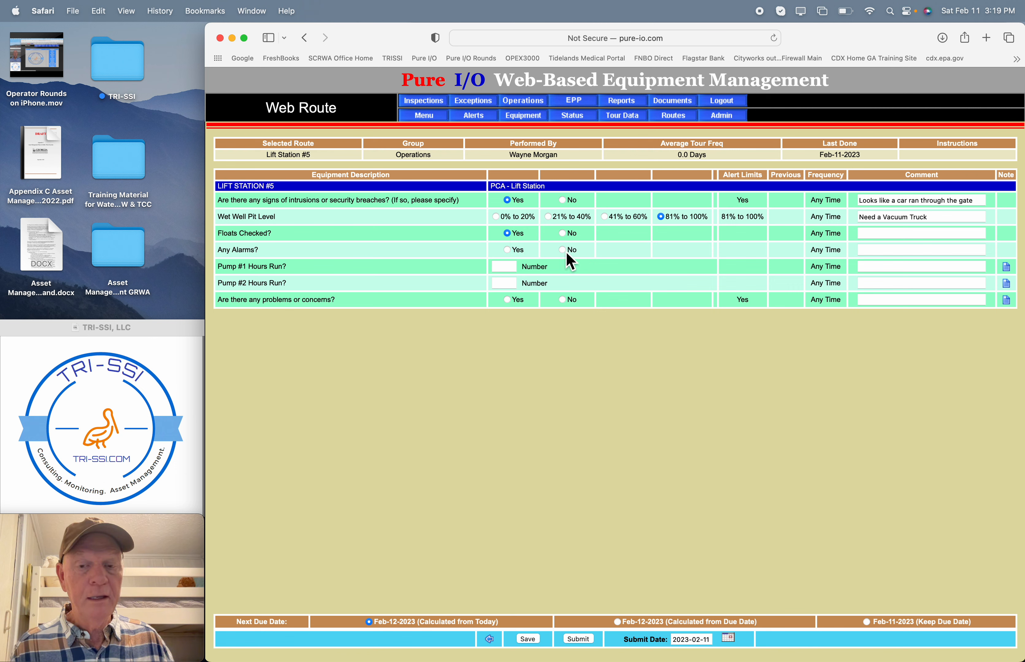
click(876, 254)
text(Nee)
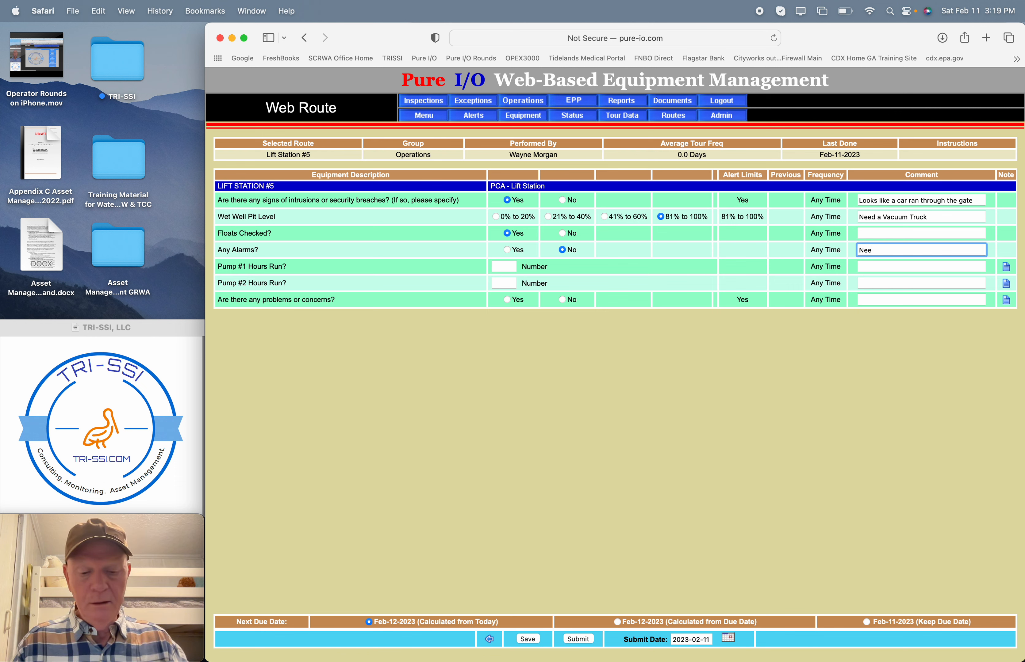
text(d to )
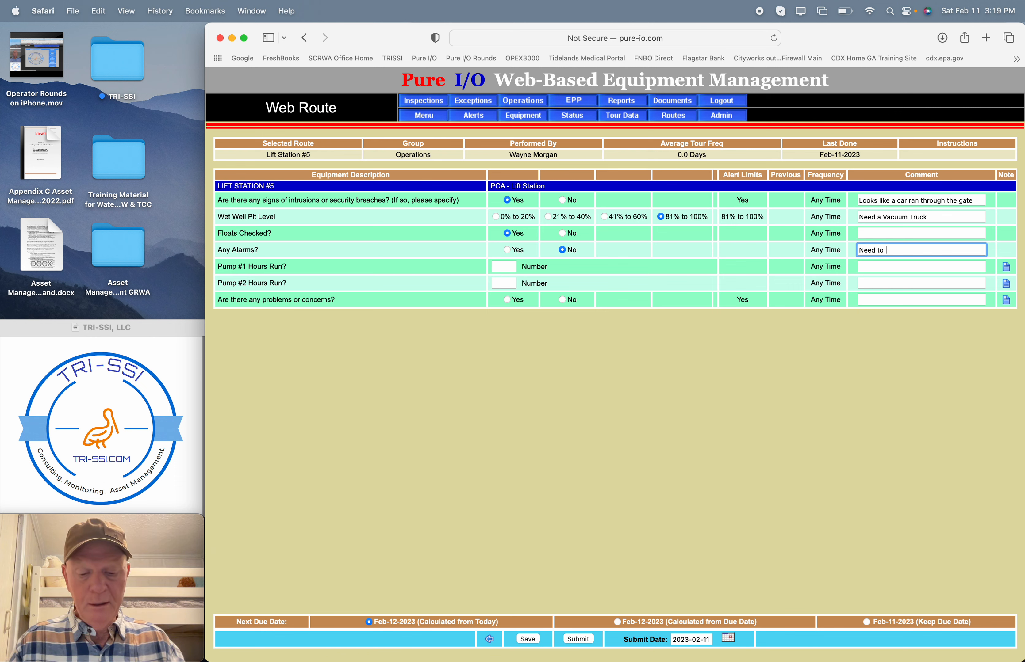
text(check Hi)
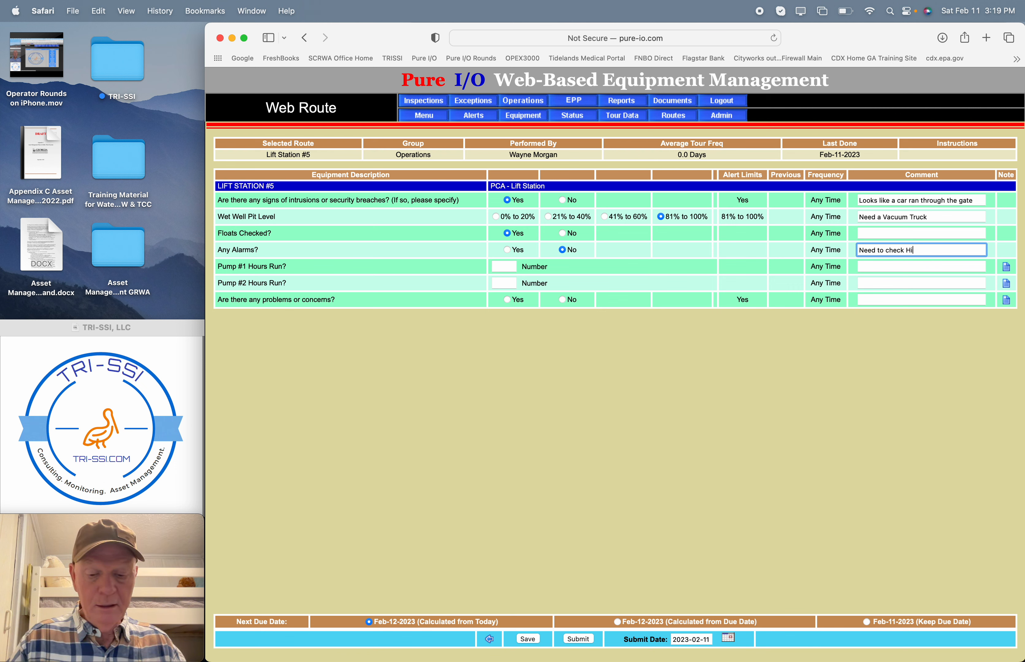
text(gh Level Al)
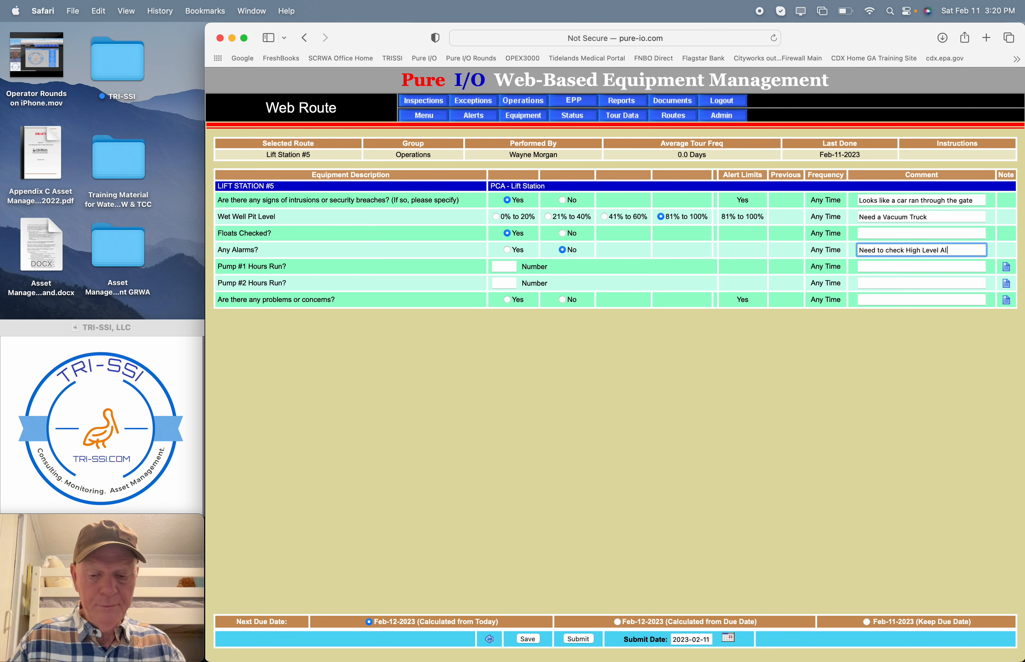
text(arm)
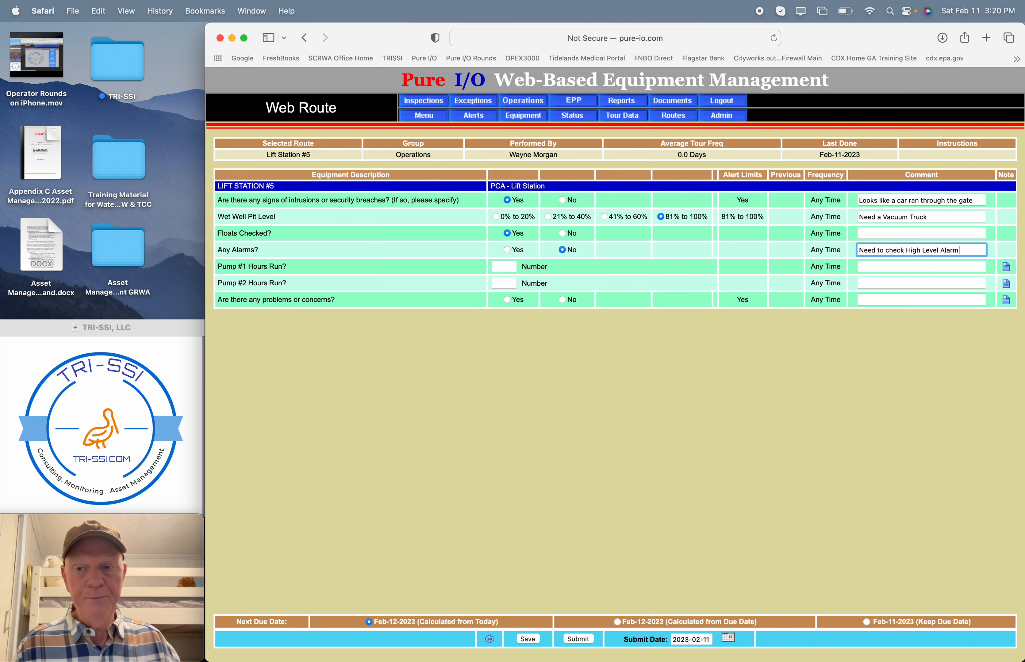
Enter 12345 for Pump #1 Hours Run and 12356 for Pump #2 Hours Run
click(510, 271)
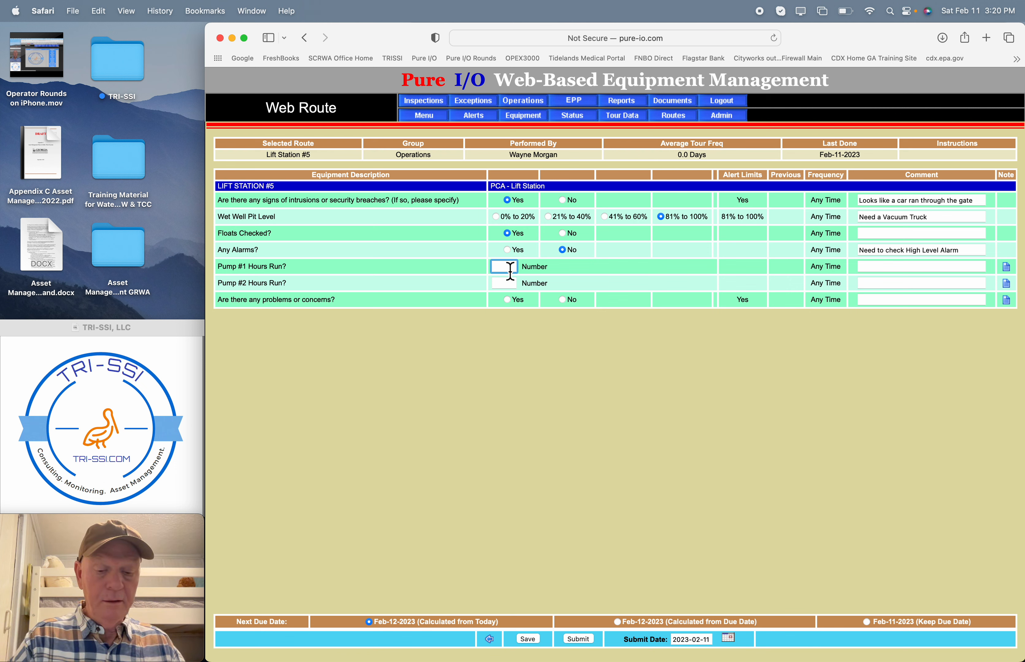
text(12)
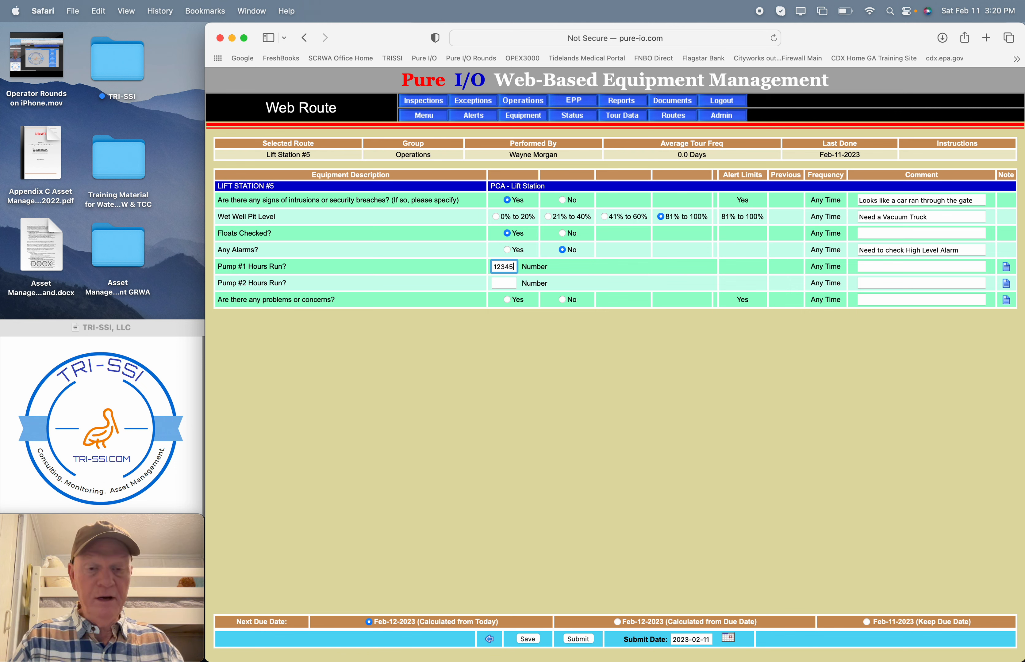
text(345)
click(512, 287)
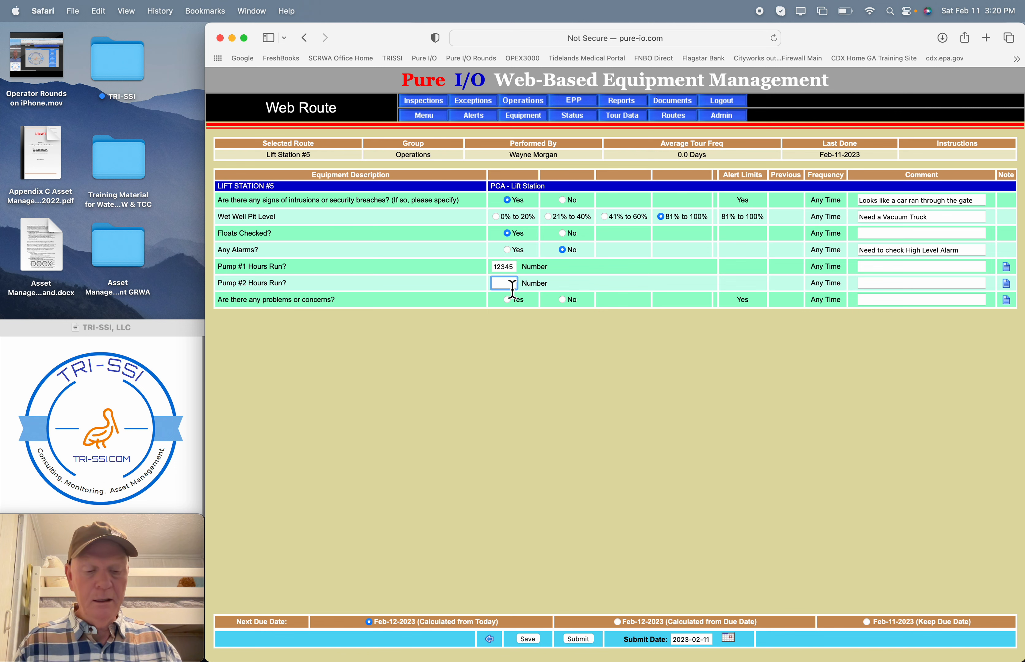
text(123)
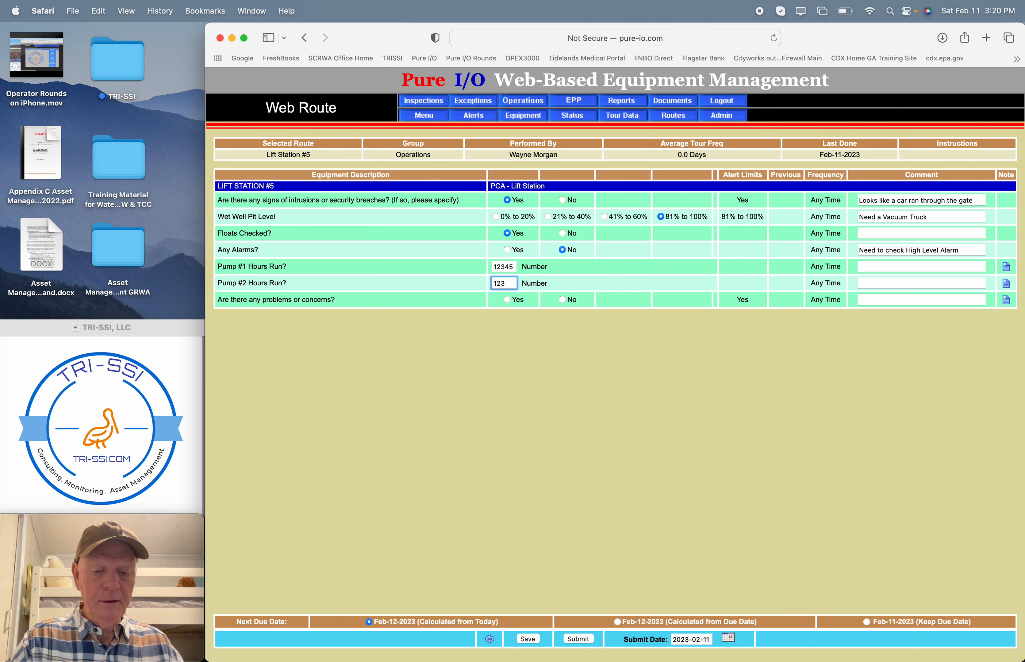
text(56)
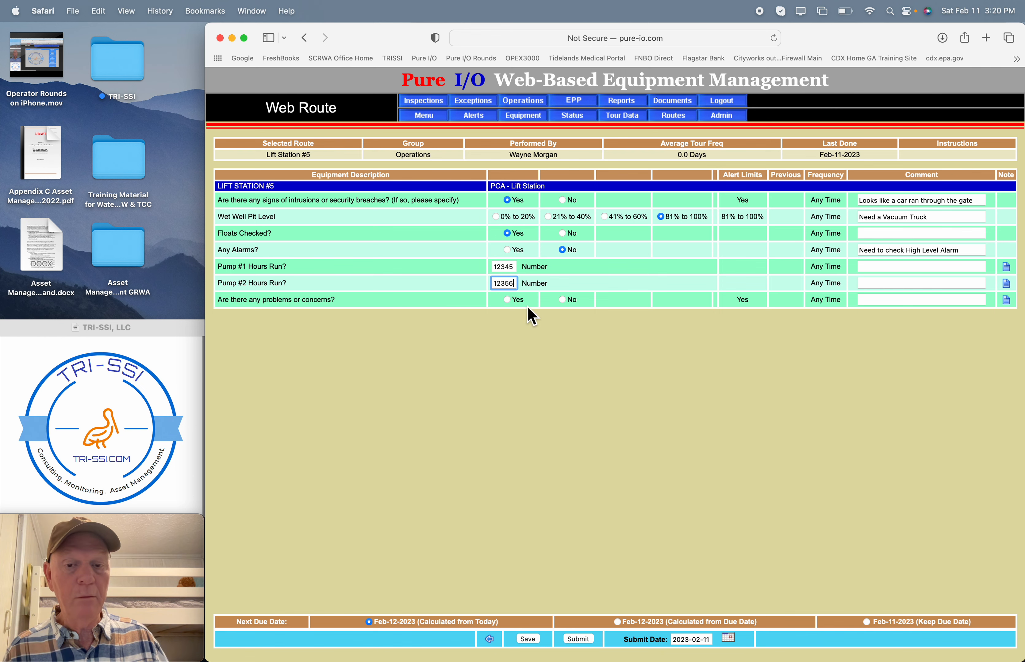
Answer Yes to the problems or concerns question, dismiss the alert, and enter the comment "High Lev needs checkingel Alarm"
click(509, 301)
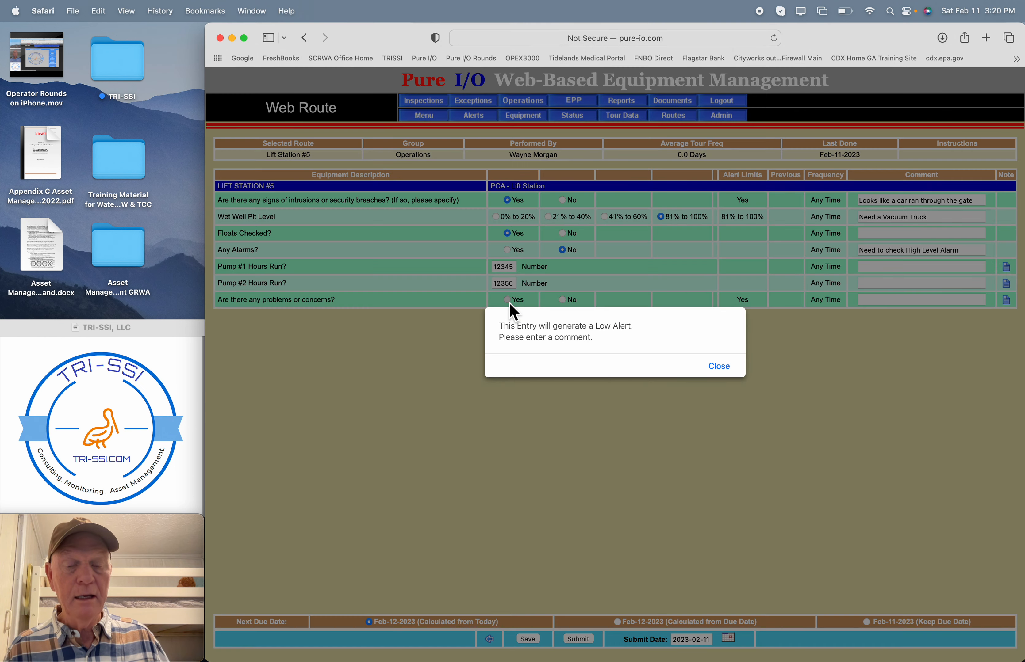
click(719, 368)
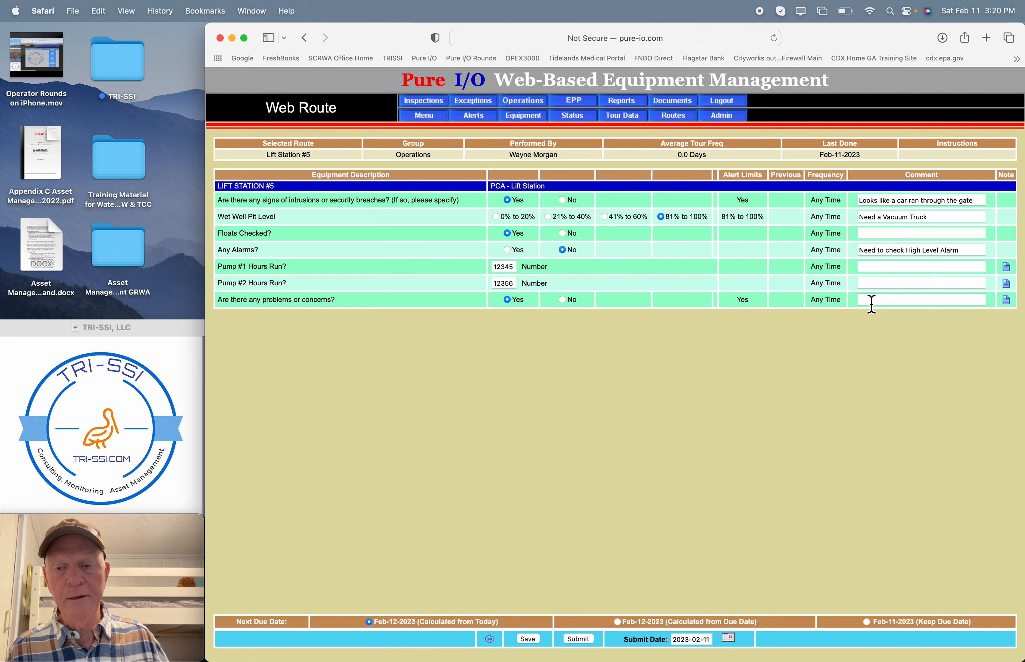
click(870, 301)
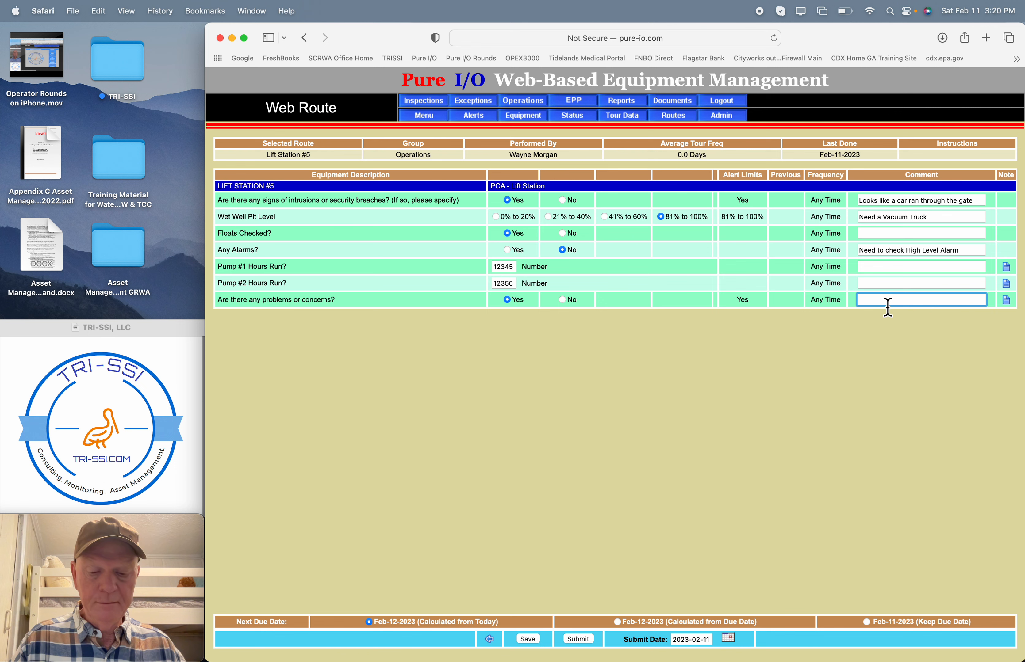
text(High Lev needs checkingel Alarm)
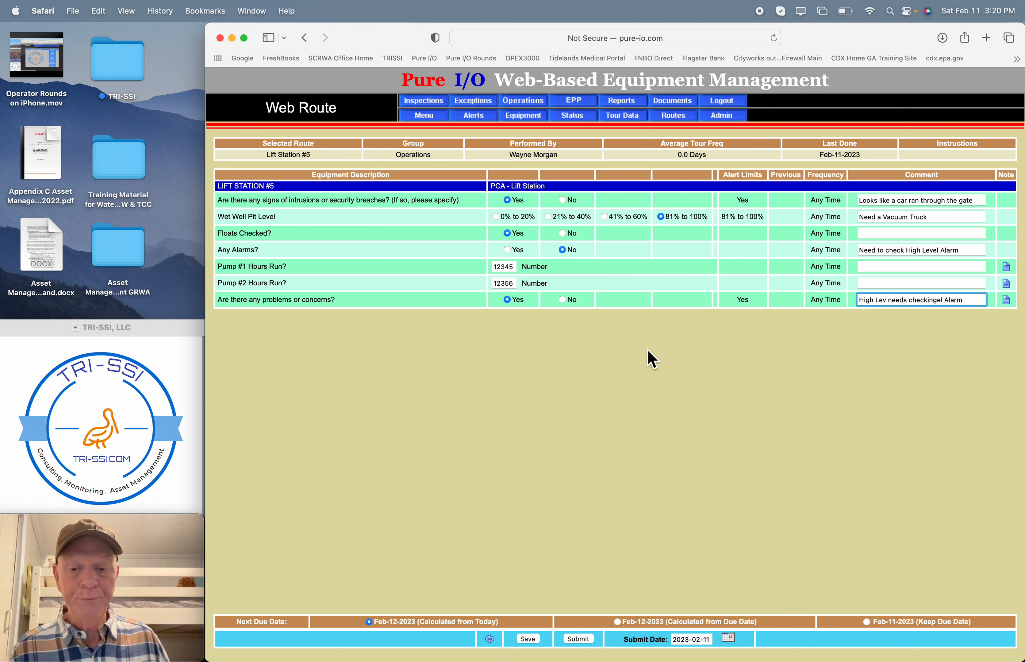
click(652, 360)
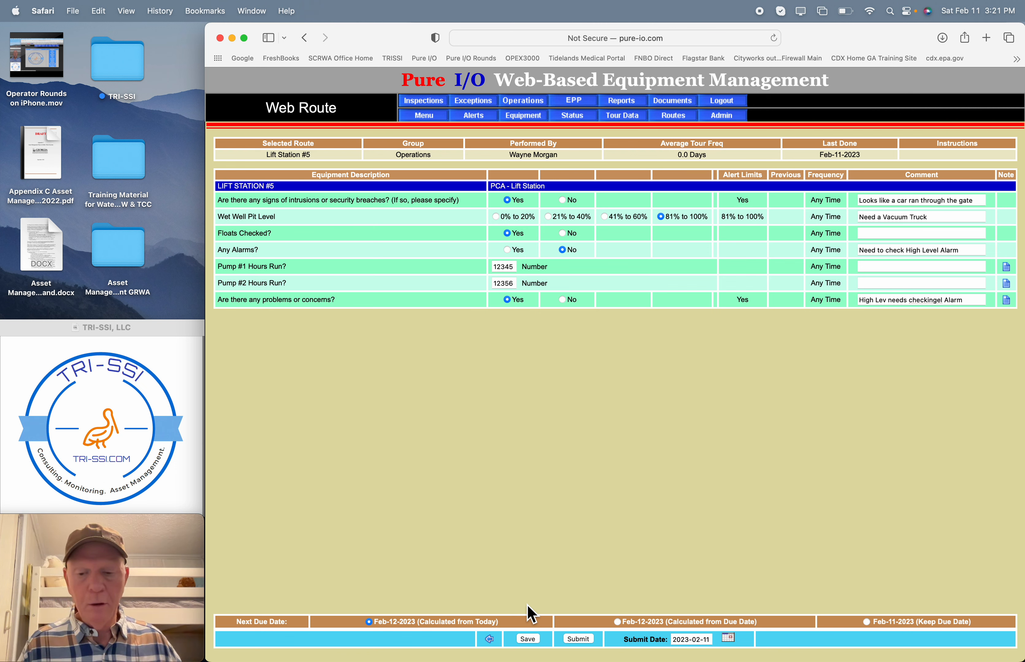
View the submit date calendar, keep the date 2023-02-11, and submit the completed Lift Station #5 route
click(736, 642)
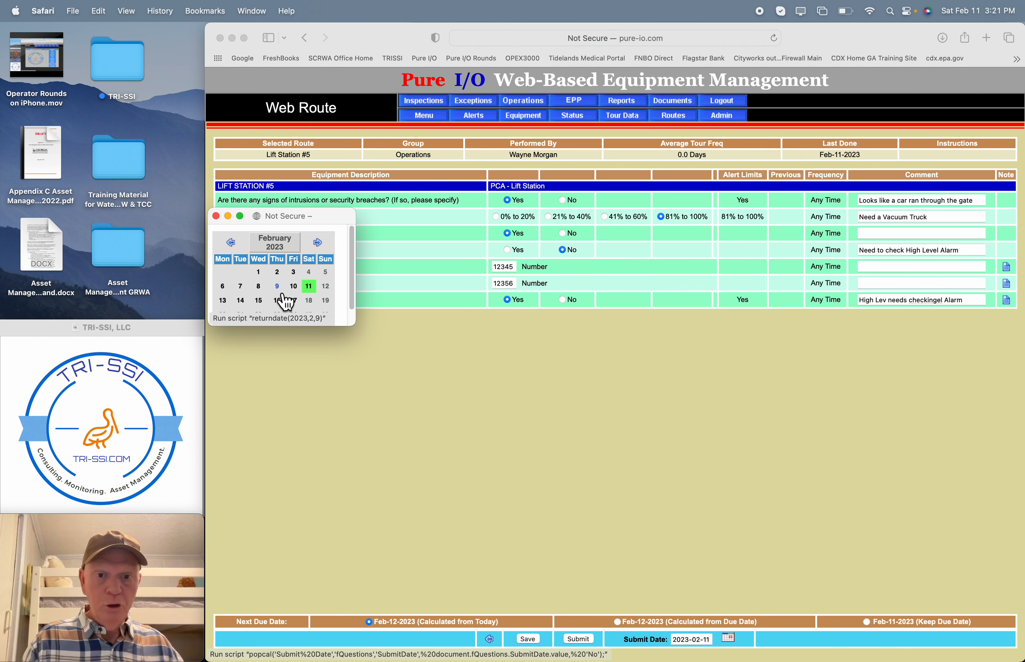
click(457, 379)
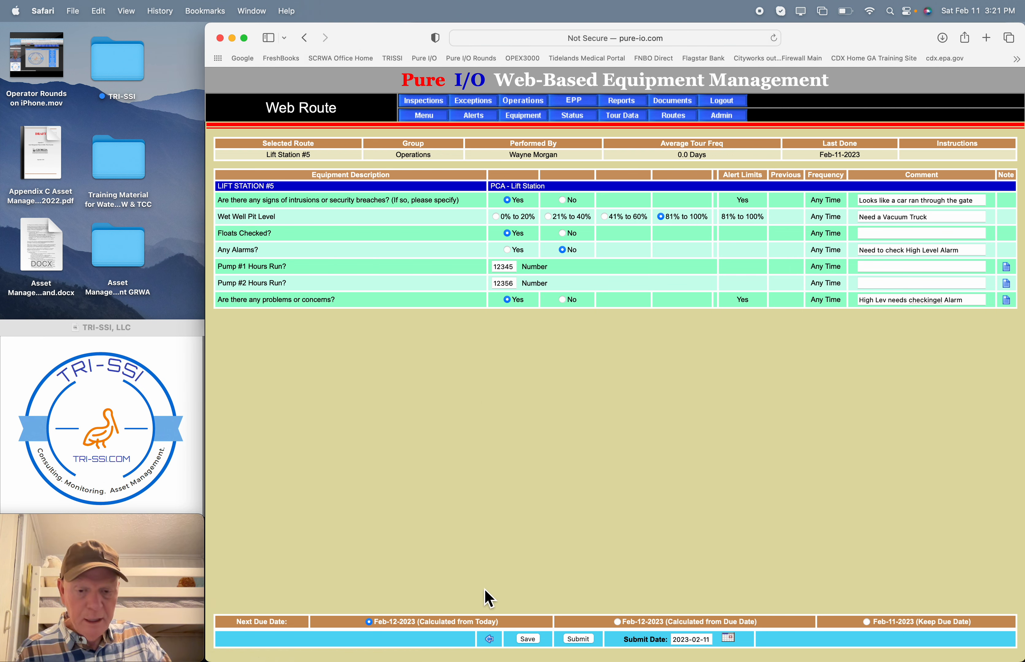
click(579, 640)
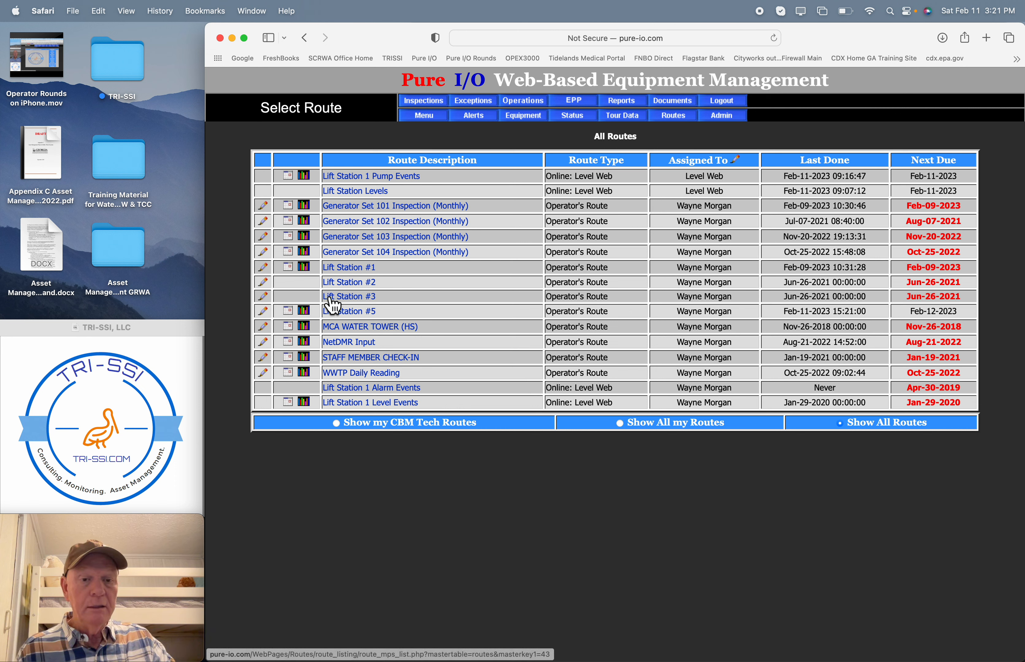
Open the submitted February 11 tour of the Lift Station #5 route and examine its responses, comments and alarms
click(297, 315)
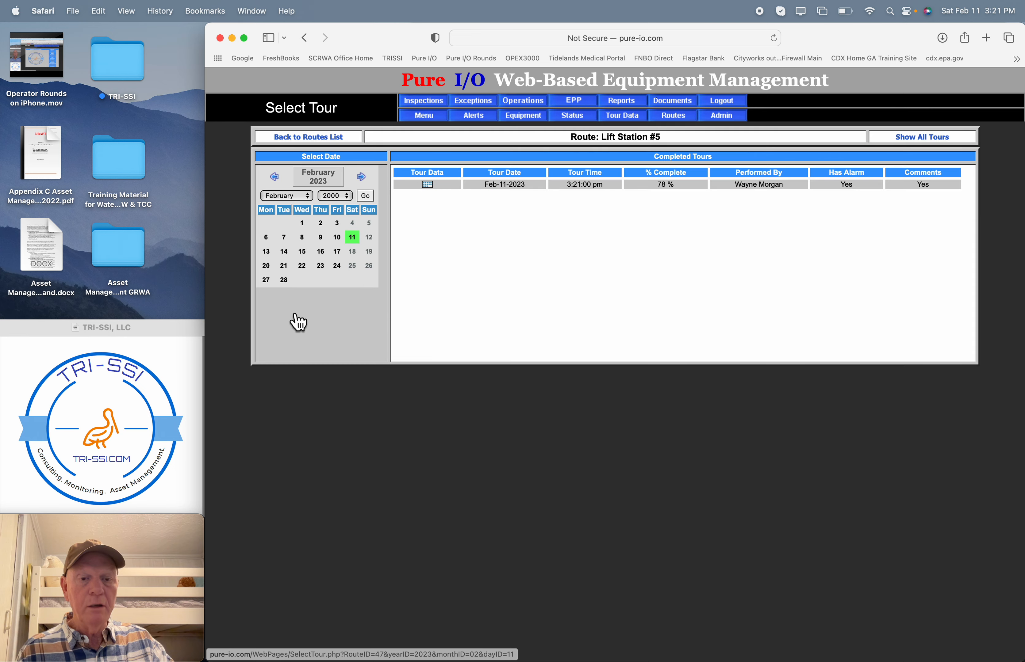
click(435, 191)
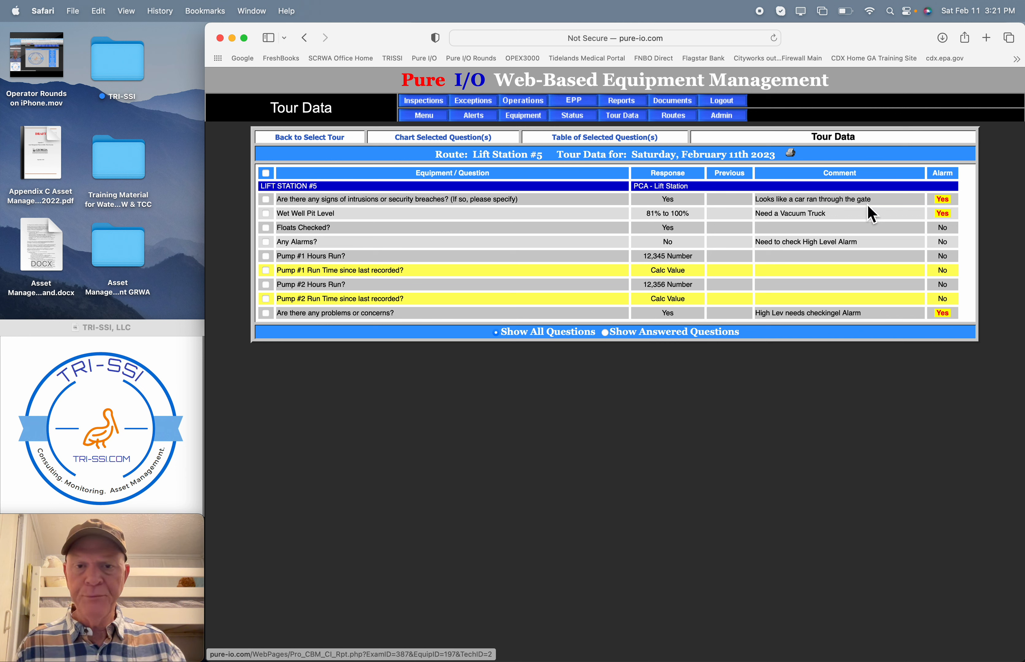
mouse_move(691, 221)
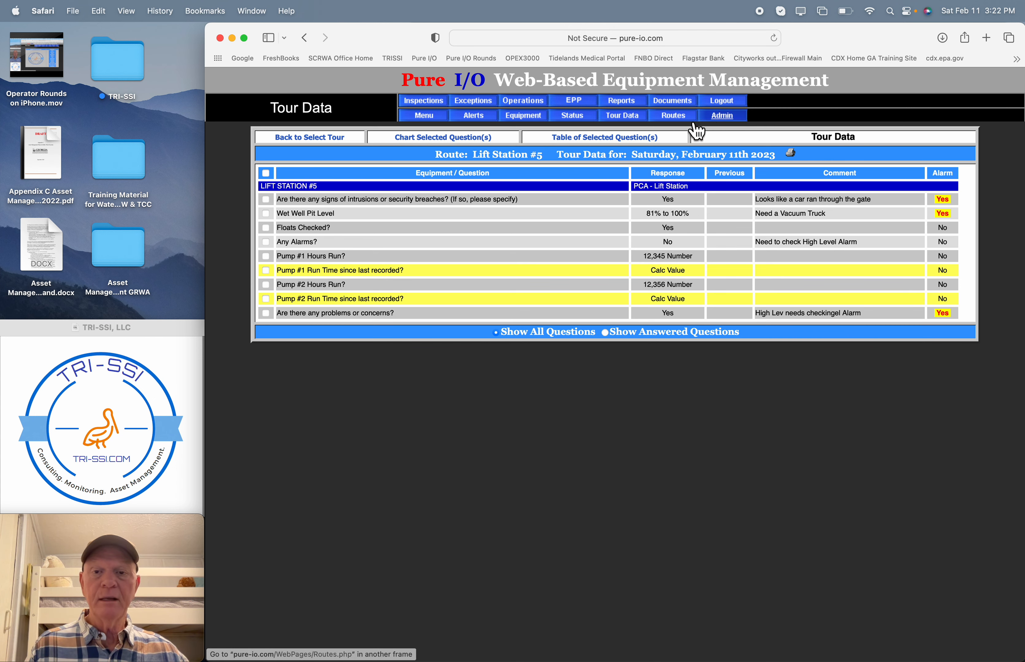
Open the equipment status matrix and look through the condition ratings of the WWTP system
click(574, 116)
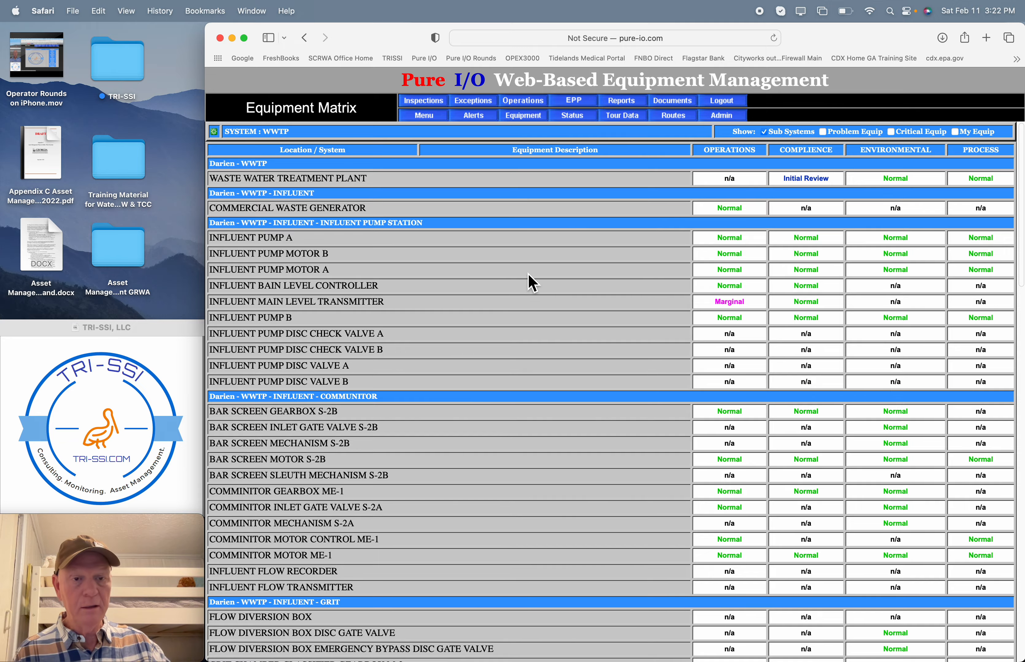
scroll(525, 372, down, 15)
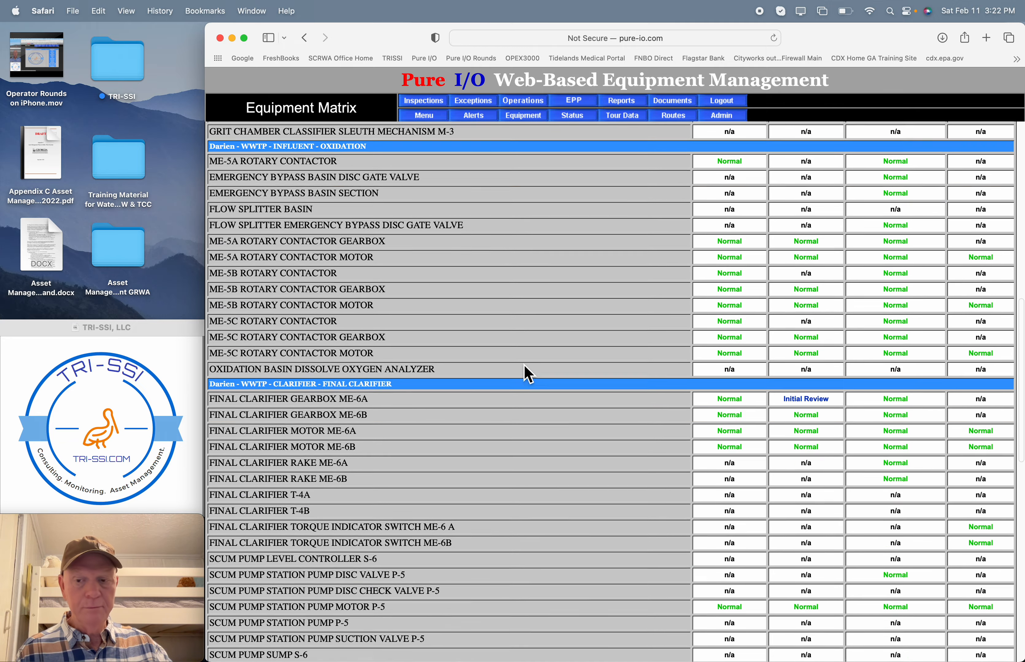
scroll(527, 374, down, 15)
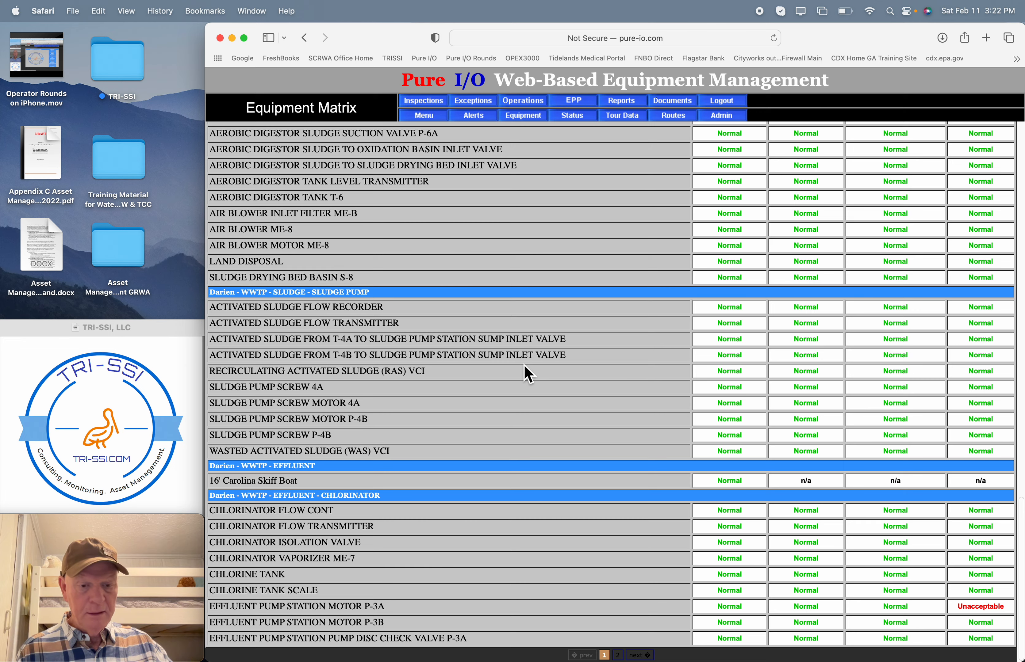
scroll(526, 373, up, 20)
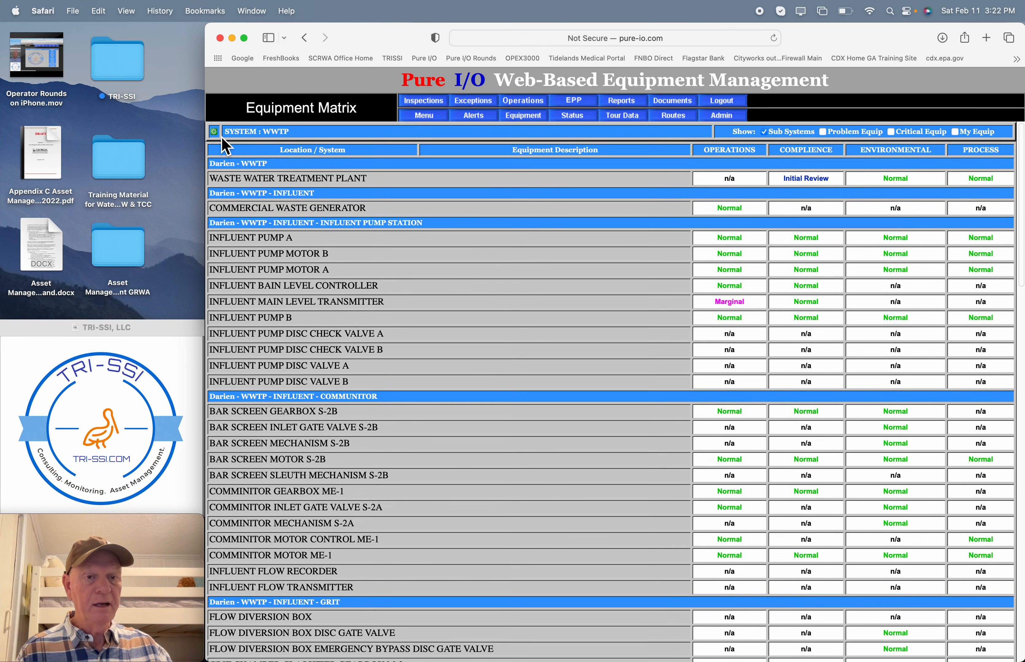
Show the status matrix of the Lift Station system under Anywhere Distillery, hiding the system tree
click(222, 142)
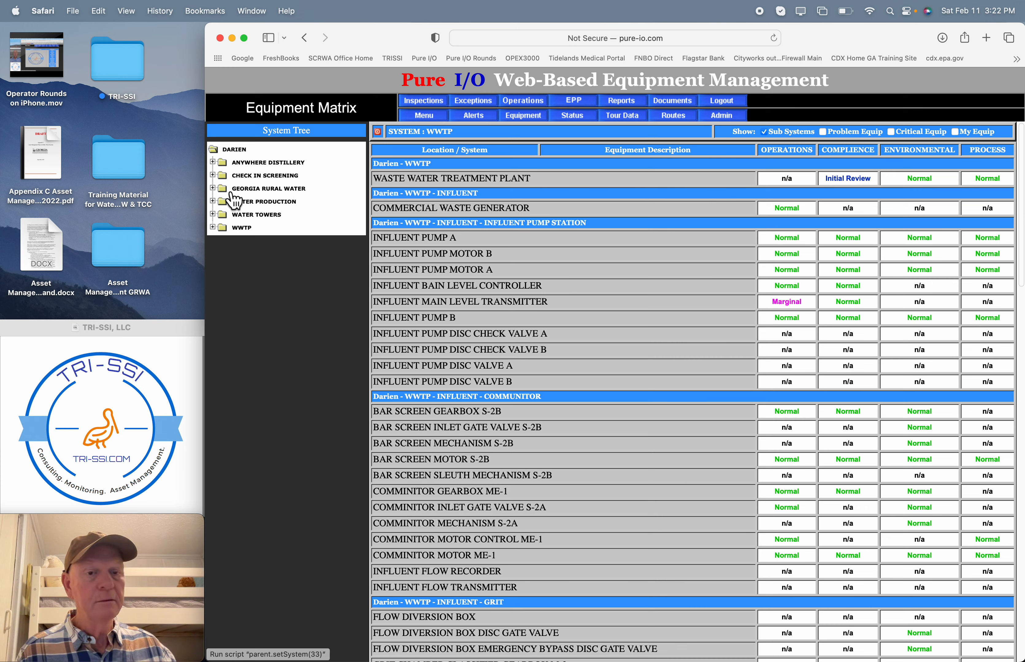
click(222, 164)
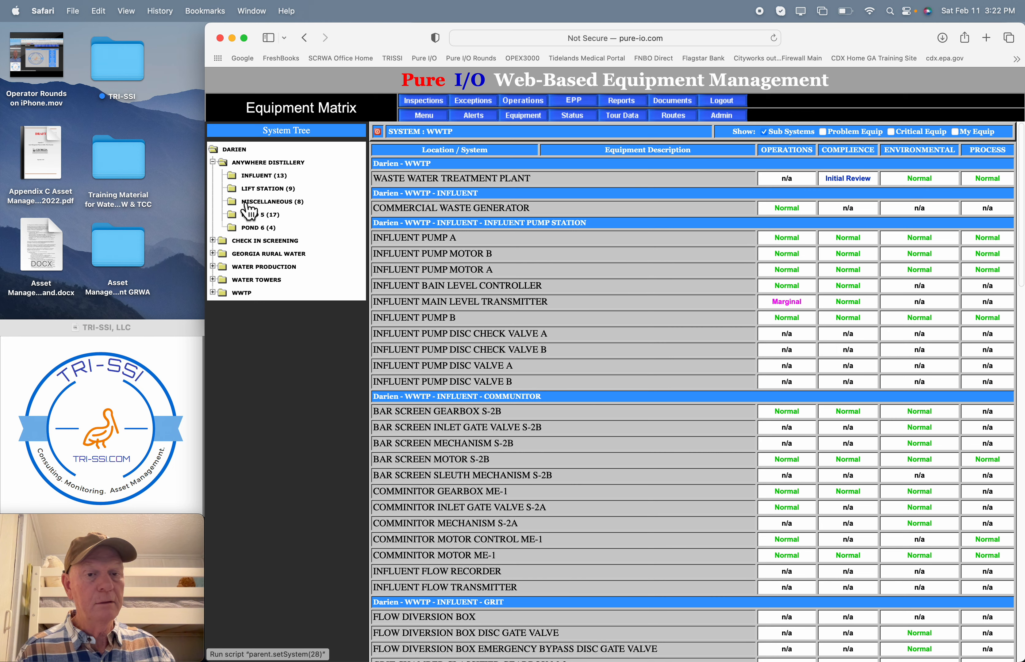
click(278, 192)
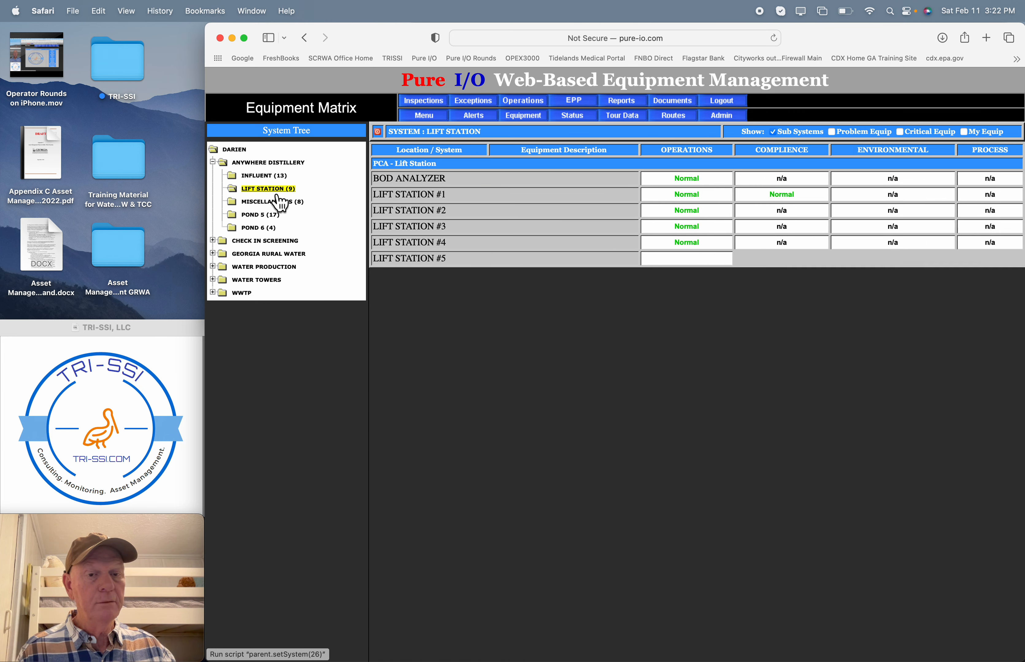
click(377, 131)
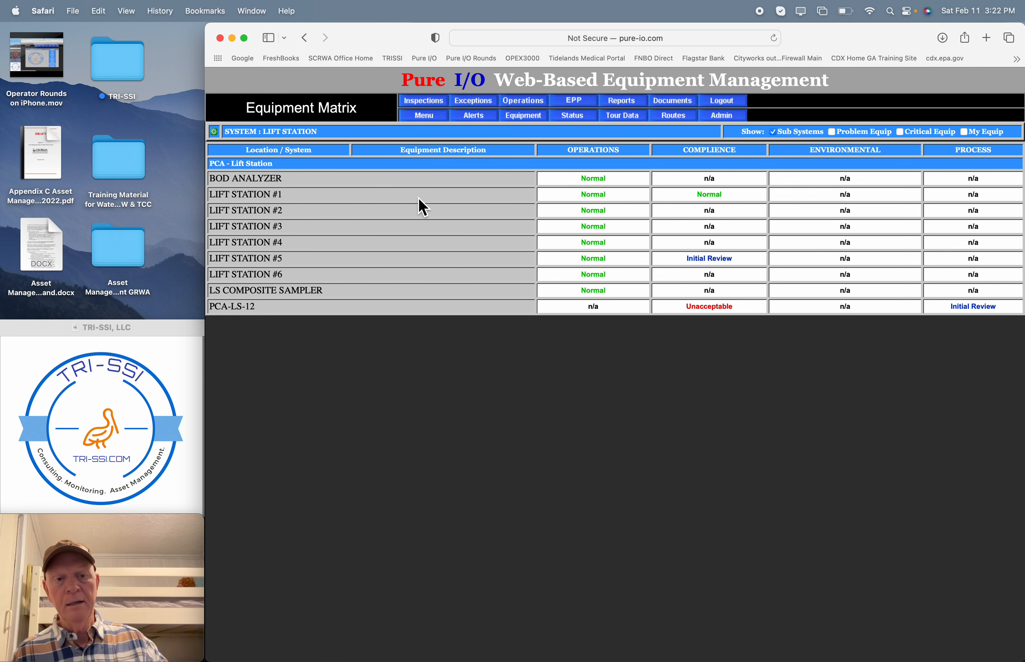
Switch the status matrix to the whole Anywhere Distillery system and review its equipment ratings
click(214, 131)
click(267, 162)
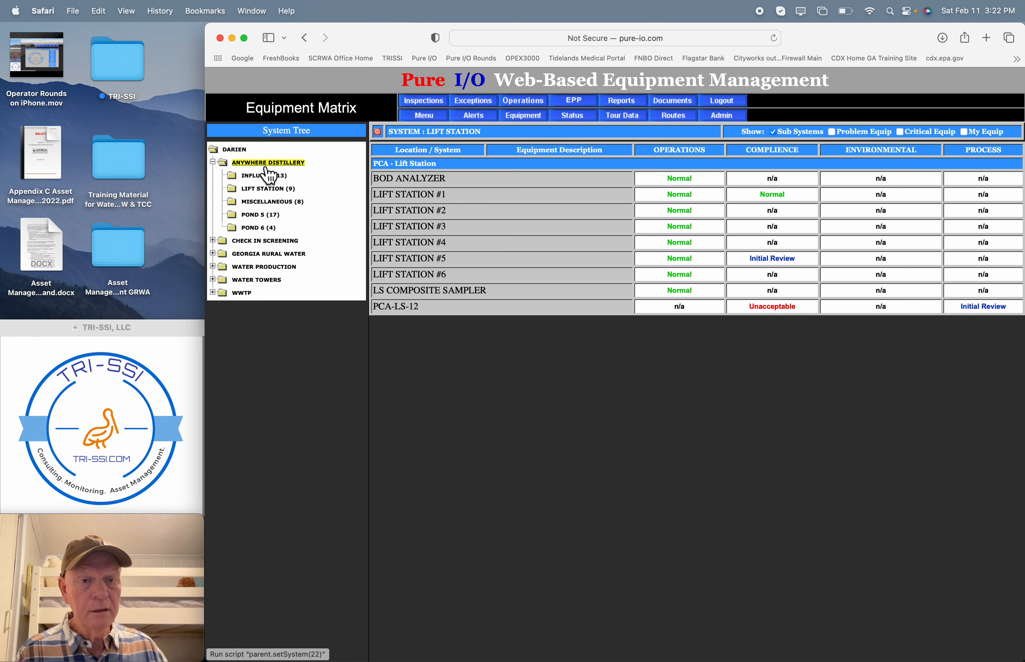
click(377, 131)
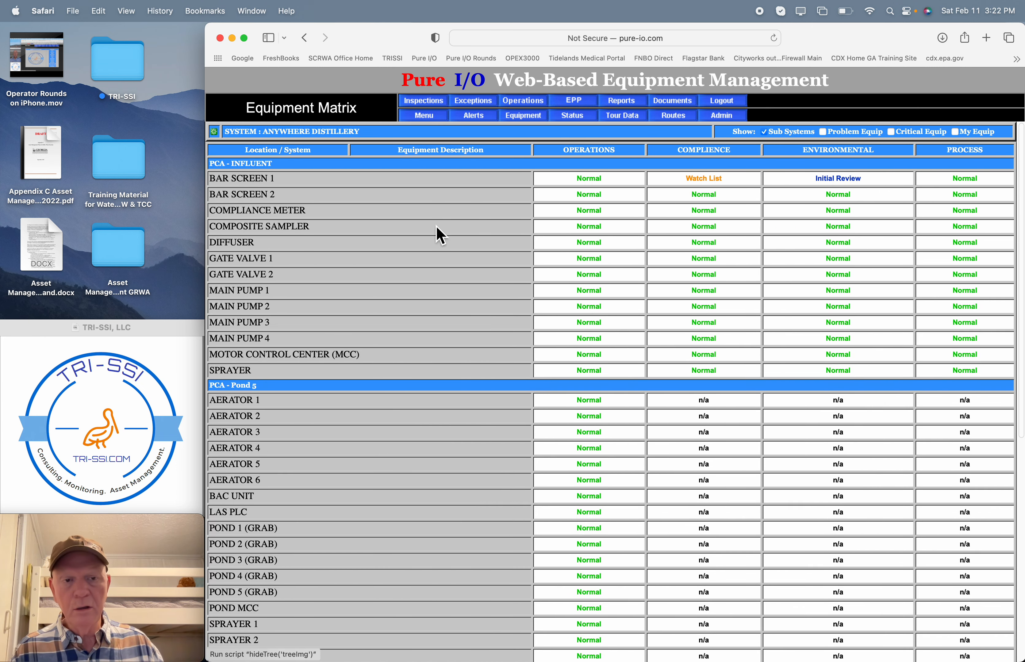
scroll(625, 327, down, 5)
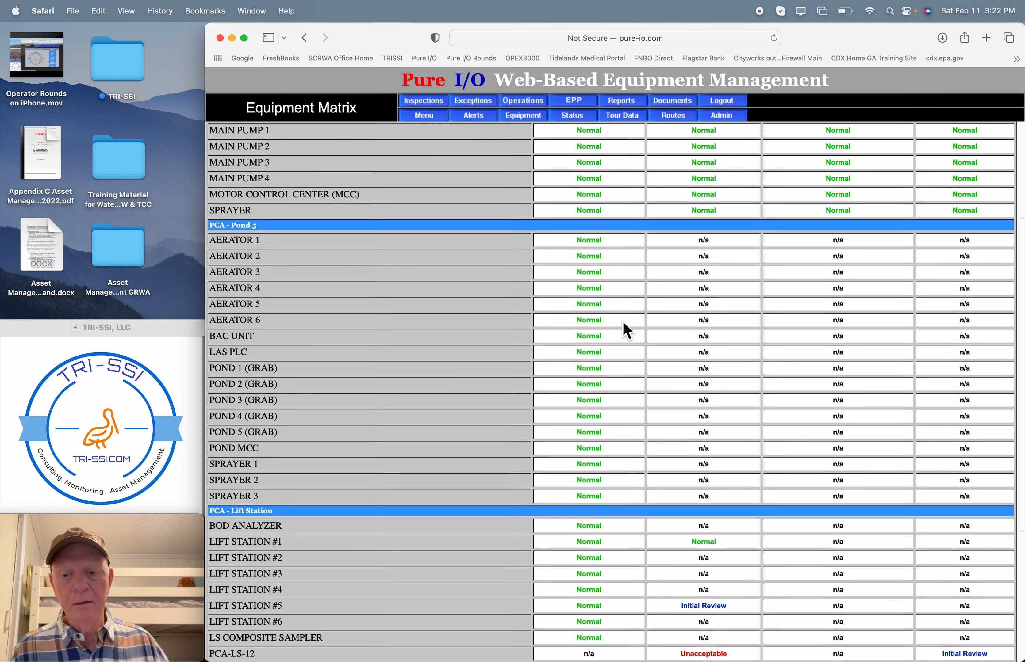
scroll(624, 327, up, 5)
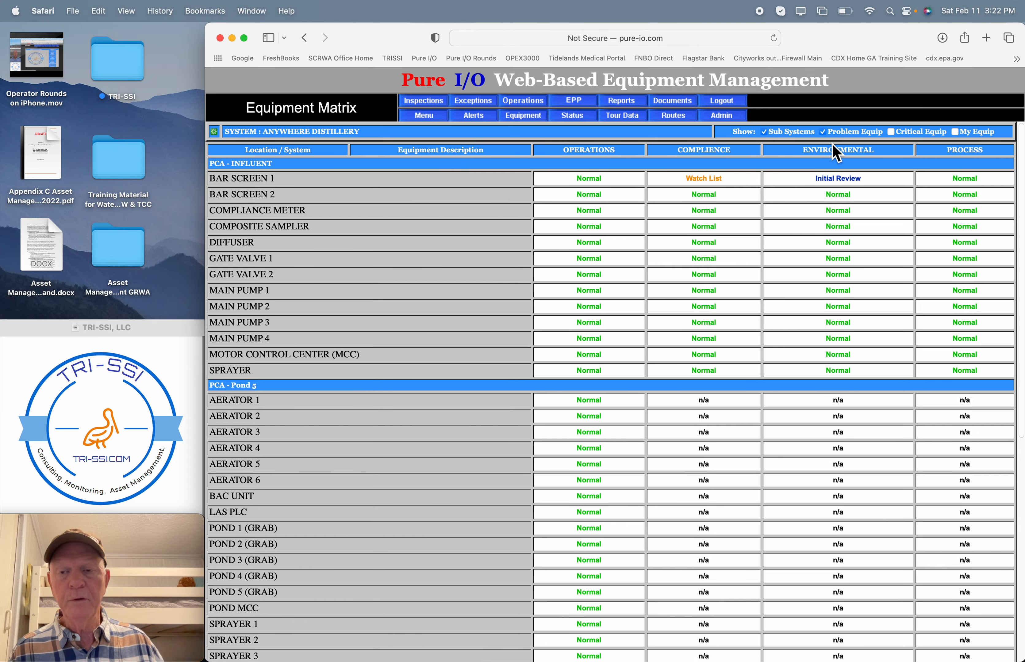
Show Anywhere Distillery equipment with the Sub Systems and Problem Equip filters enabled and look through the list
click(765, 133)
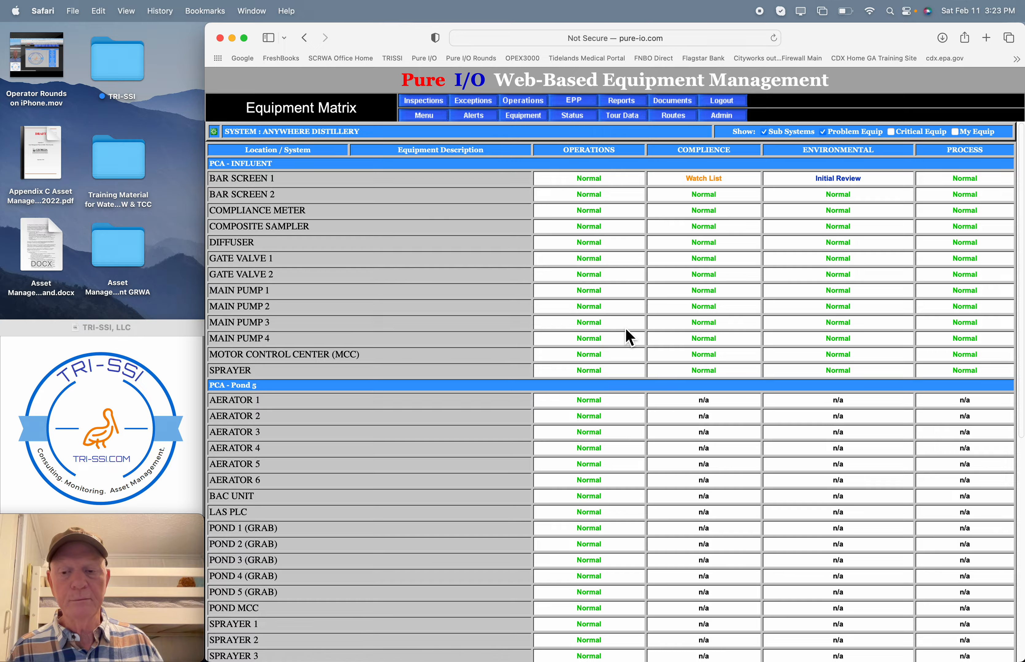
scroll(628, 336, down, 10)
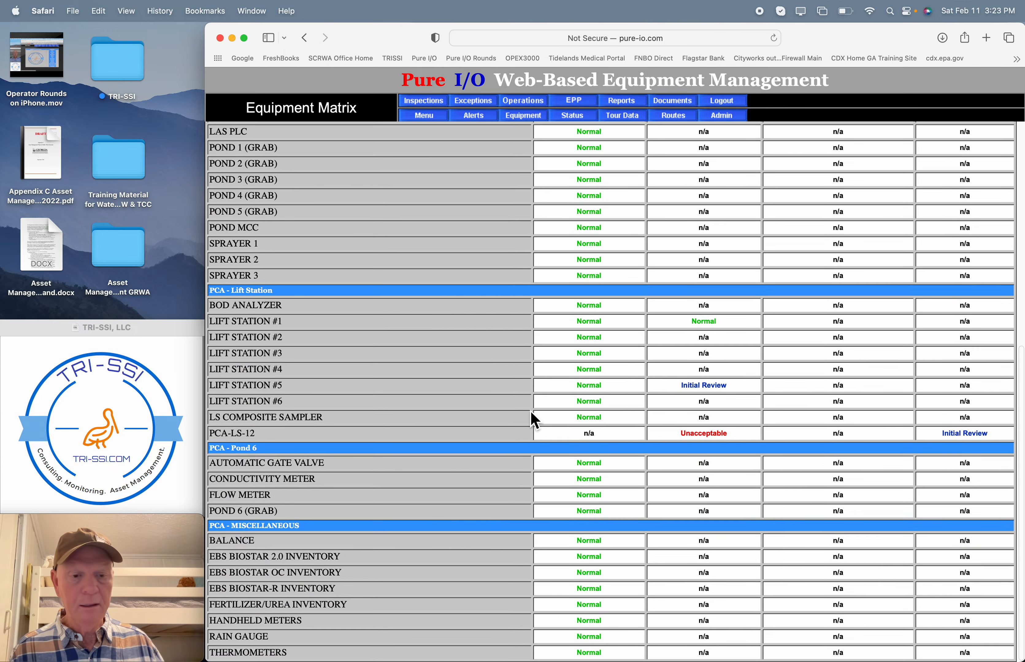
scroll(424, 460, up, 1)
scroll(426, 461, up, 10)
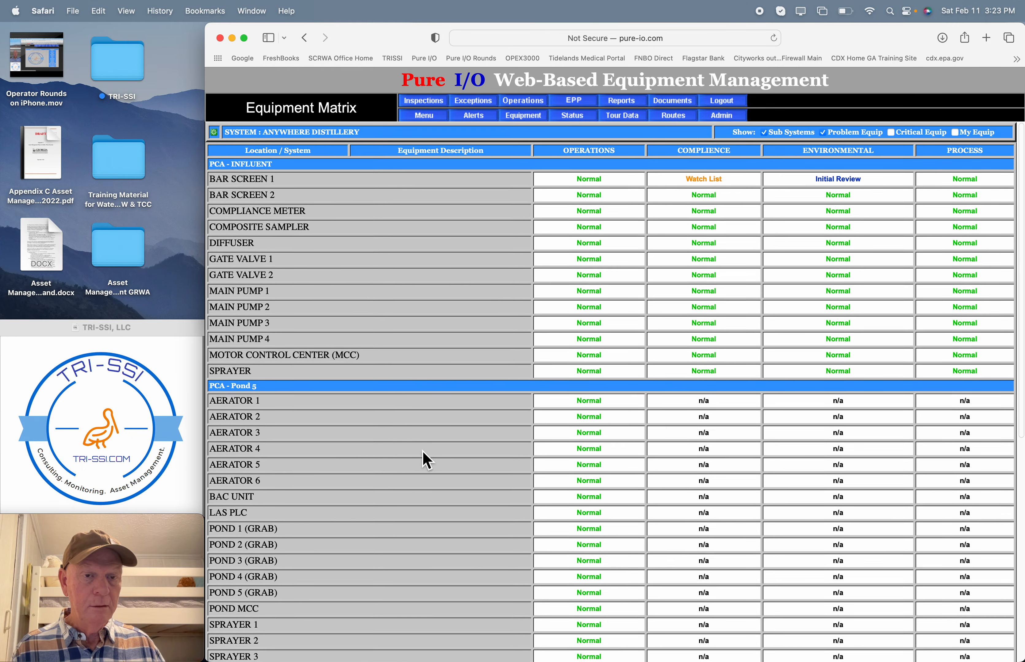
Return to the Lift Station system and open Lift Station #5's Complience report to read its problem comment
click(221, 138)
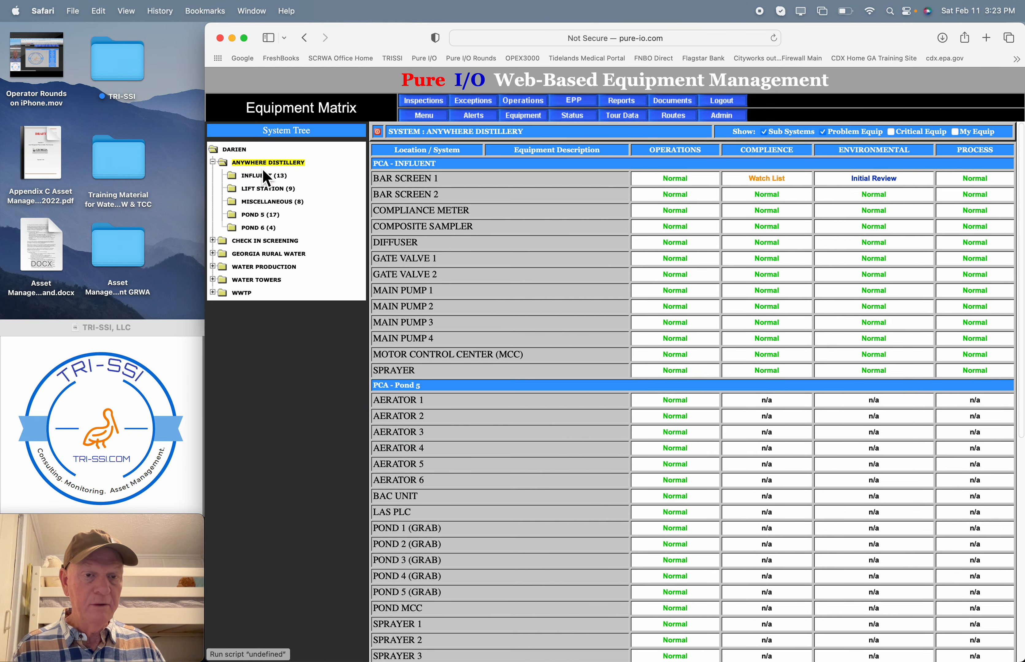
click(271, 192)
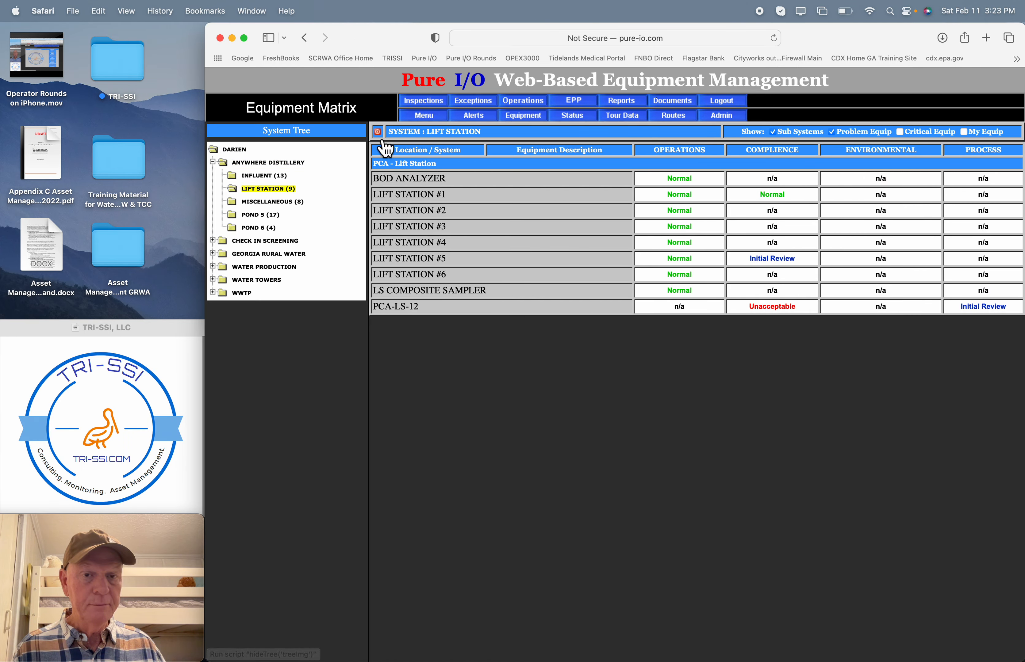
click(377, 132)
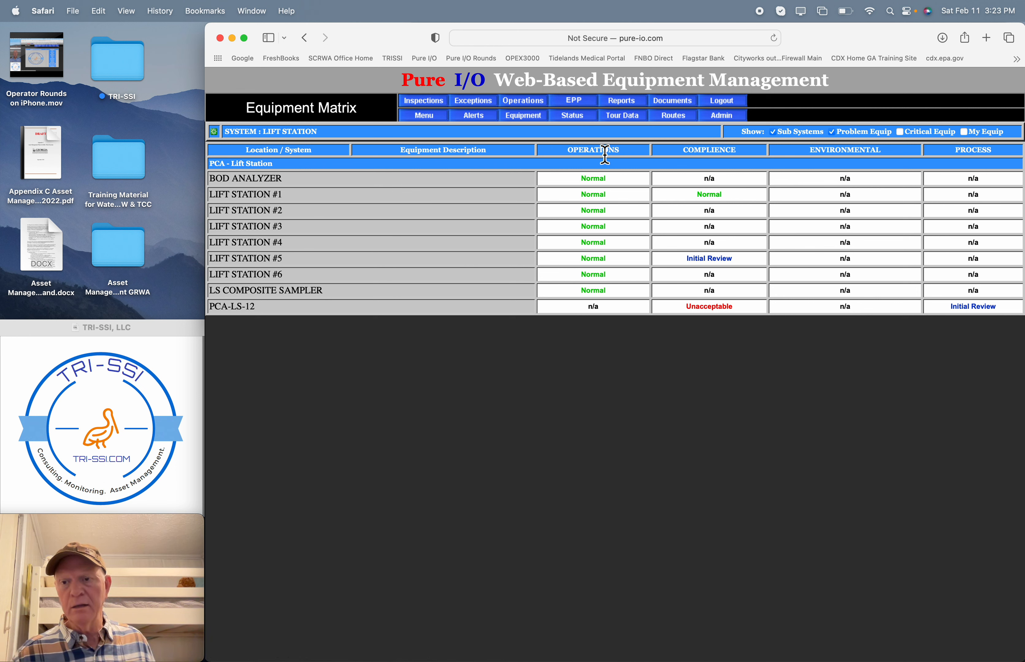
click(718, 262)
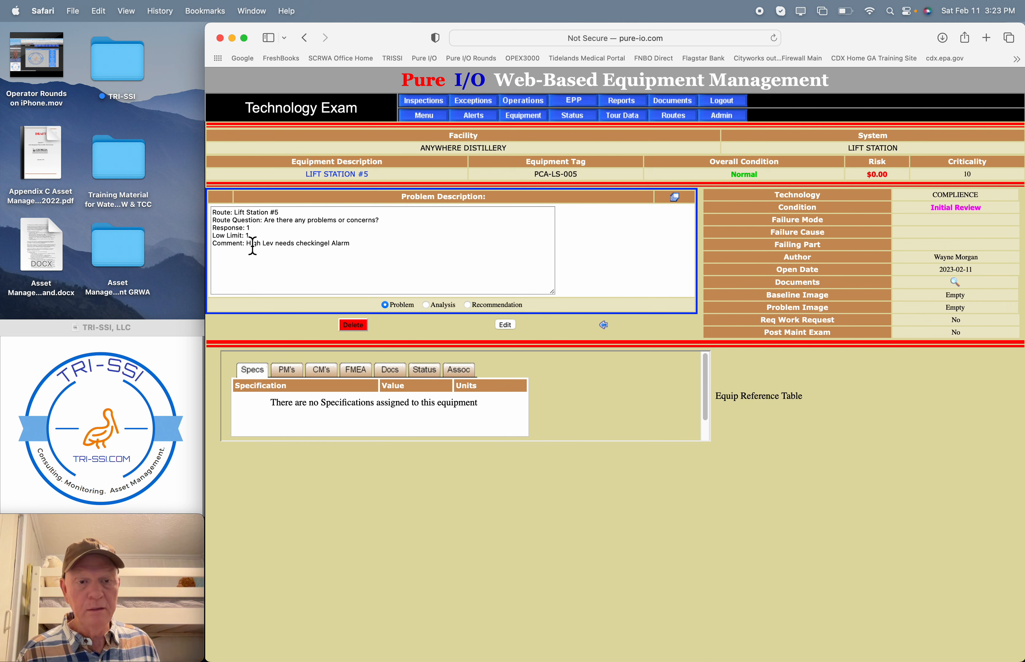
drag(247, 244, 350, 249)
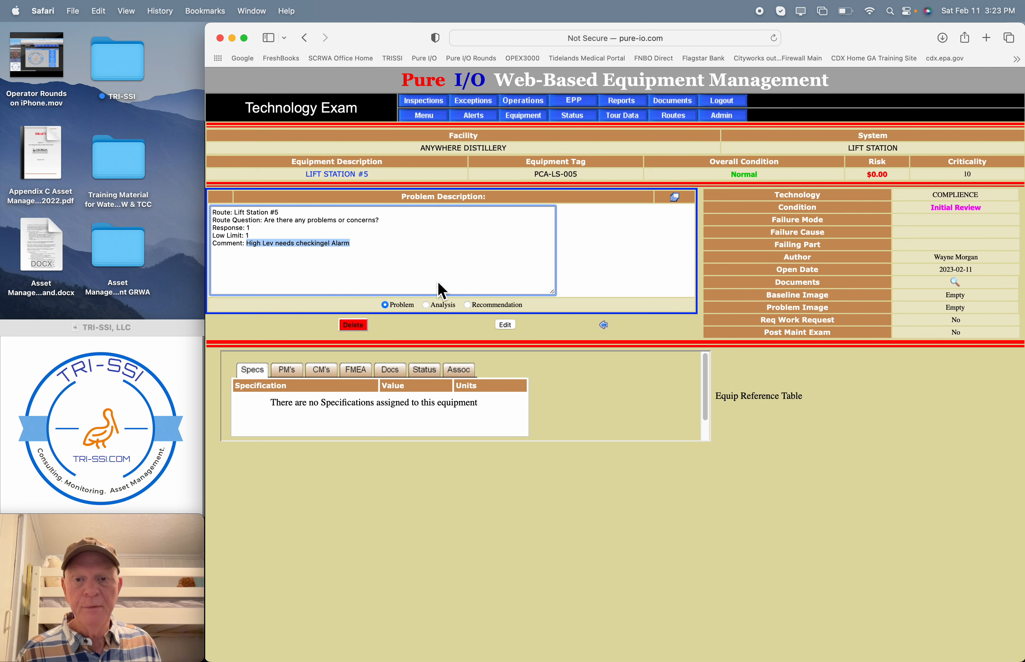
Open Lift Station #5's condition indicator history and read an earlier Complience report and the Operations report
click(675, 198)
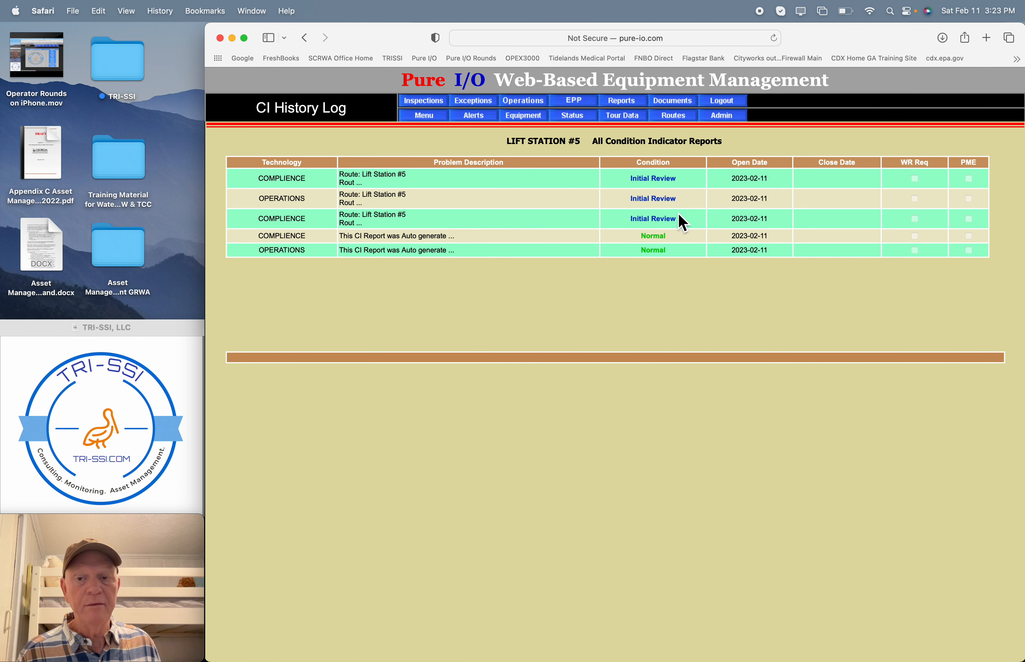
click(668, 224)
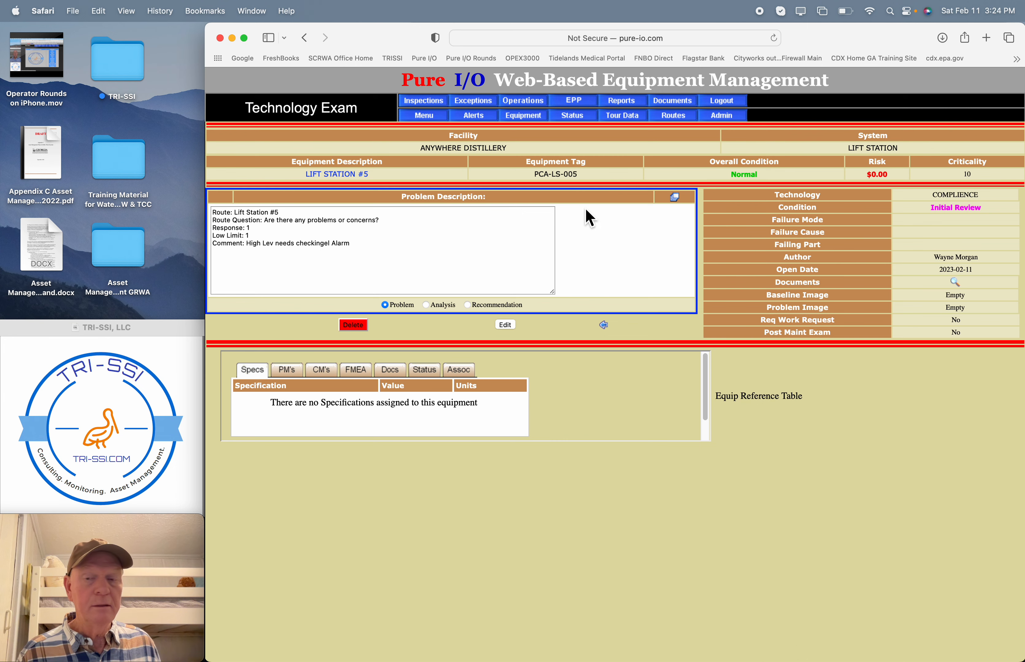
click(676, 198)
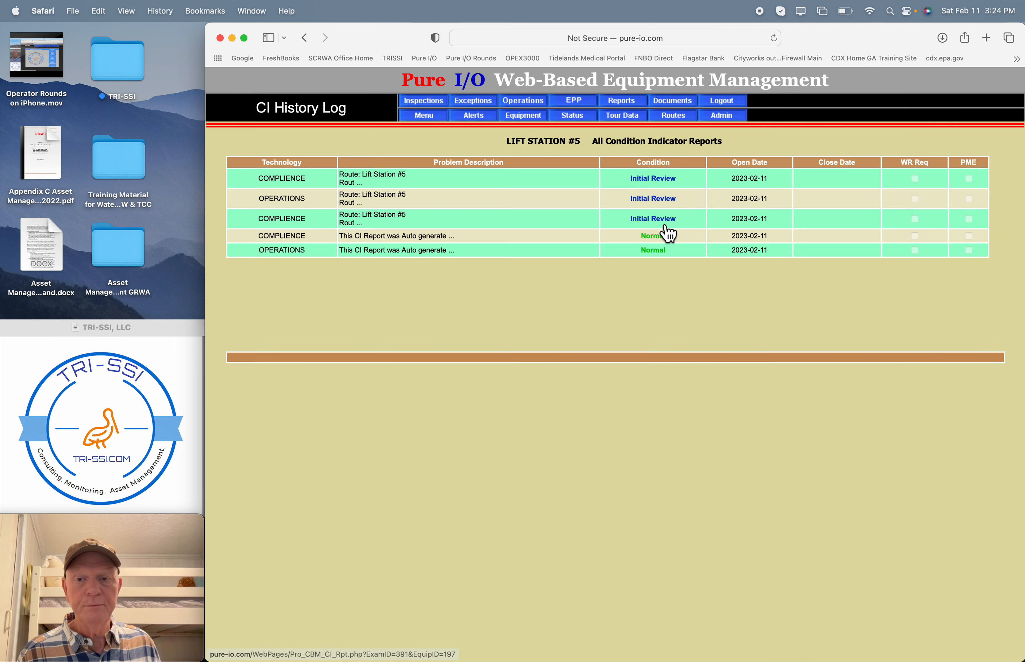
click(660, 201)
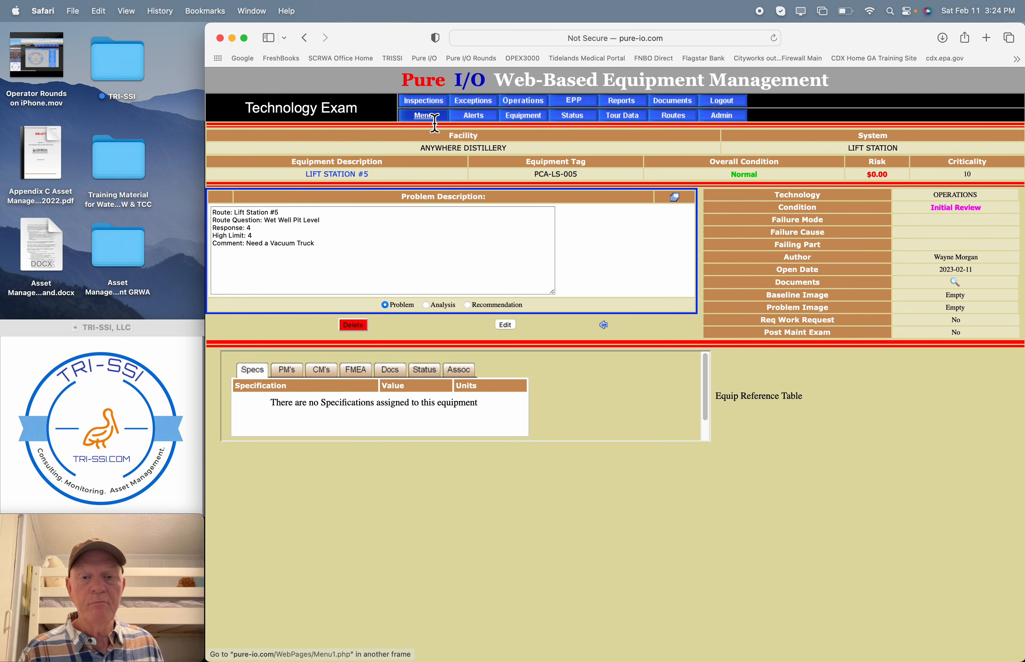
Go back to the routes list and open the 3:26:35 pm completed tour of the Lift Station #5 route
click(424, 116)
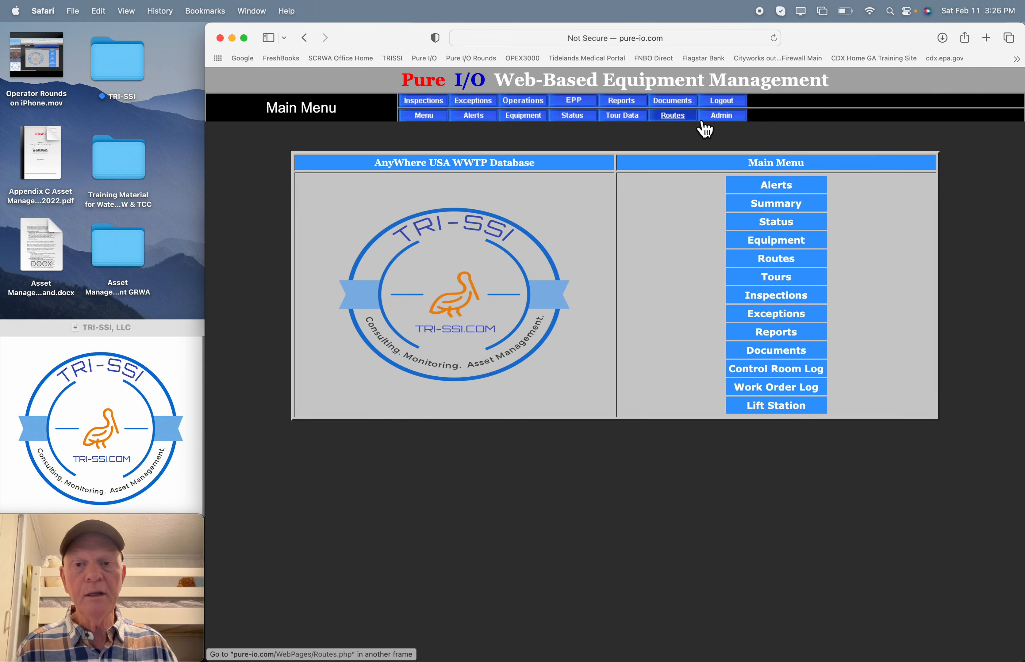
click(673, 116)
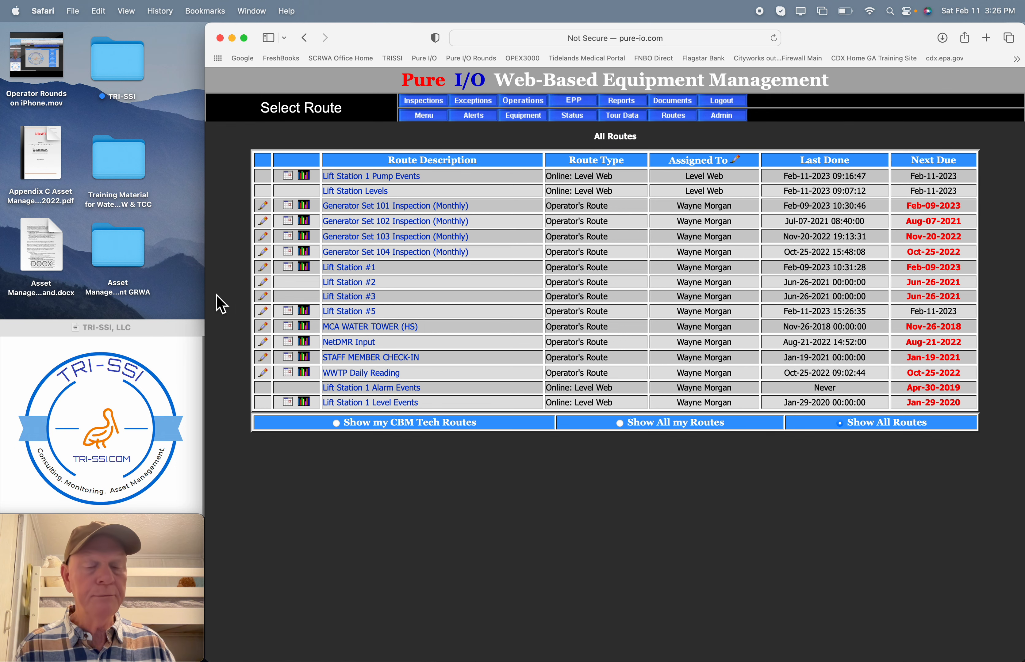
click(295, 319)
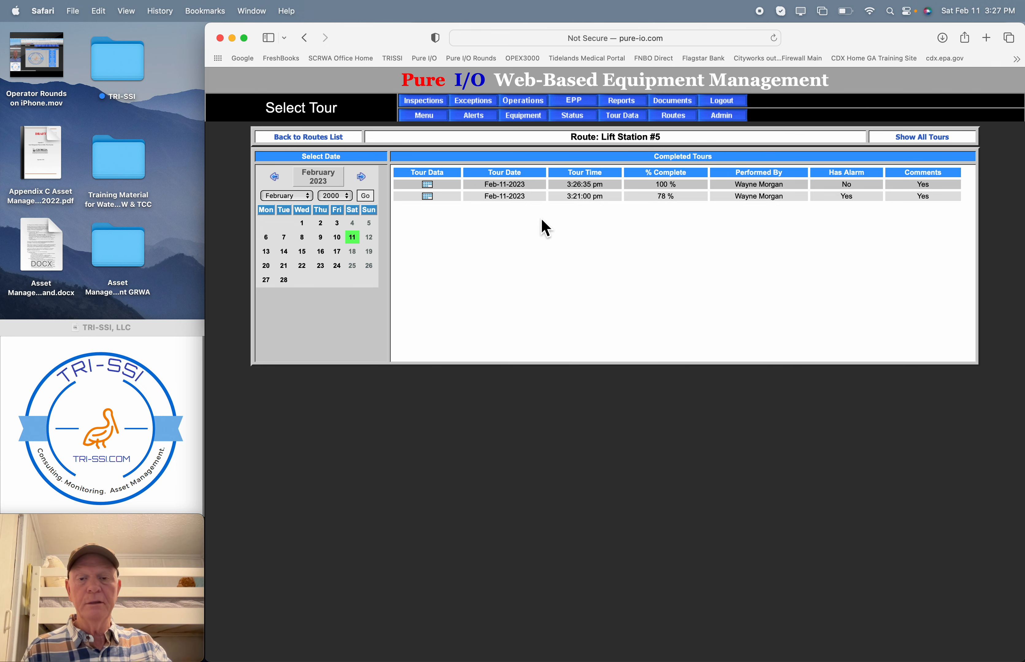
click(437, 193)
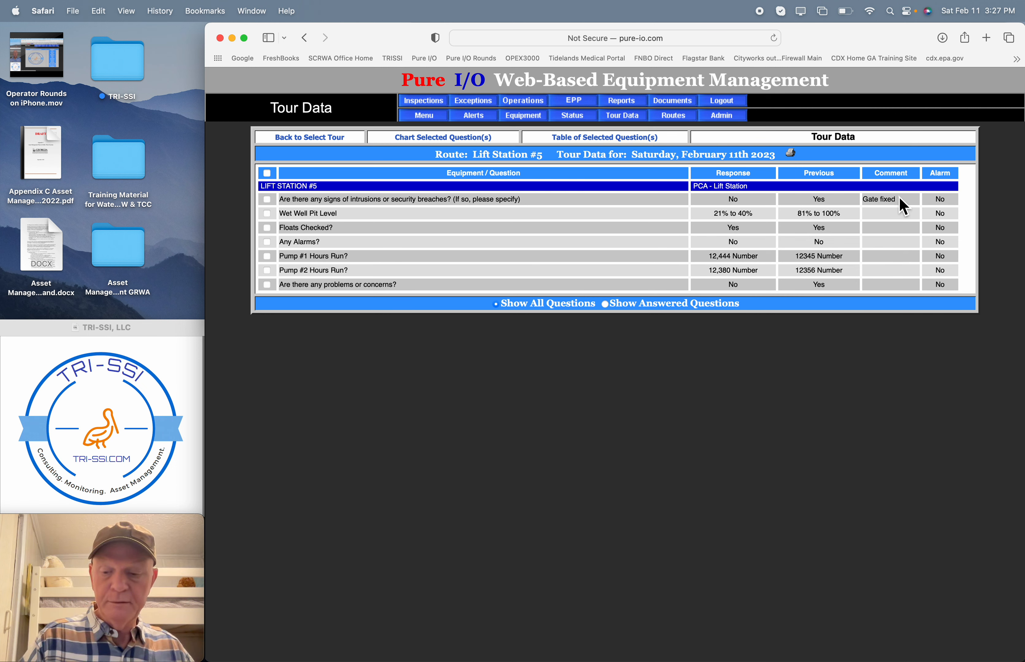
Enlarge the tour data page and examine the gate comment and the current and previous responses
key(super+plus)
key(super+plus)
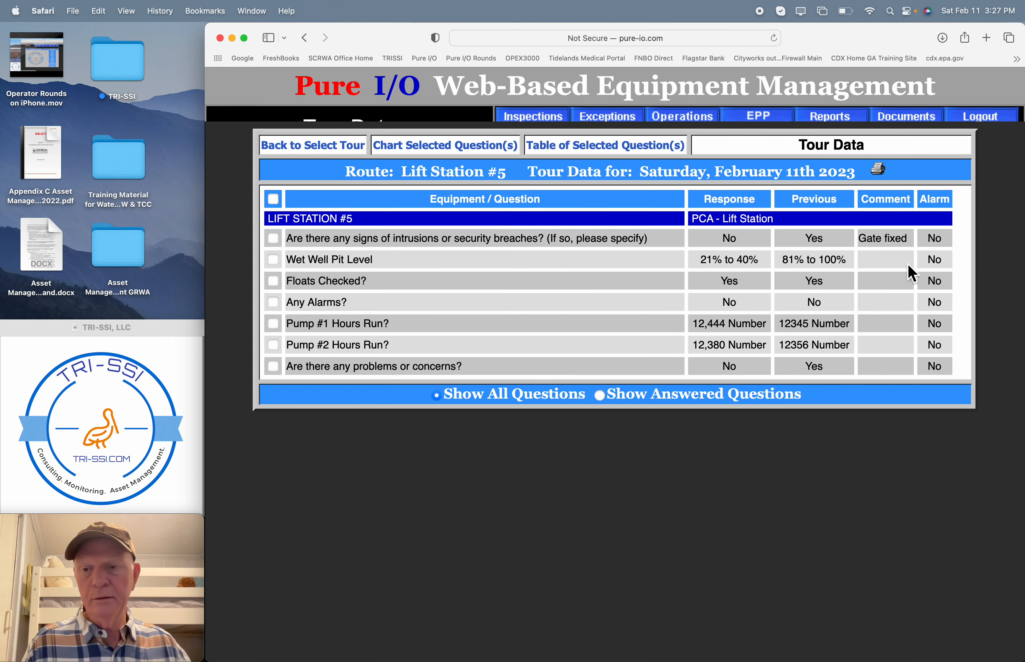
drag(859, 239, 921, 241)
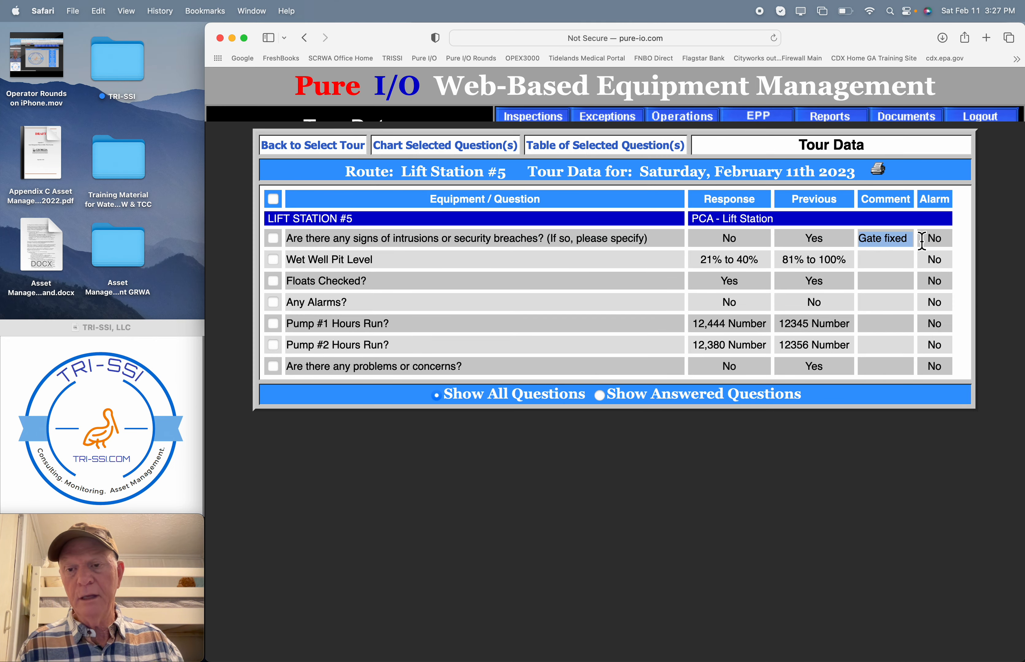
click(705, 272)
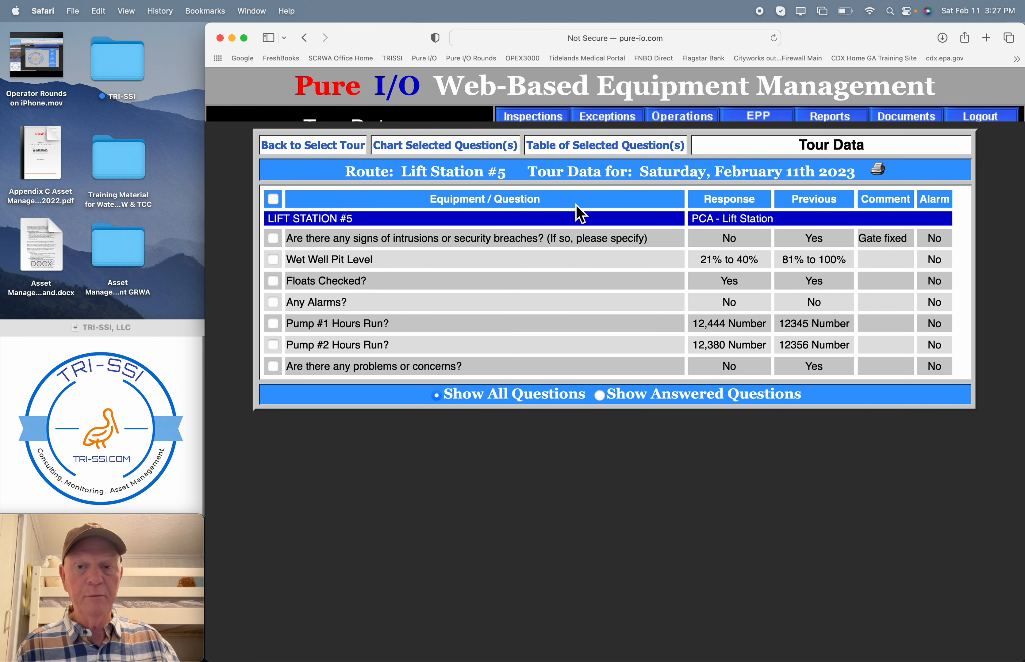
mouse_move(803, 240)
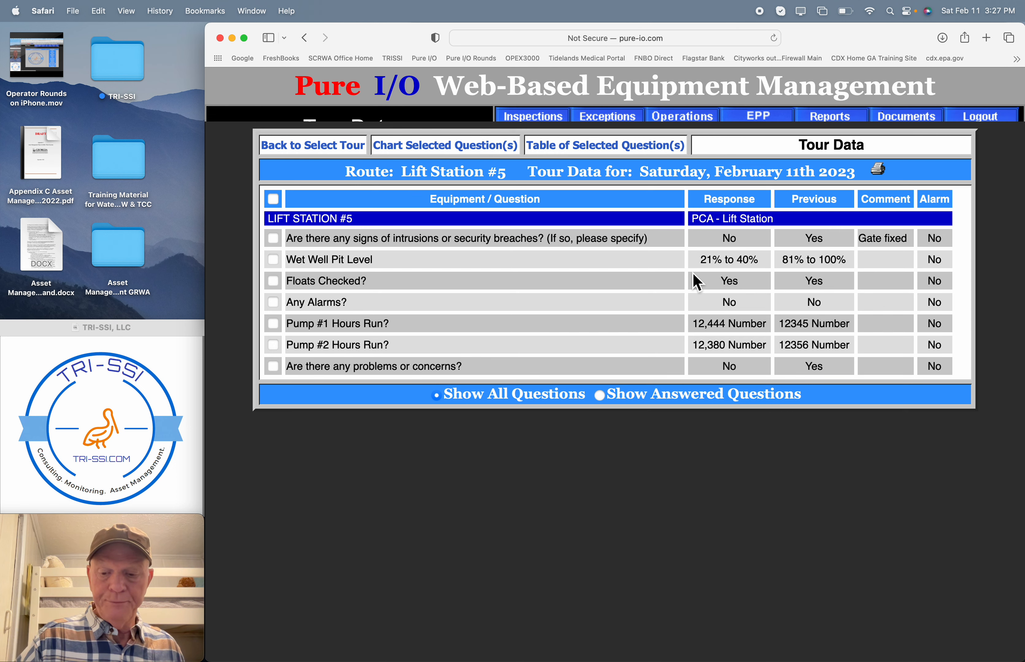
Restore the tour data page to its normal size and log out of the account
key(super+minus)
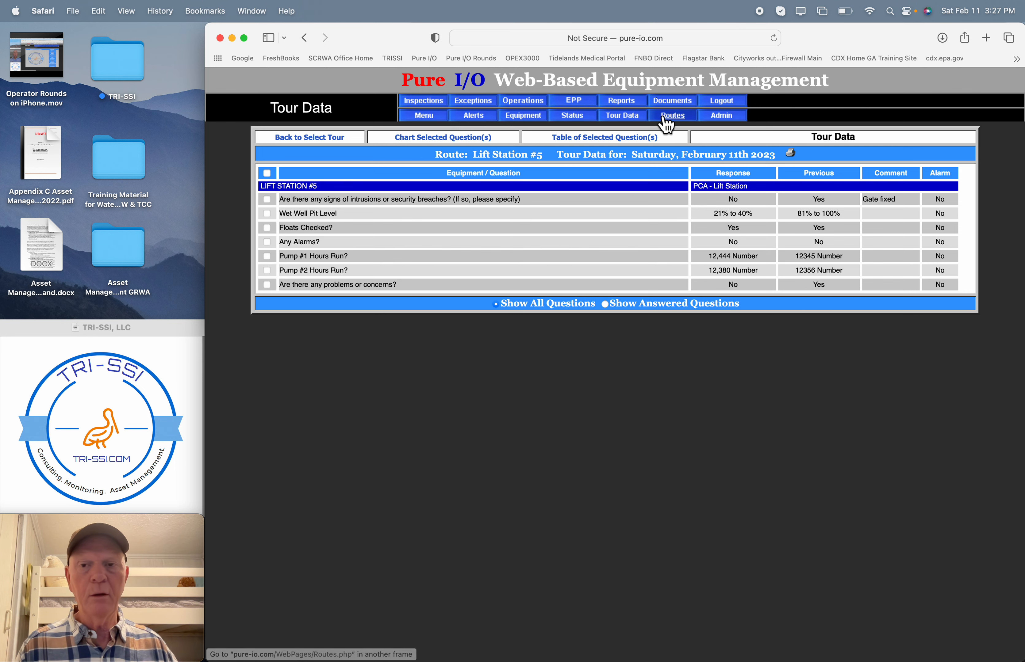
click(729, 102)
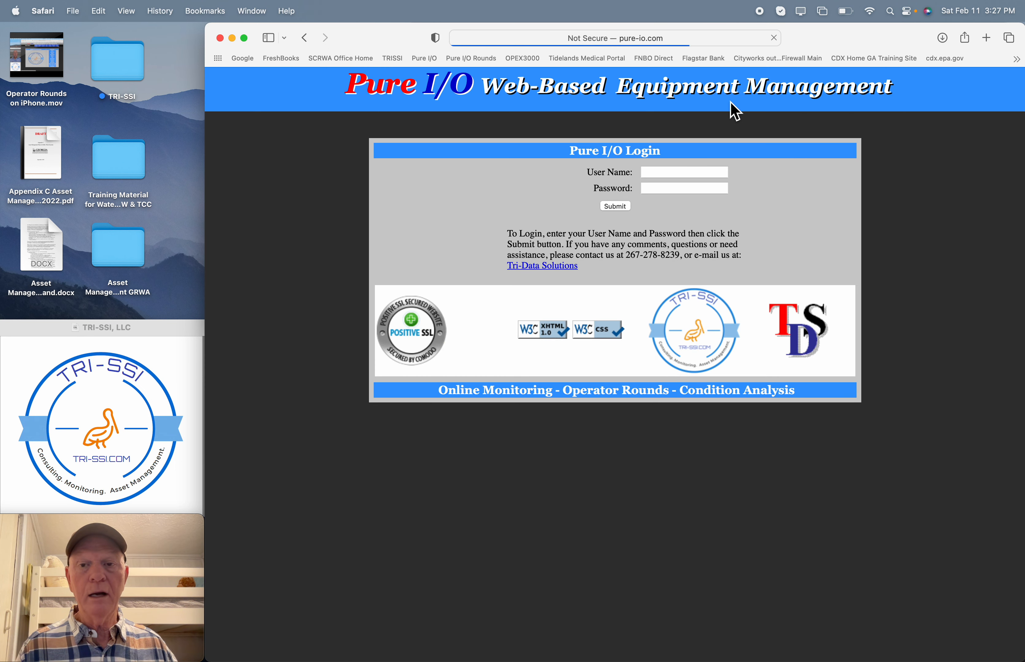